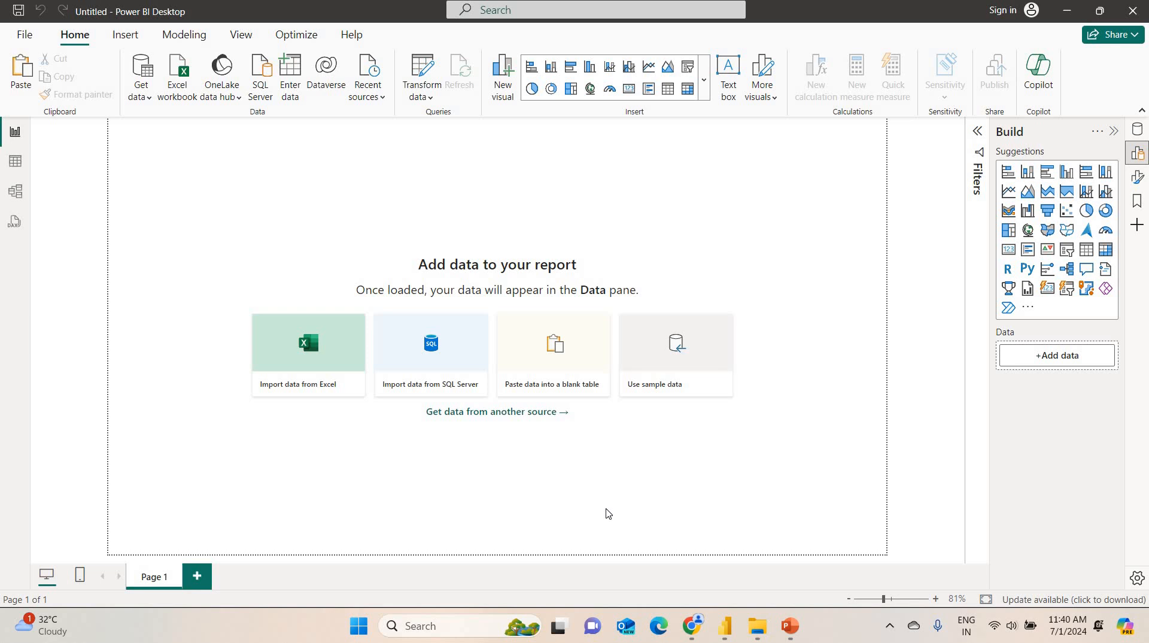
- Look through the Table 1 records of the desktop workbook RetailCompany in Excel, and return to Power BI Desktop
click(1064, 12)
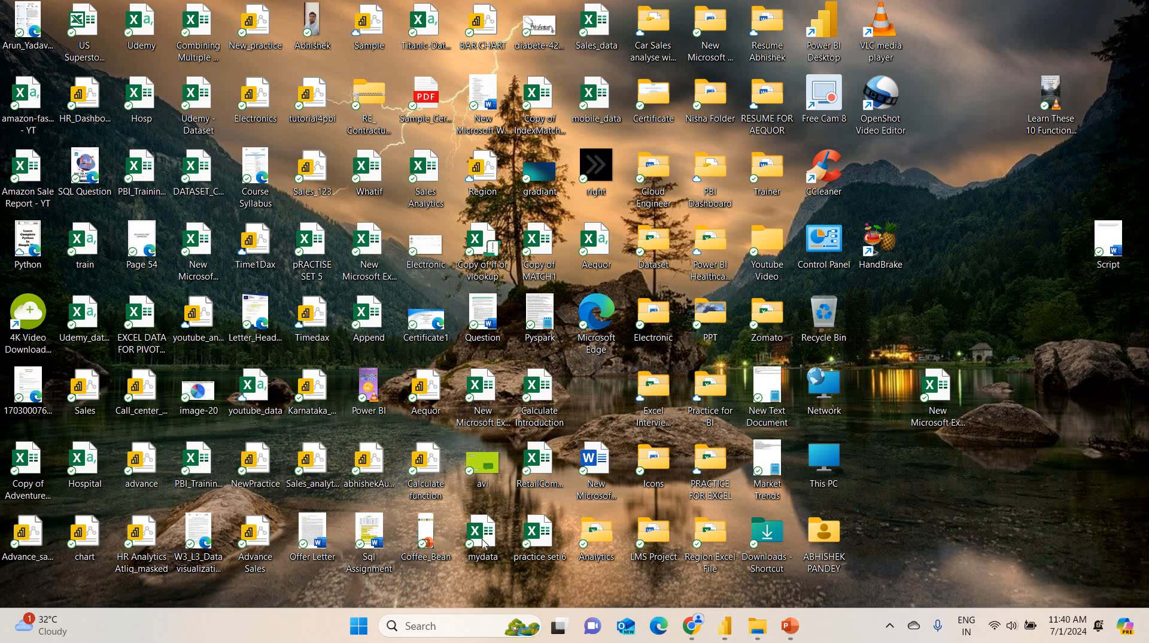
double_click(536, 482)
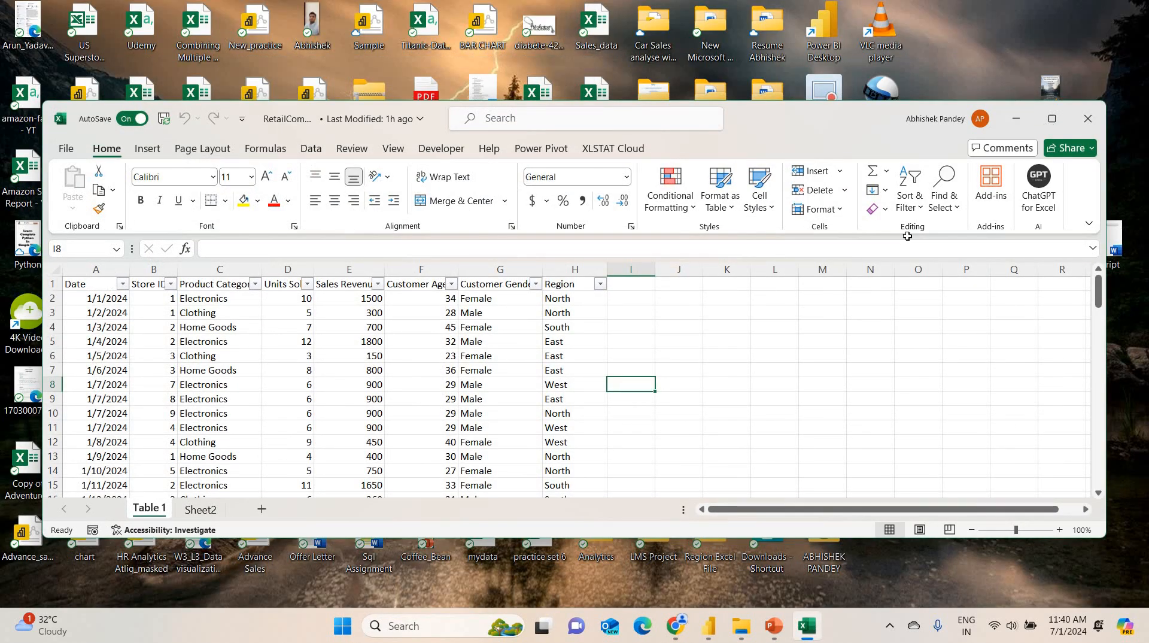
click(1050, 121)
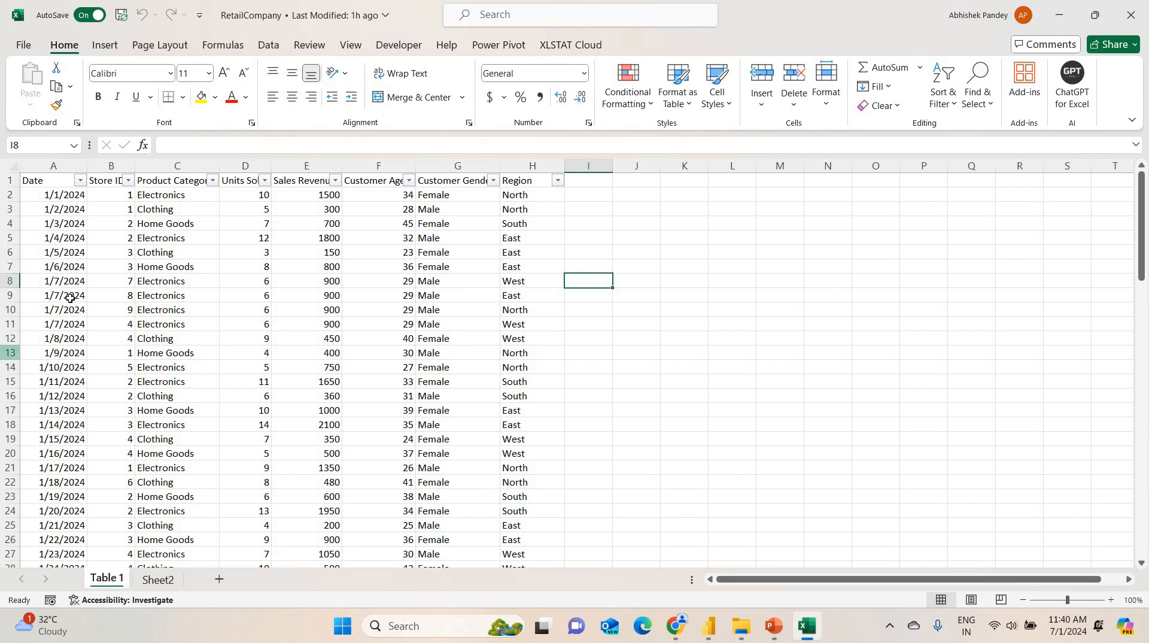
scroll(70, 297, down, 9)
scroll(70, 297, down, 18)
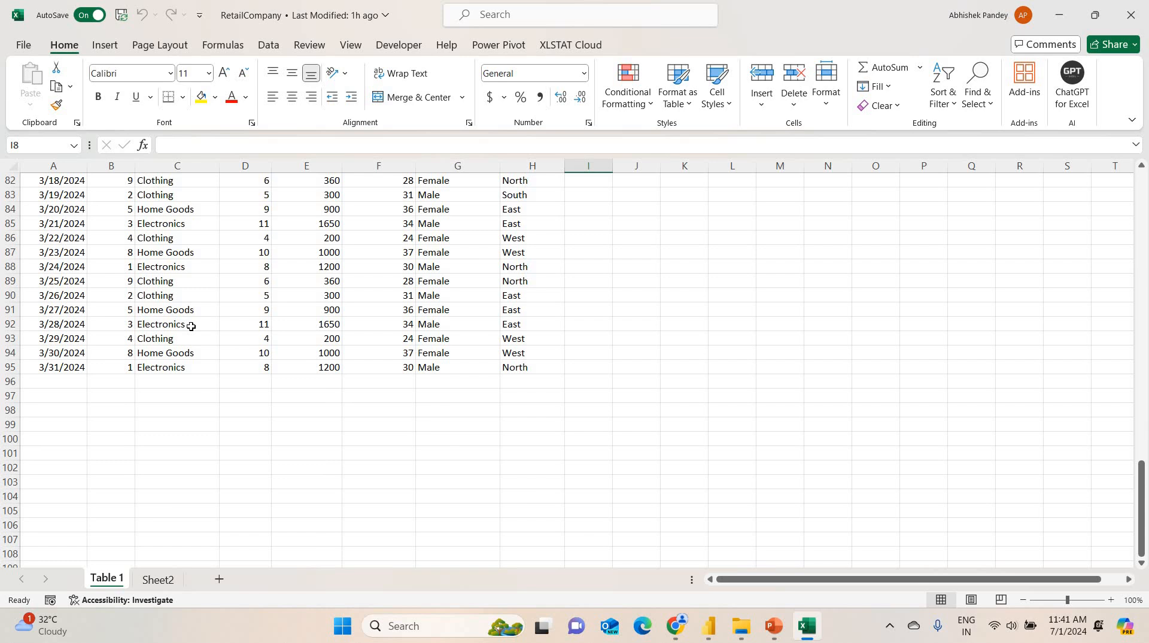
scroll(191, 326, up, 20)
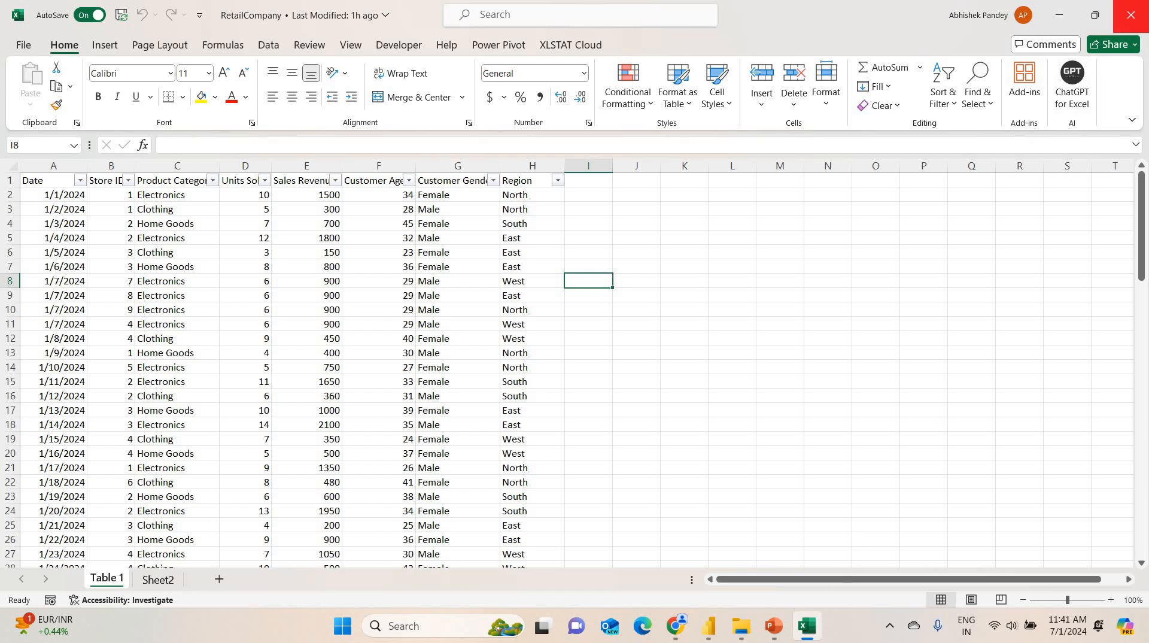
click(1131, 15)
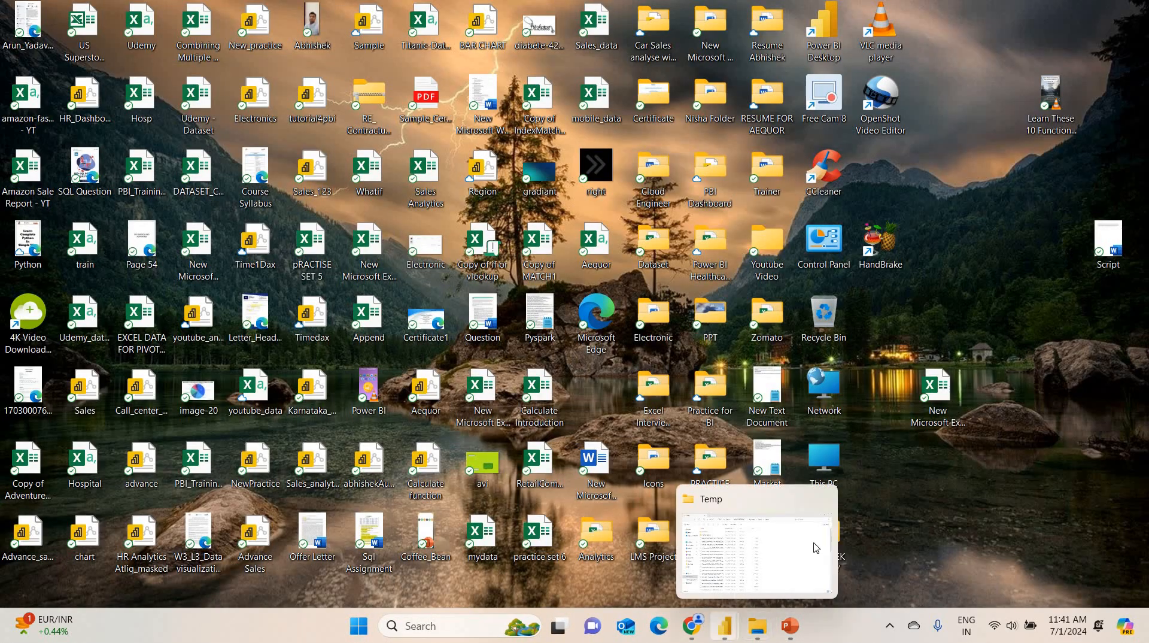
click(802, 557)
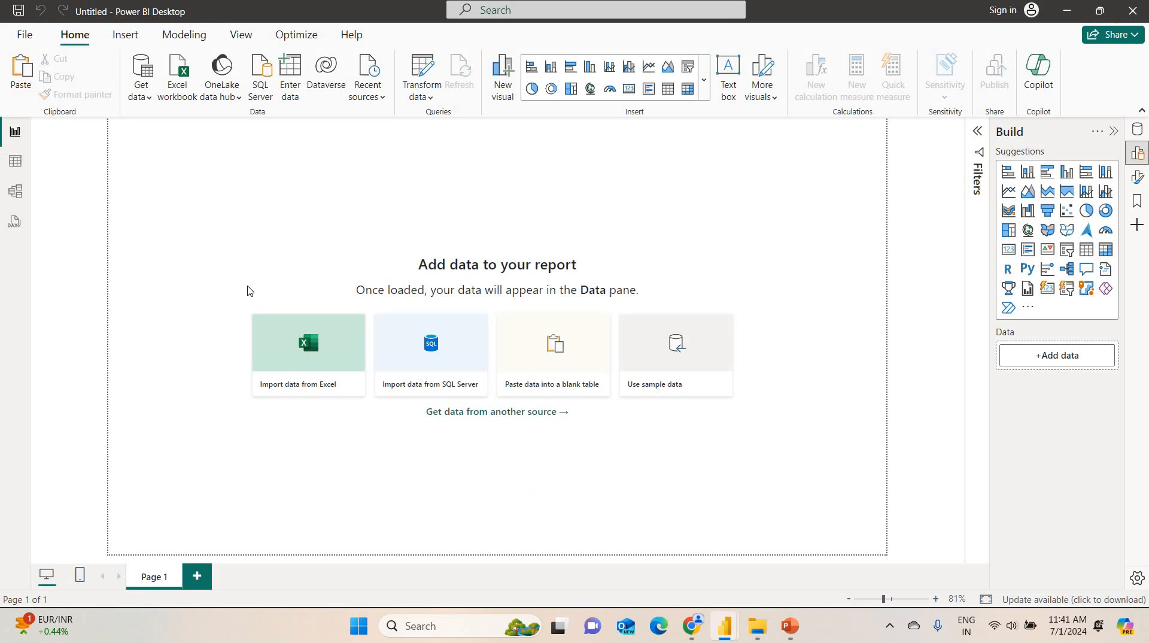
- Connect to the Excel workbook RetailCompany in the Desktop folder as the report's data source
click(143, 74)
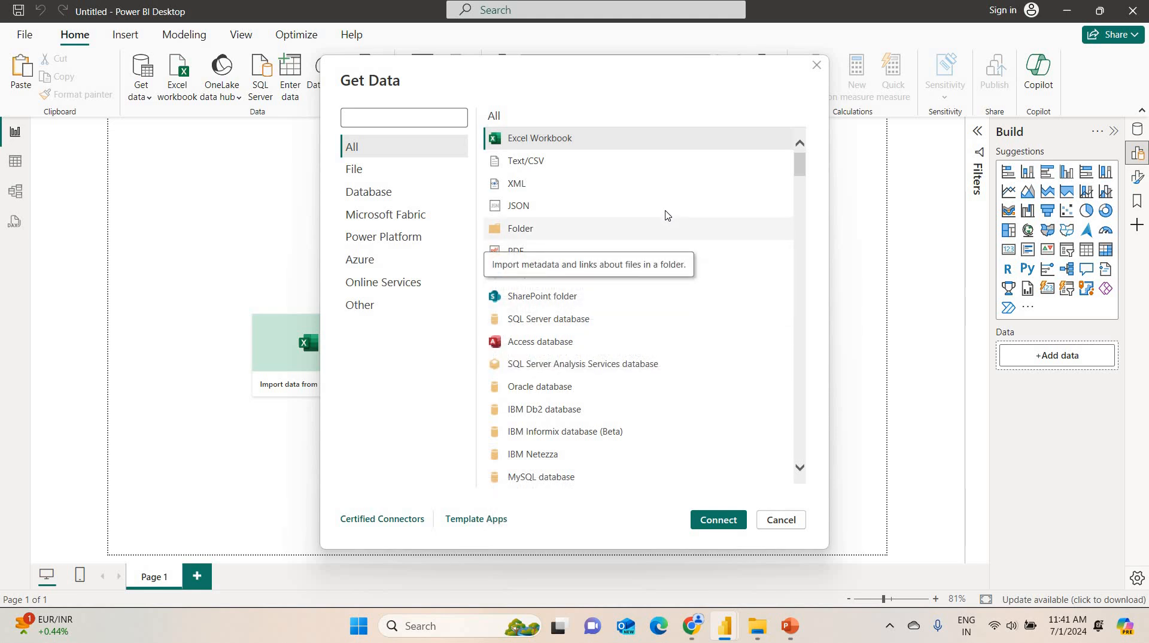
click(569, 144)
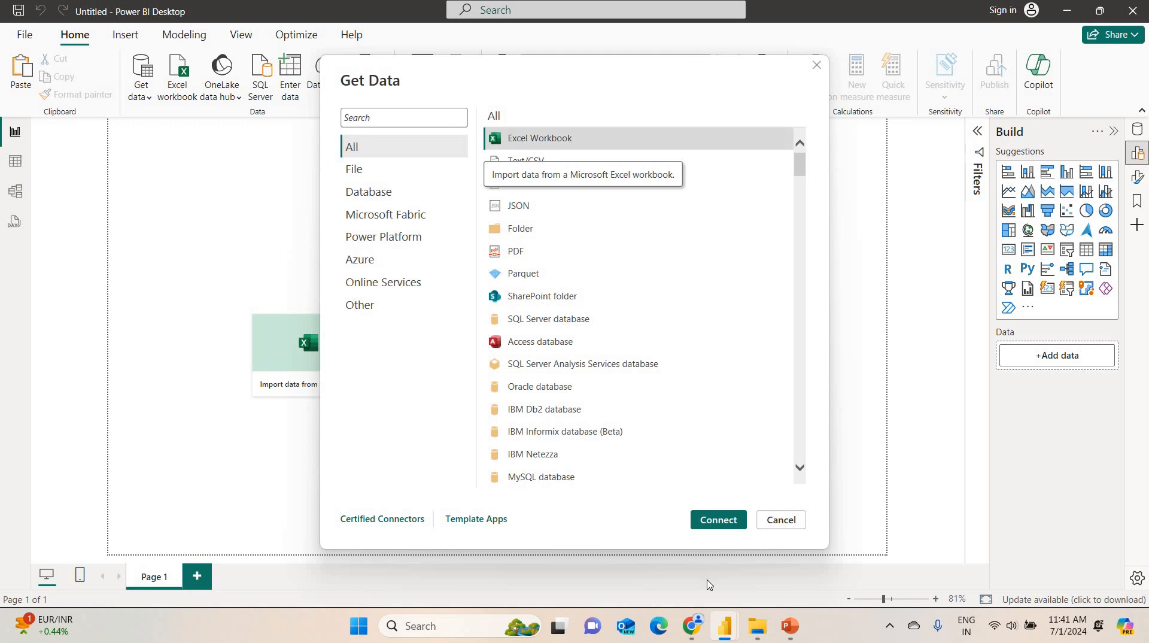
click(718, 520)
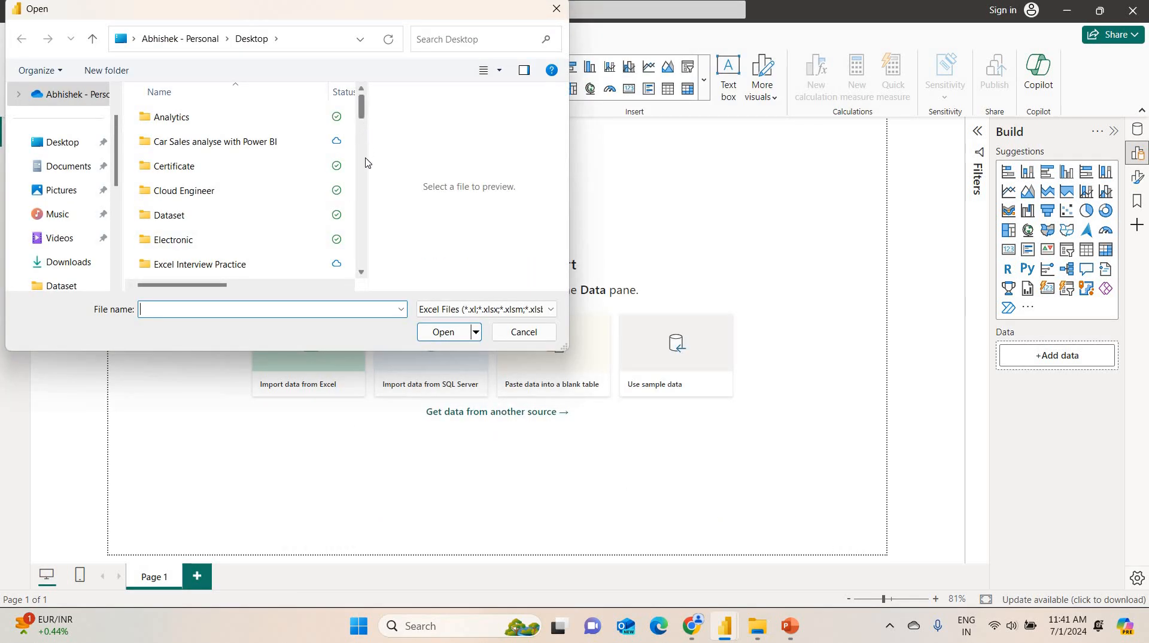
scroll(364, 173, down, 10)
scroll(367, 192, down, 3)
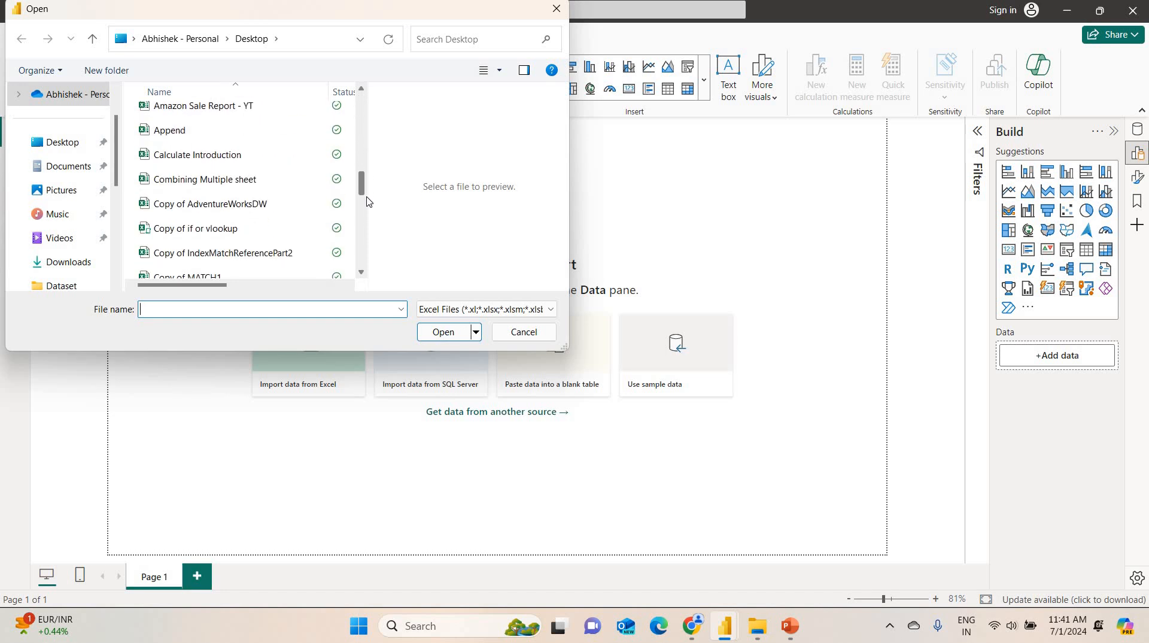
scroll(367, 227, down, 3)
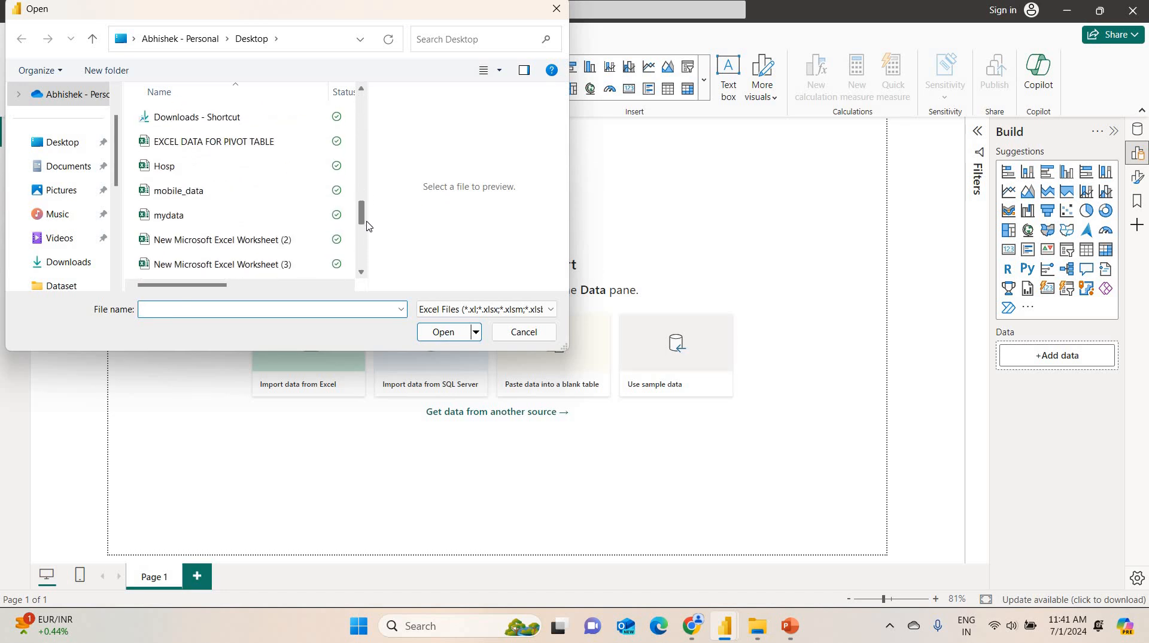
scroll(366, 243, down, 3)
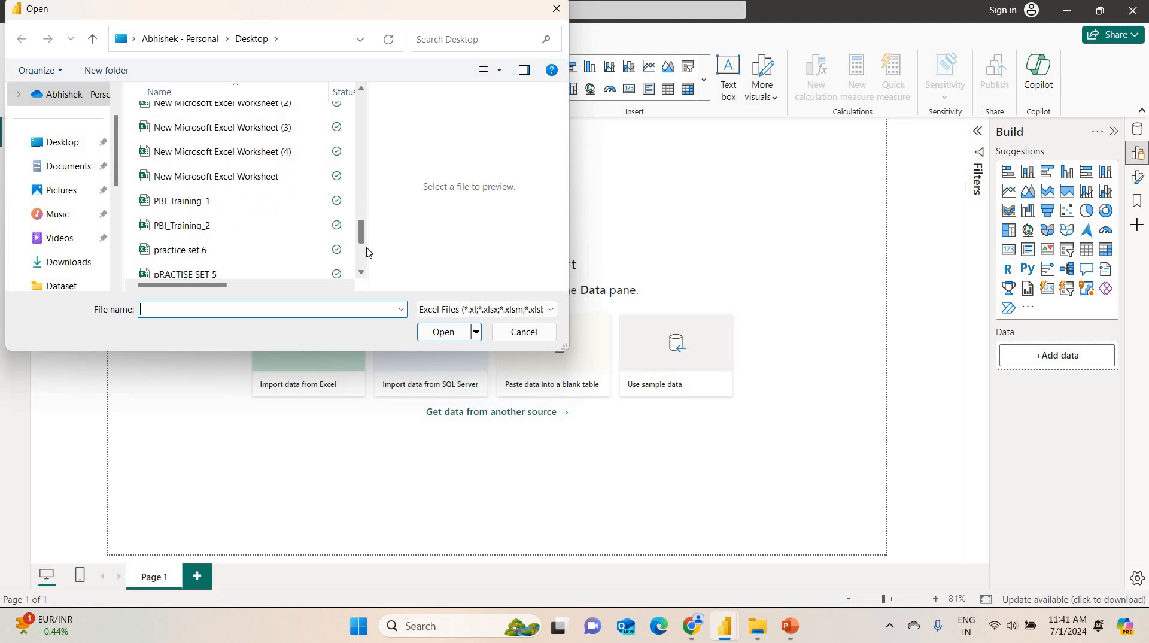
click(197, 211)
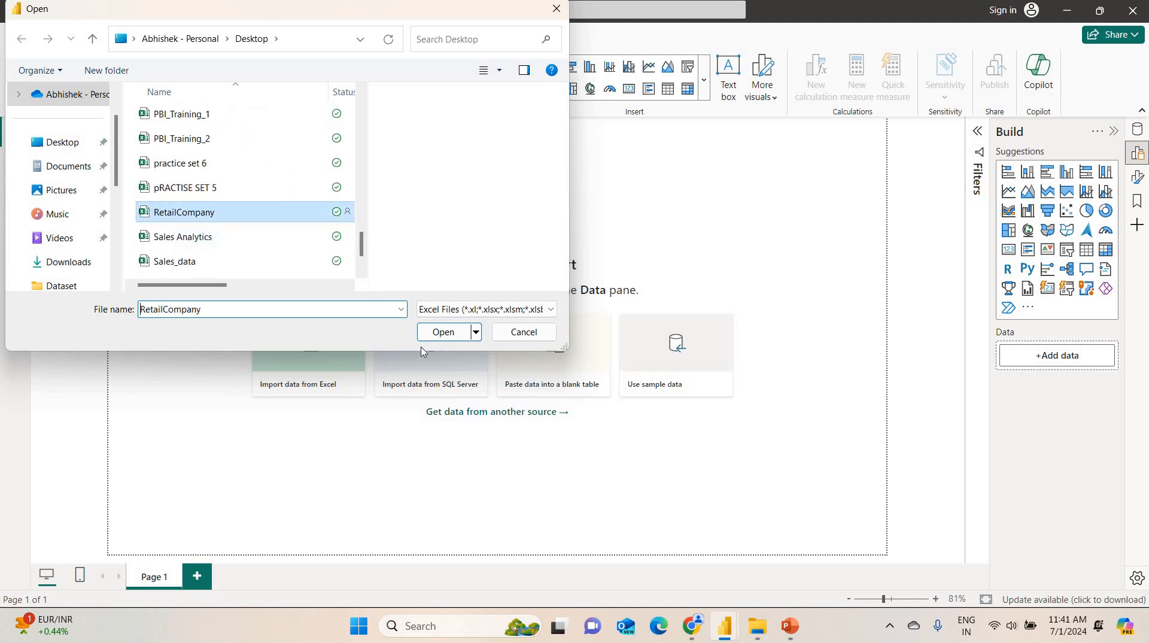
click(441, 331)
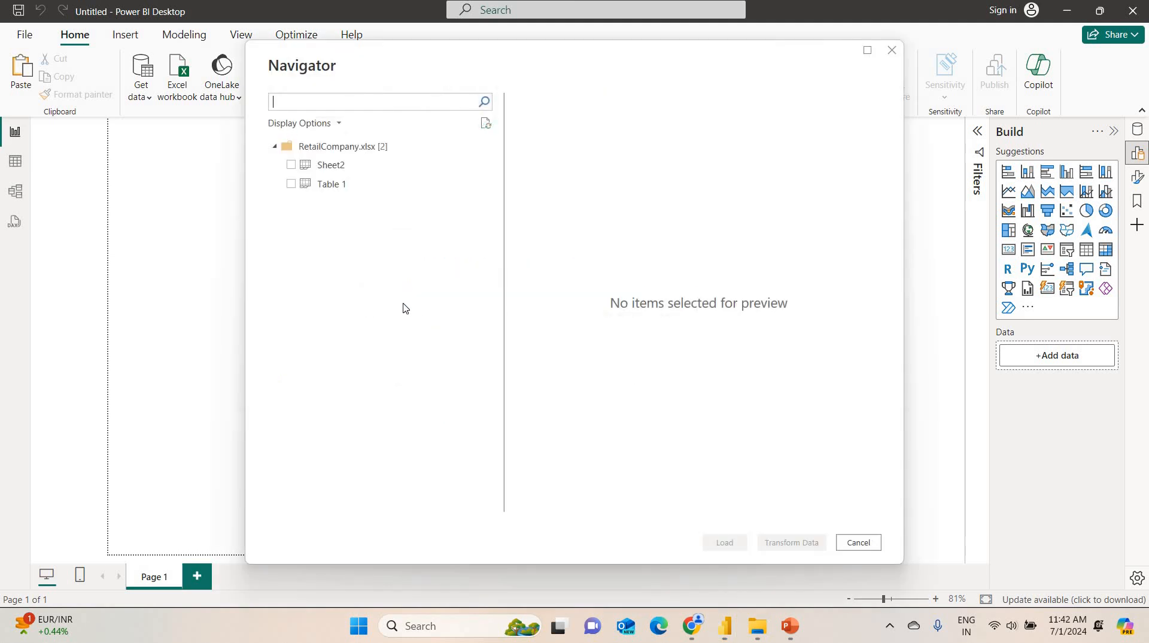
- Preview Sheet2 and Table 1, select only Table 1, and open it for transformation in a maximized Power Query Editor
click(331, 167)
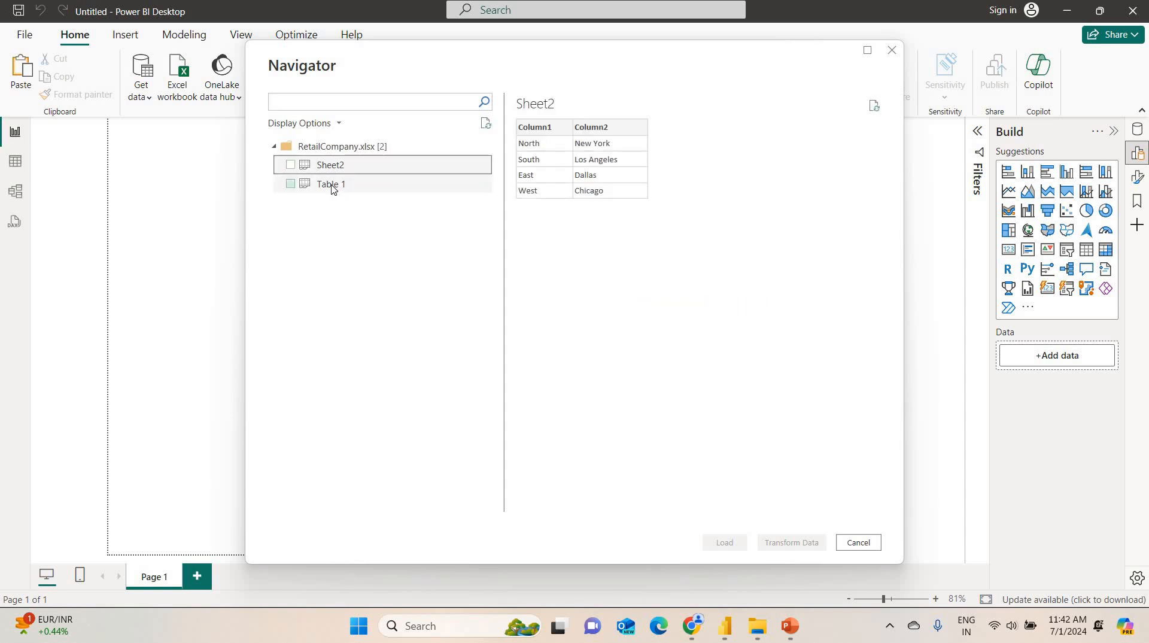
click(332, 186)
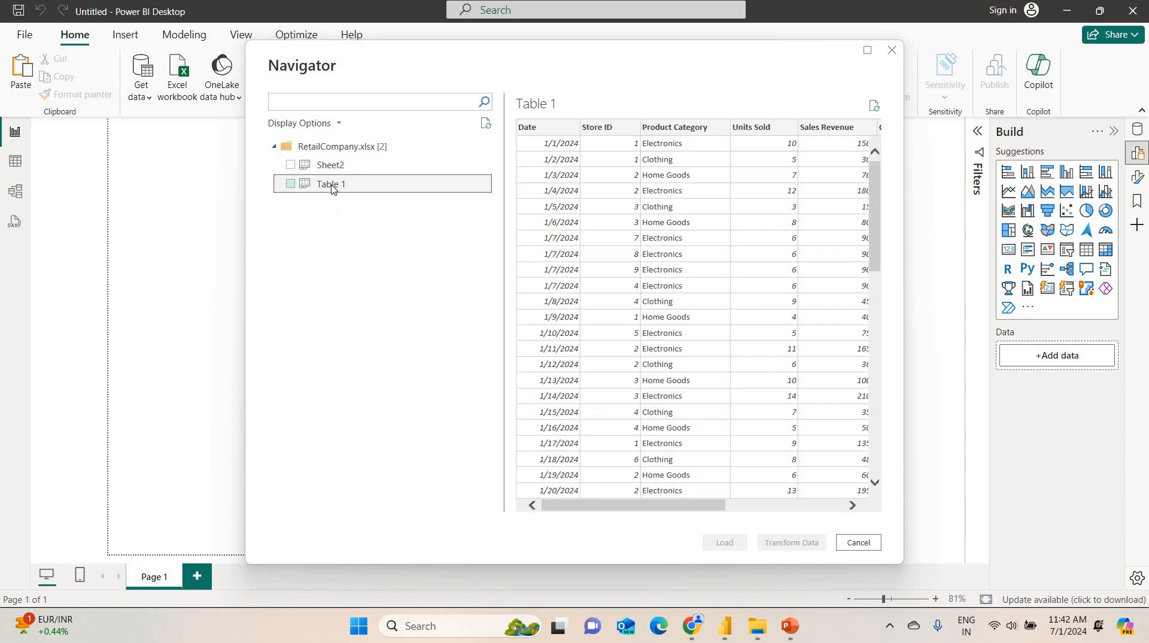
click(292, 183)
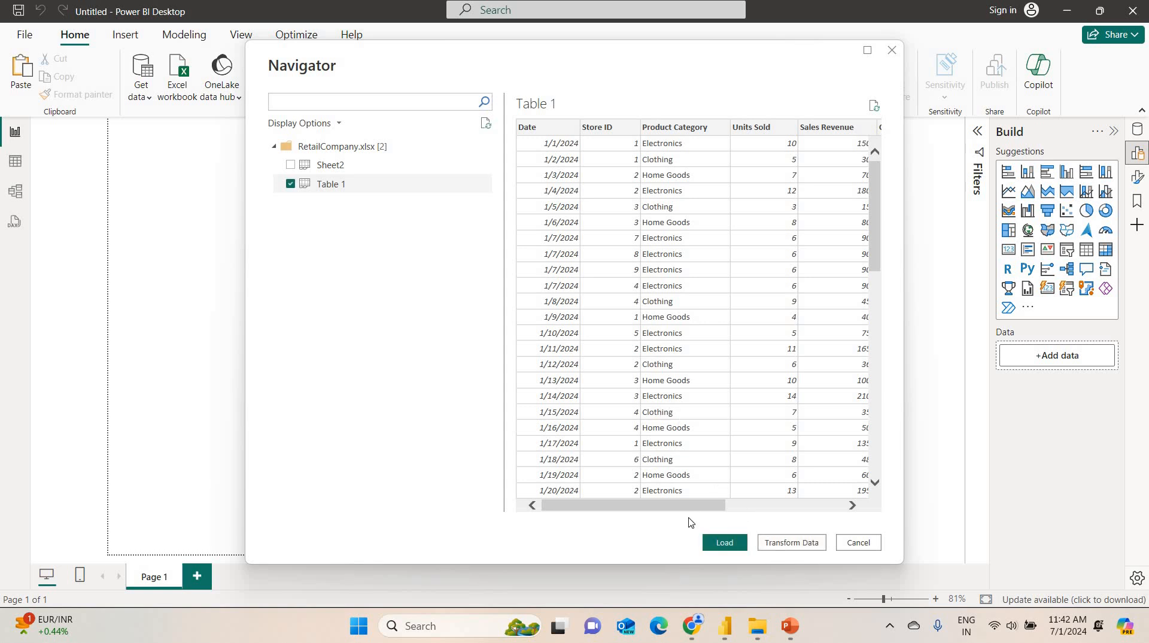
click(722, 545)
click(790, 543)
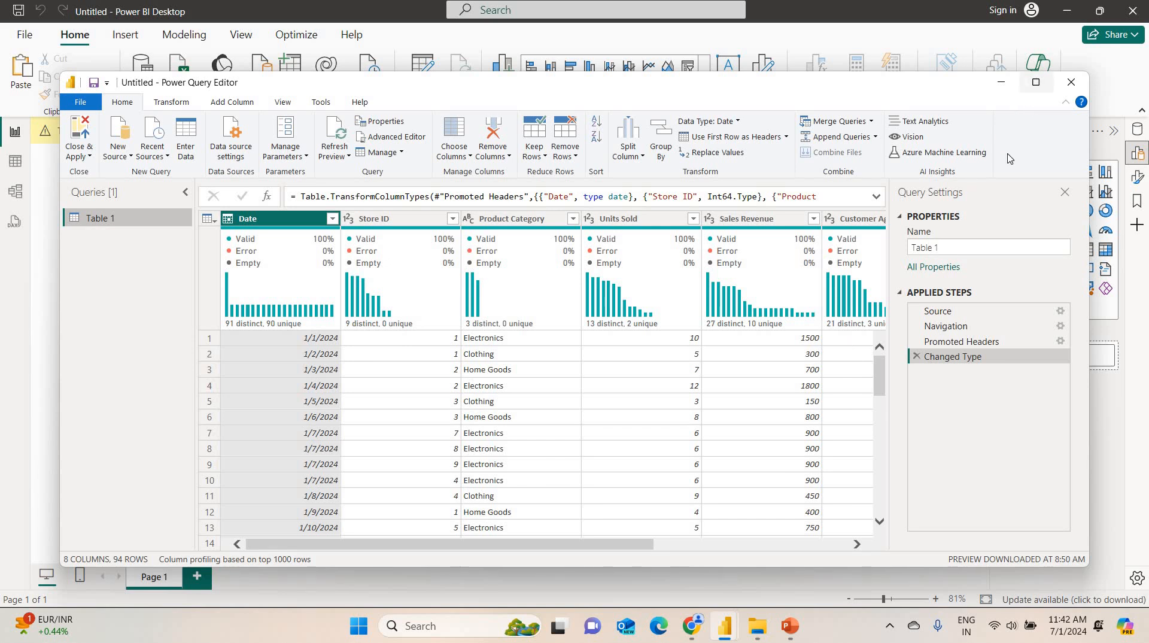
click(1035, 82)
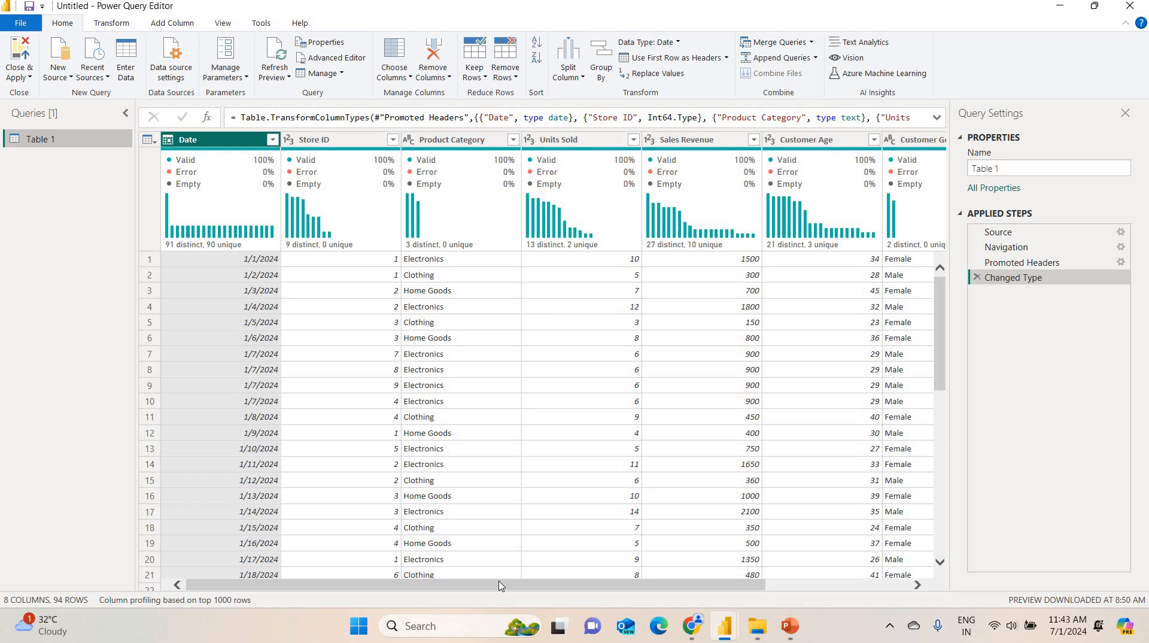
- Check all columns of Table 1 and enable the column profile in the data preview
drag(539, 585, 681, 587)
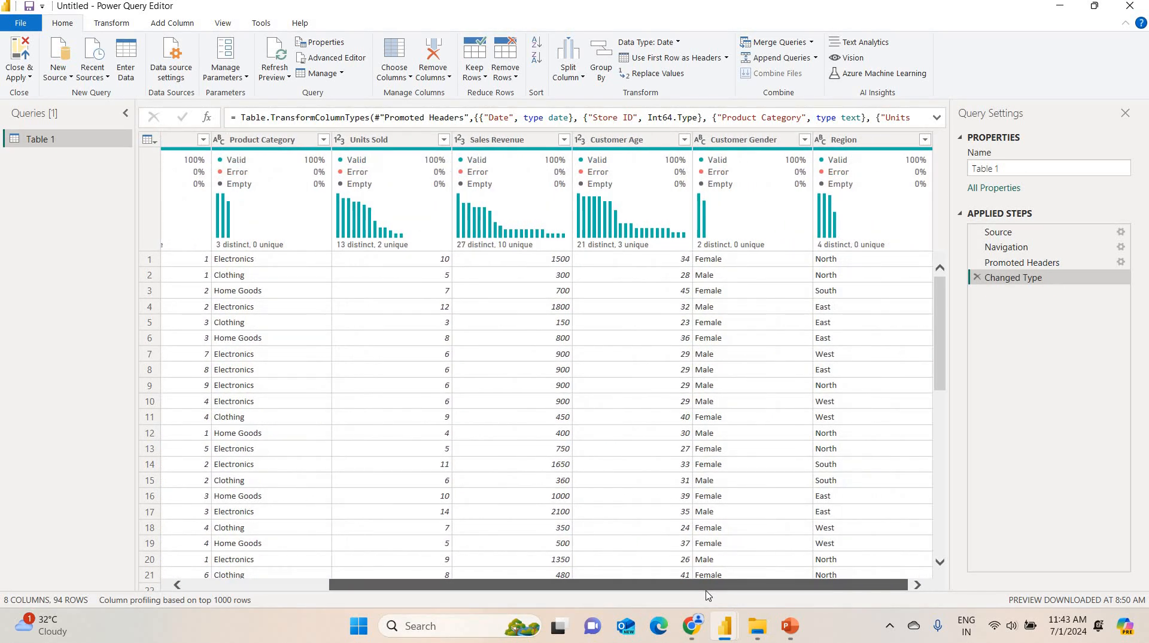
scroll(377, 587, left, 3)
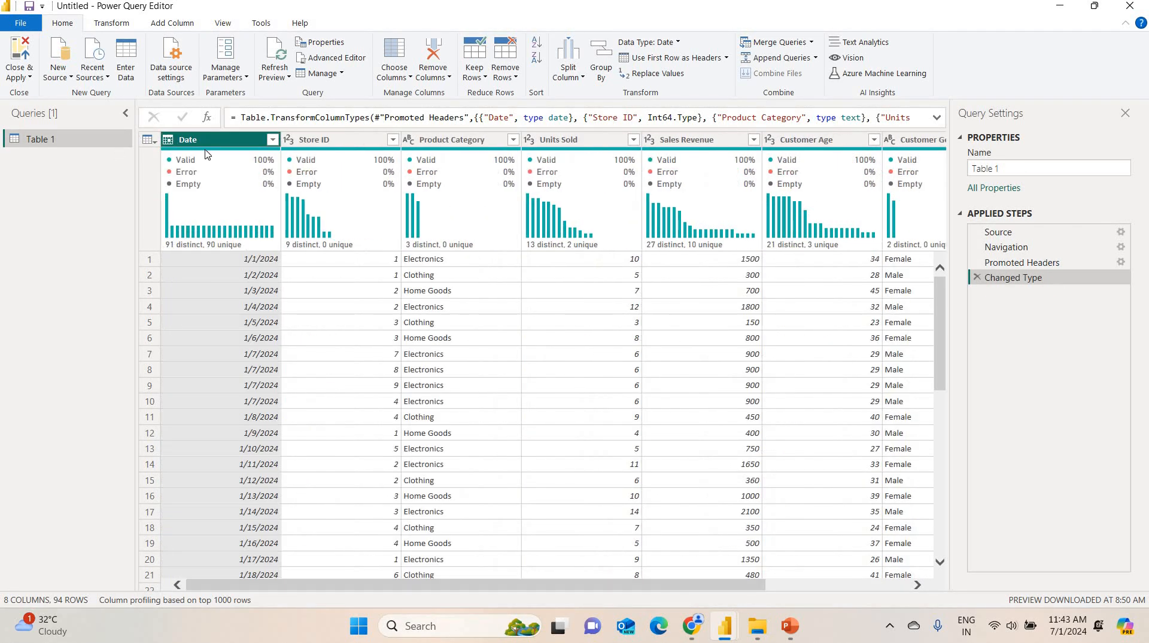
mouse_move(224, 180)
click(220, 24)
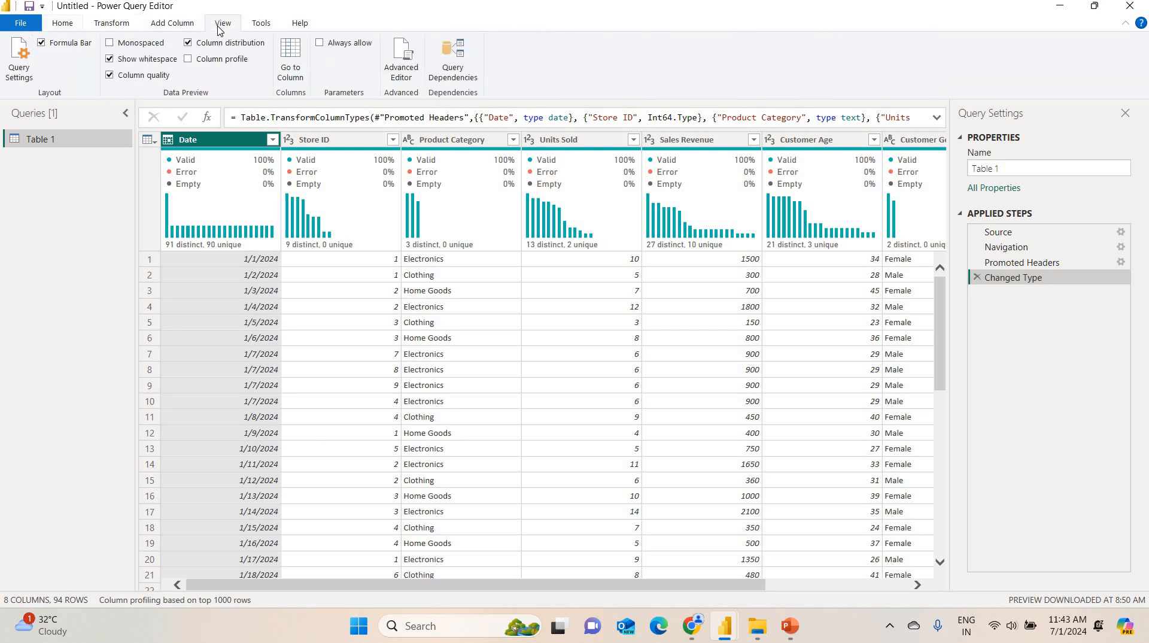
click(190, 60)
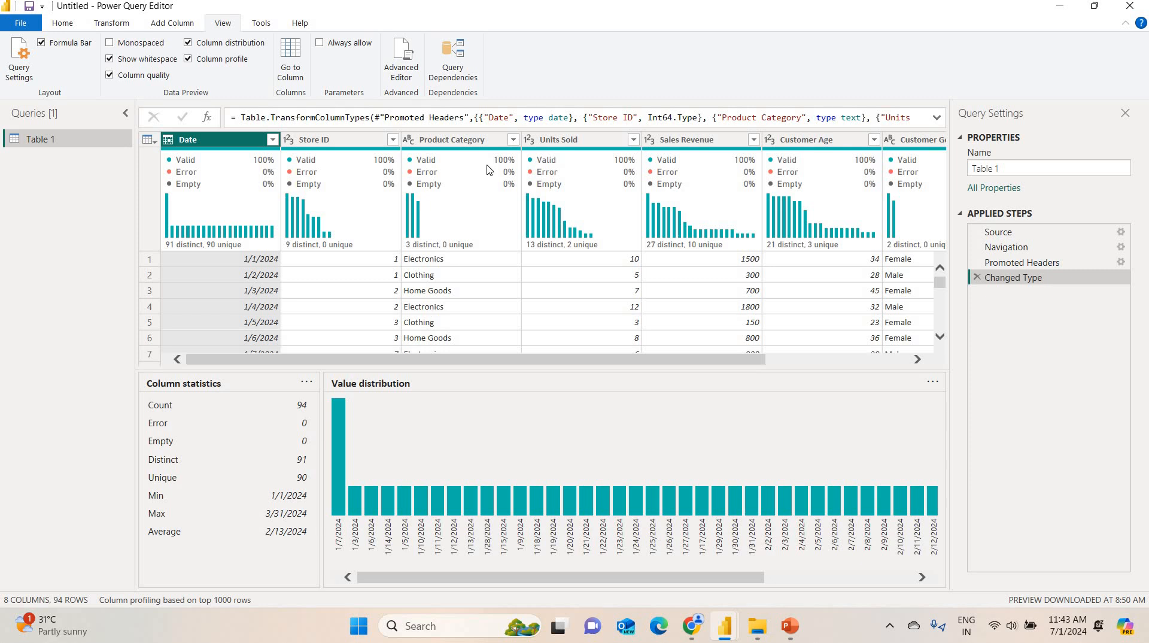
- Examine the column statistics and value distribution of Product Category, Units Sold, Sales Revenue, Customer Age, Customer Gender and Region
click(474, 143)
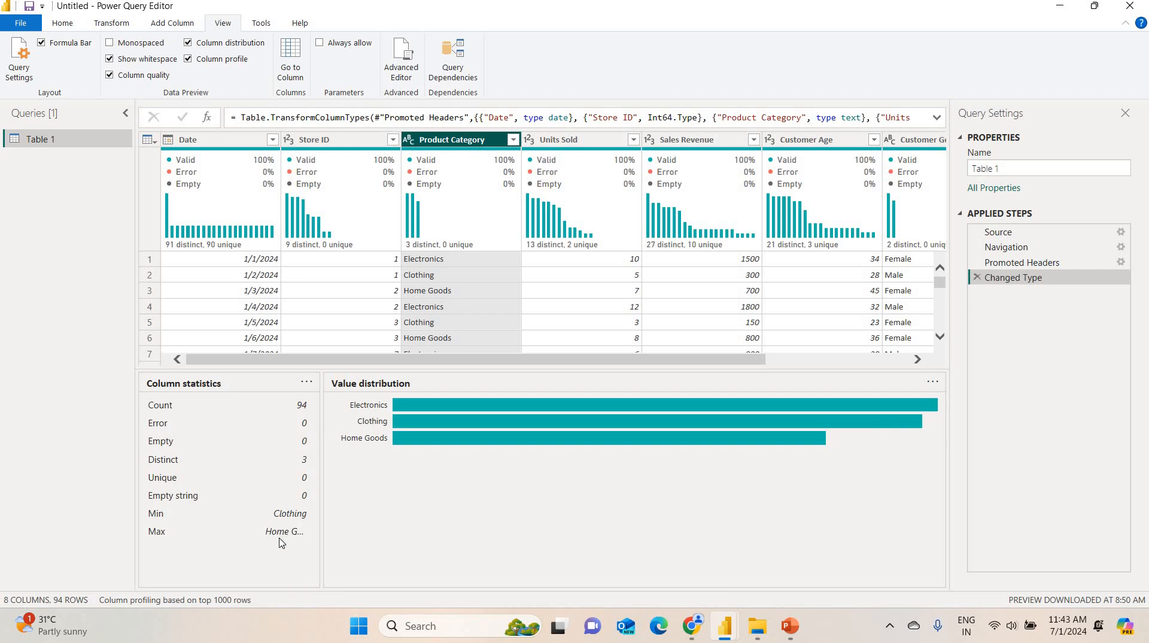
click(559, 139)
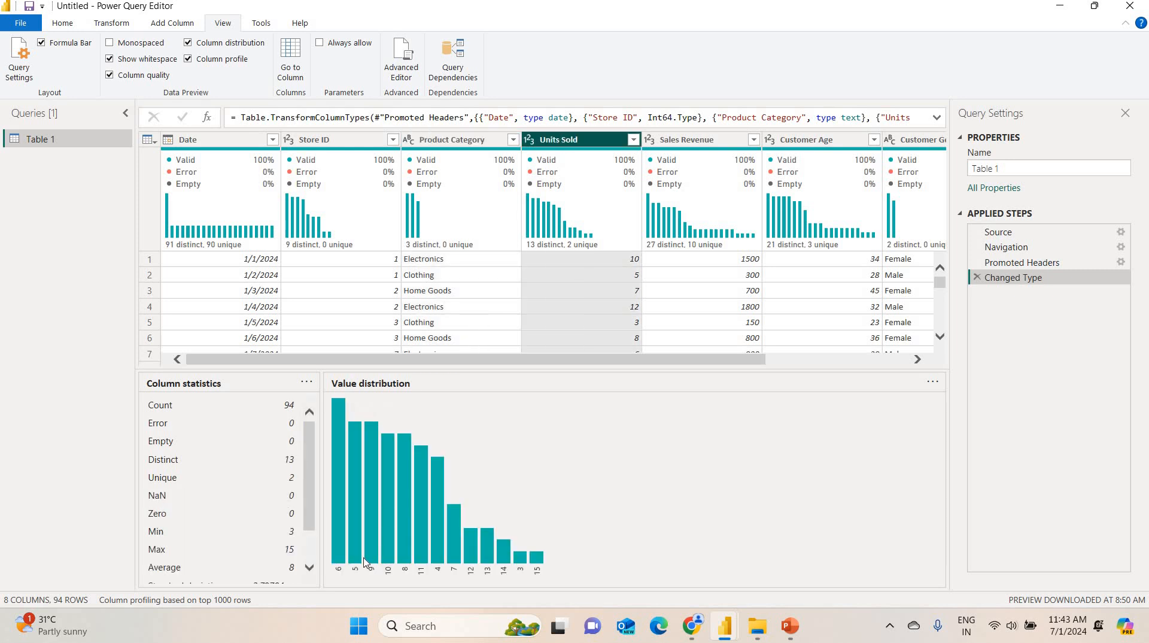
click(309, 547)
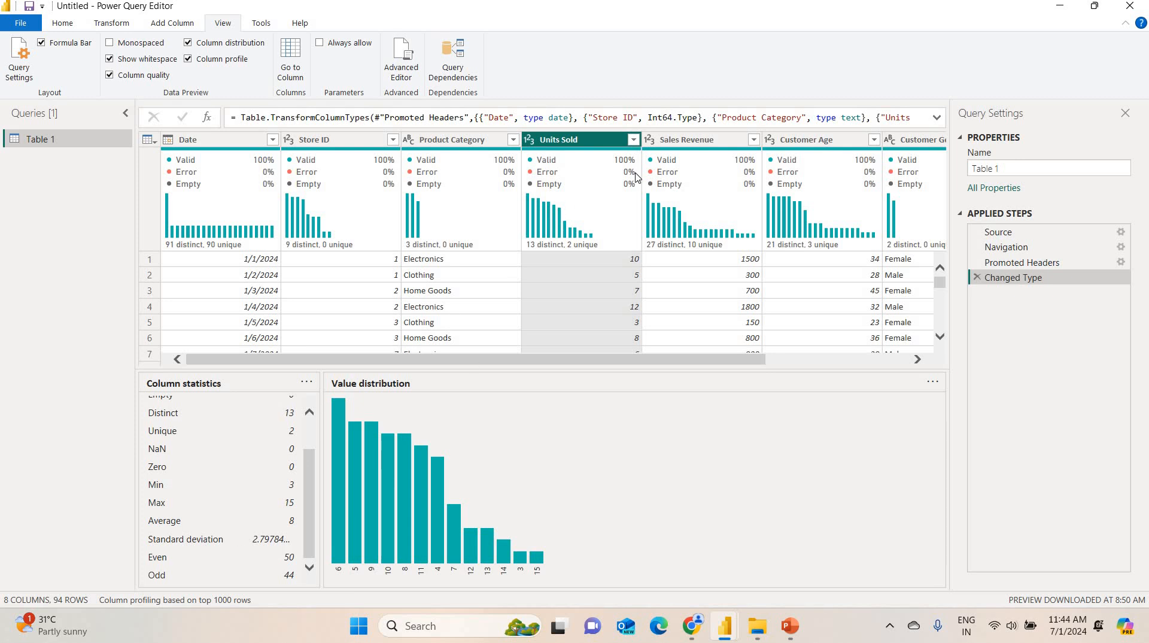
click(686, 141)
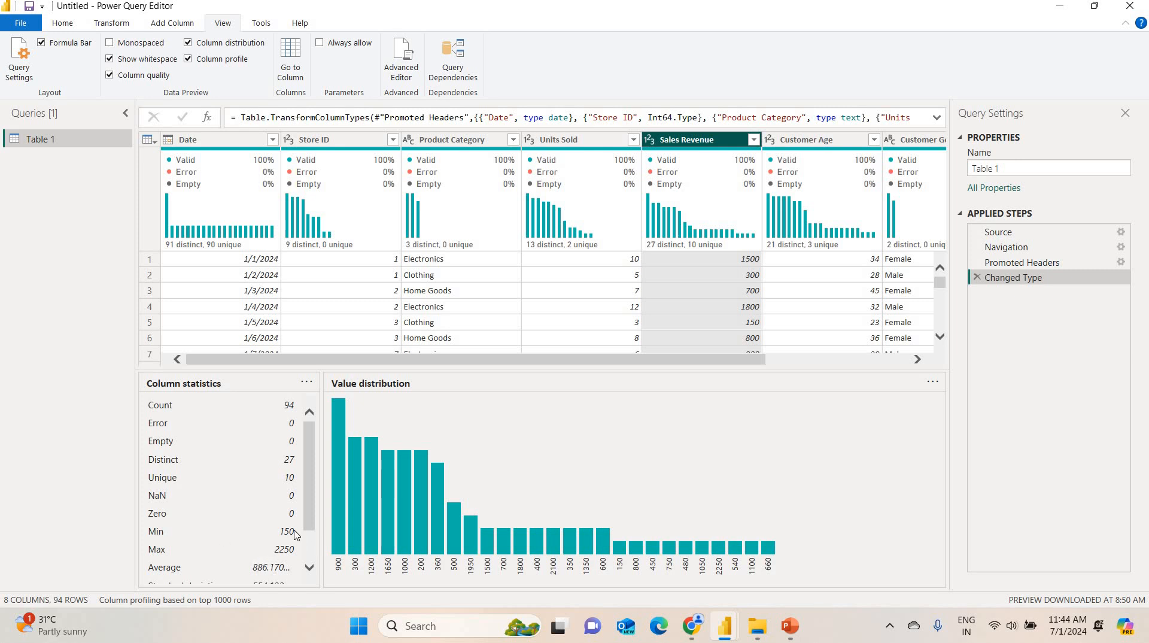
scroll(311, 535, down, 2)
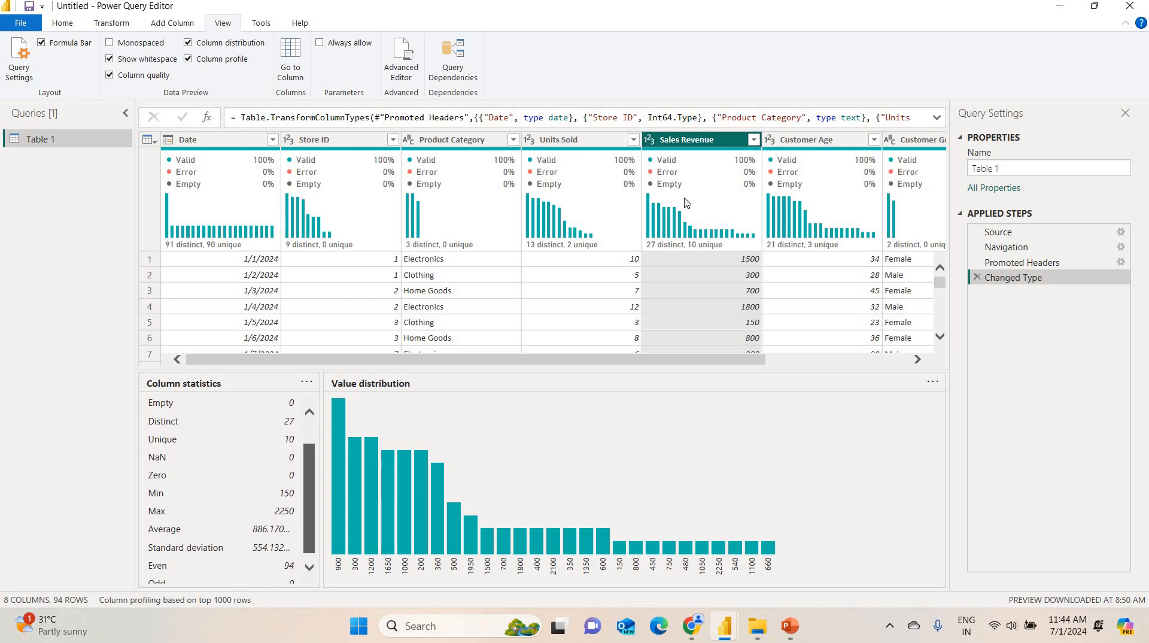
click(797, 143)
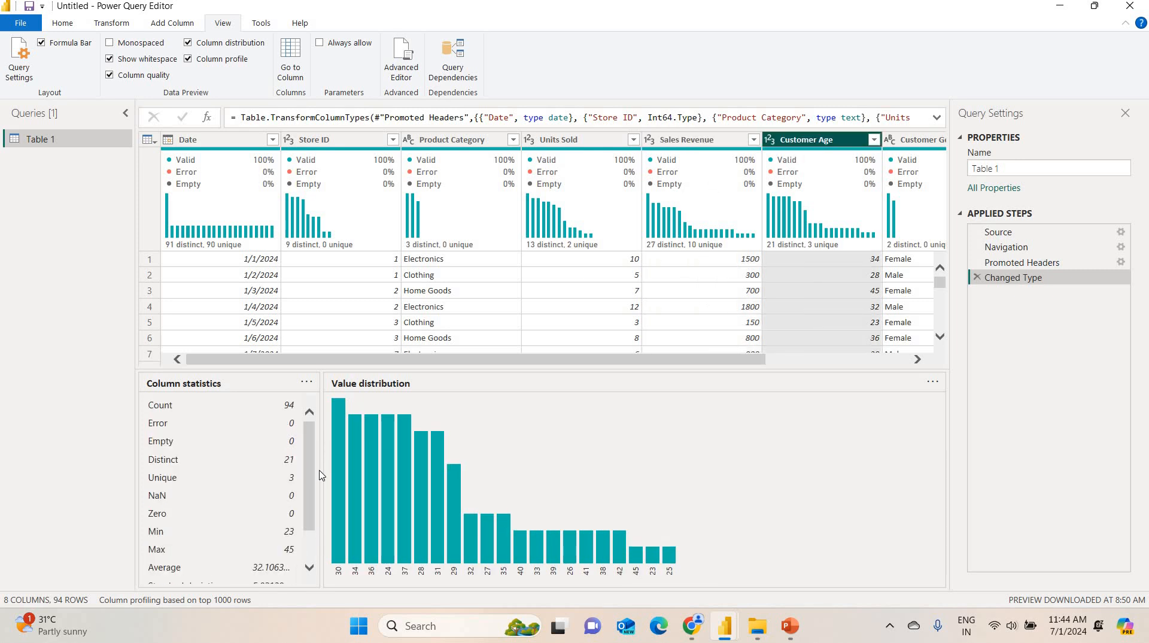
scroll(310, 512, down, 3)
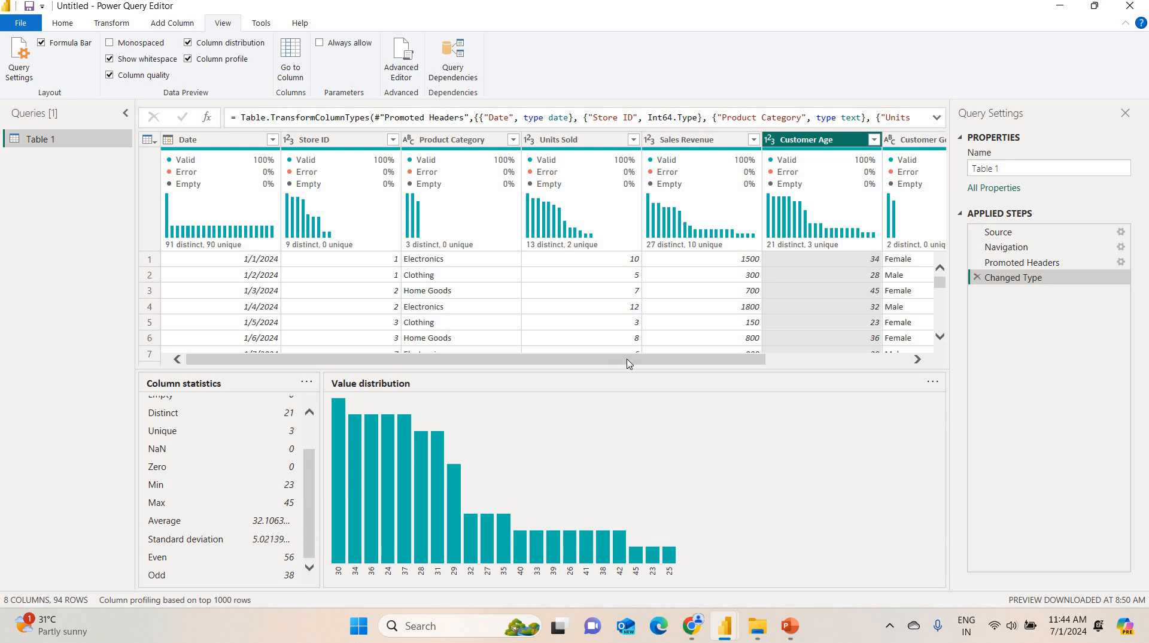
scroll(720, 358, right, 2)
scroll(790, 142, right, 1)
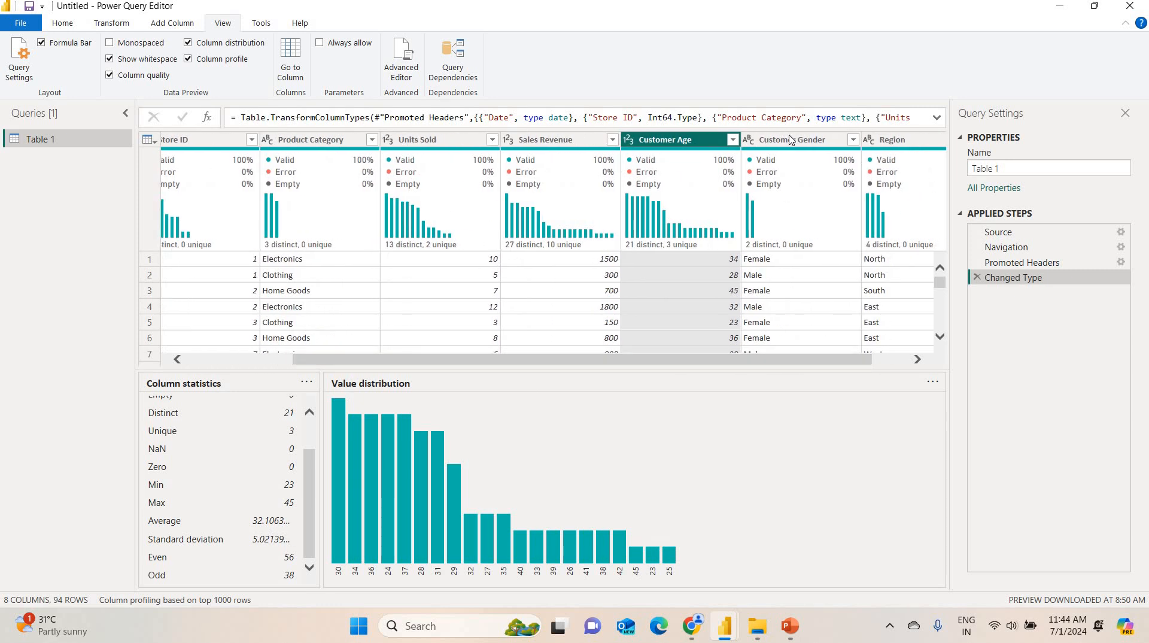
click(789, 139)
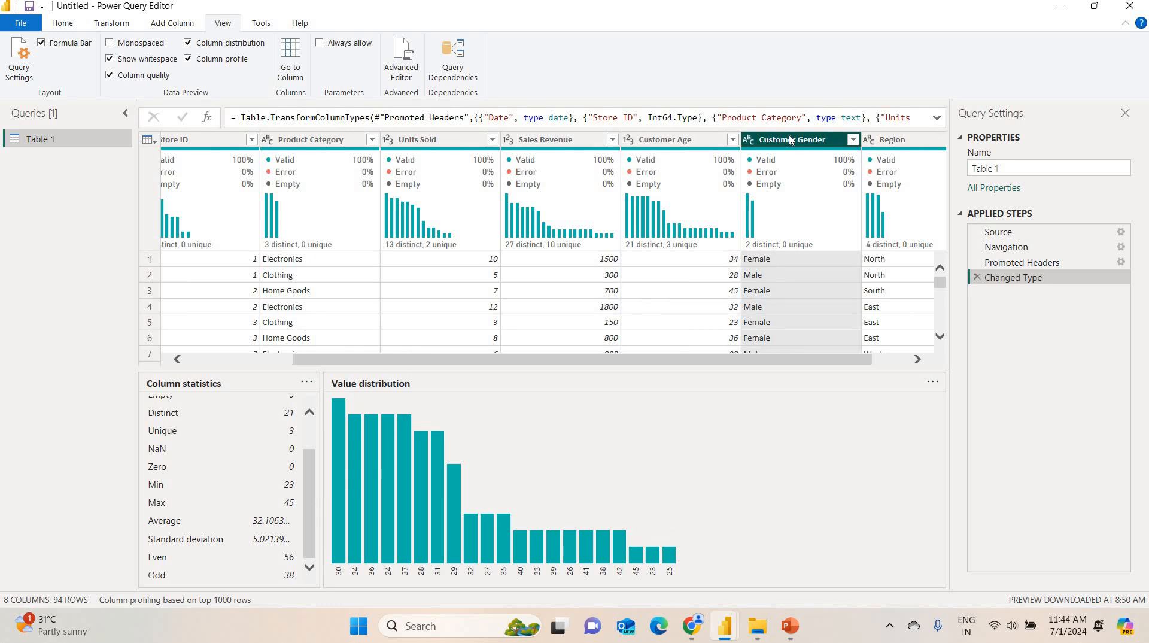
click(896, 153)
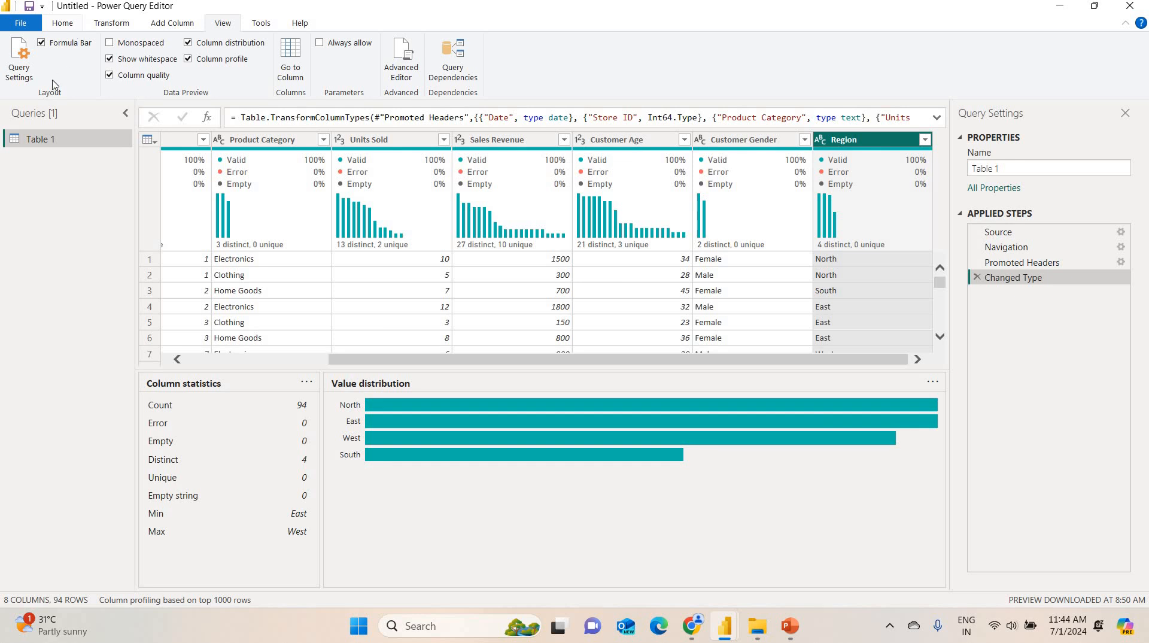
- Close the query editor applying its changes, and rename the loaded Table 1 as Sales
click(65, 24)
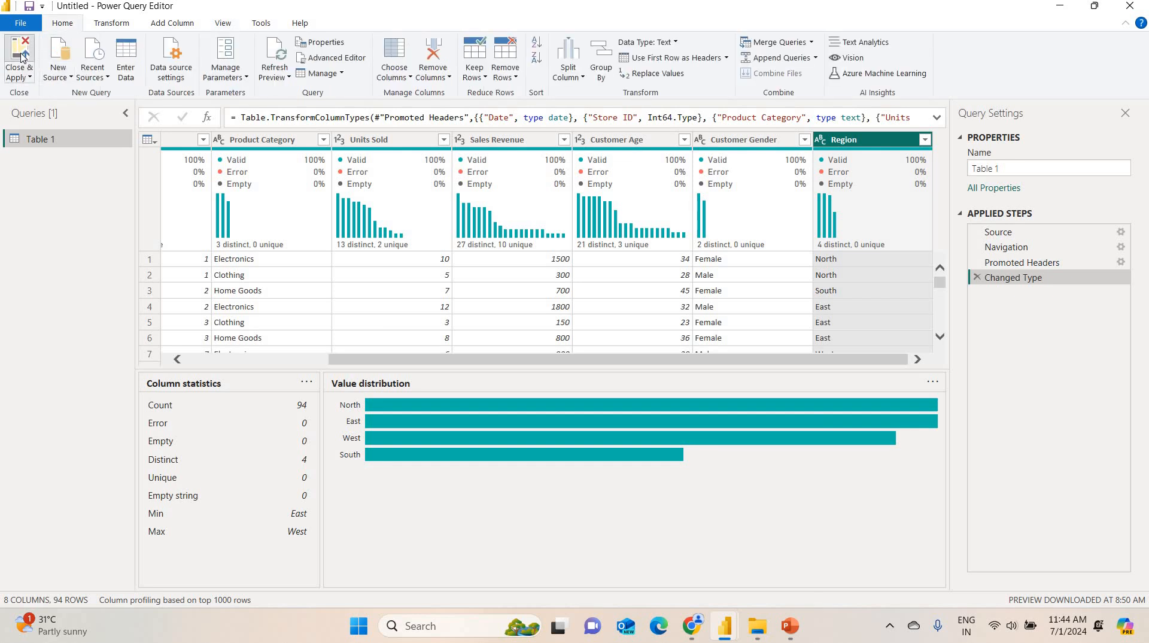
click(21, 56)
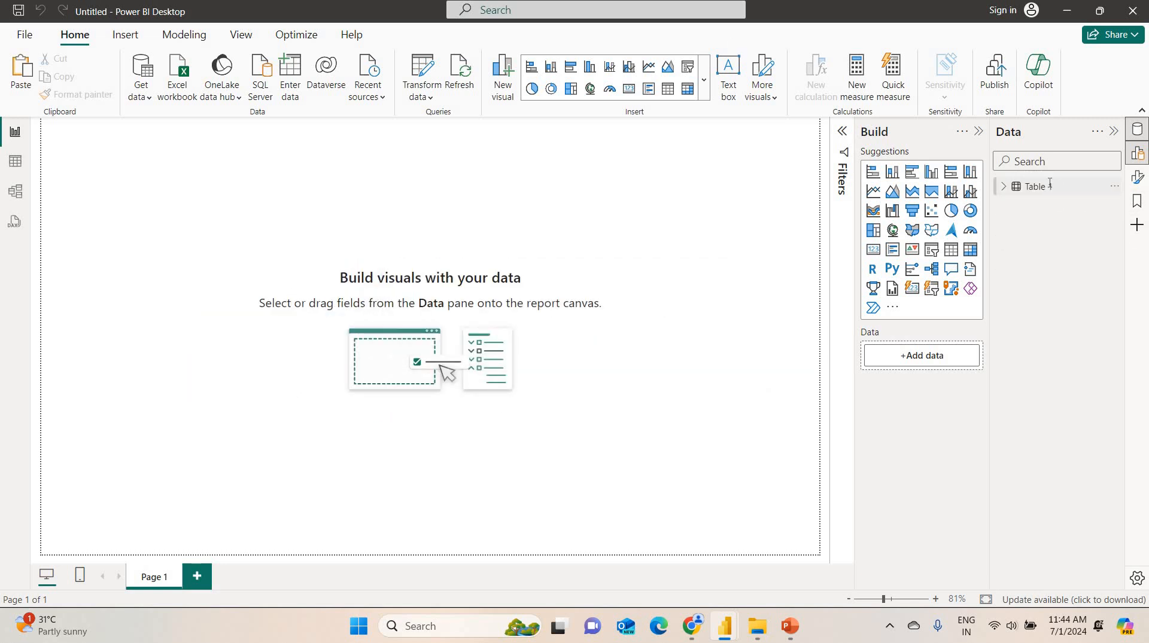
double_click(1050, 186)
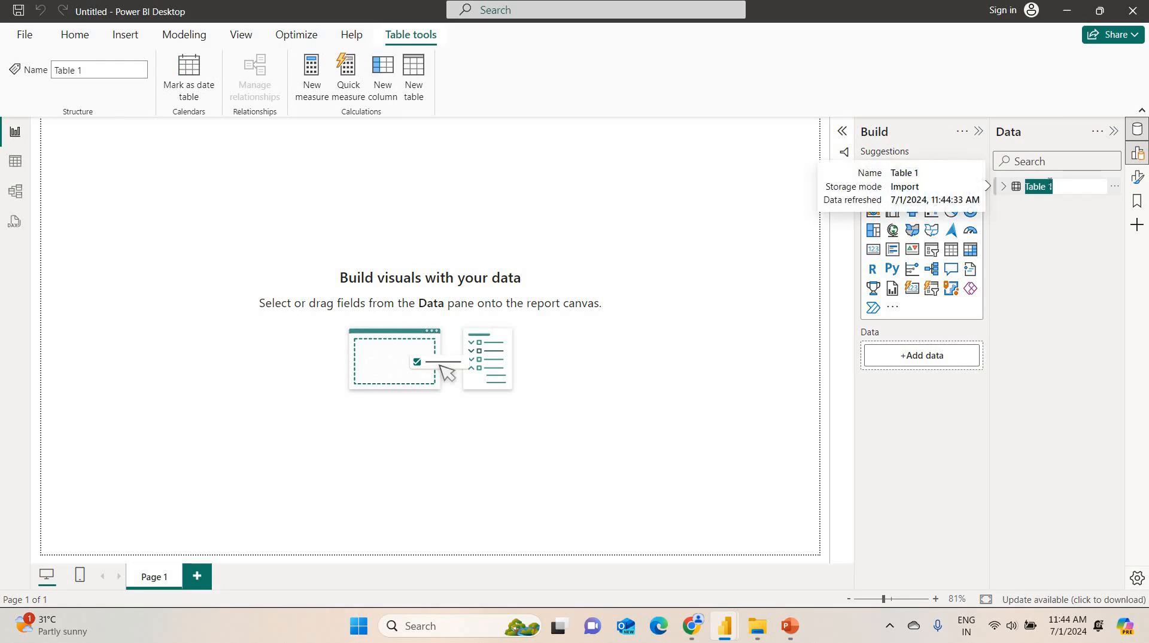
key(BackSpace)
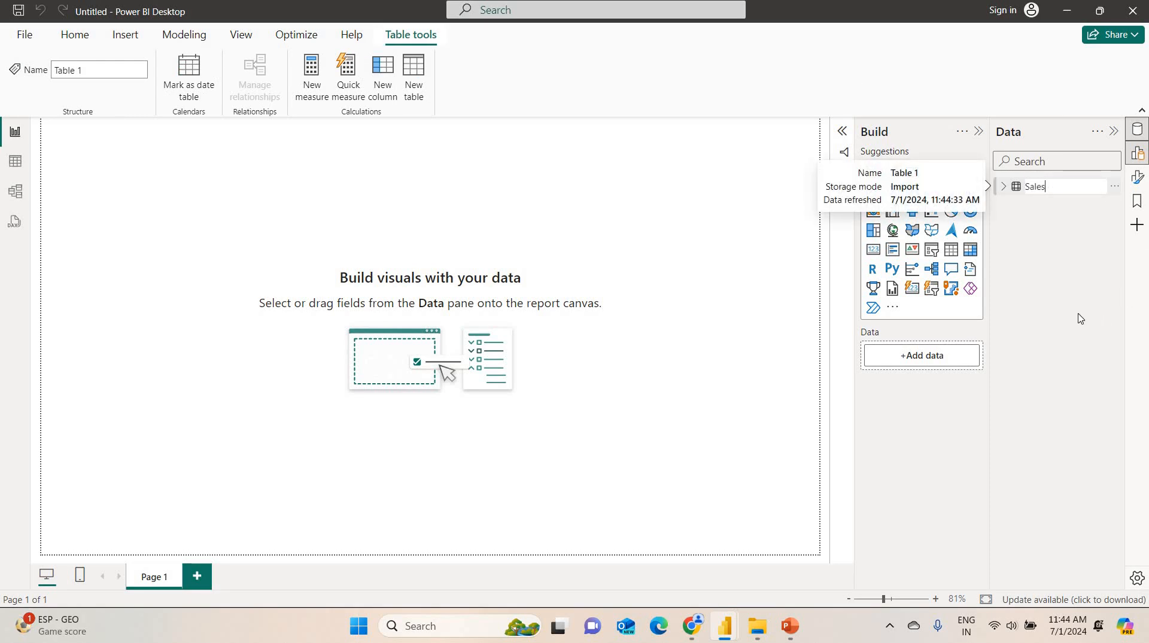
key(Return)
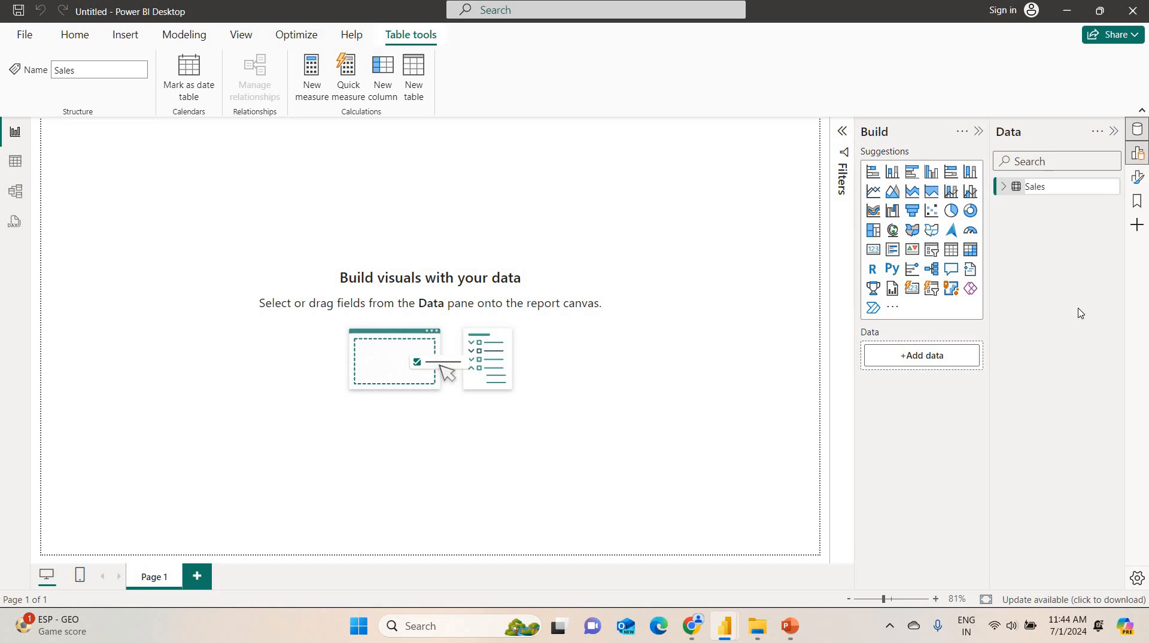
- Look through the fields and rows of the Sales table, return to the report canvas, and read the case study objectives in PowerPoint
click(1005, 187)
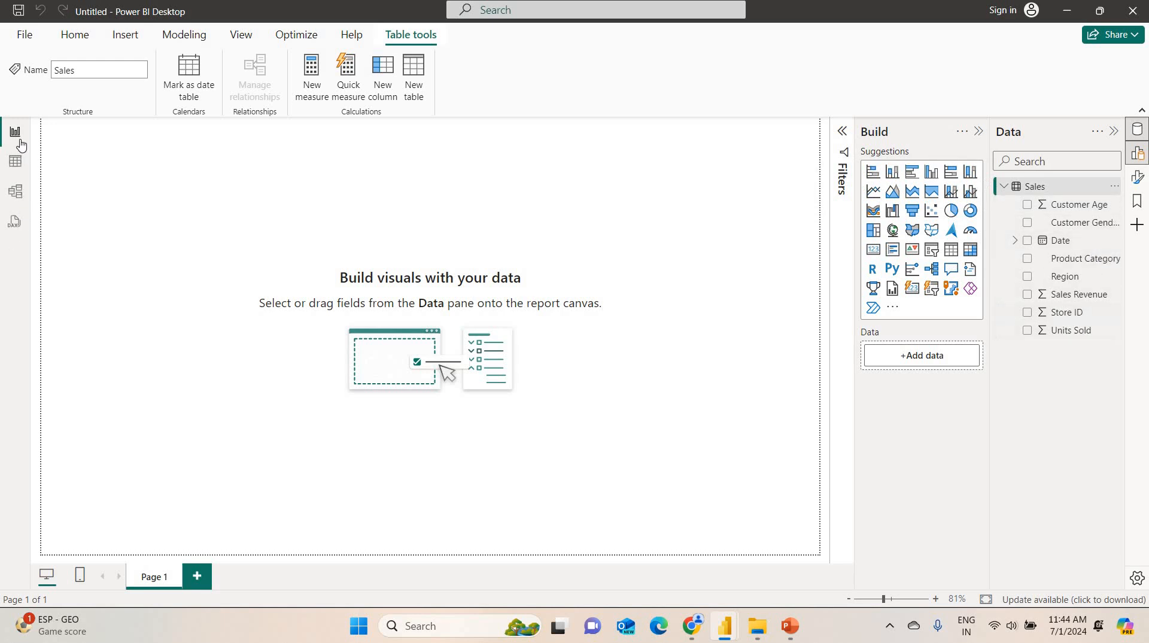
click(17, 163)
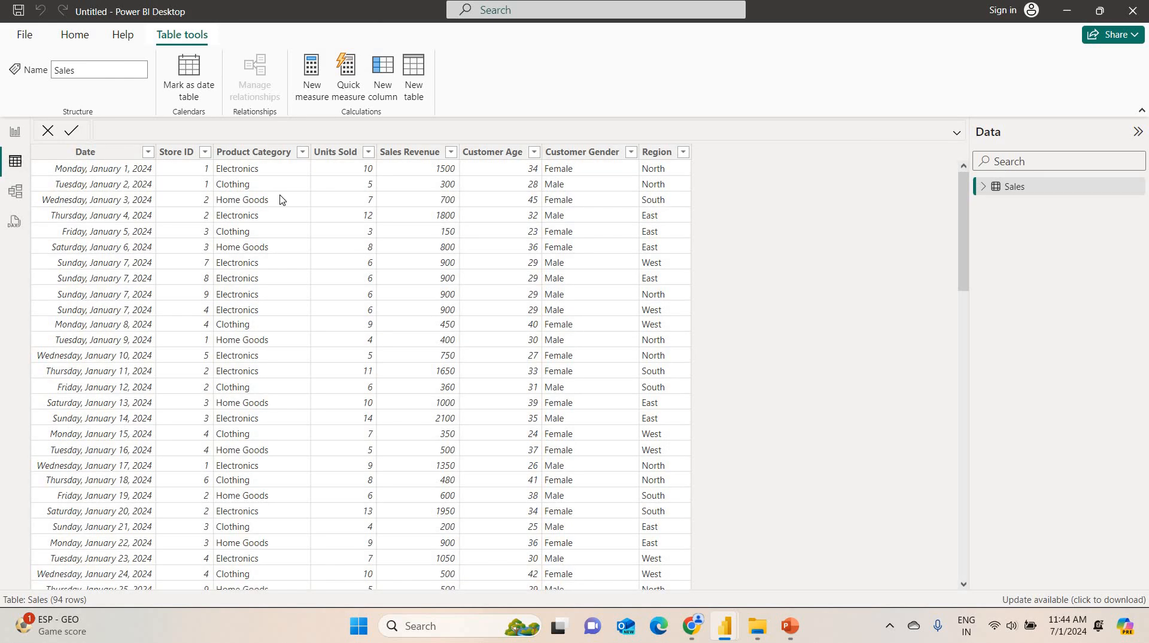
scroll(524, 273, down, 3)
scroll(525, 273, down, 15)
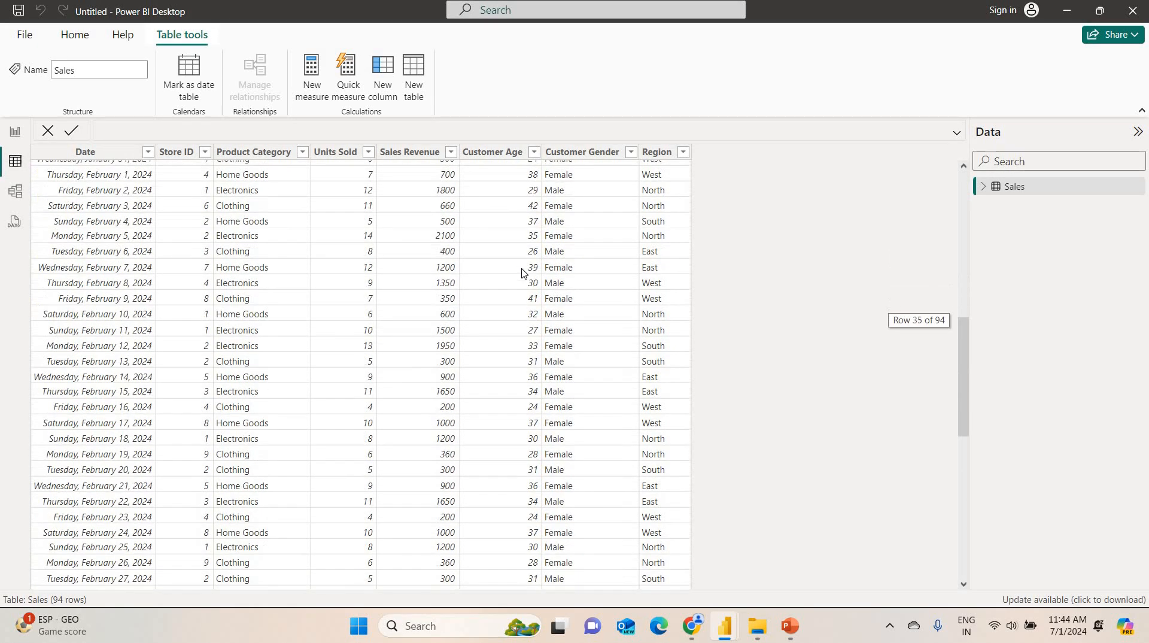
scroll(524, 273, up, 18)
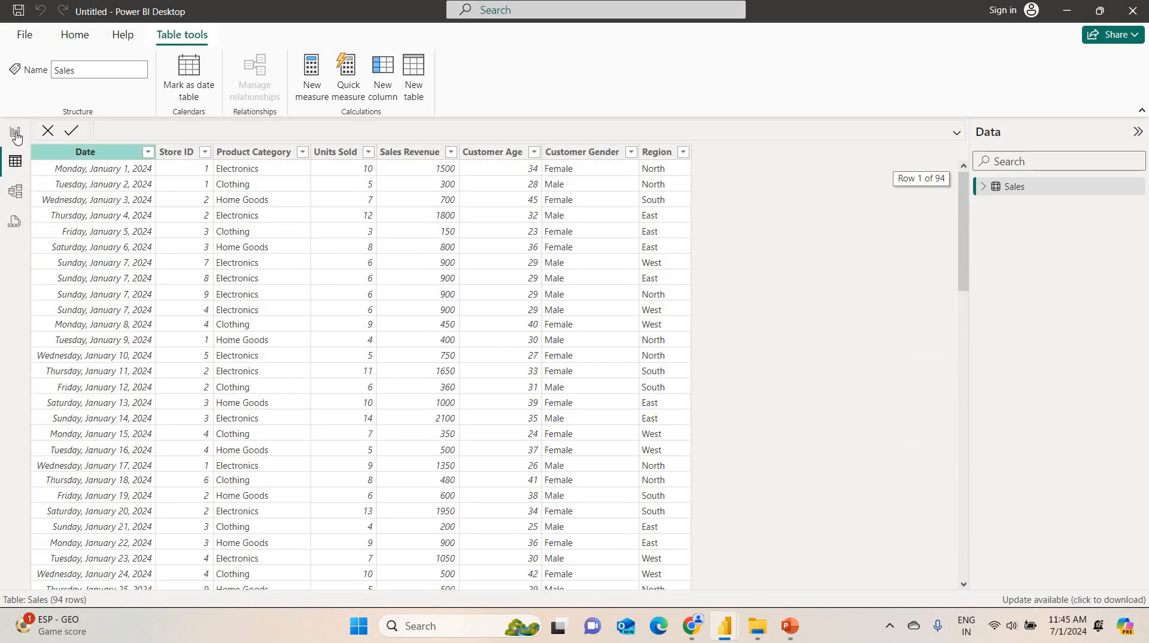
click(16, 133)
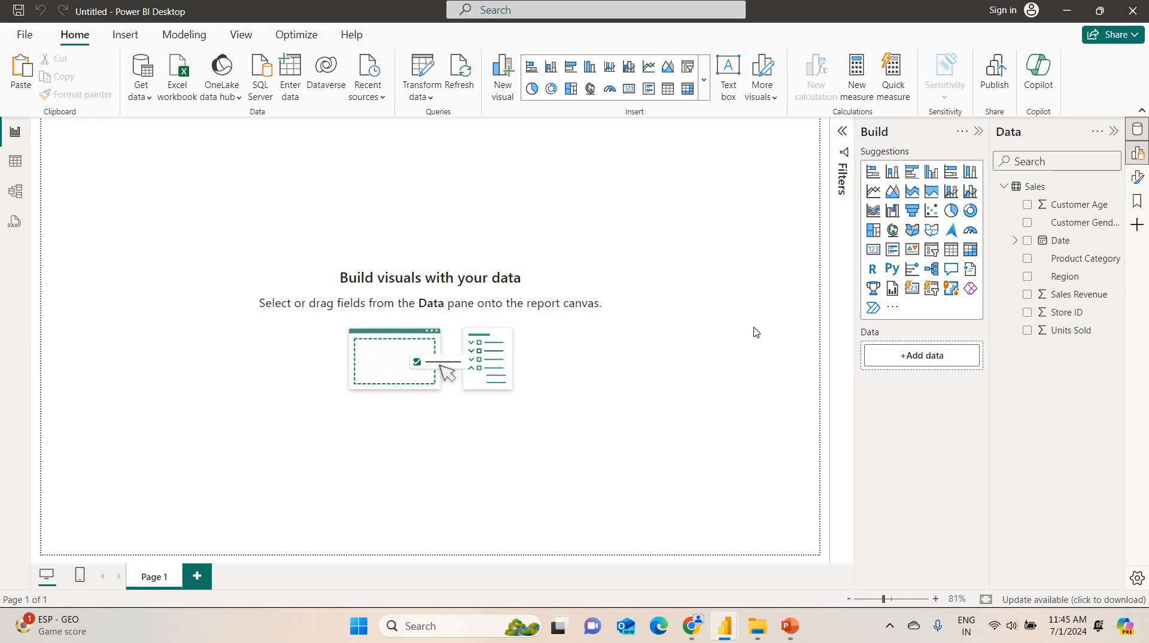
click(790, 629)
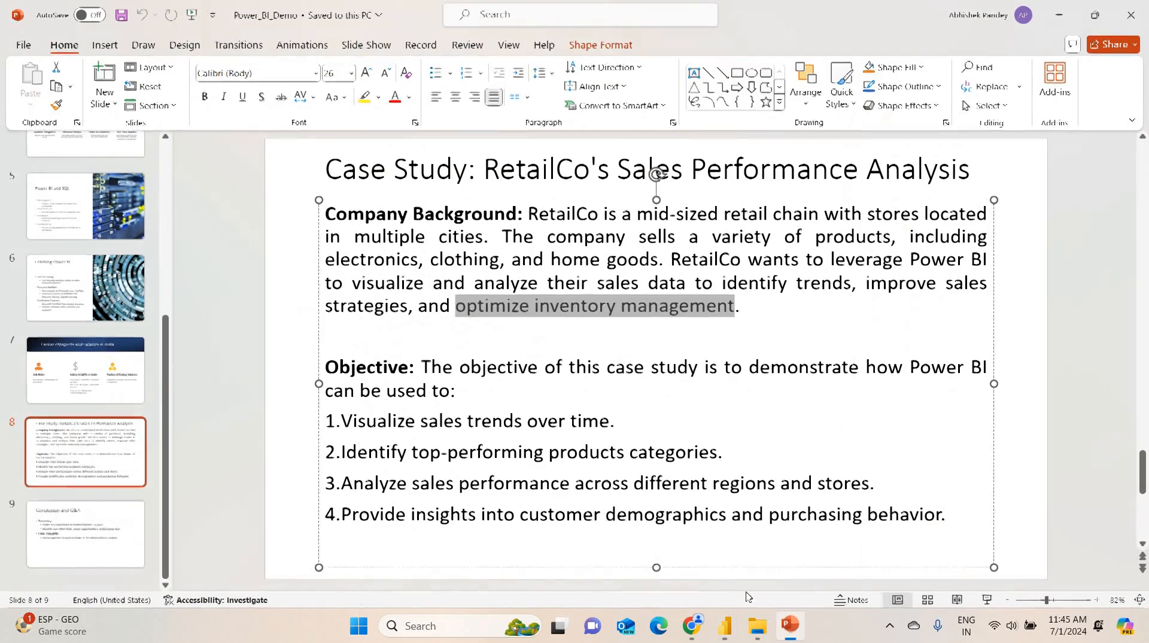
click(675, 406)
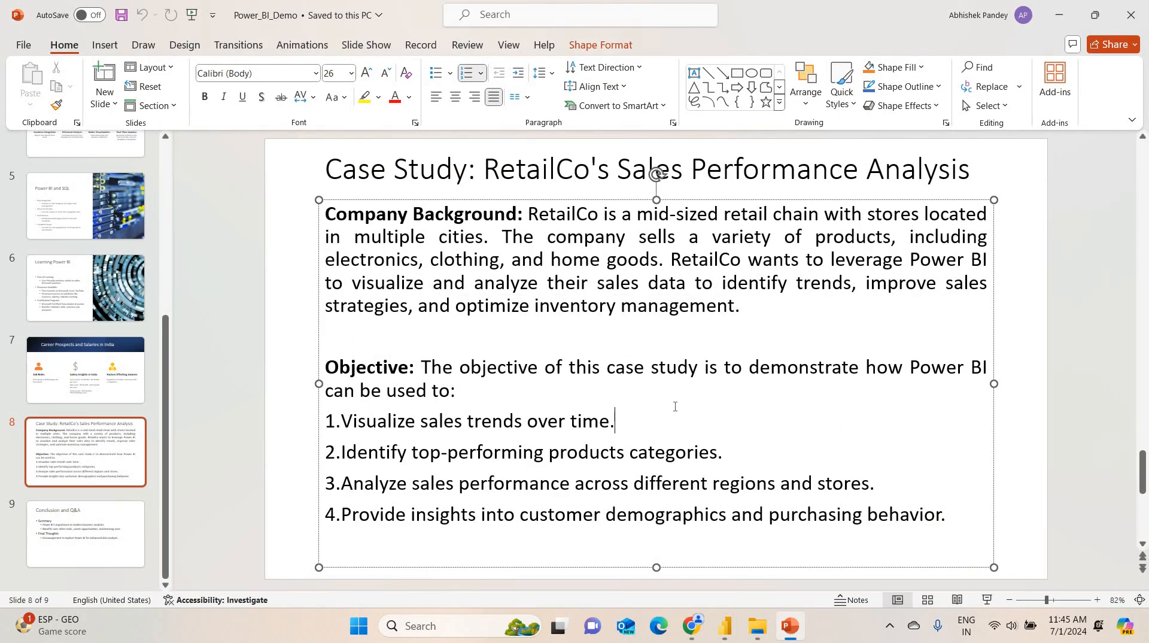
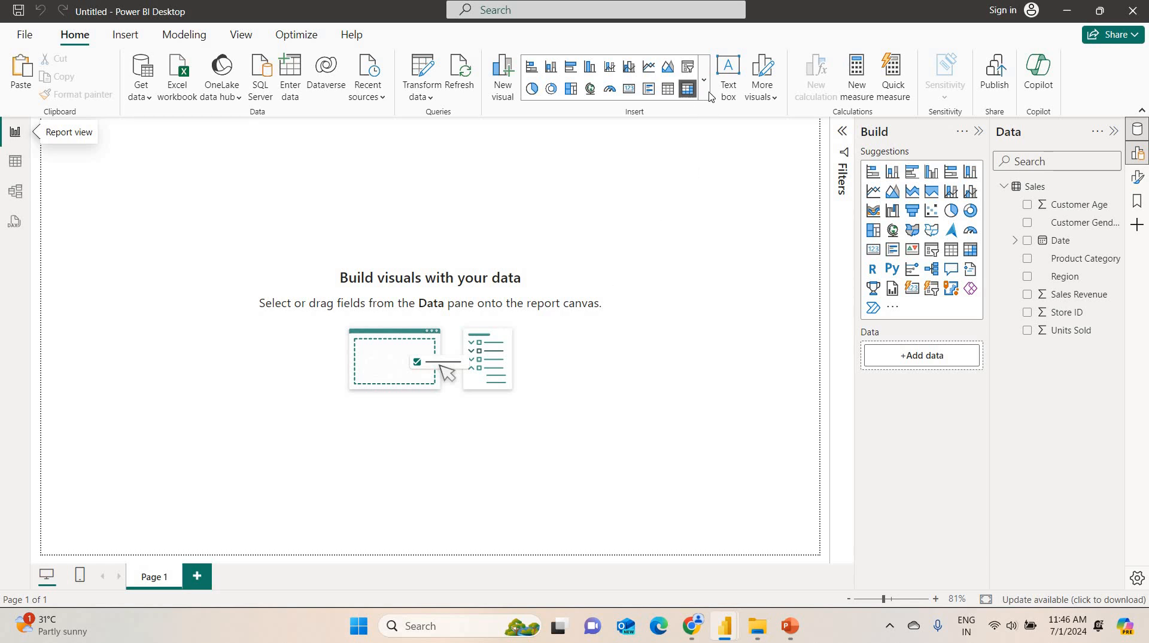
- Add a multi-value card visual showing Sales Revenue, Units Sold, the count of Store ID, Product Category and Customer Age
click(912, 290)
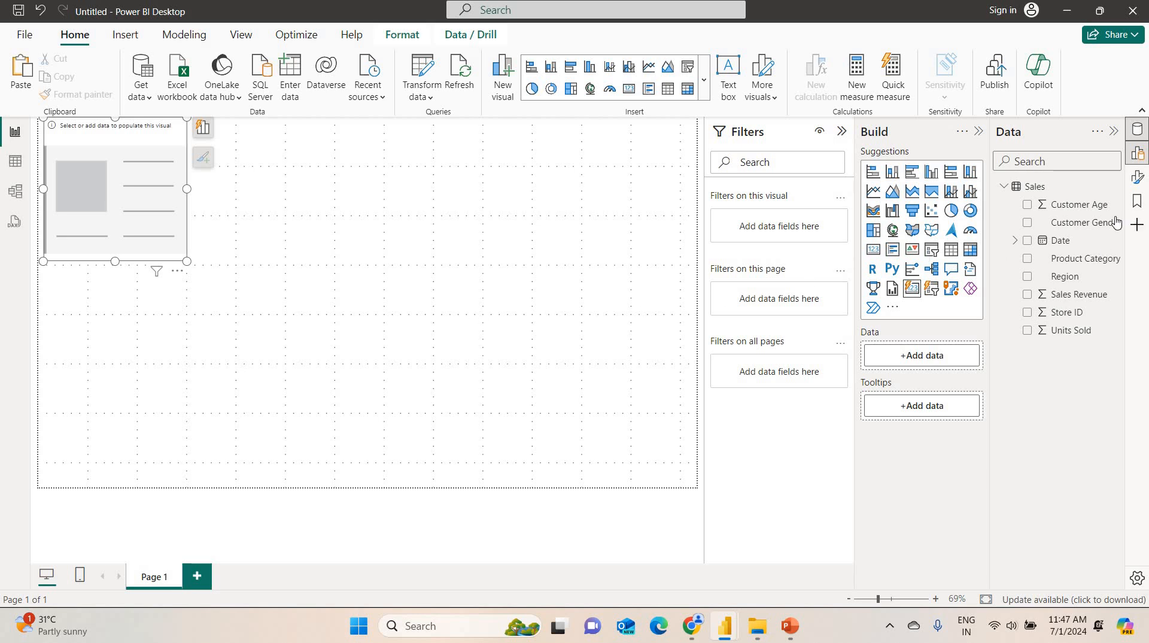
drag(1096, 304, 957, 361)
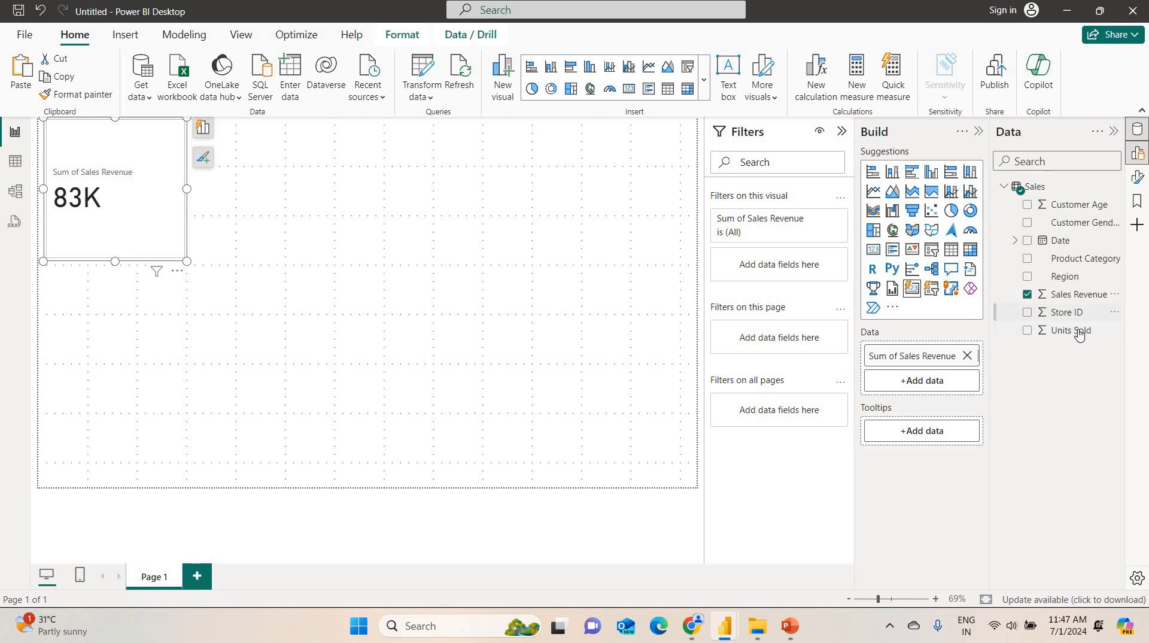
drag(1077, 331, 910, 396)
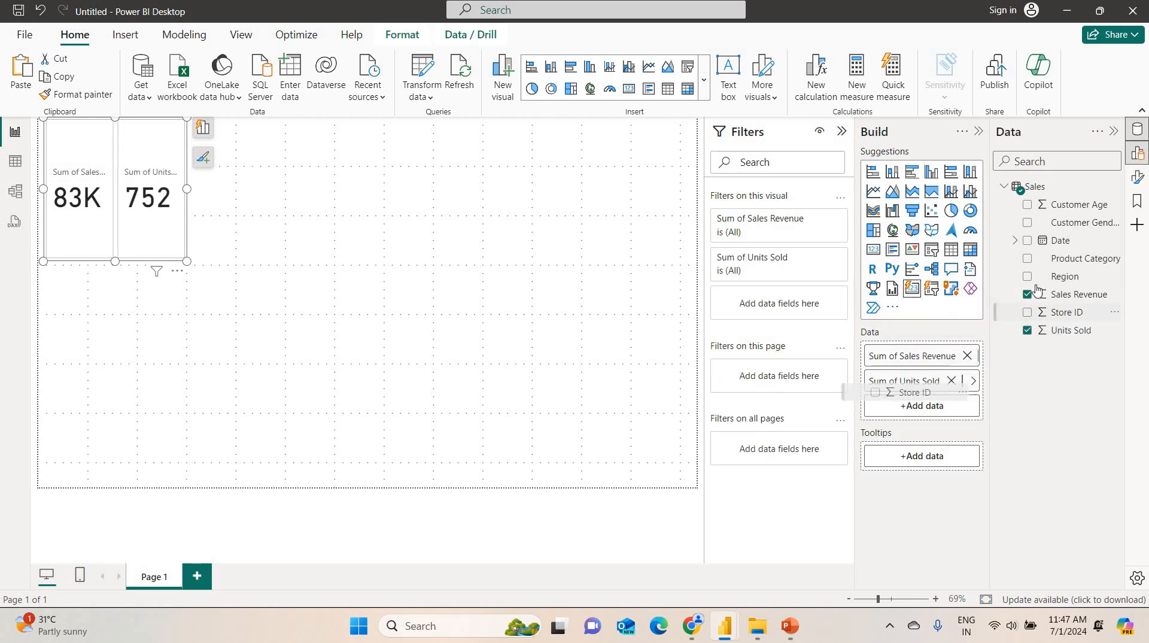
drag(1071, 276, 942, 433)
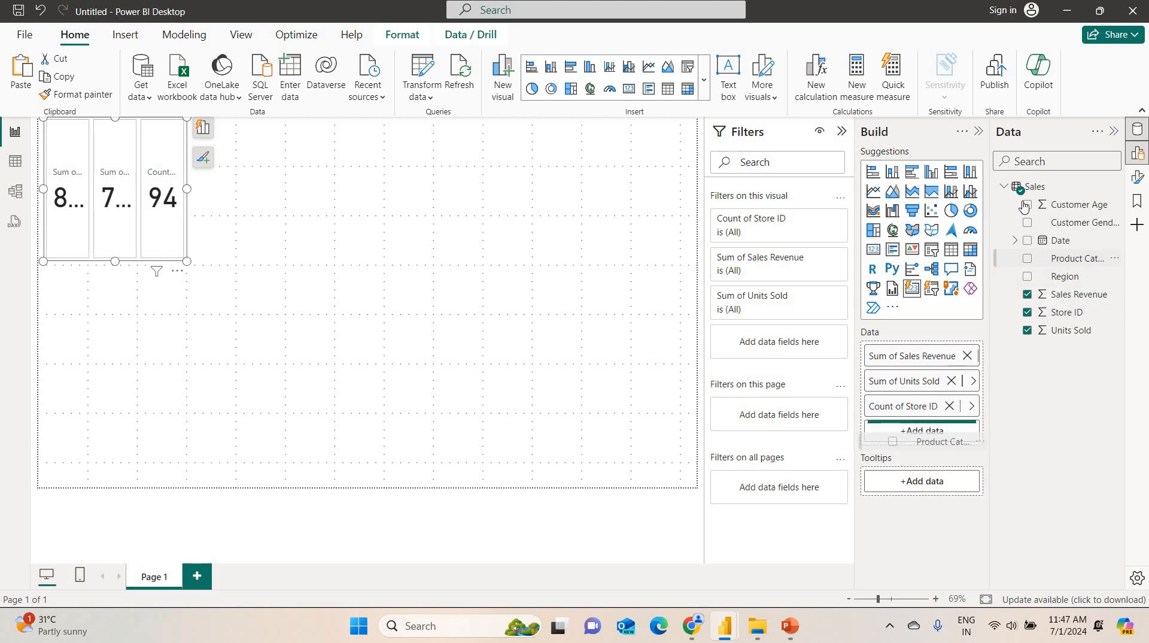
drag(1068, 204, 910, 459)
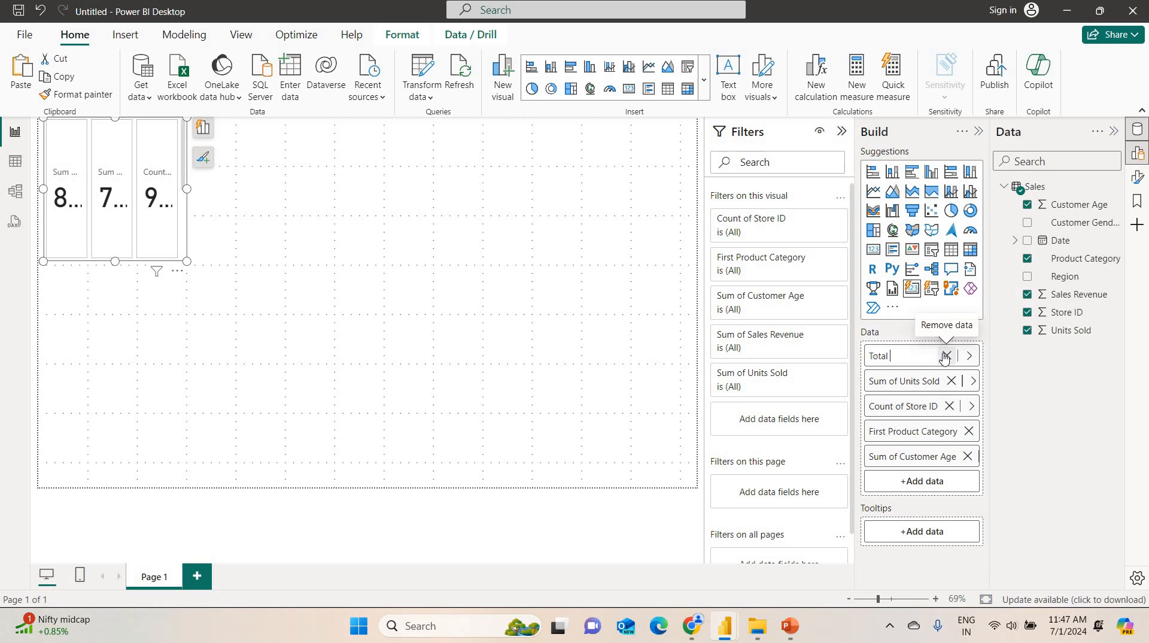
- Rename the card visual's Sales Revenue value as Total Sales and its Units Sold value as Total Units Sold
text(SL)
text(les)
key(Return)
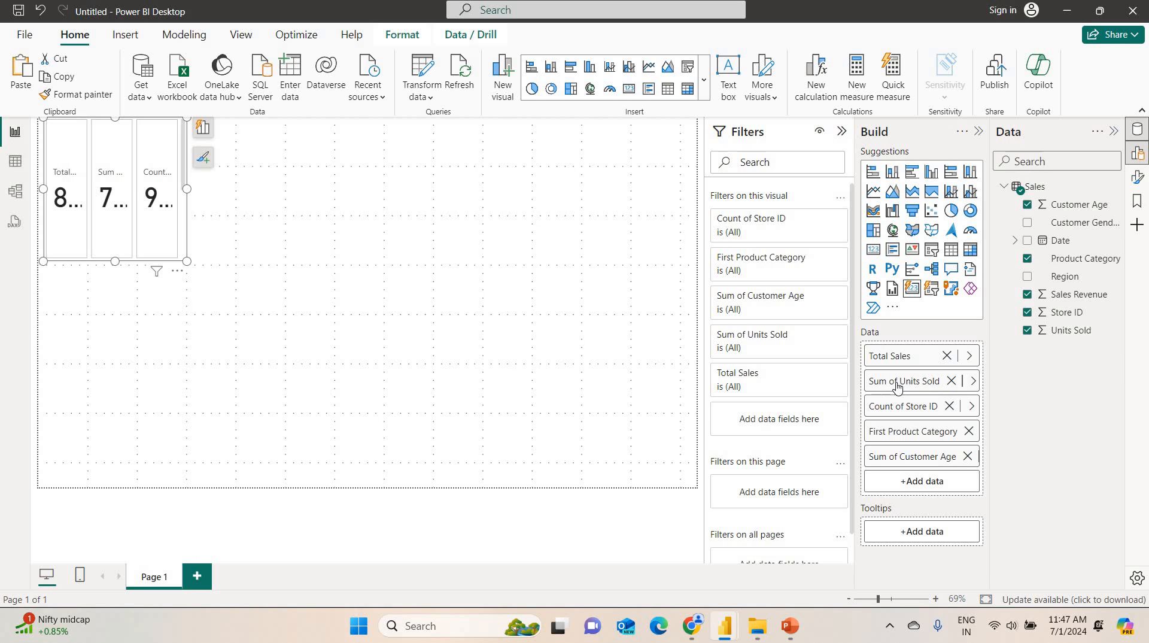
double_click(898, 381)
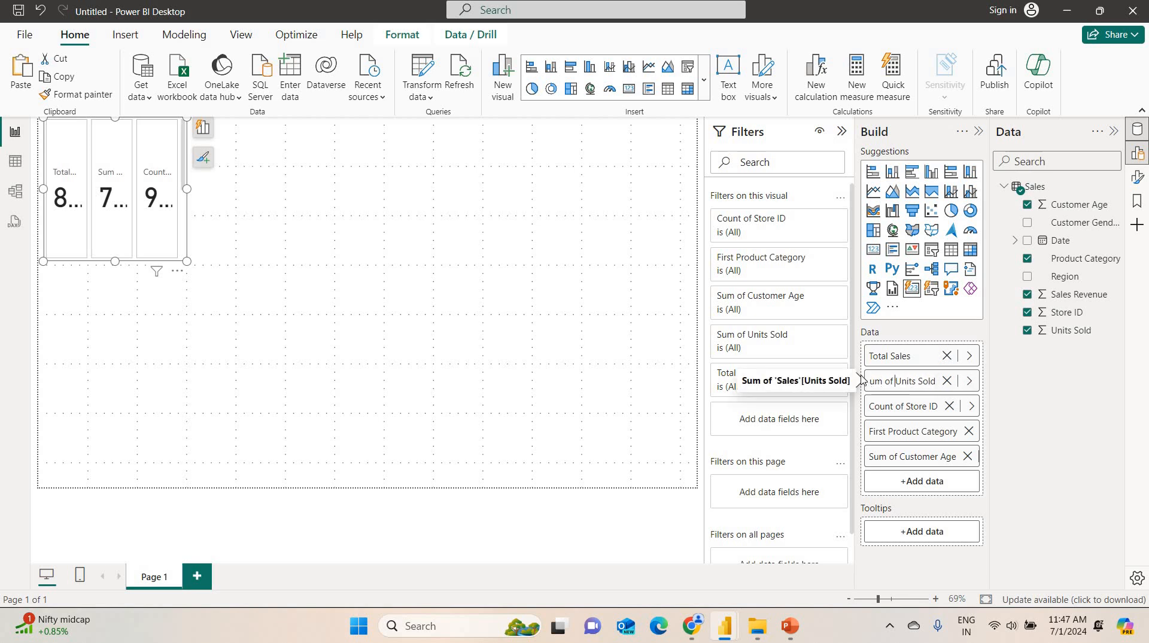
drag(870, 381, 897, 381)
text(Total)
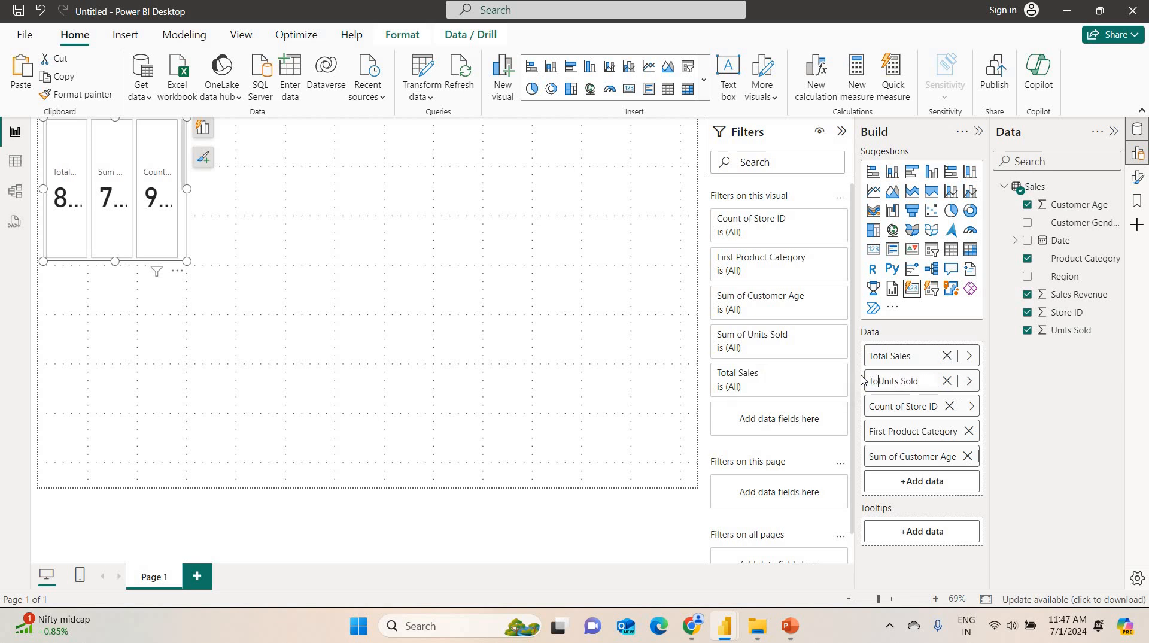
- Rename the card visual's Count of Store ID value as Number of Stores
click(929, 411)
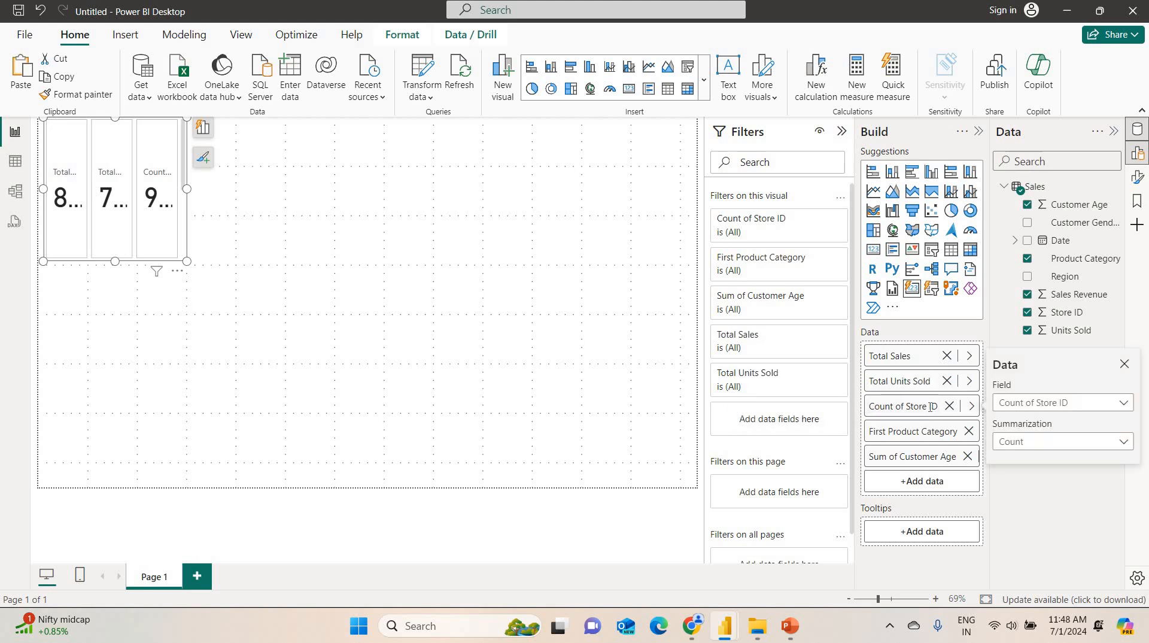
double_click(930, 409)
key(BackSpace)
key(BackSpace)
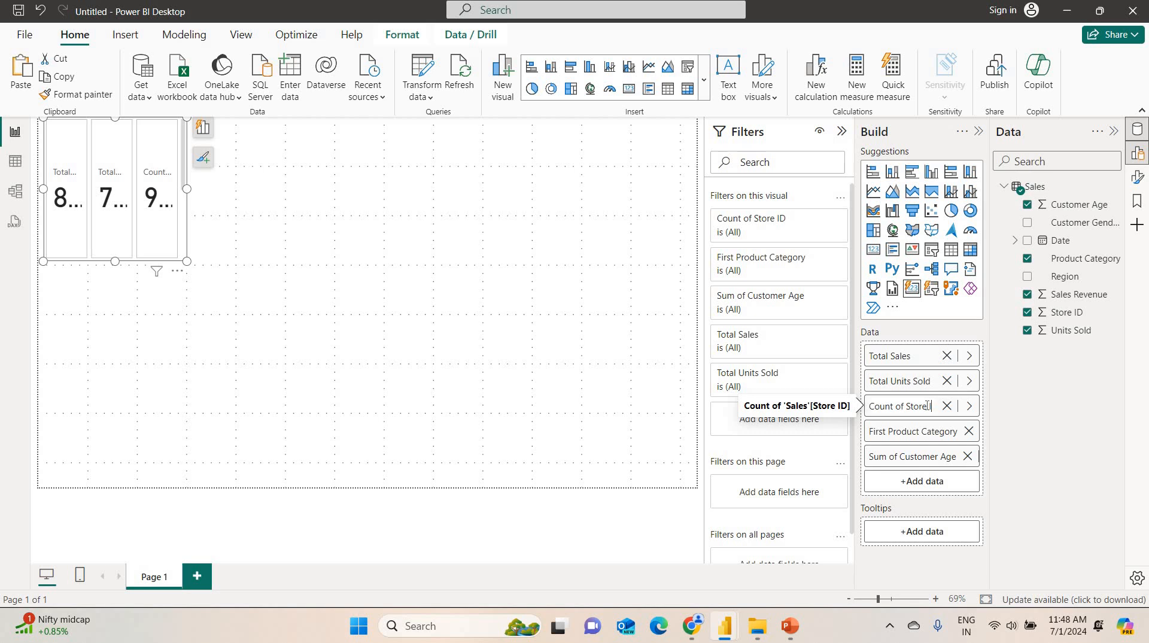
key(BackSpace)
key(BackSpace)
key(BackSpace)
key(BackSpace)
key(BackSpace)
key(BackSpace)
key(BackSpace)
key(BackSpace)
key(BackSpace)
key(BackSpace)
text(Number of Stores)
key(Return)
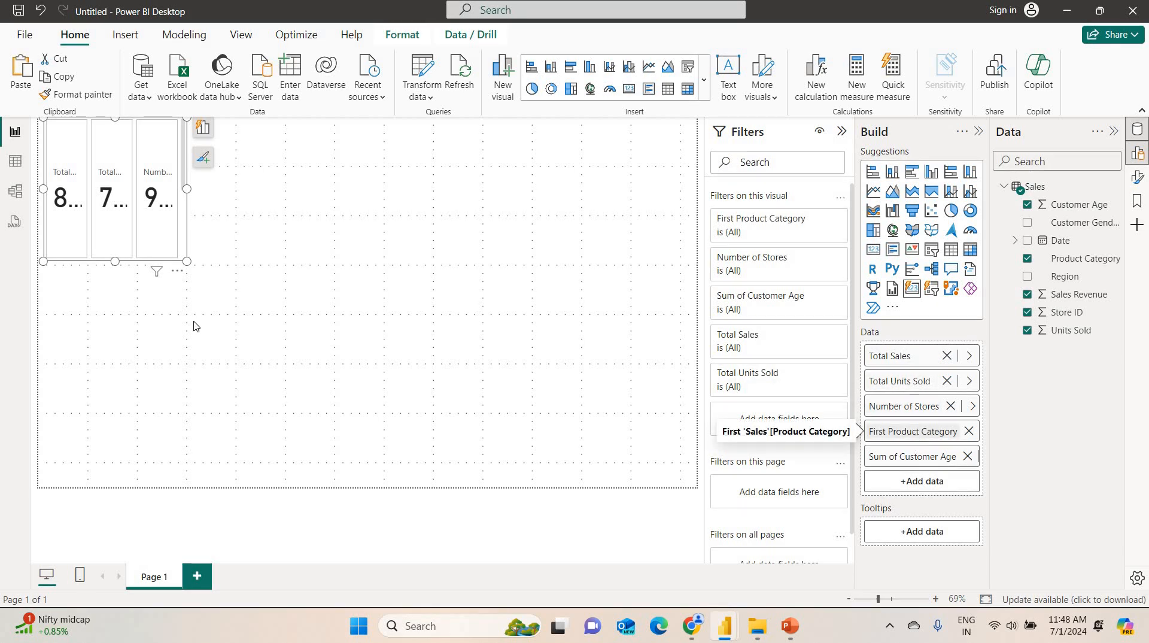
- Arrange the cards in a single column with a maximum of 5 shown, and stretch the visual to the full page height
click(1137, 177)
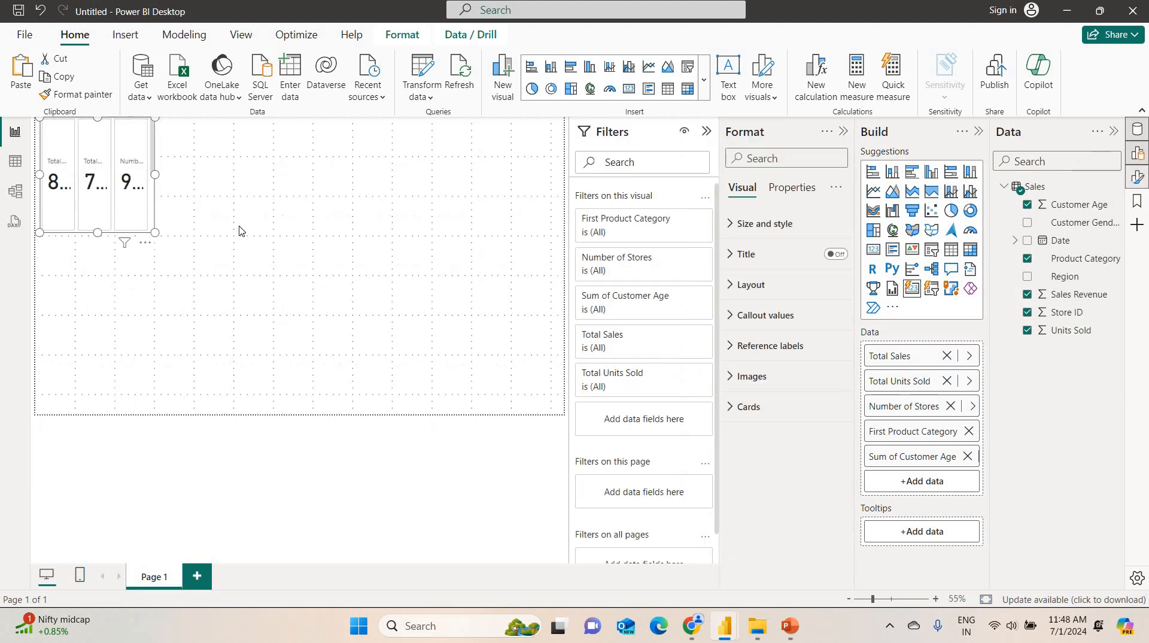
click(751, 285)
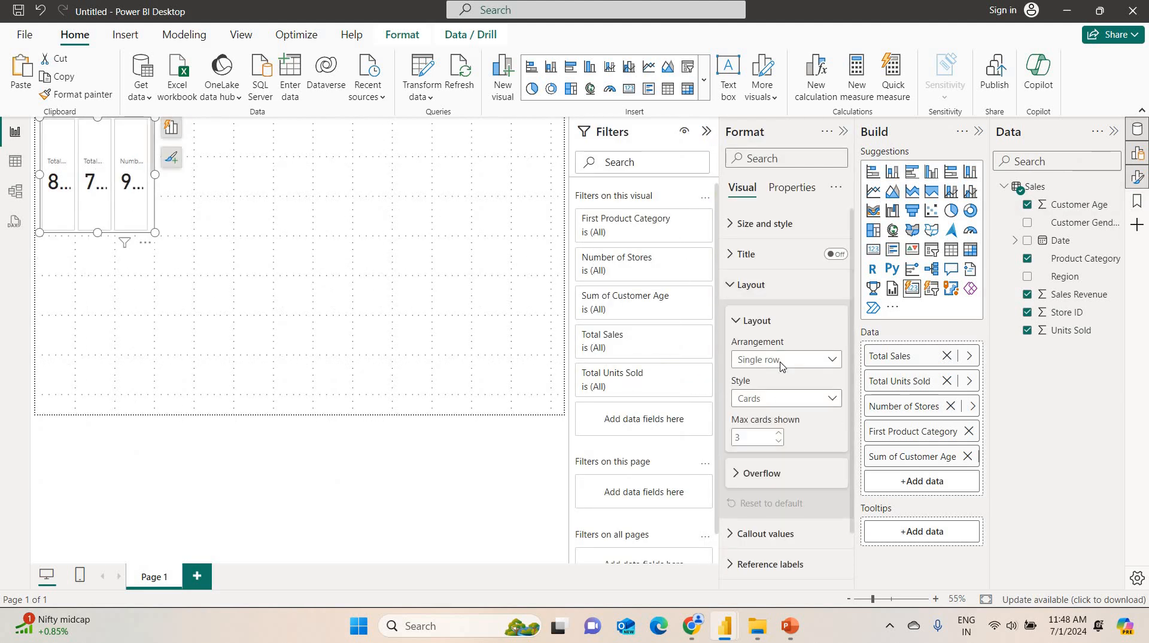
click(780, 365)
click(766, 377)
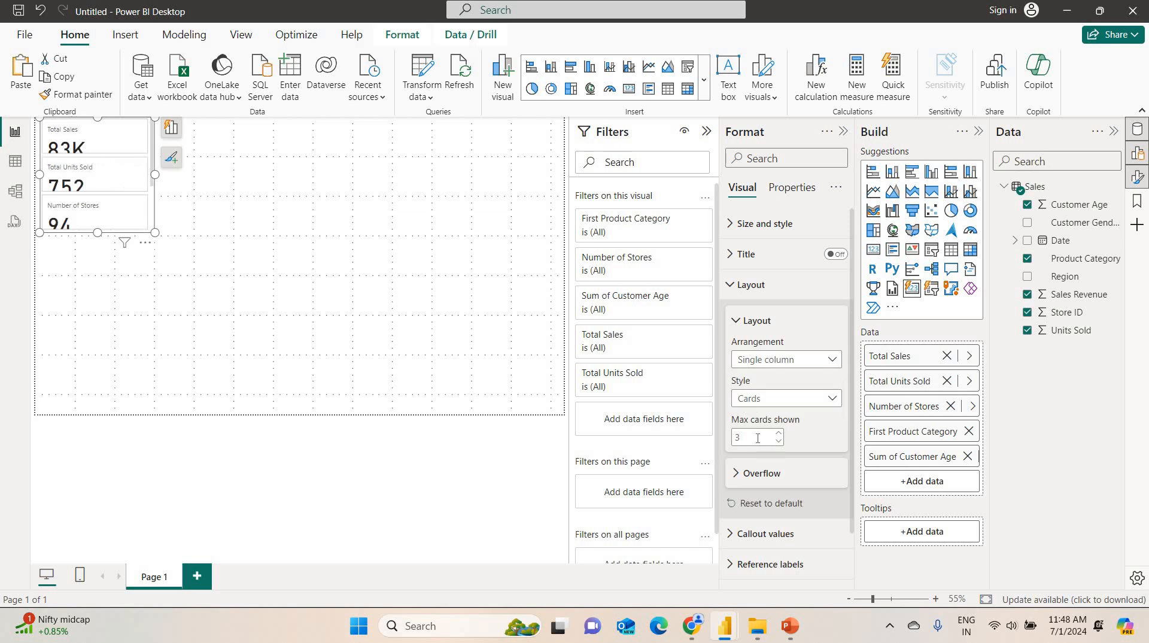
click(738, 438)
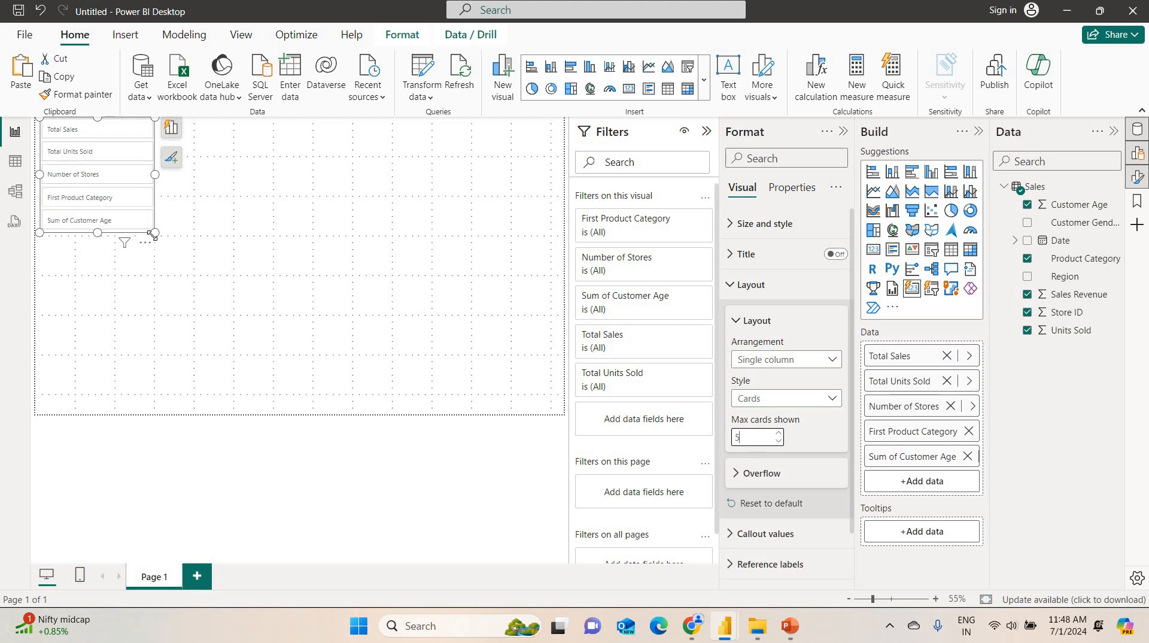
drag(162, 319, 171, 417)
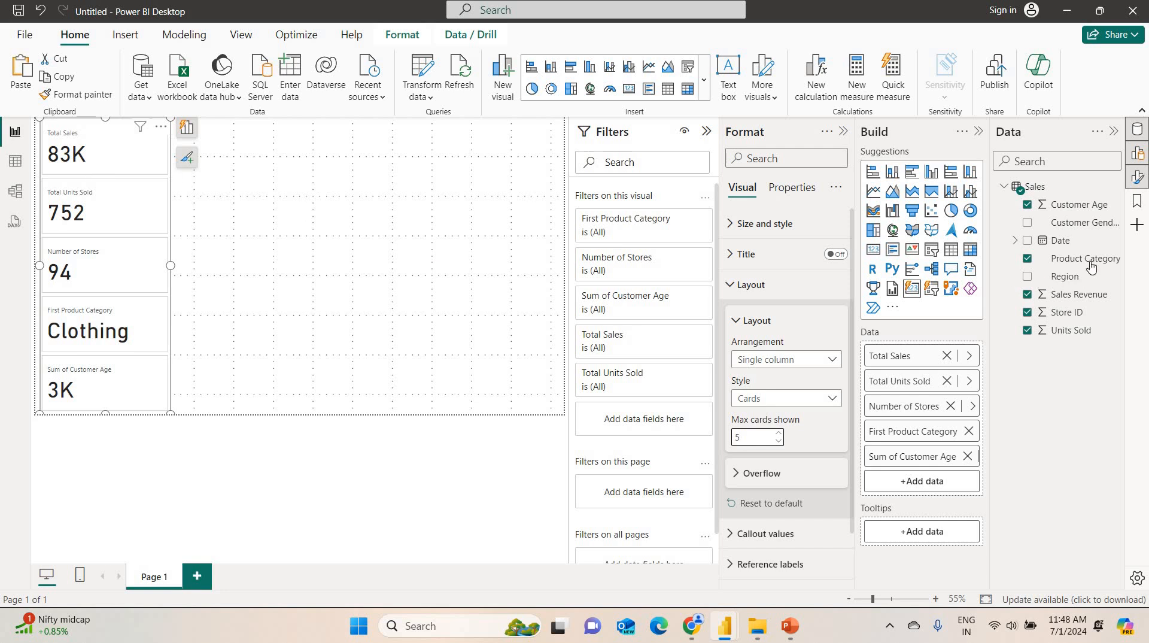
- Format the Sales Revenue column as dollar currency with 2 decimal places
click(1102, 299)
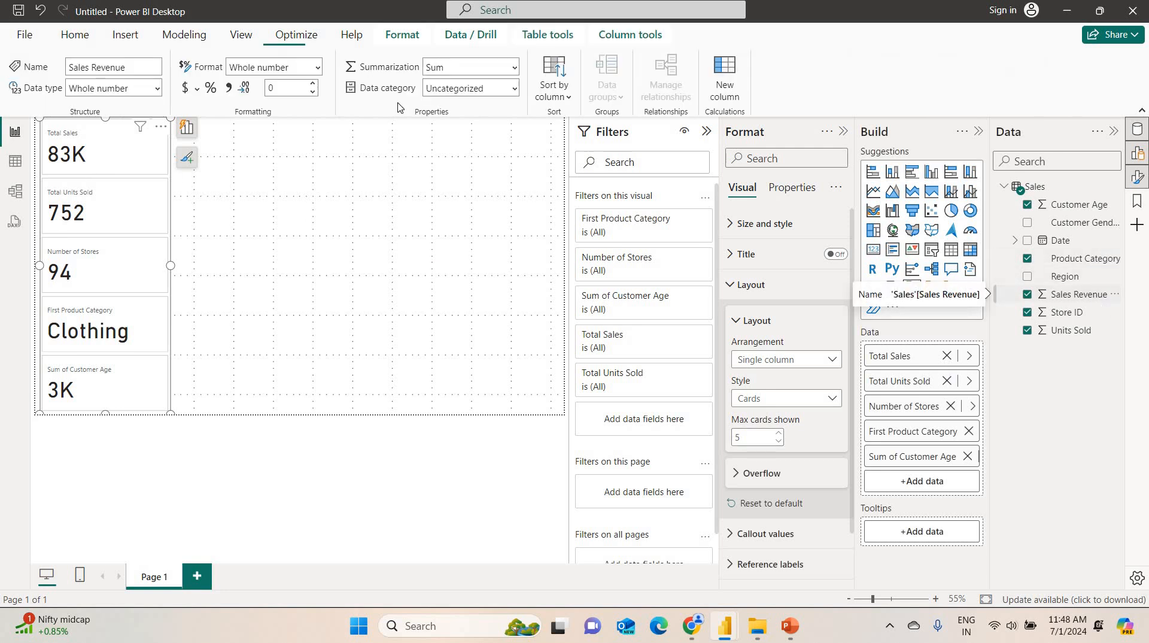
click(186, 88)
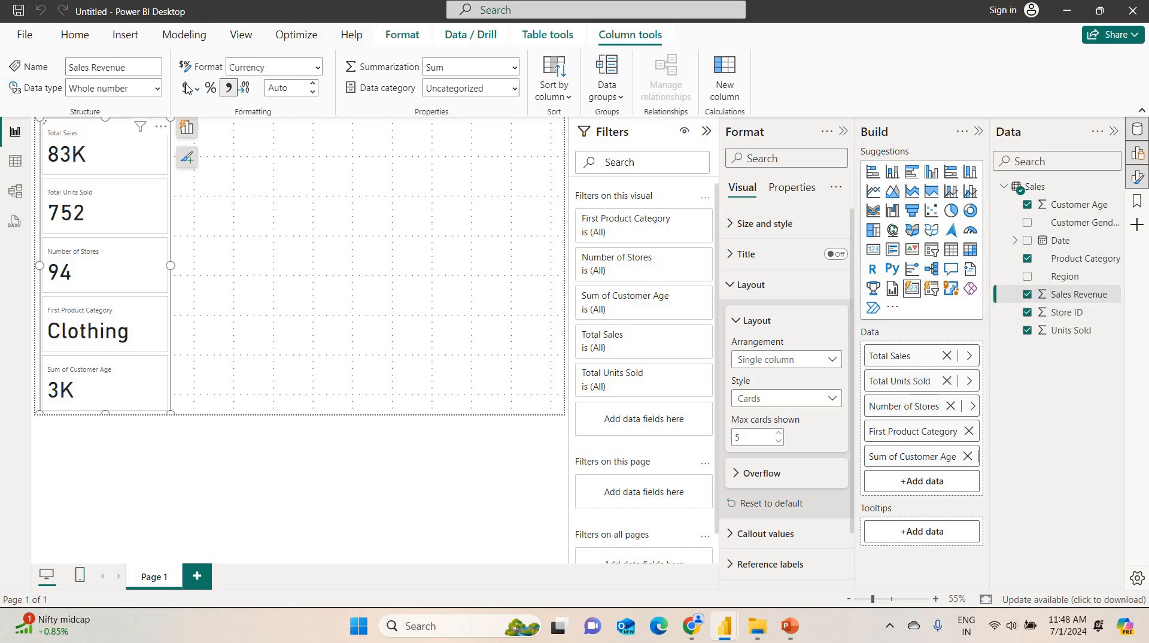
click(296, 84)
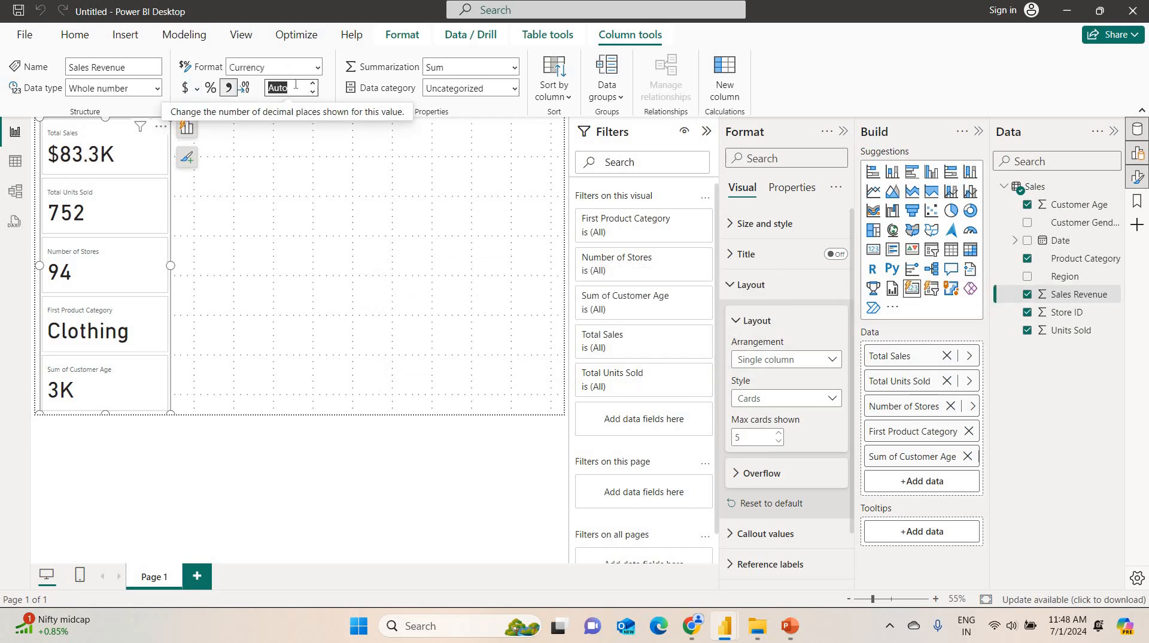
text(2)
key(Return)
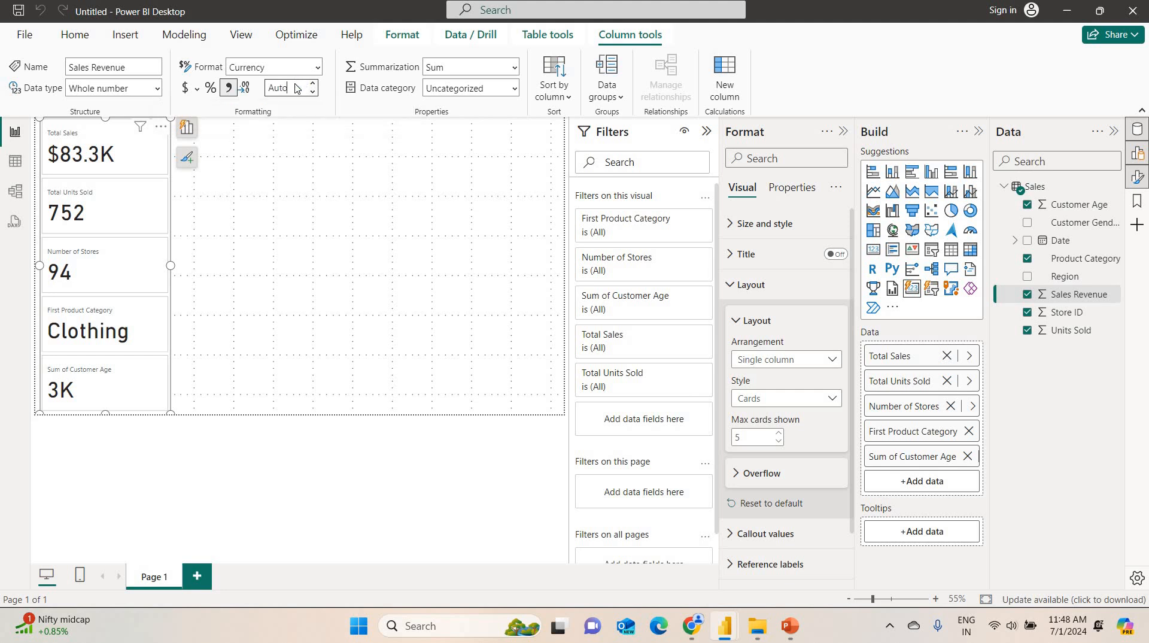
key(Return)
- Summarize the card visual's Number of Stores value by Count (Distinct)
click(113, 269)
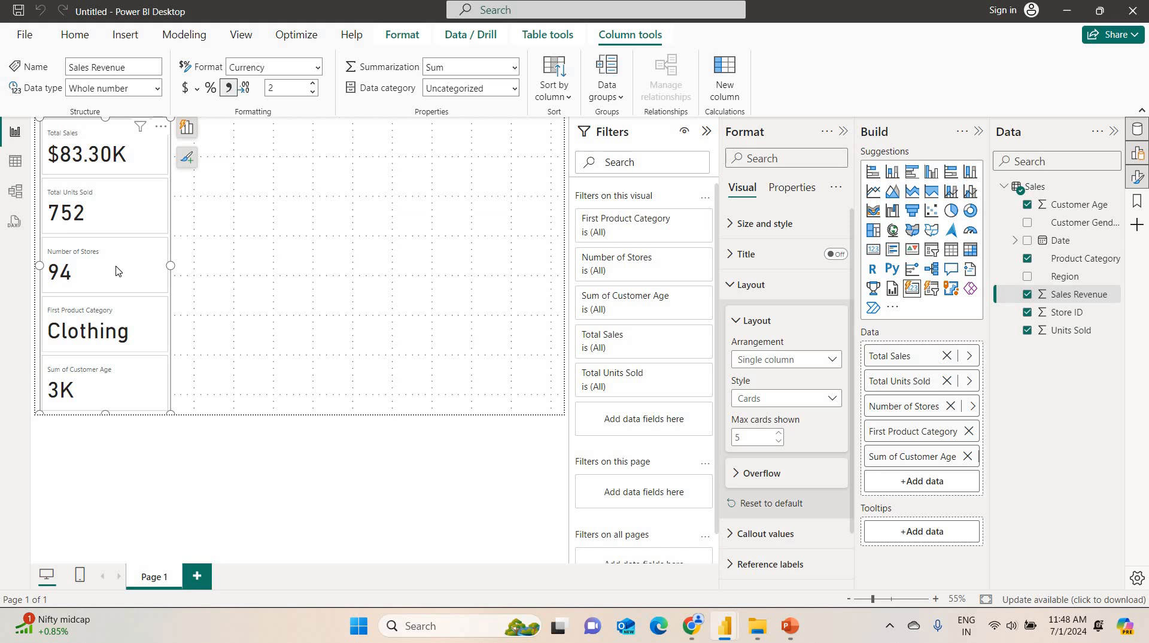
click(972, 410)
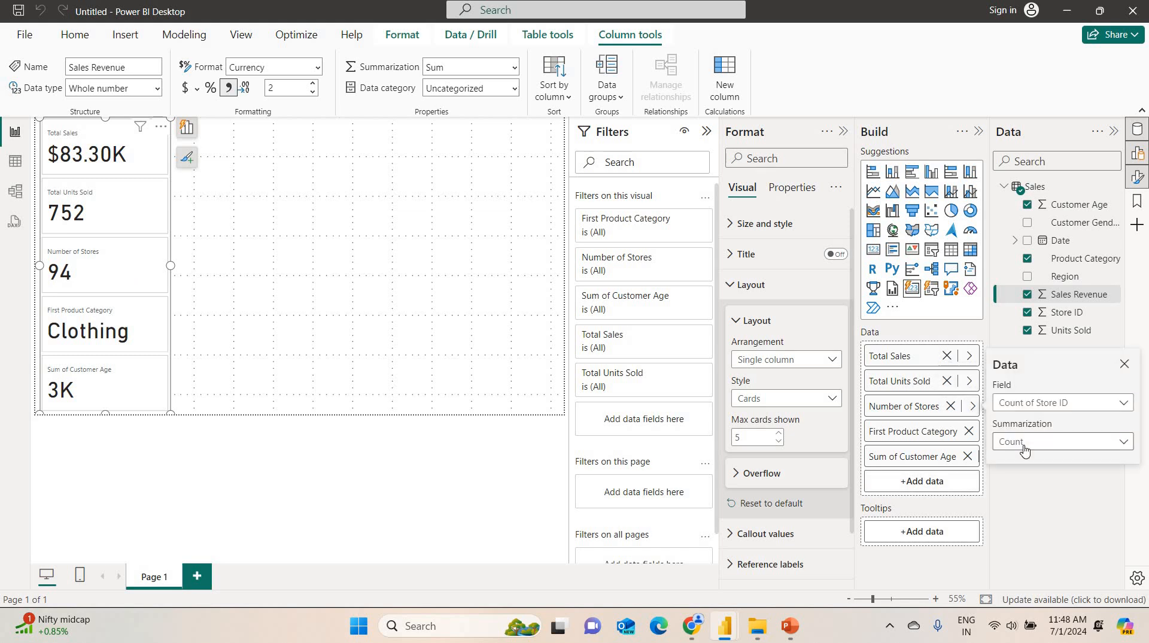
click(1024, 442)
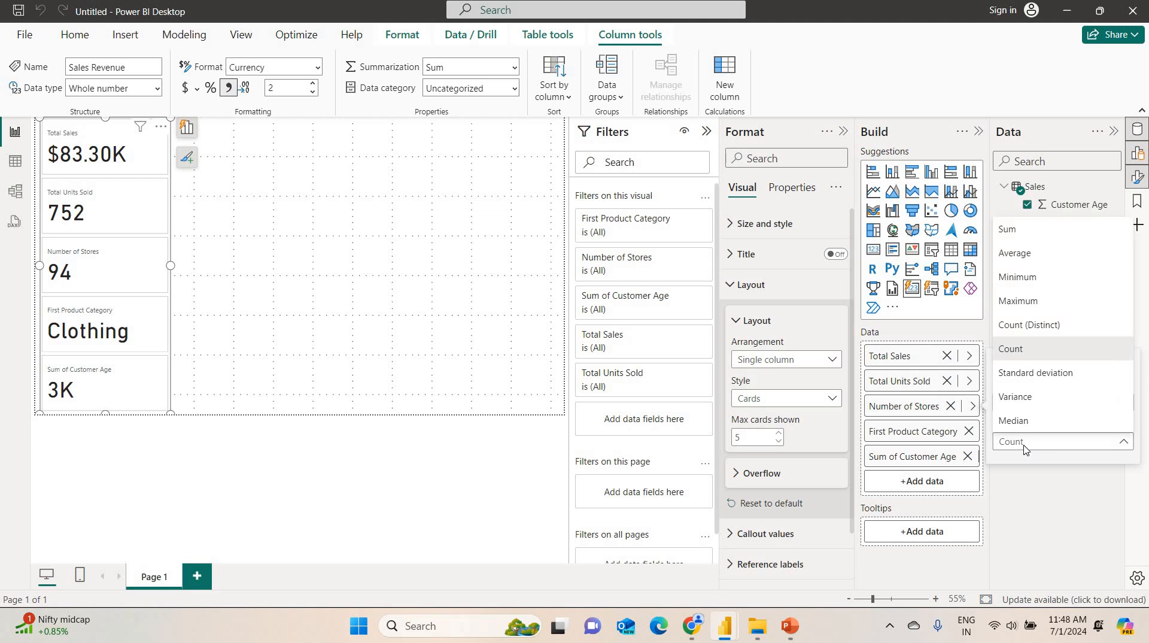
click(1046, 332)
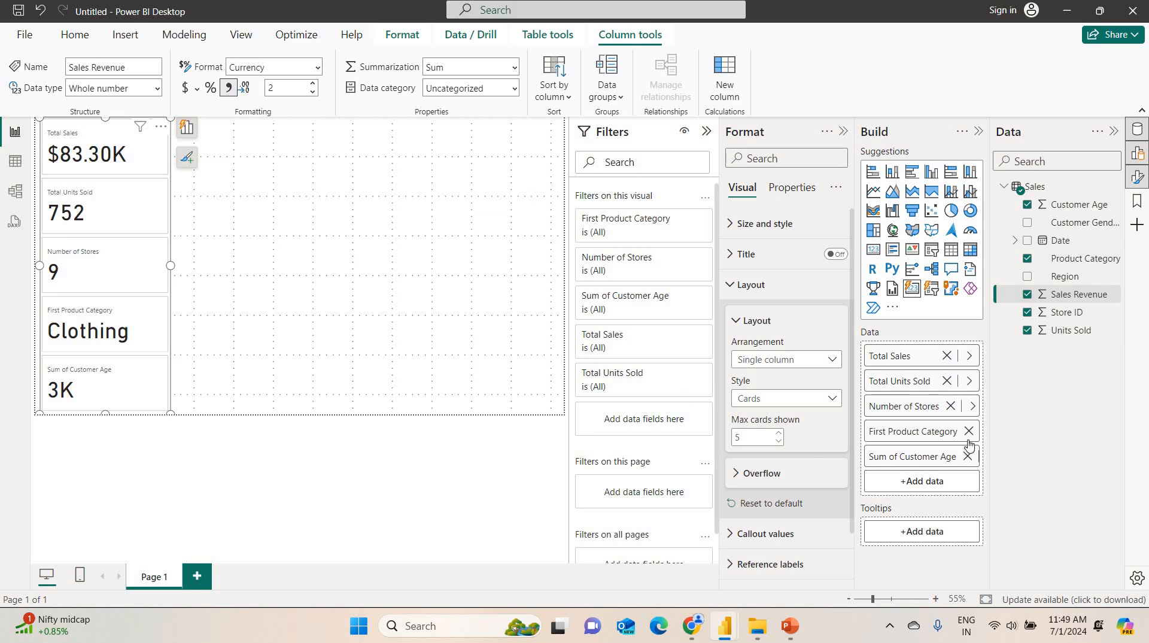
- Summarize the card visual's First Product Category value by Count (Distinct)
click(939, 435)
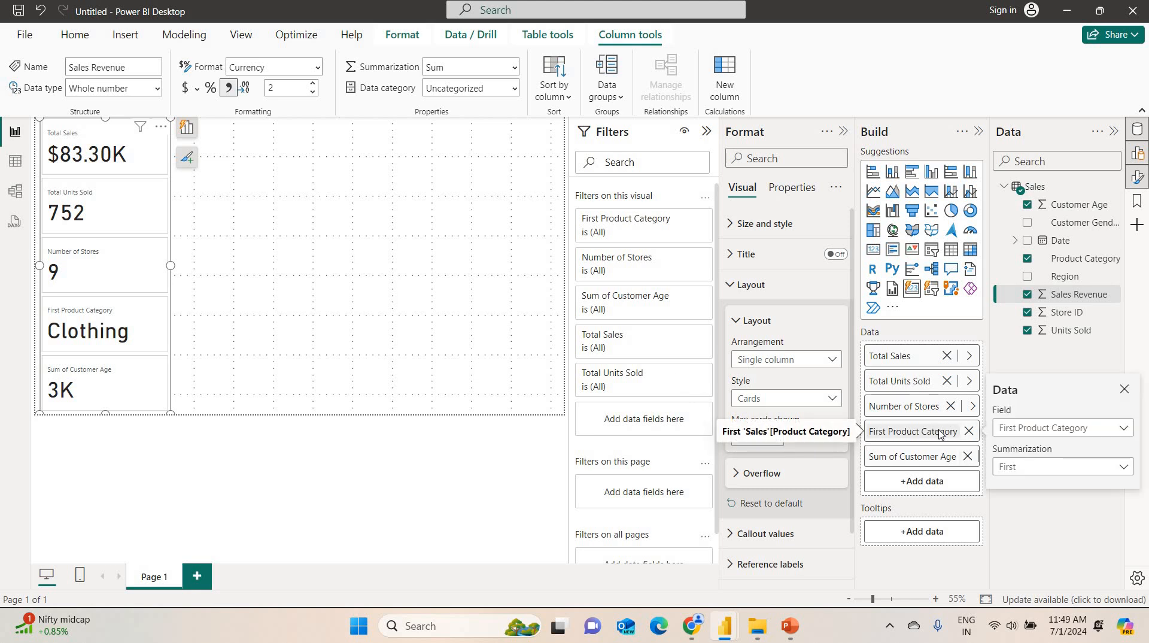
click(1032, 466)
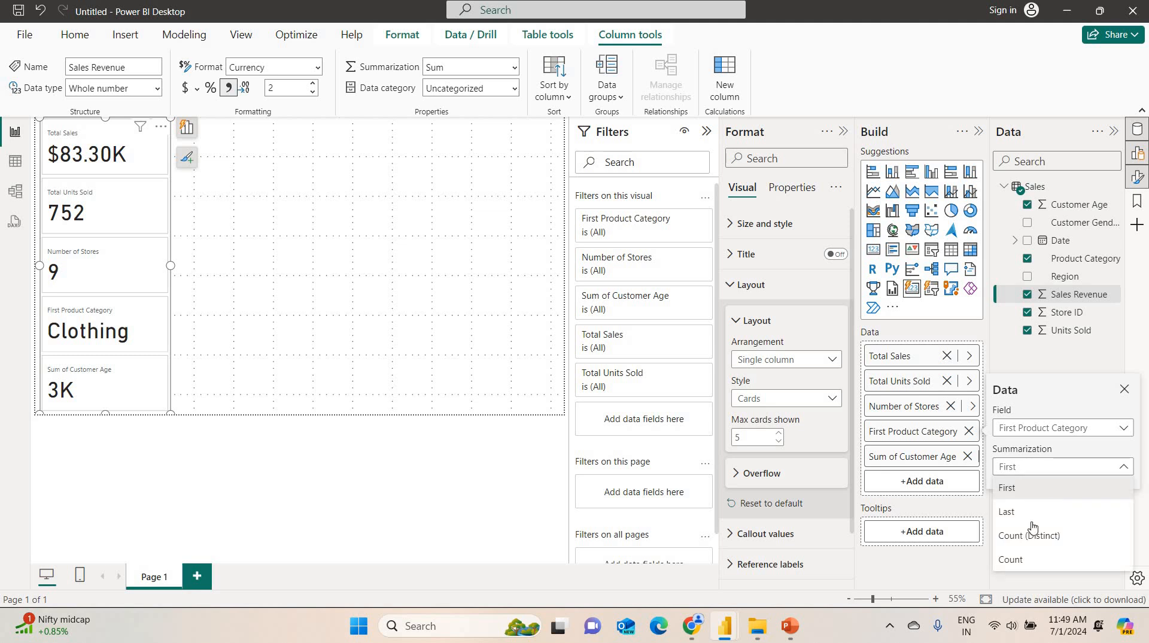
click(1036, 534)
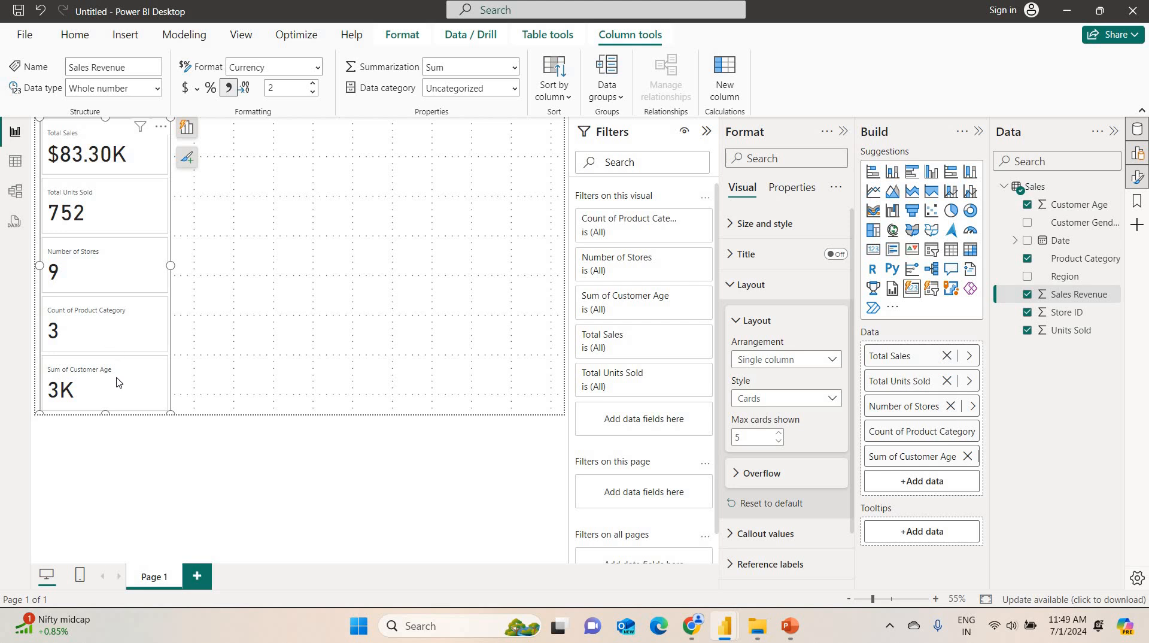
- Summarize the card visual's Customer Age value by Average
click(924, 462)
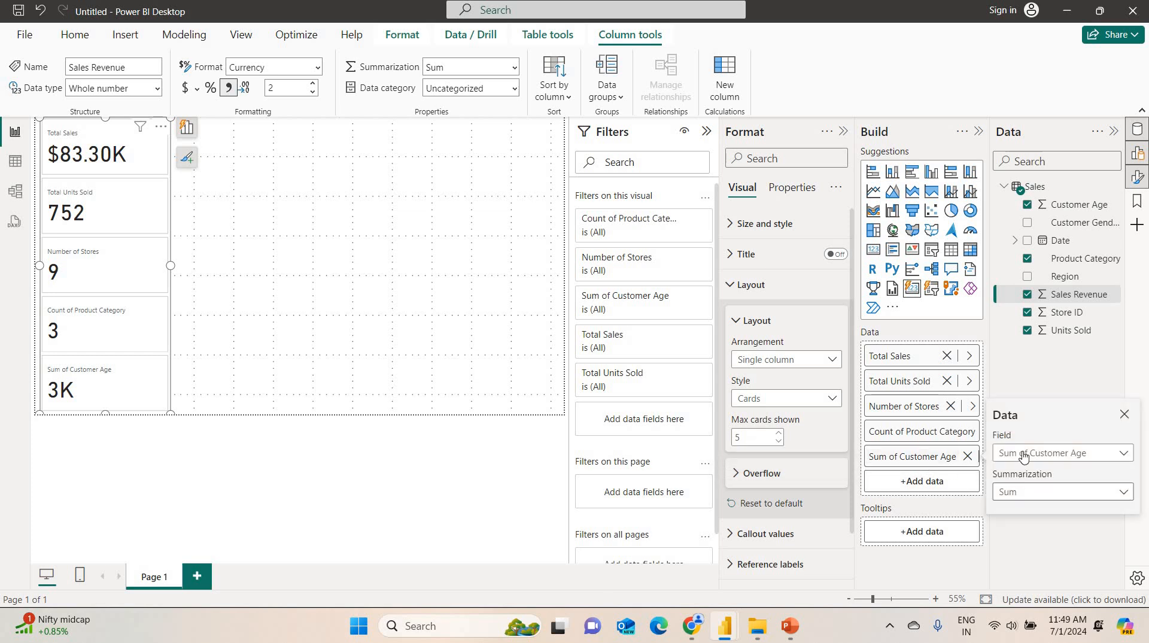
click(1041, 491)
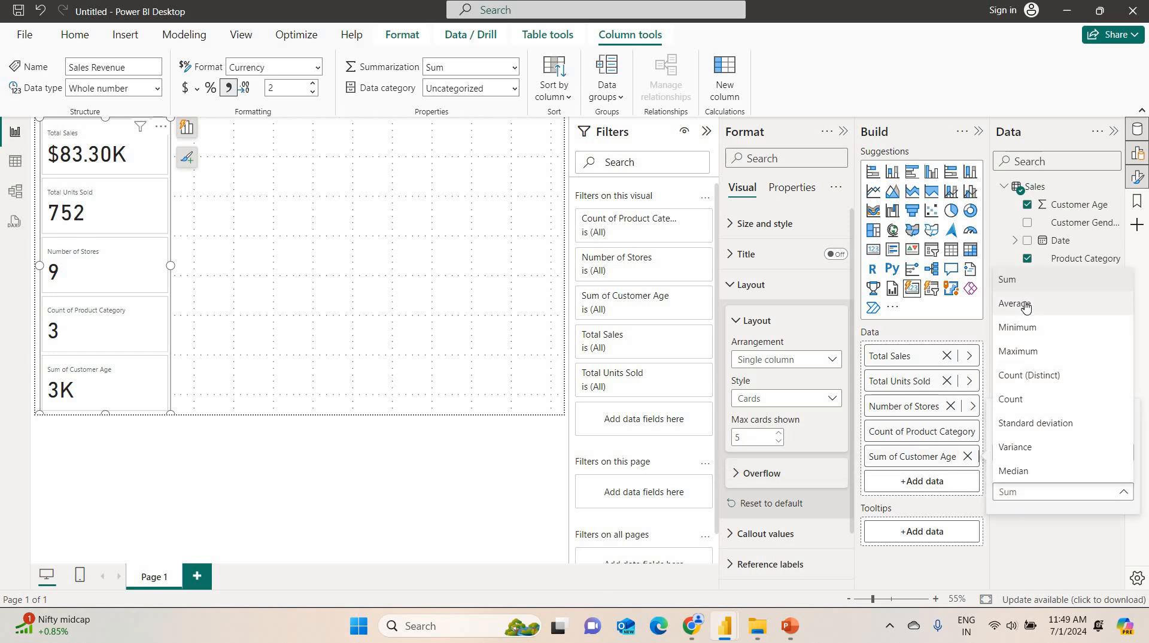
click(1025, 307)
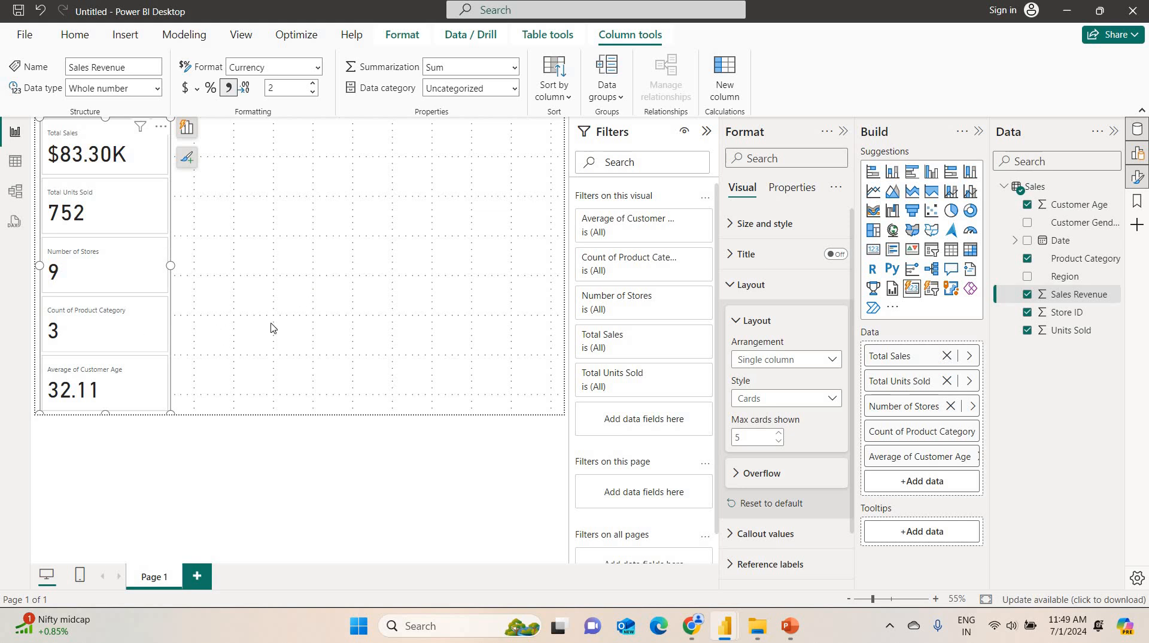
- Rename the card visual's Count of Product Category value as Number of Products
double_click(936, 434)
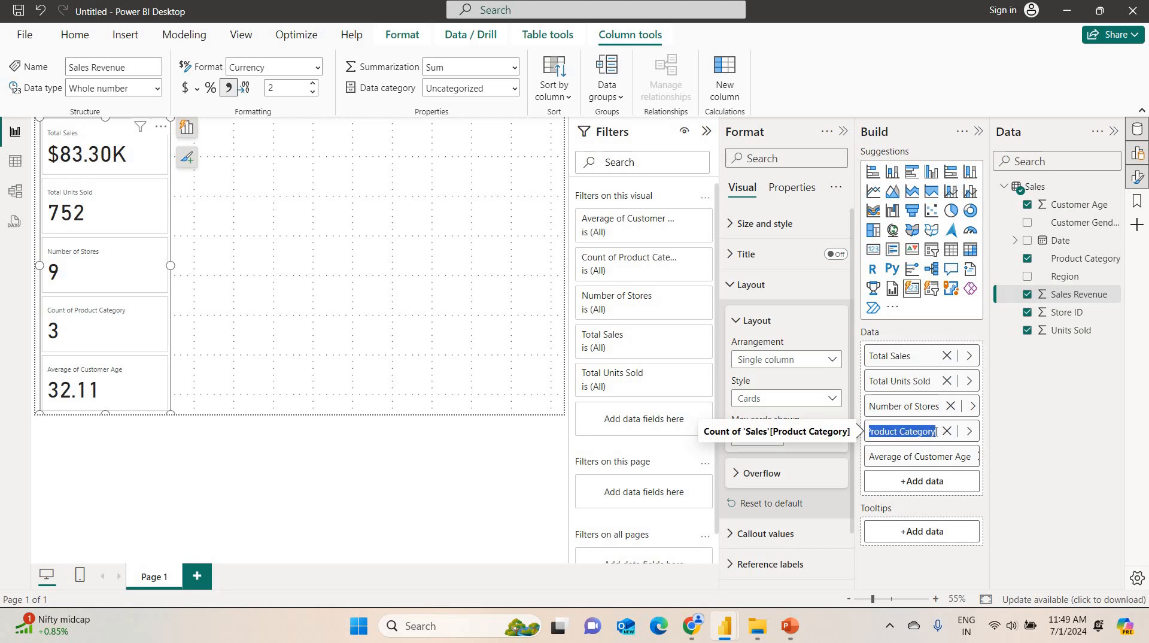
key(BackSpace)
text(Number of Pr)
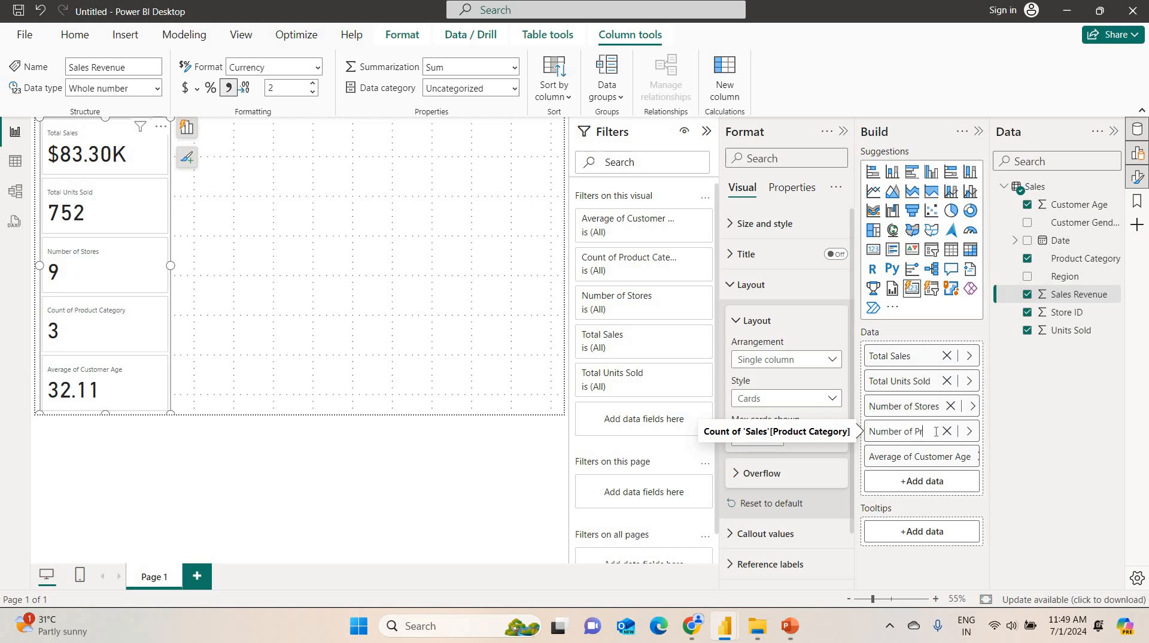
text(oducts)
key(Return)
- Rename the card visual's Average of Customer Age value as Avg Customer Age
double_click(938, 457)
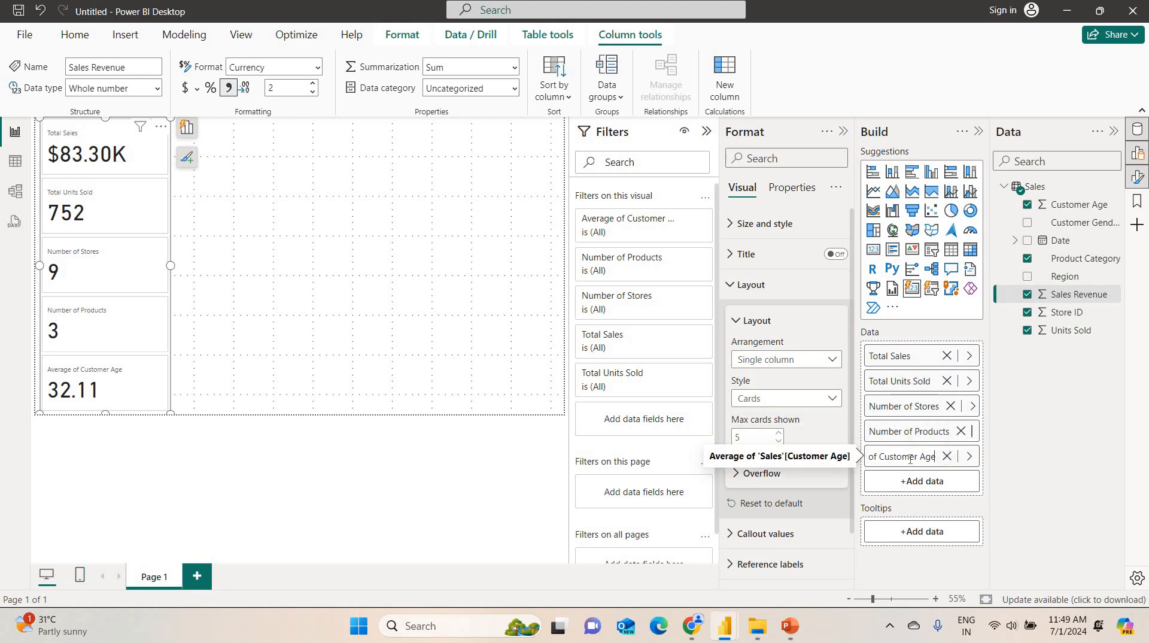
key(BackSpace)
key(BackSpace)
text(g)
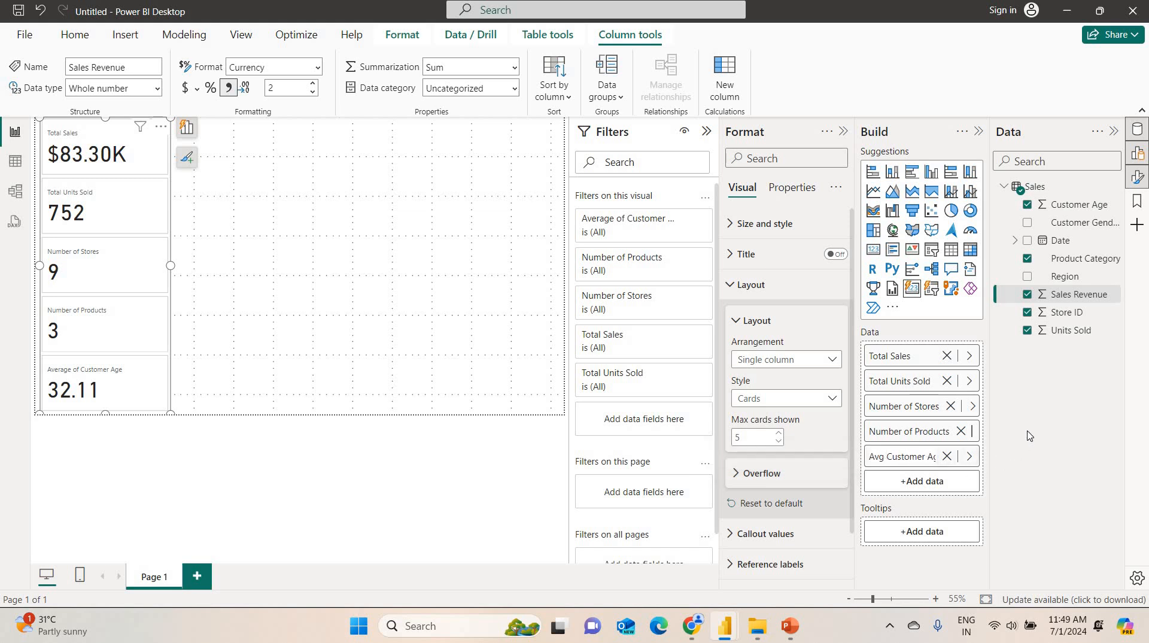
key(Return)
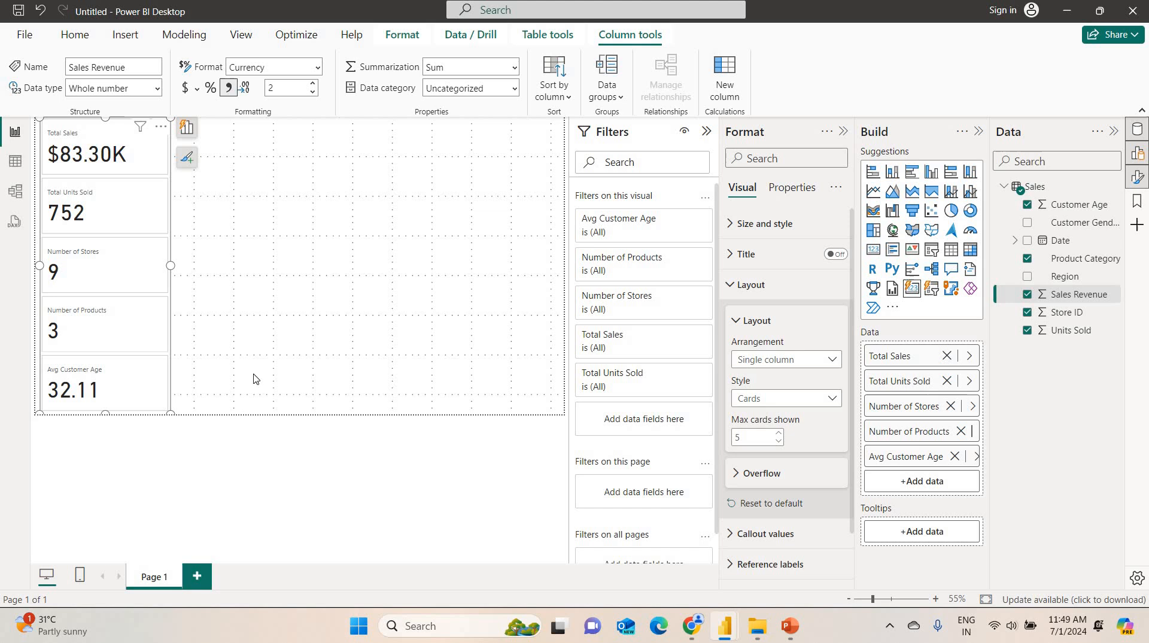
- Format the callout values of all cards at font size 28, bold and horizontally centered
click(143, 245)
click(136, 241)
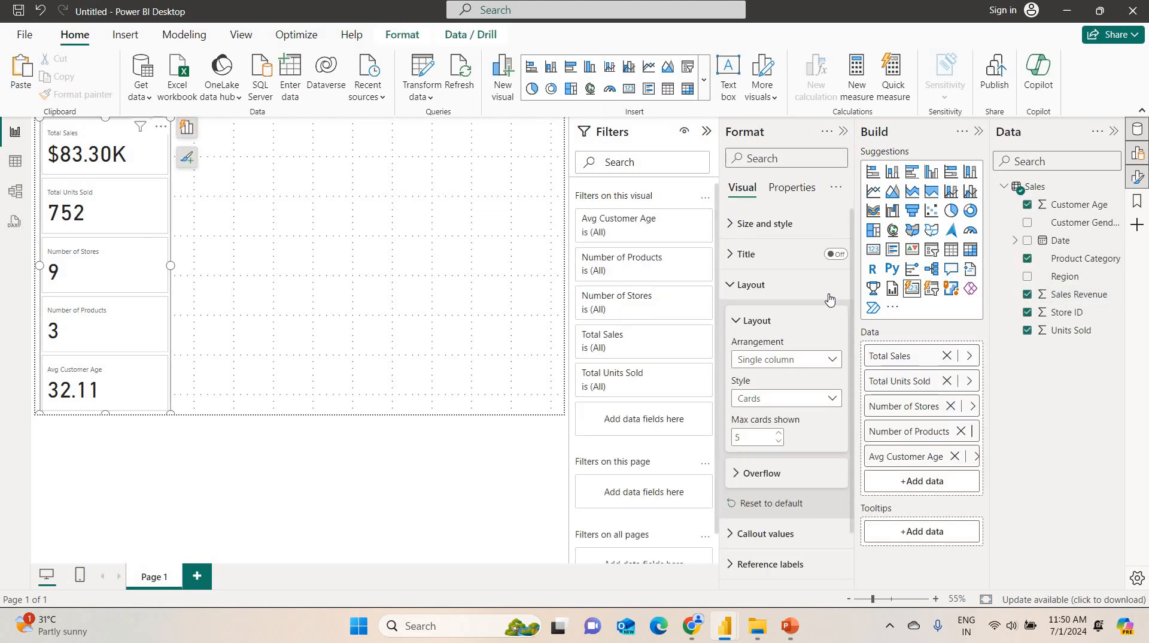
click(734, 321)
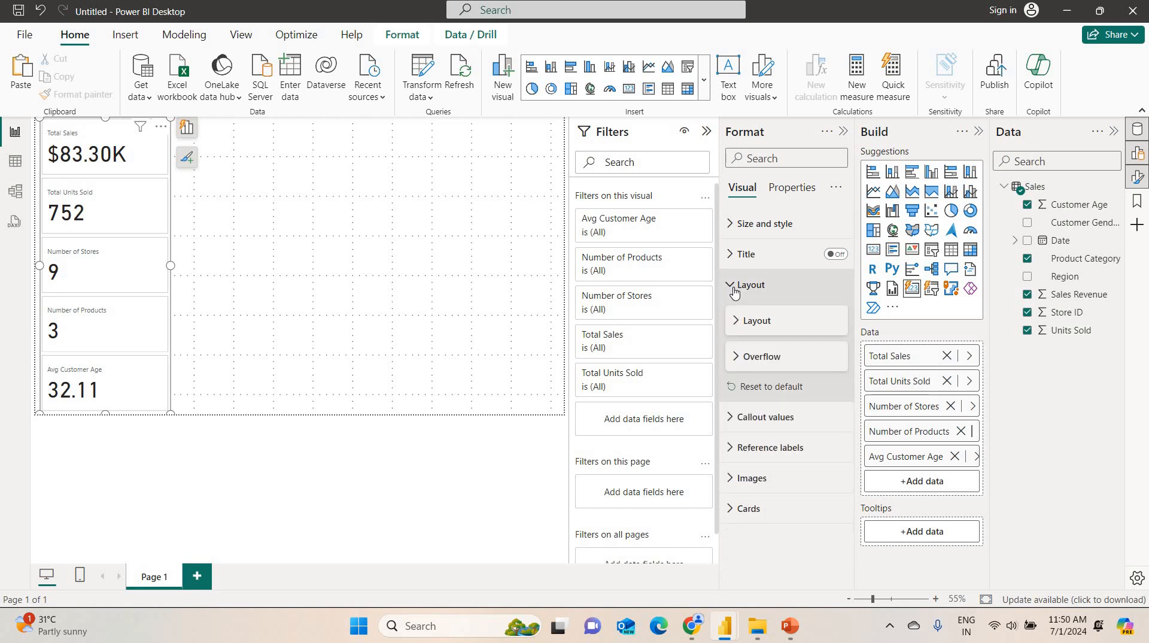
click(737, 415)
scroll(795, 417, down, 3)
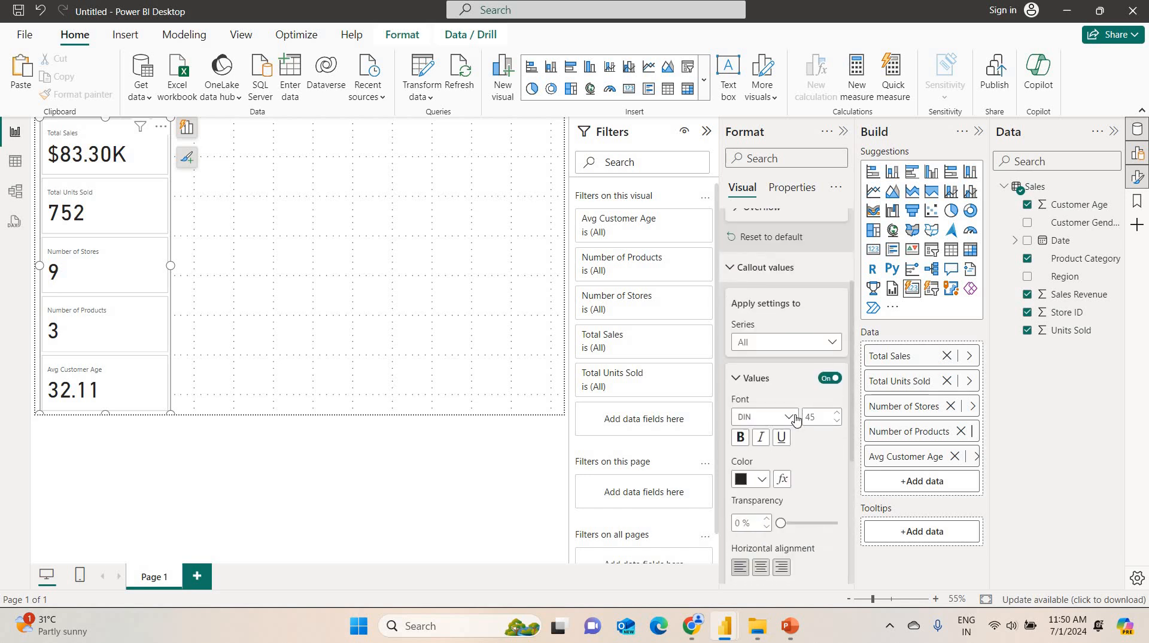
click(838, 422)
click(838, 421)
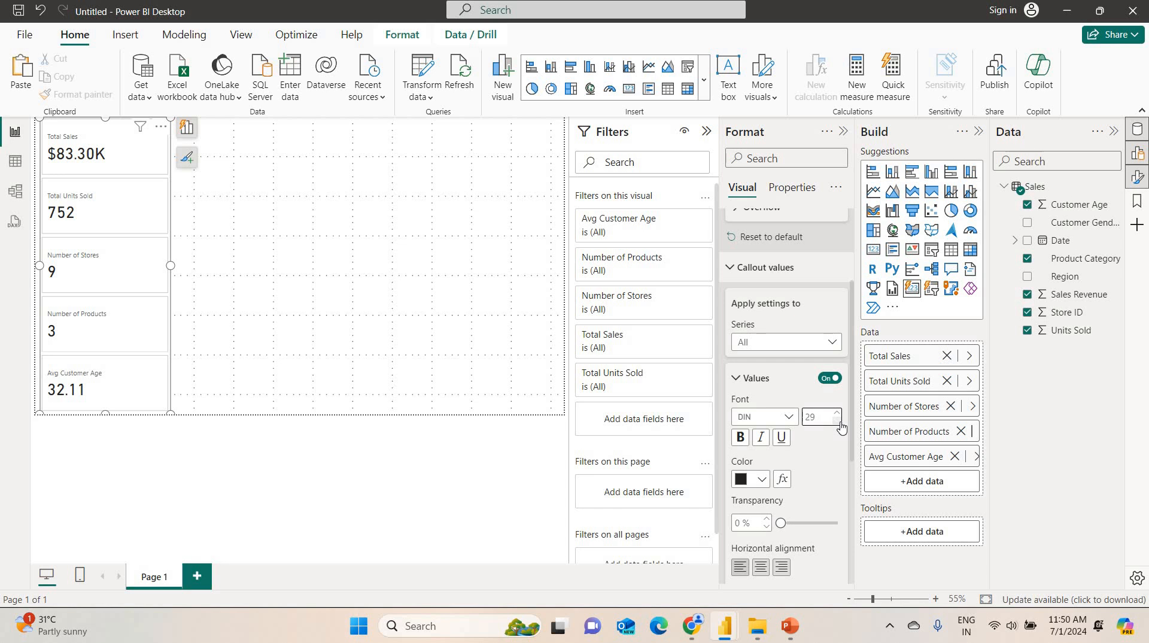
click(839, 422)
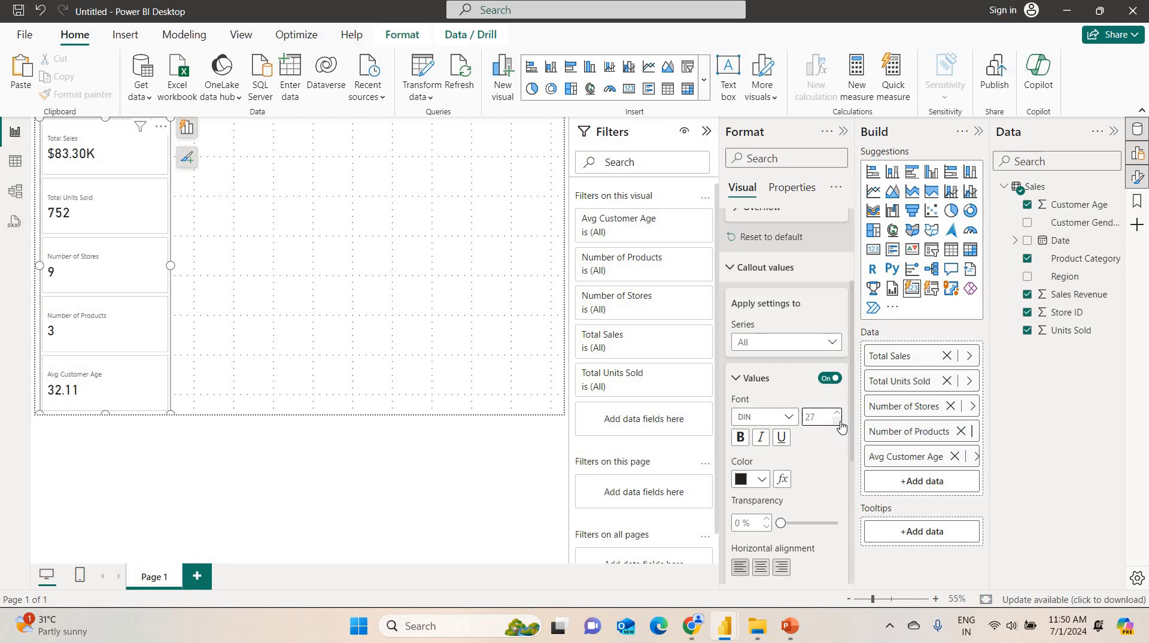
click(836, 412)
click(740, 437)
click(765, 570)
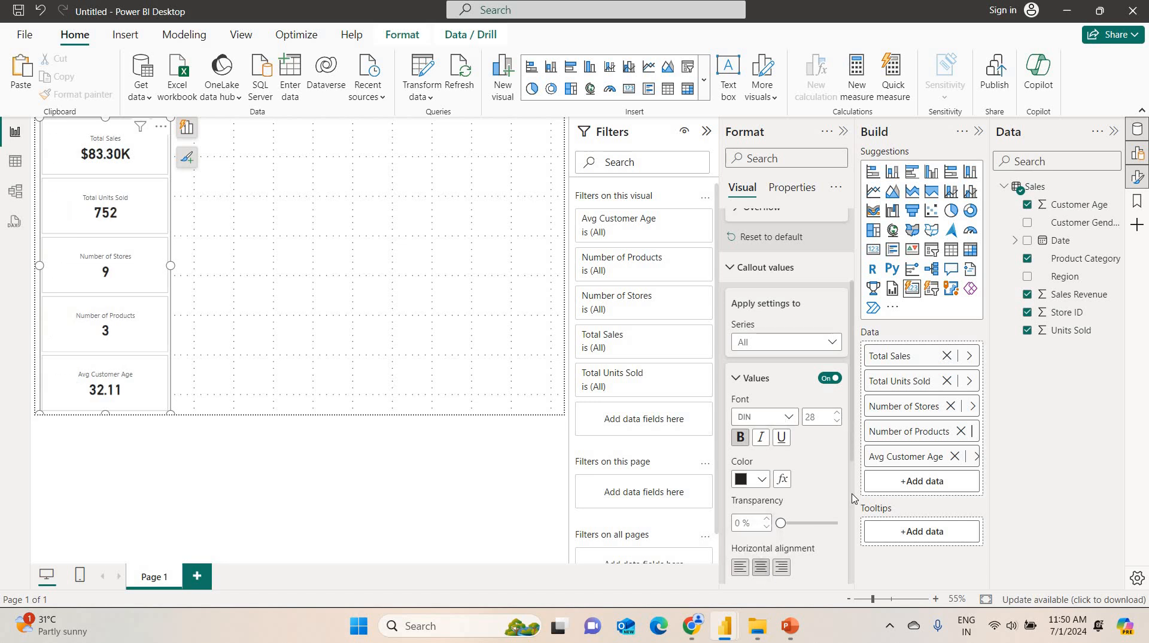
- Make the card labels bold and set their font to DIN
scroll(854, 506, down, 3)
scroll(733, 435, down, 1)
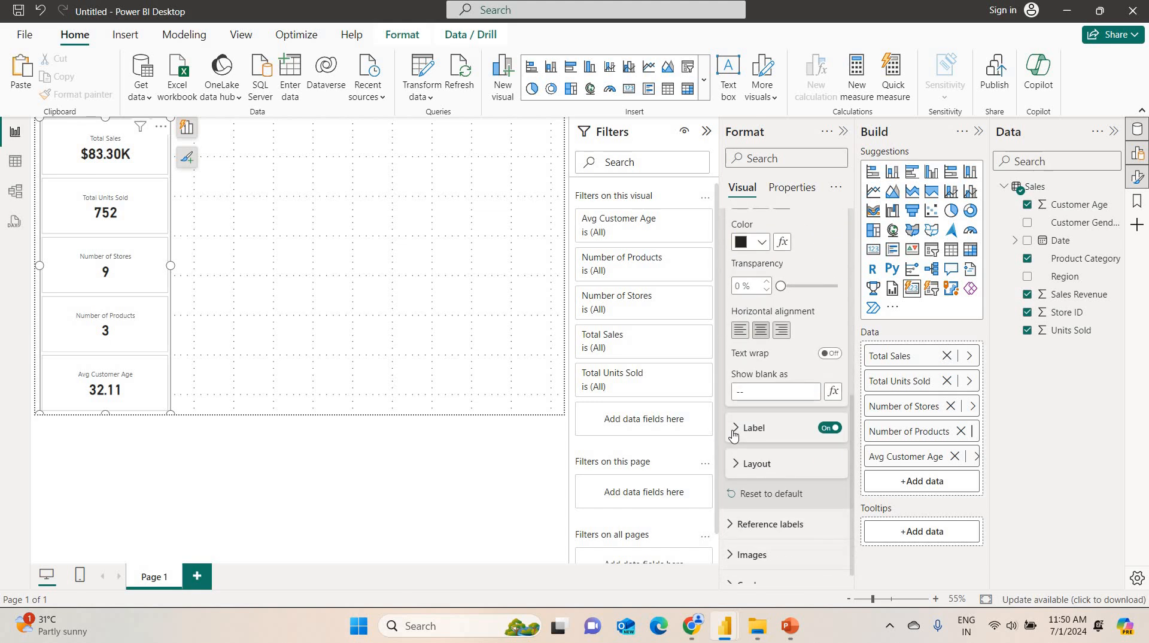
click(735, 427)
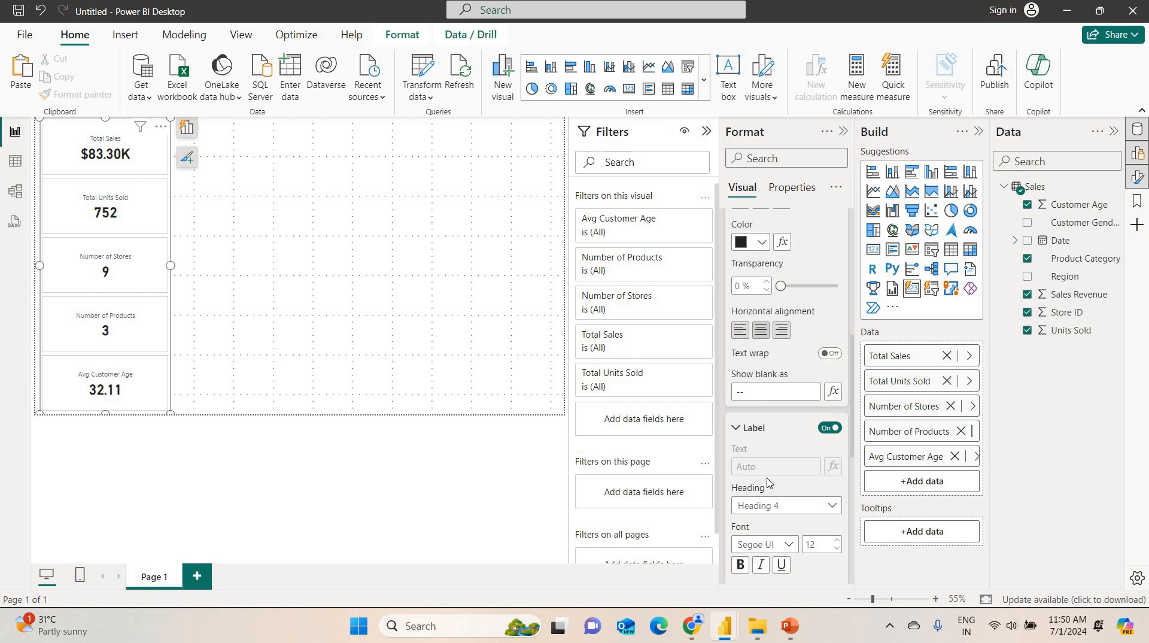
click(740, 564)
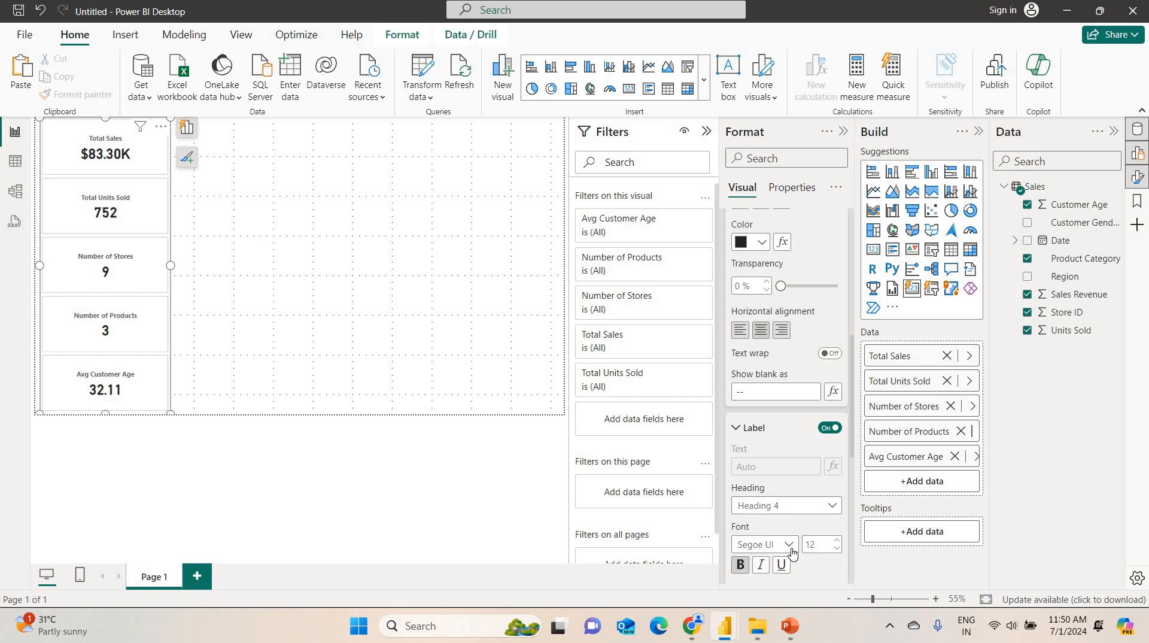
click(769, 544)
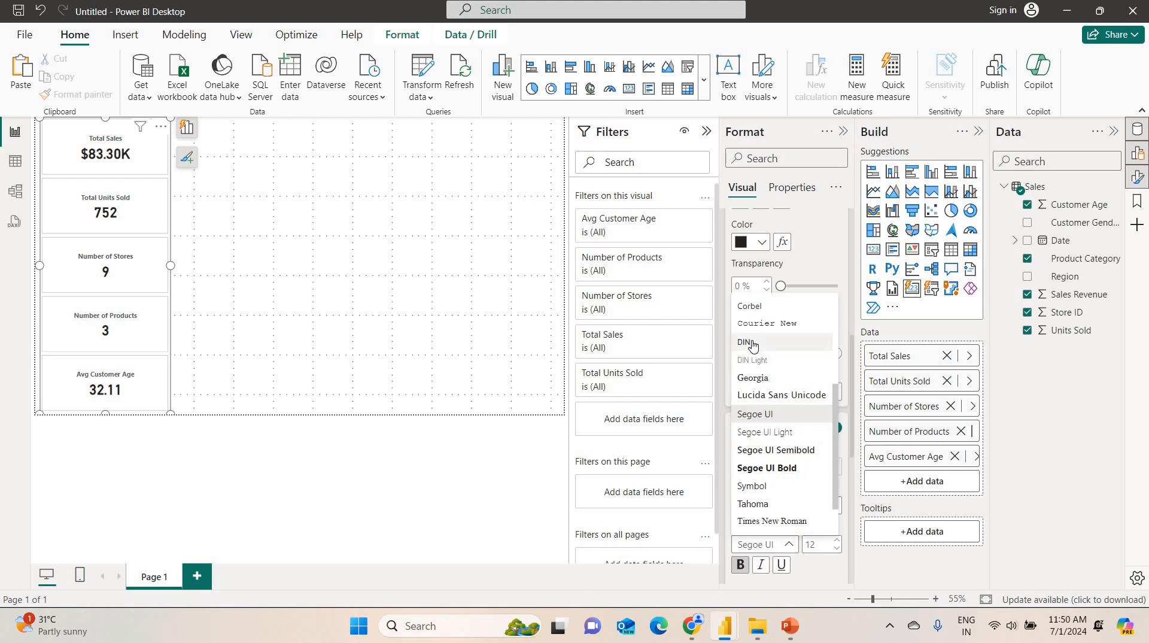
click(748, 342)
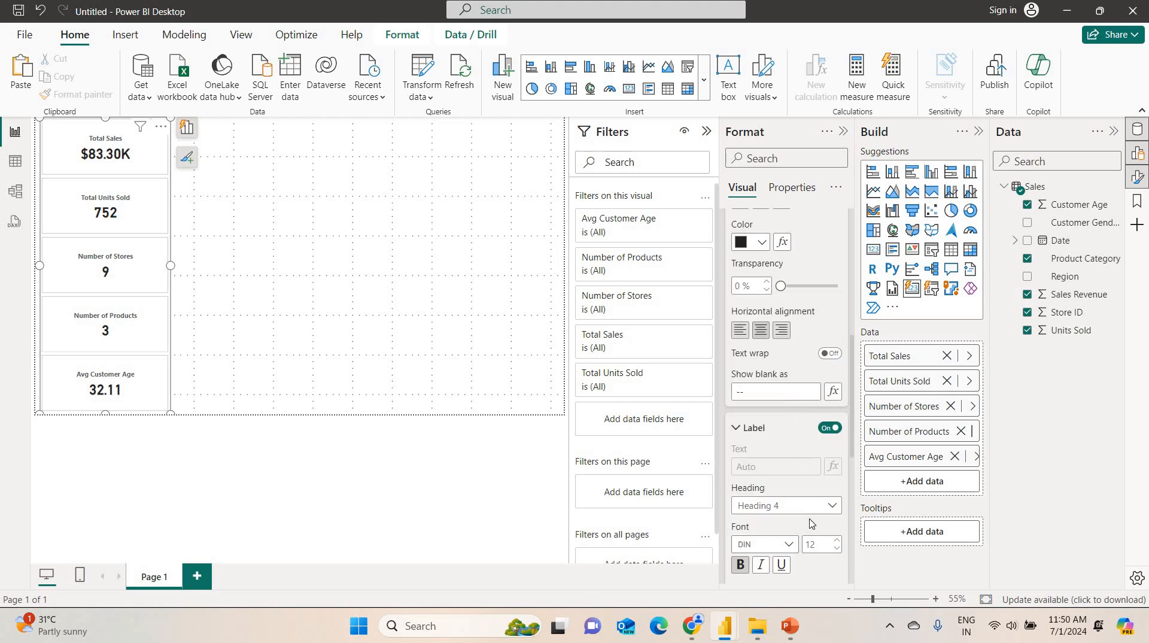
- Set the card labels' font size to 18 and their color to black
click(837, 539)
click(836, 541)
click(836, 540)
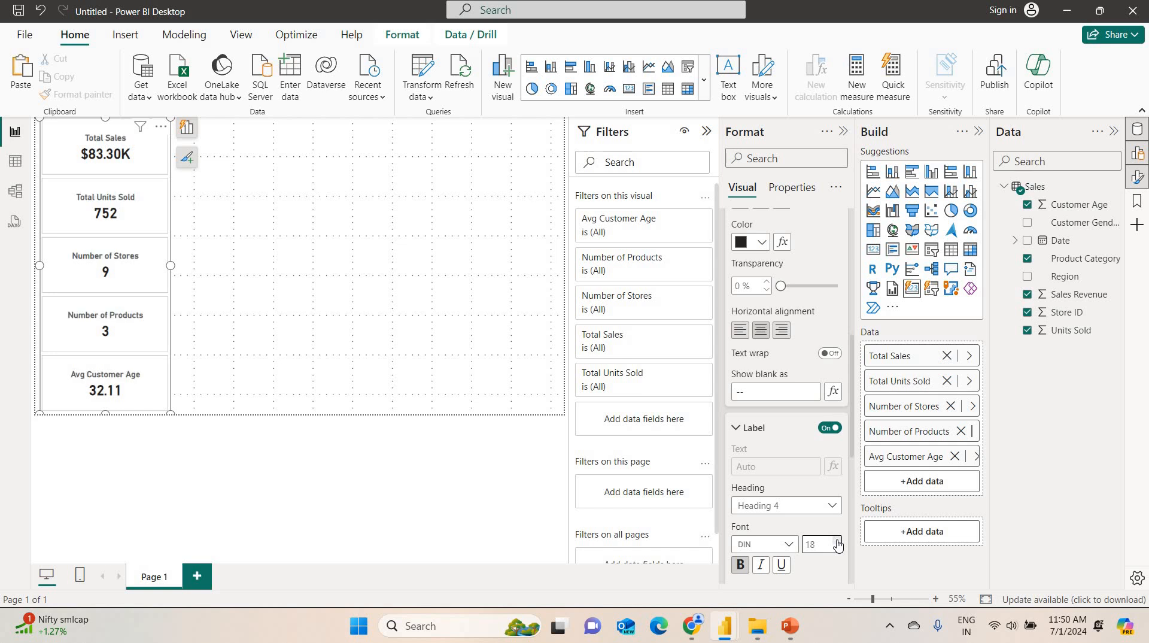
scroll(784, 418, down, 3)
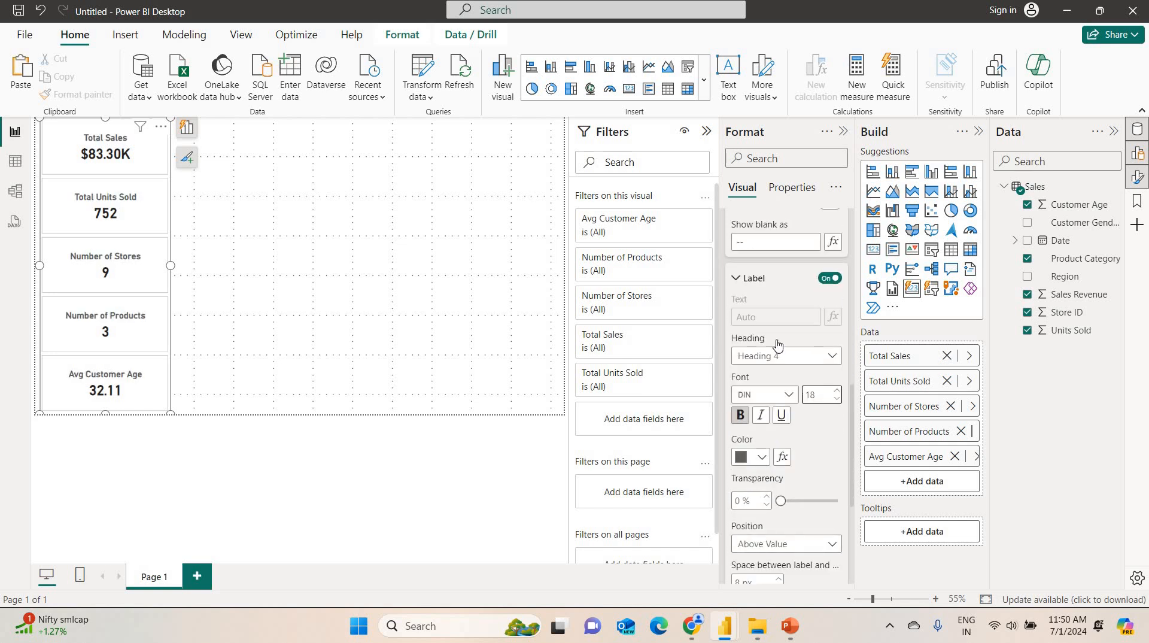
click(761, 456)
click(771, 341)
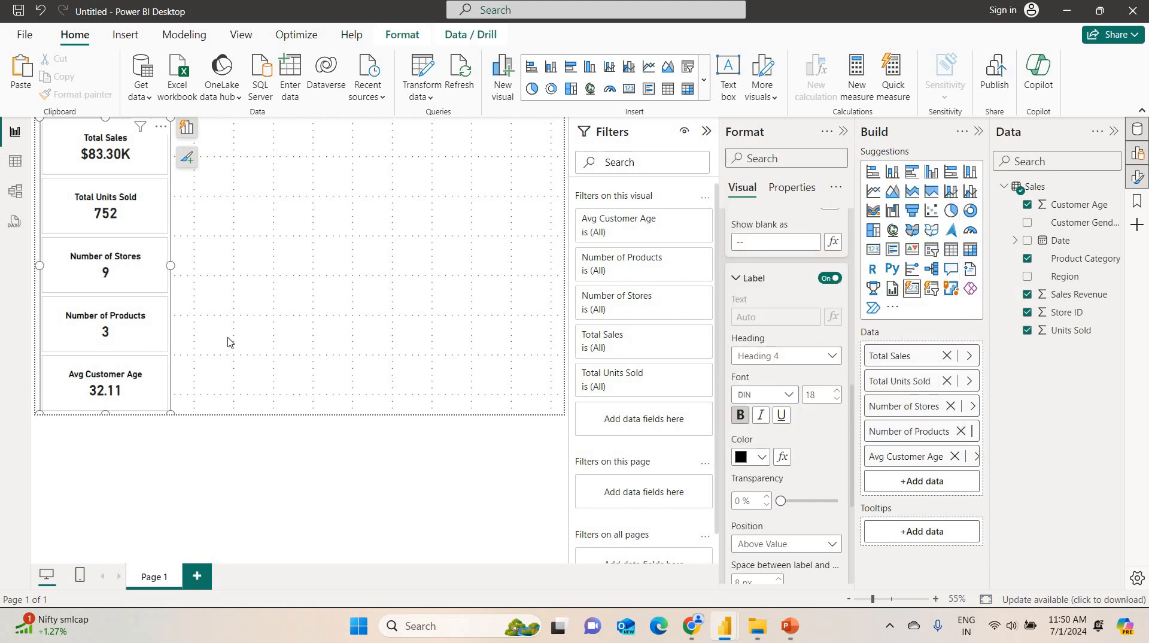
- Shrink the card visual from its top edge to the lower part of the page and narrow it slightly from its right edge
click(201, 287)
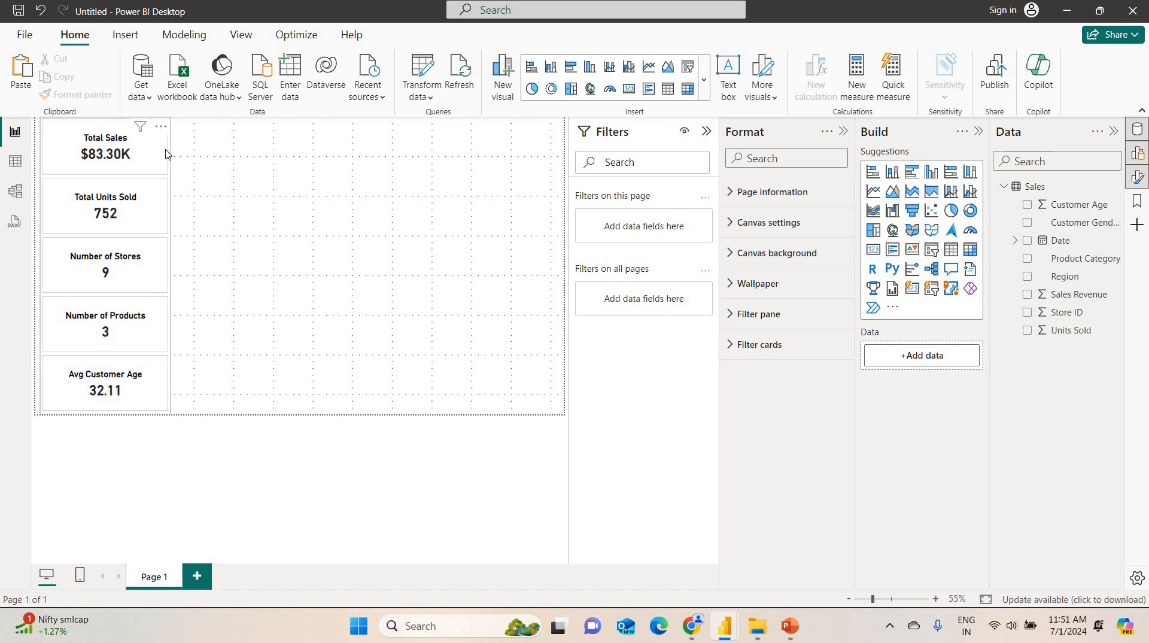
click(123, 127)
drag(105, 143, 80, 232)
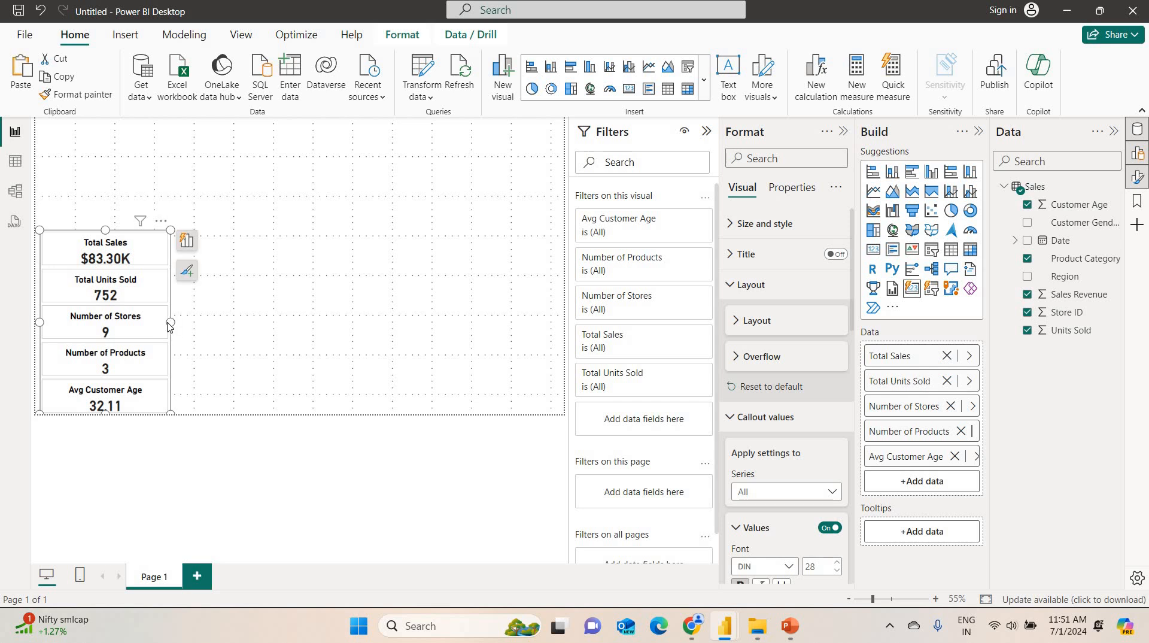
drag(170, 323, 158, 327)
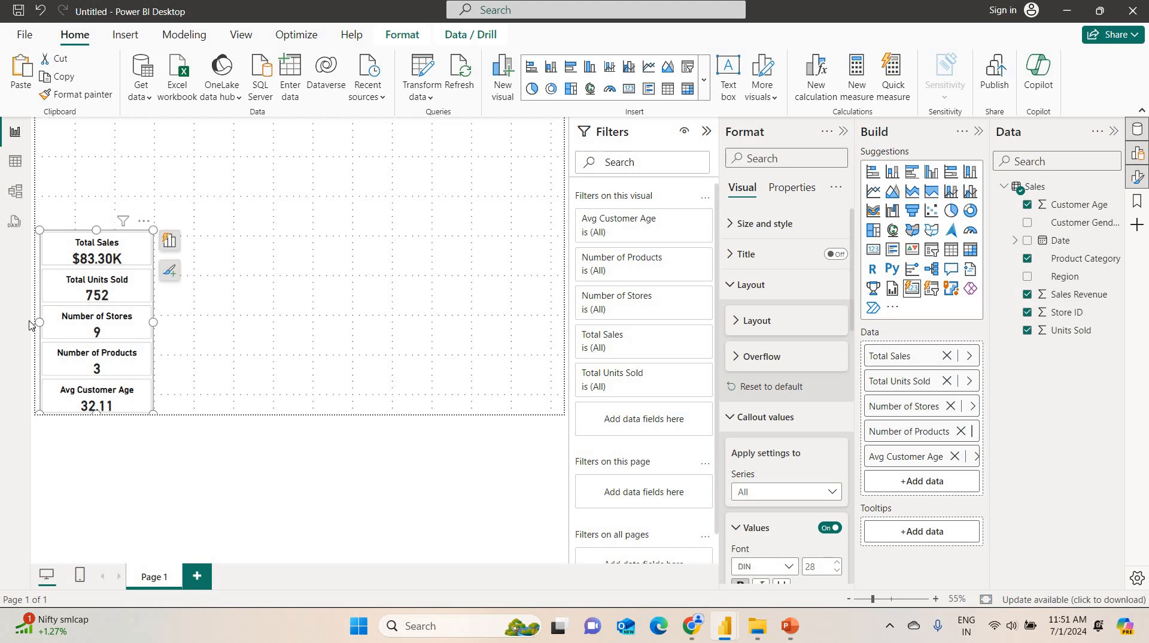
click(236, 256)
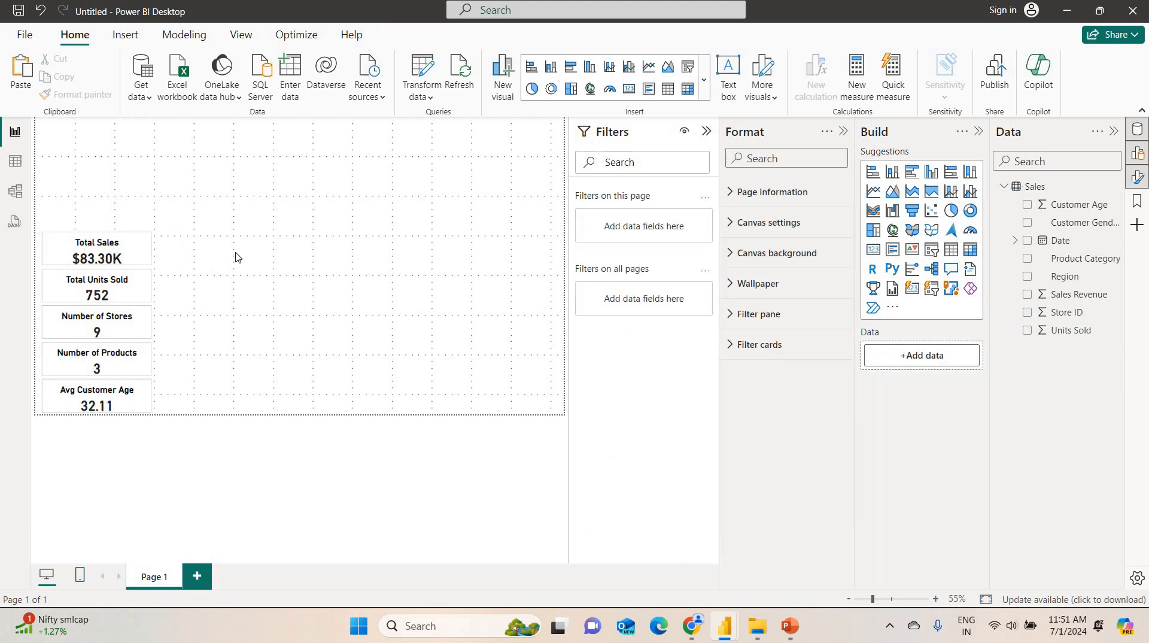
- Switch to the PowerPoint case study slide to check the analysis objectives, and return to Power BI
click(791, 629)
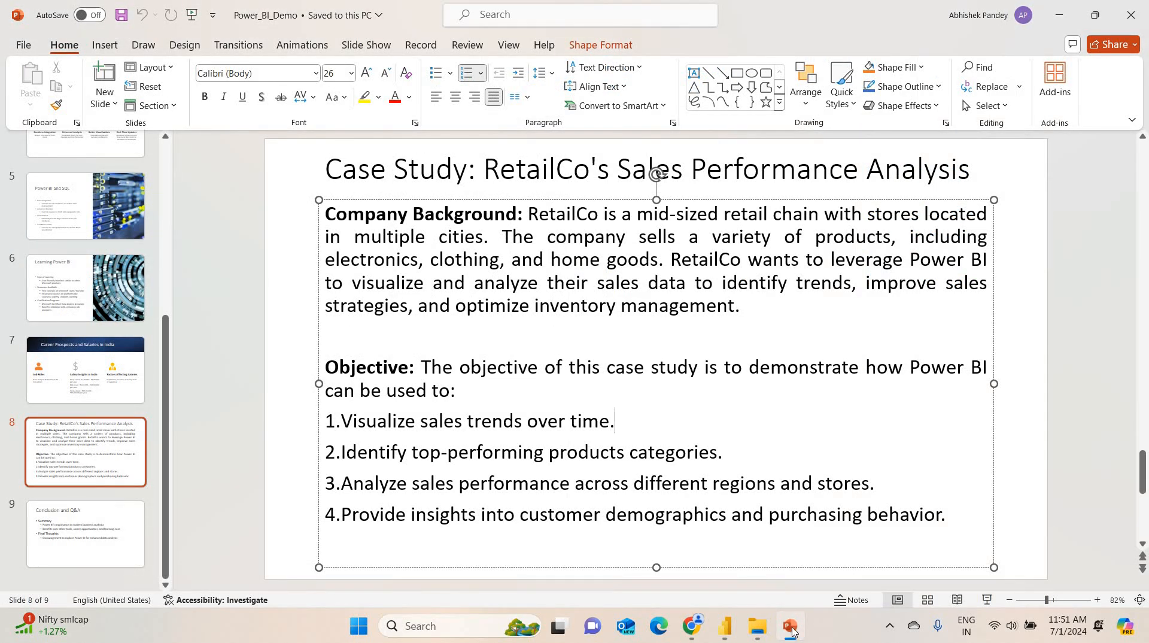
click(791, 628)
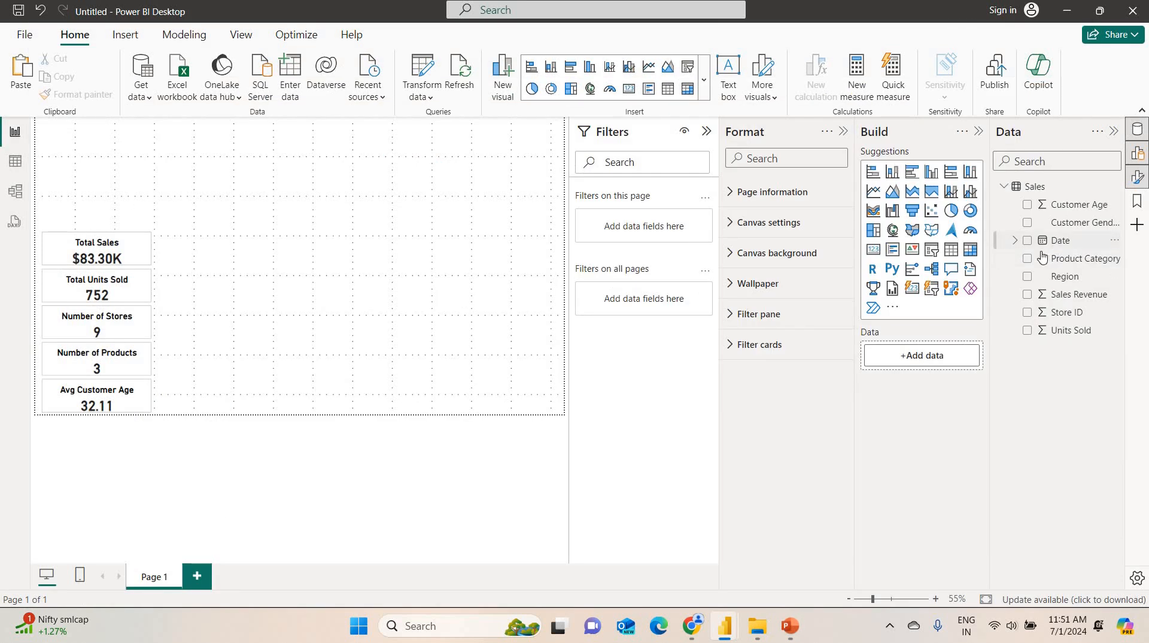
- Create a table of Date and Sales Revenue on the page and remove the Year and Quarter levels from its date hierarchy
click(1061, 242)
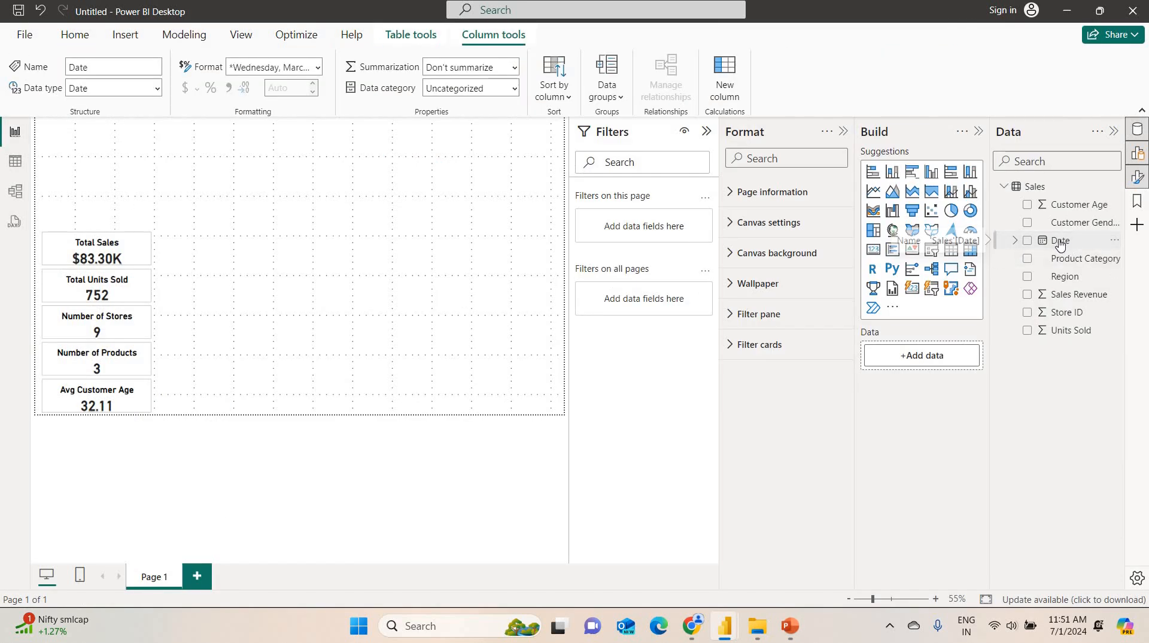
drag(457, 215, 426, 187)
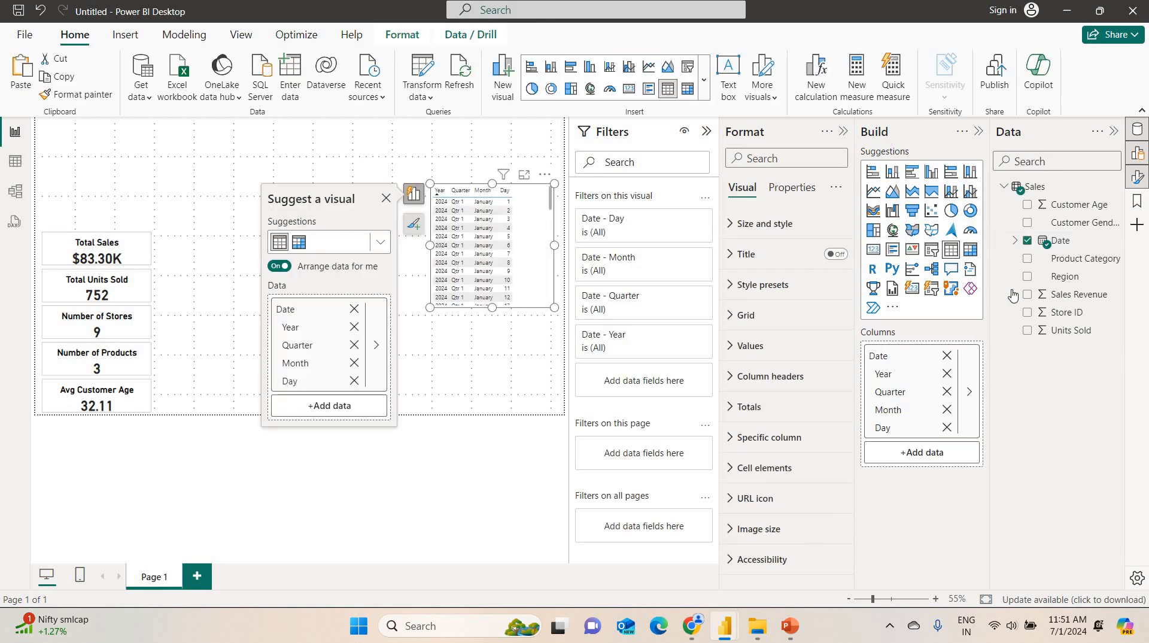
drag(1087, 301, 930, 459)
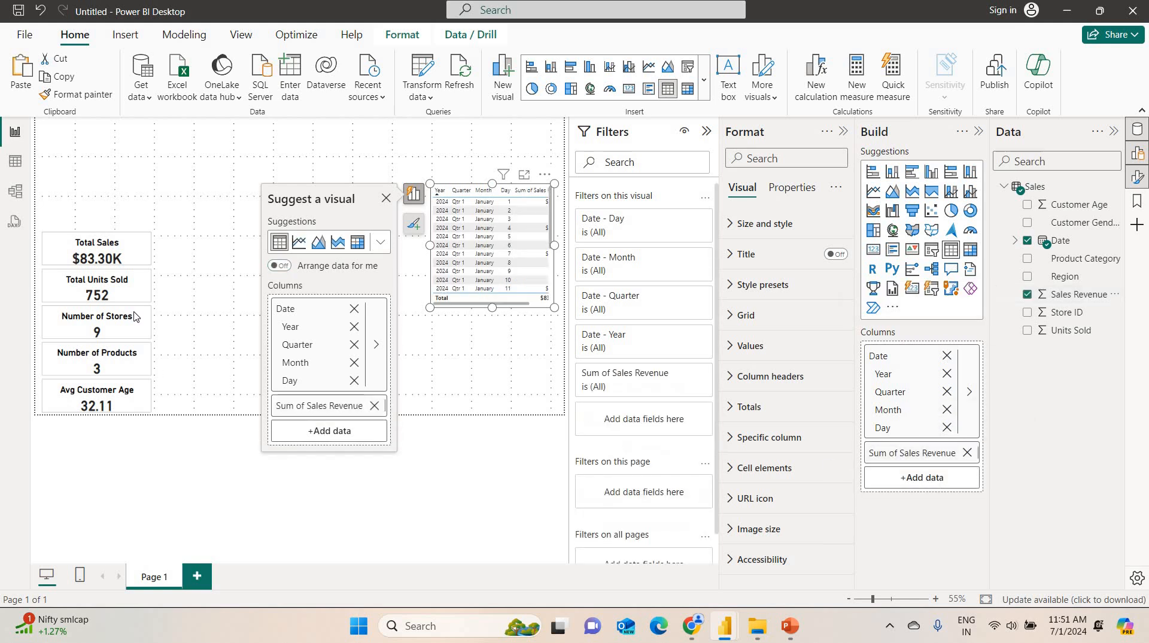
click(385, 200)
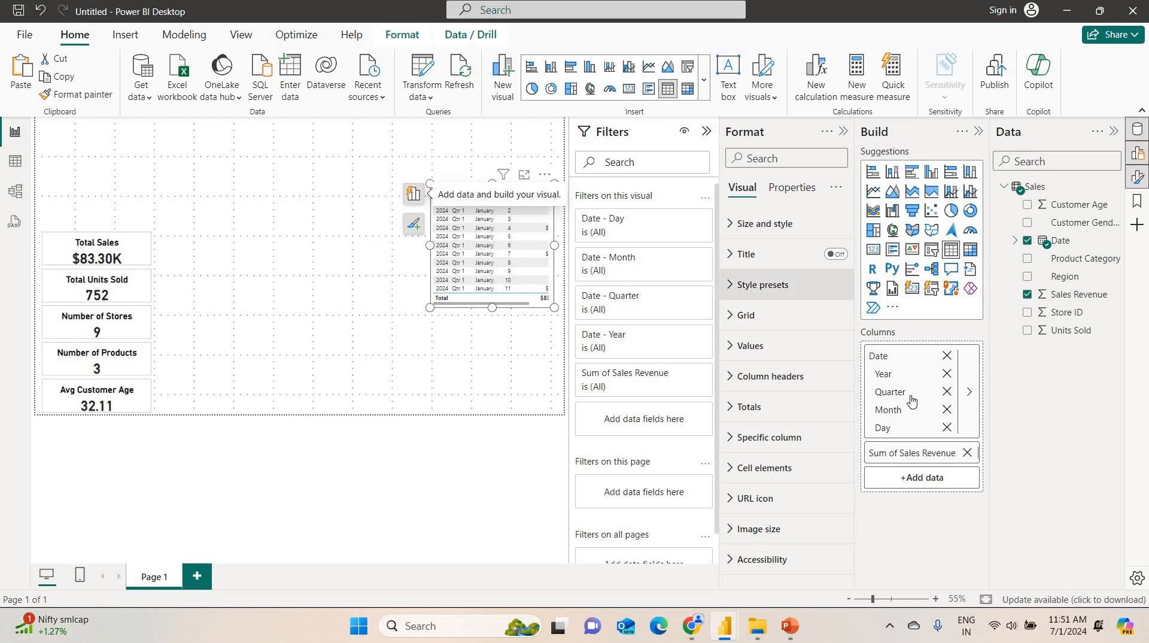
click(947, 374)
click(946, 373)
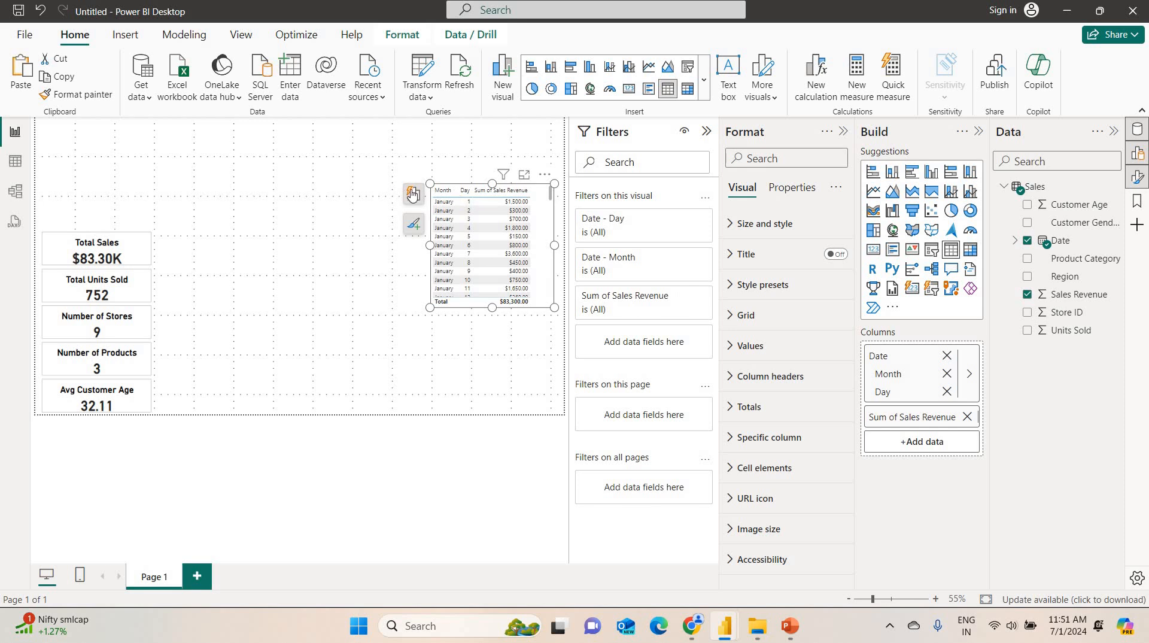
- Enlarge the table to fill the area beside the cards and review its daily sales rows through the end of March
drag(429, 185, 231, 135)
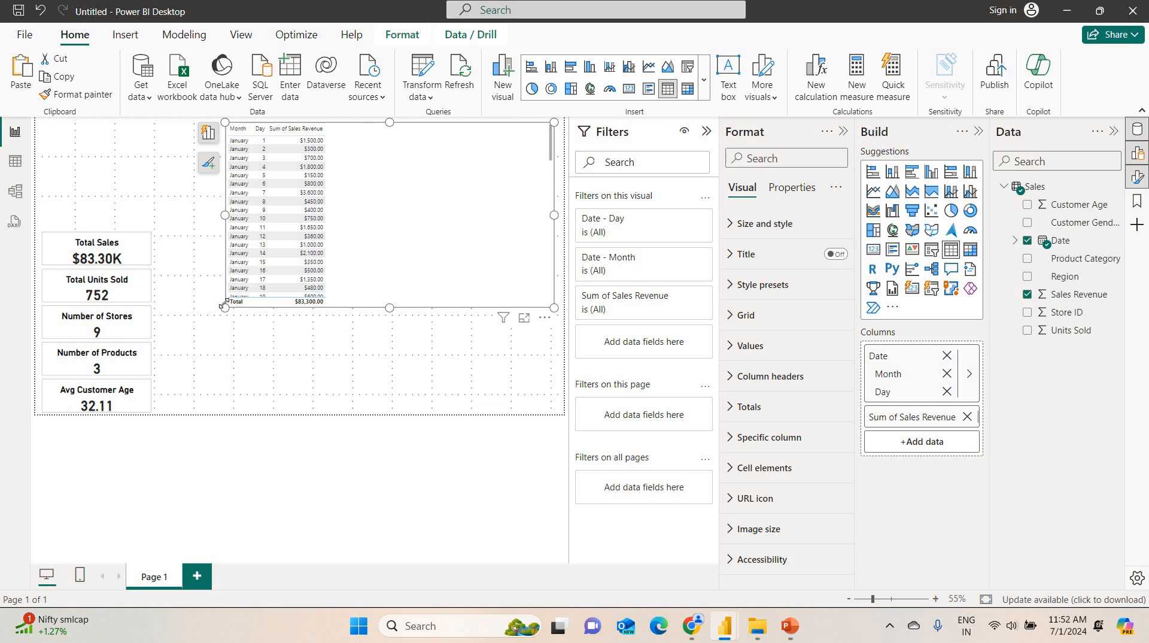
drag(174, 393, 171, 407)
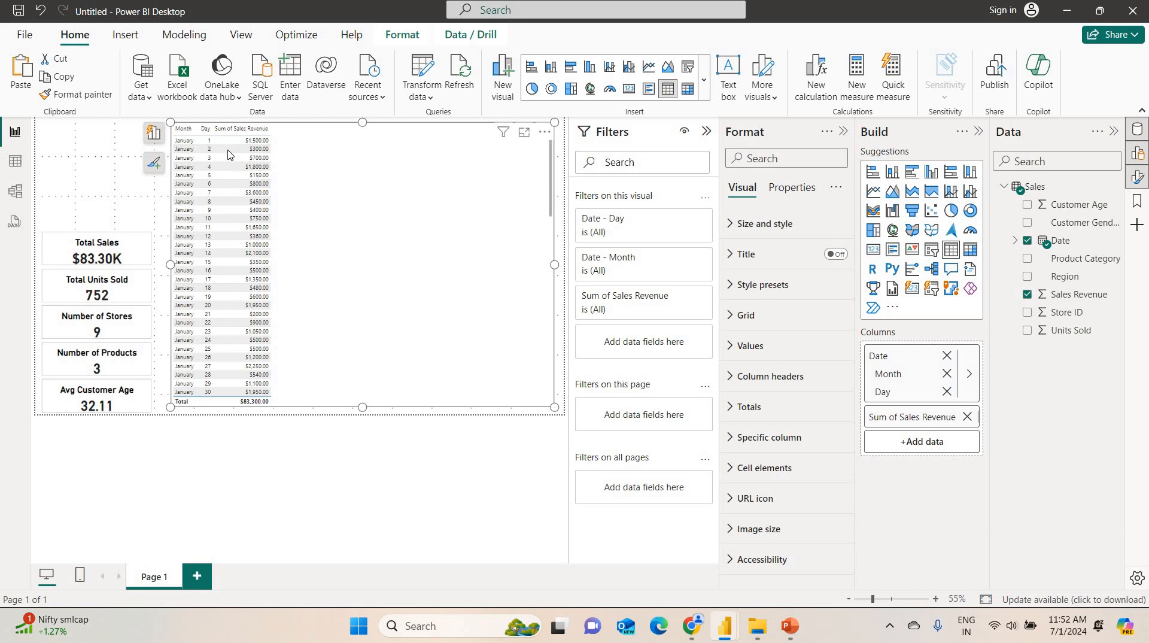
scroll(269, 277, down, 7)
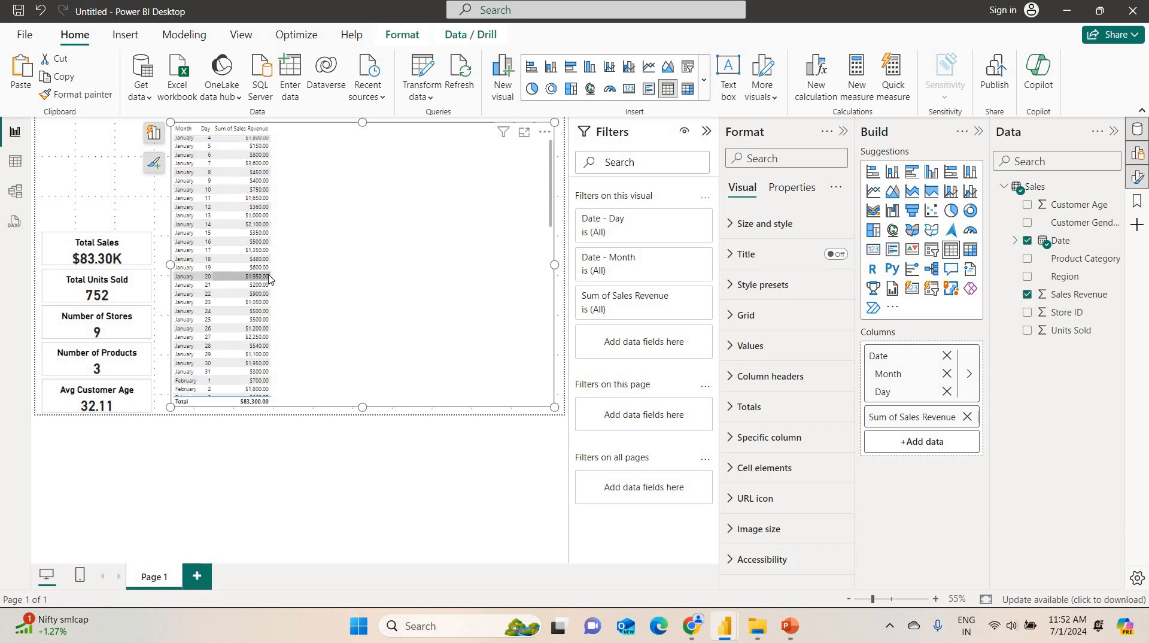
scroll(269, 277, down, 13)
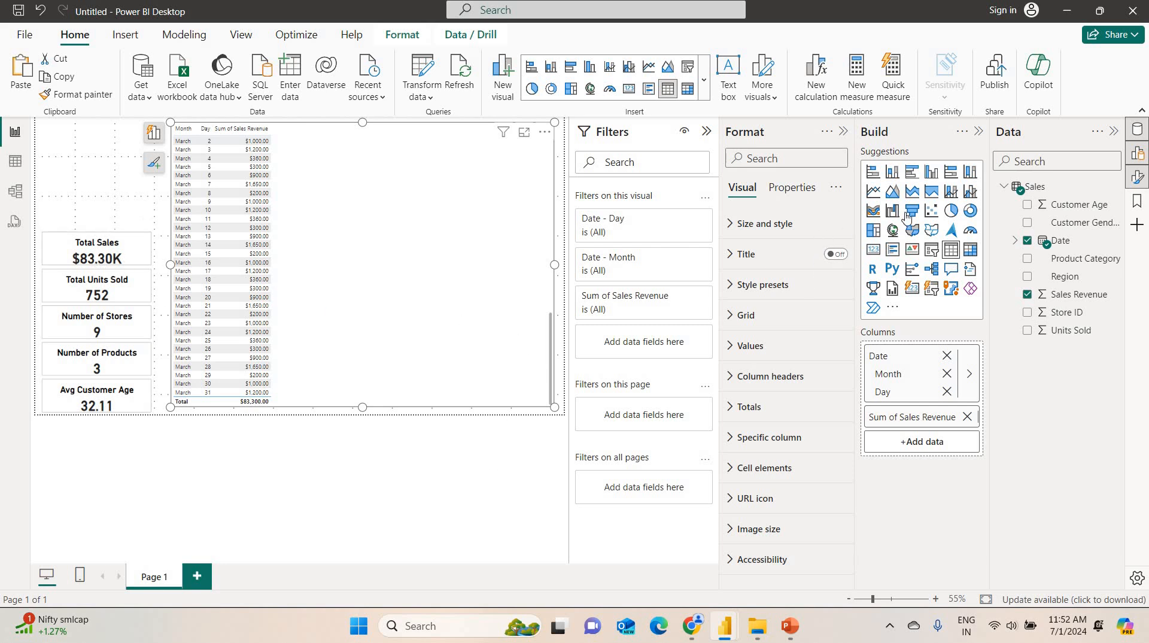
- Convert the table to a line chart and resize it into a wide strip beside the lower cards, reaching the page's bottom and right edges
click(873, 193)
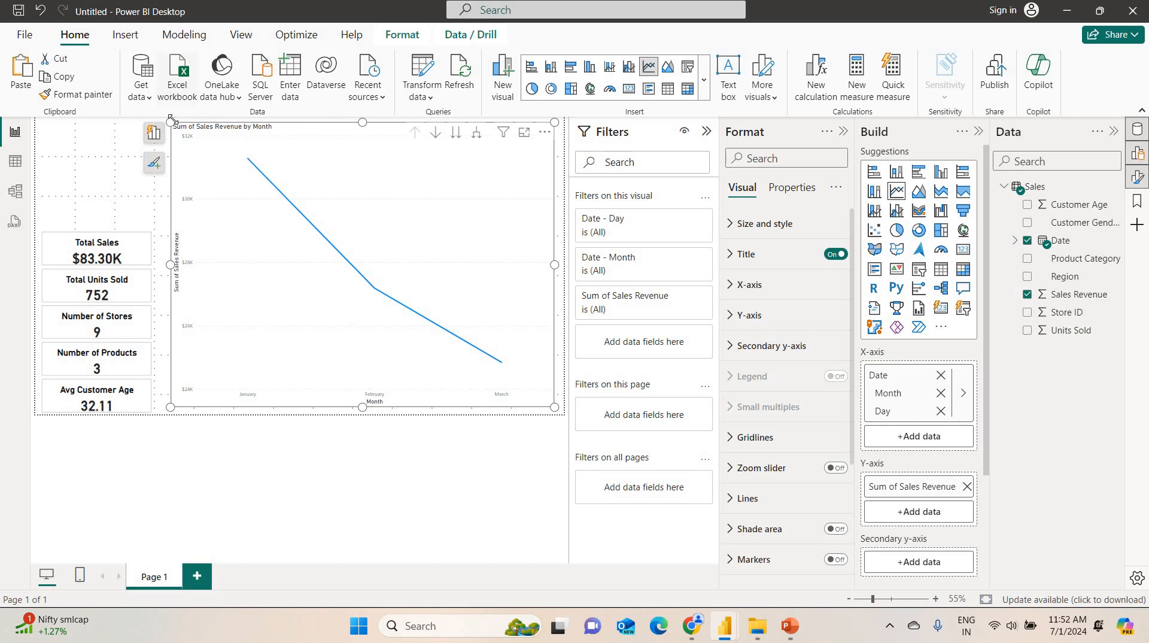
drag(151, 123, 159, 129)
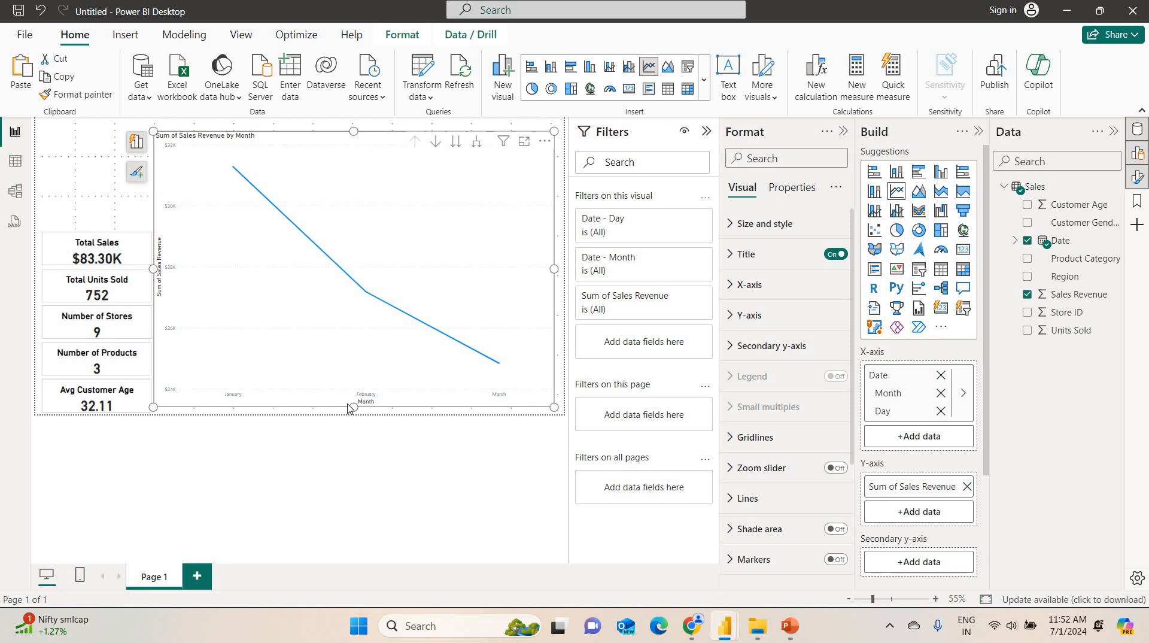
drag(353, 420, 353, 413)
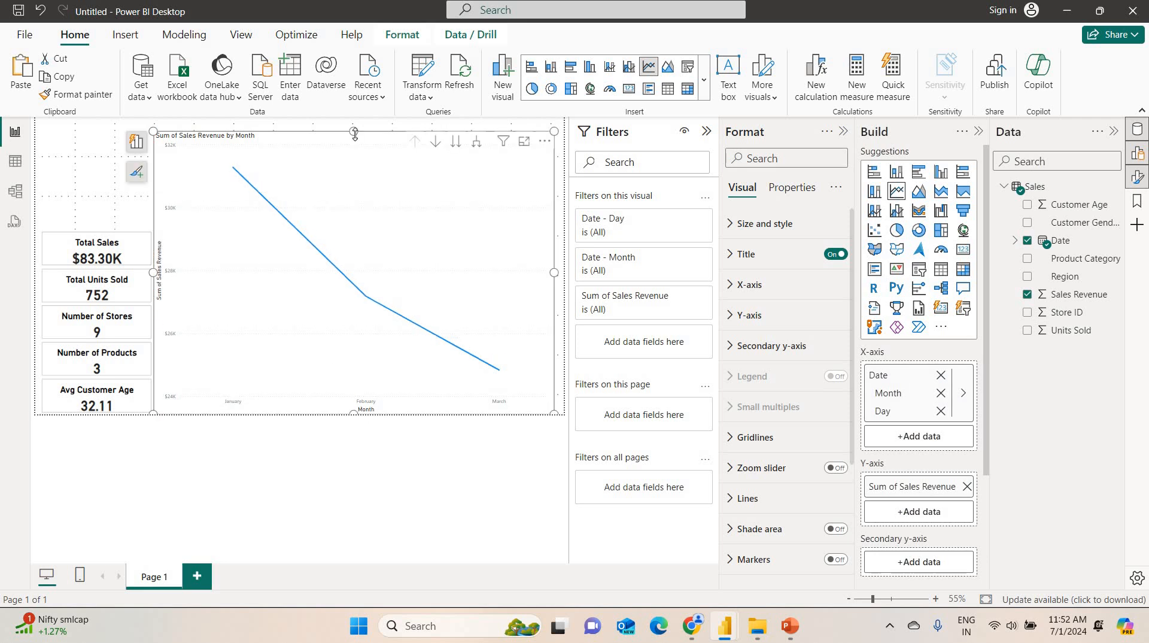
drag(354, 131, 351, 307)
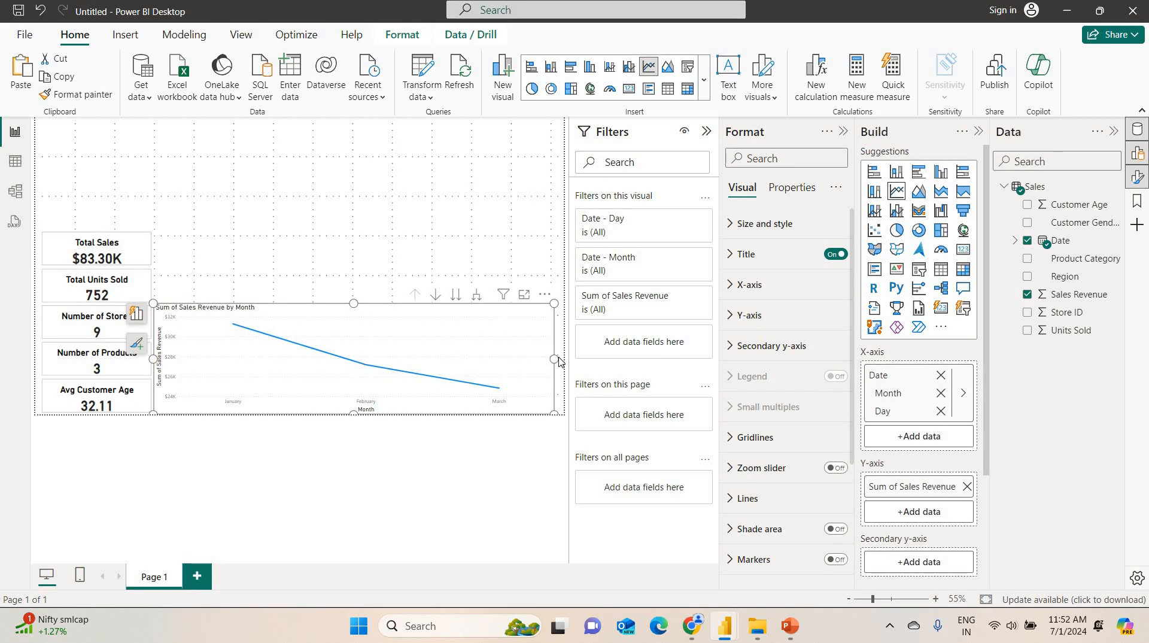
drag(563, 362, 572, 362)
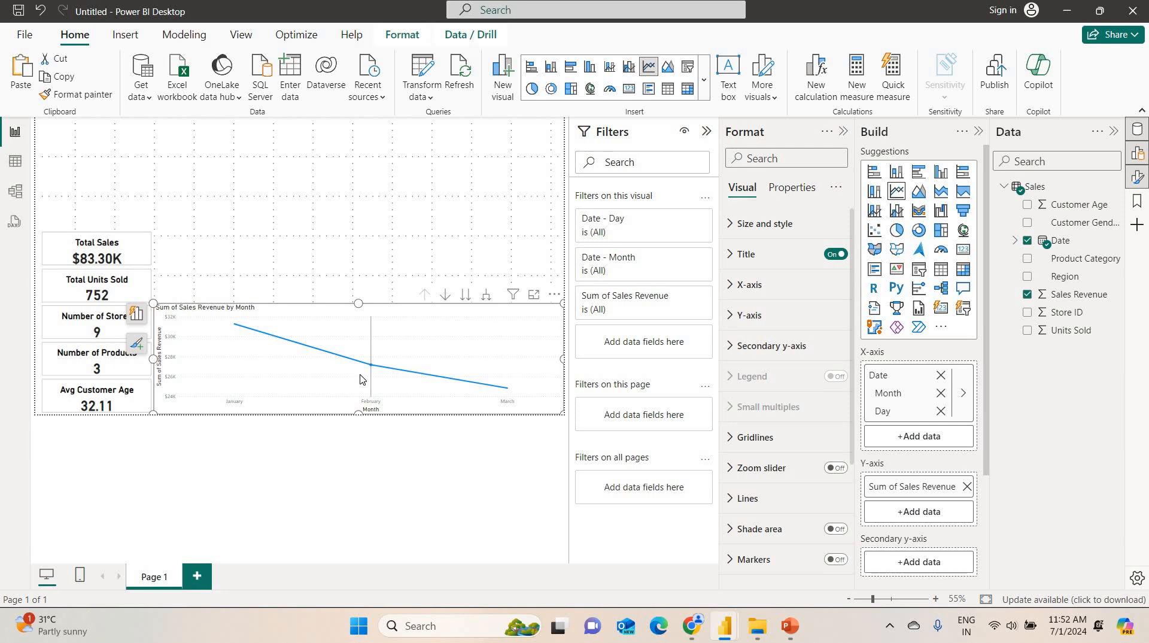
- Turn on markers and data labels for the sales revenue line chart
click(837, 558)
mouse_move(234, 326)
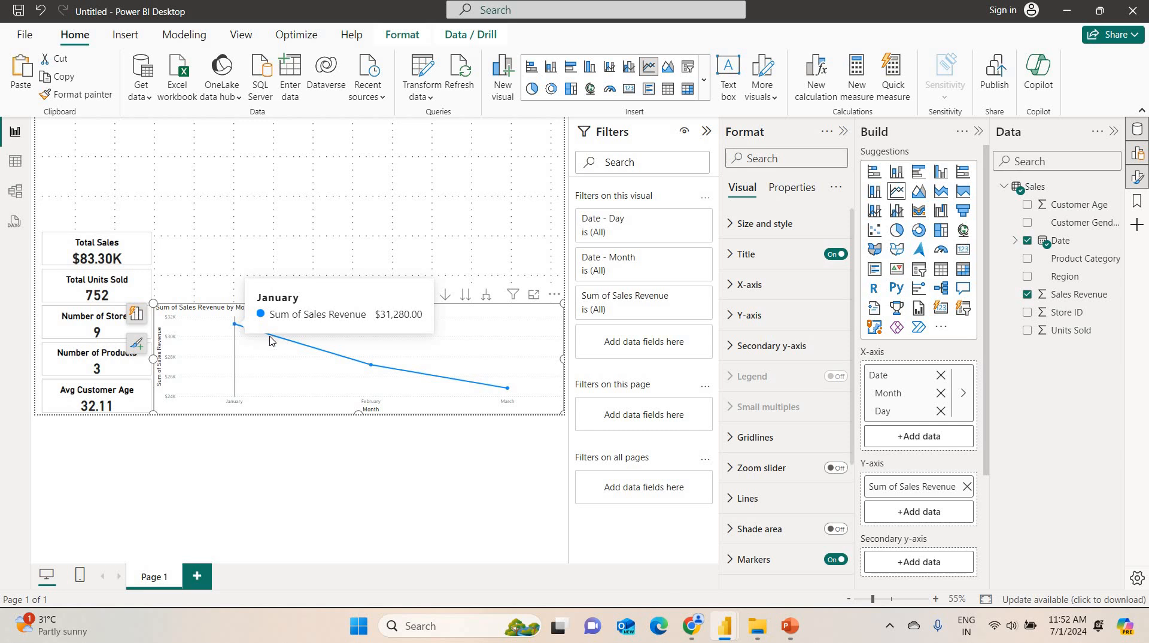
mouse_move(371, 365)
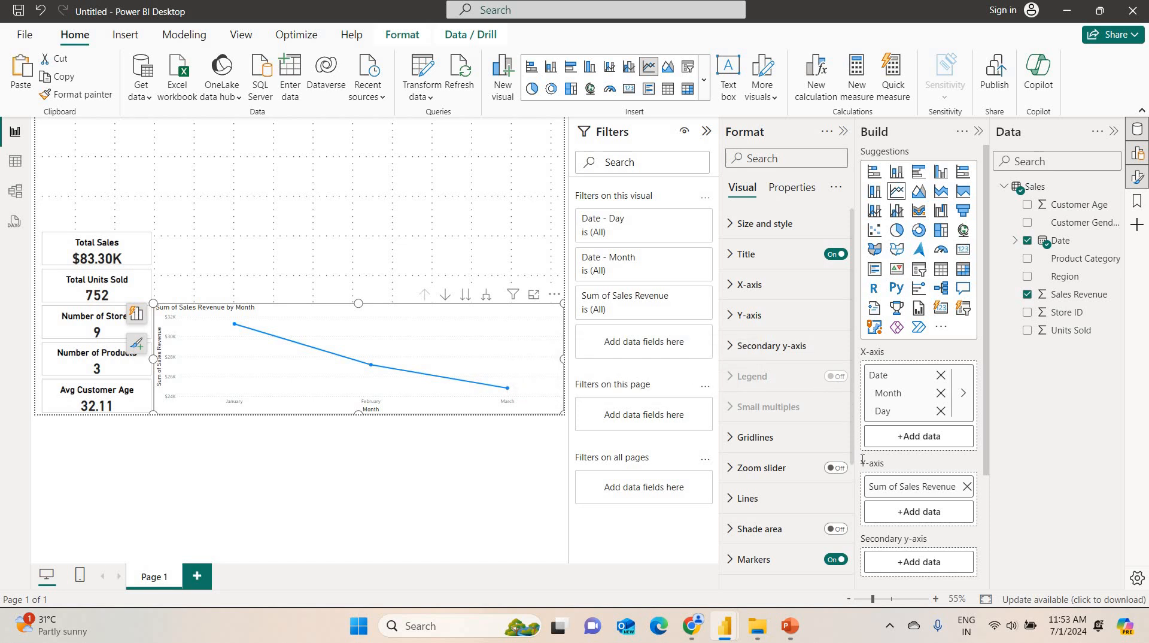
scroll(853, 463, down, 3)
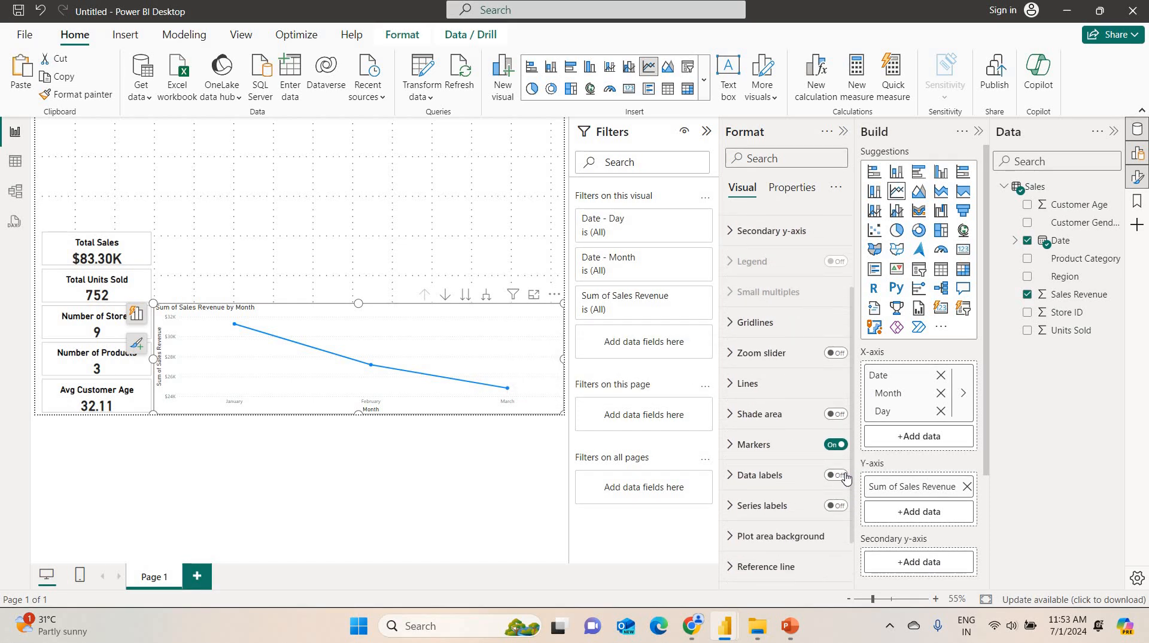
click(835, 474)
- Turn off the line chart's X-axis title and make the X-axis values bold in the DIN font
scroll(731, 291, up, 3)
scroll(731, 292, up, 1)
click(733, 286)
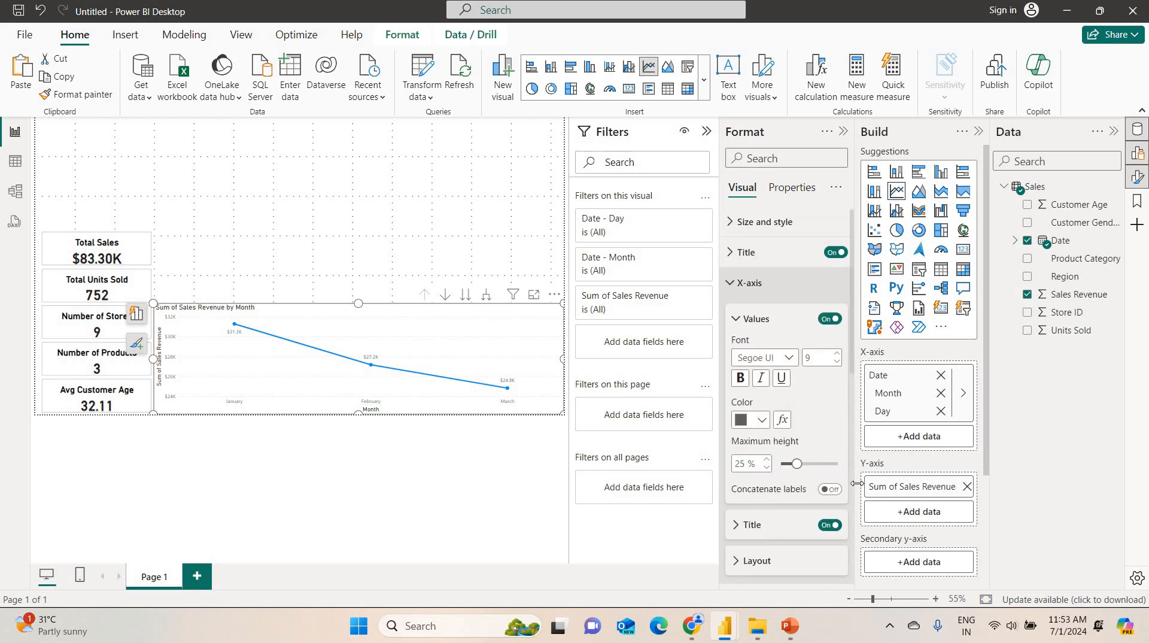
click(830, 526)
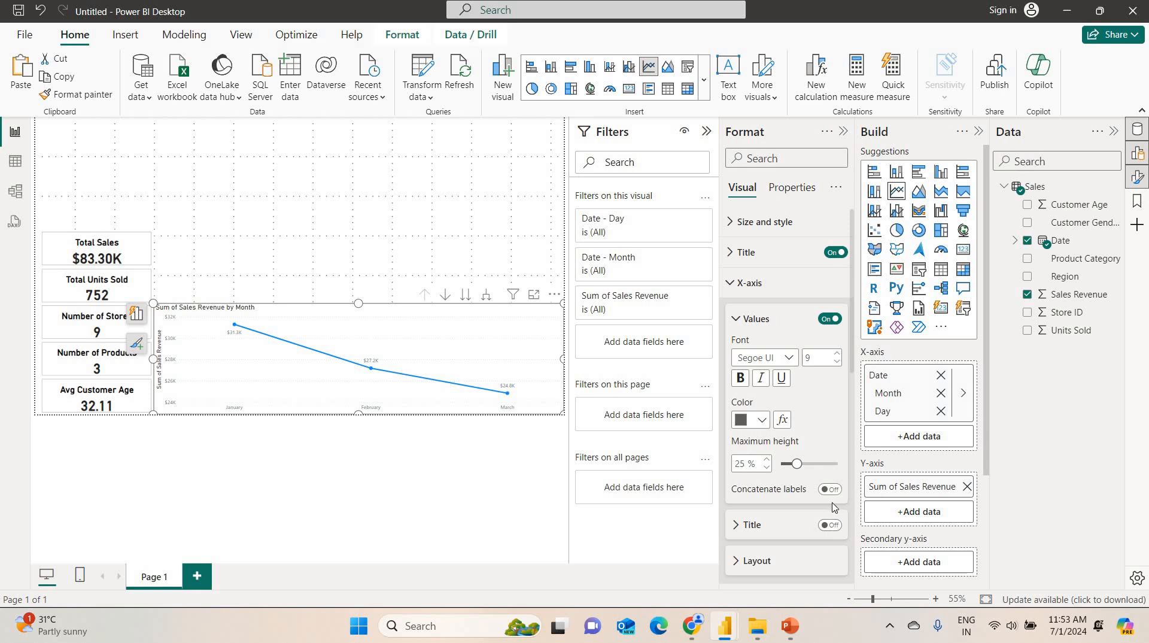
click(740, 378)
click(765, 357)
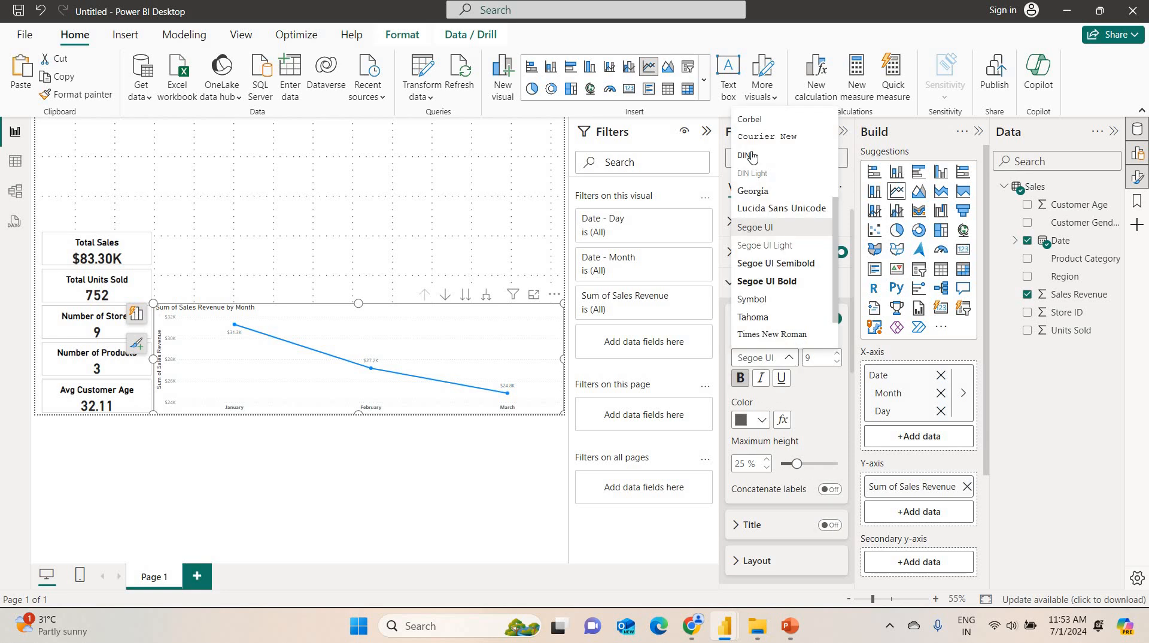
click(753, 155)
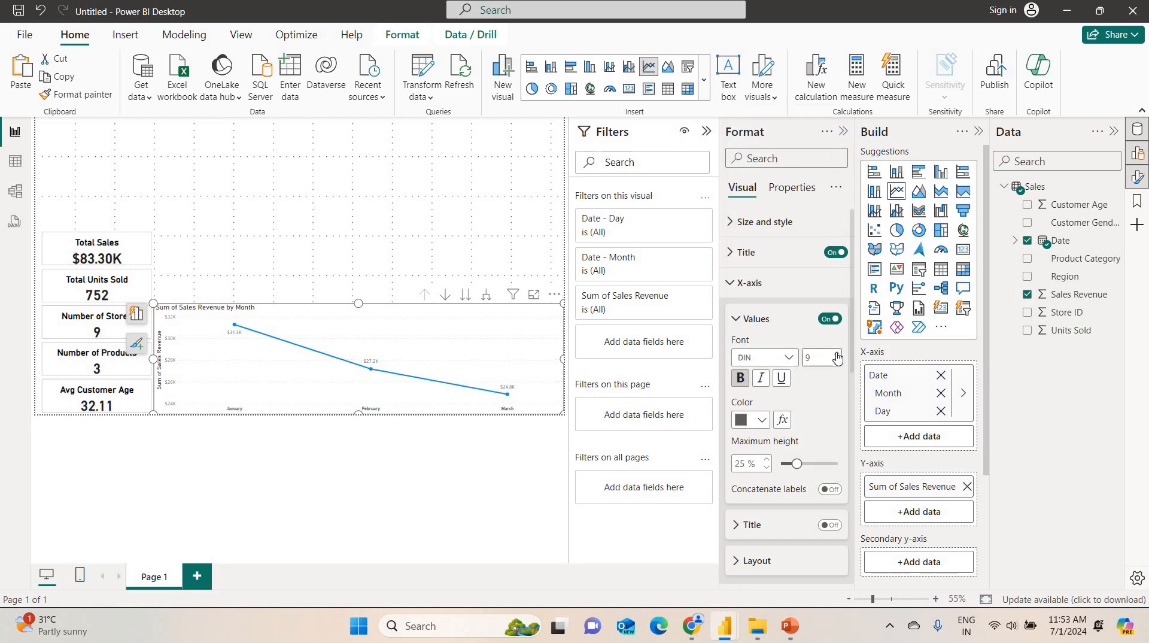
- Set the X-axis values' font size to 12 and their color to black
click(836, 357)
click(836, 354)
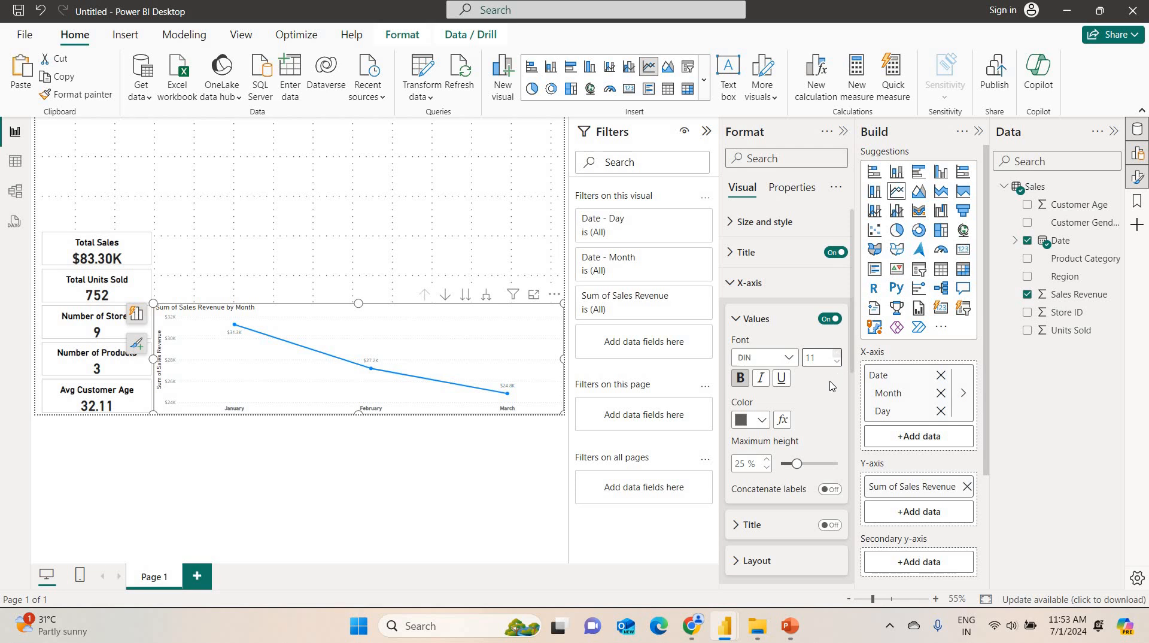
click(753, 419)
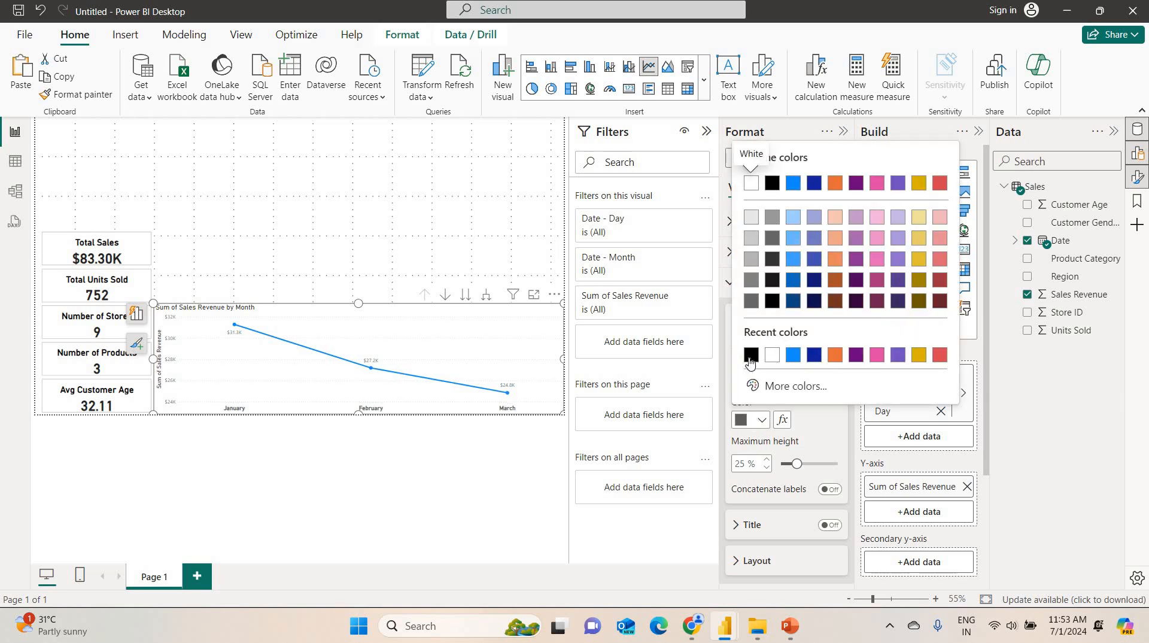
click(750, 359)
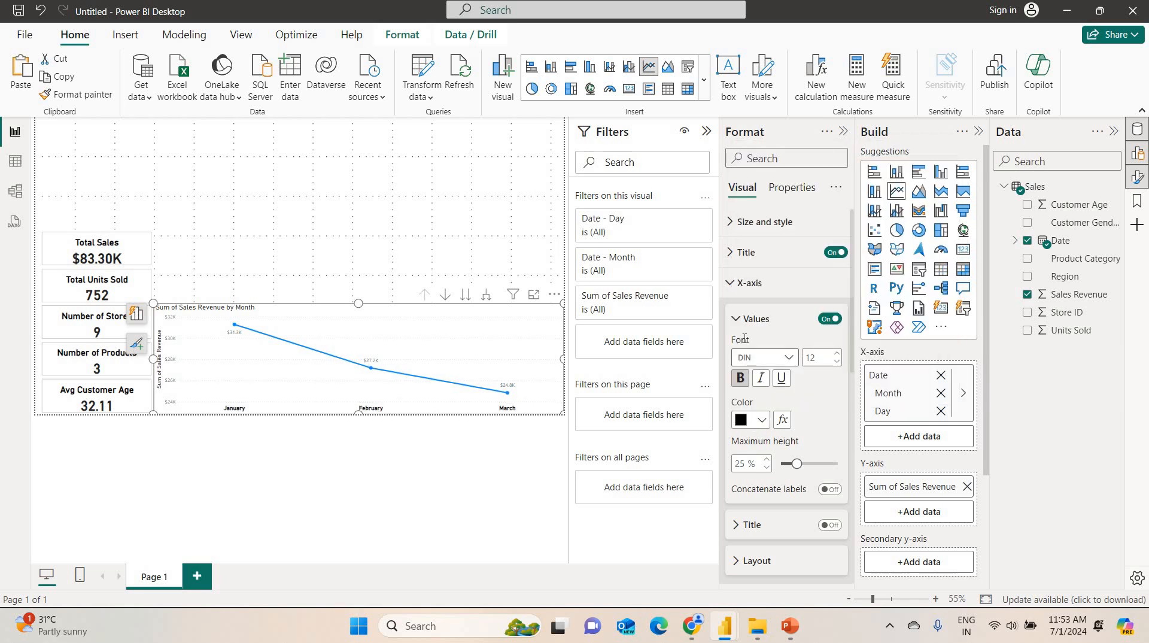
click(730, 294)
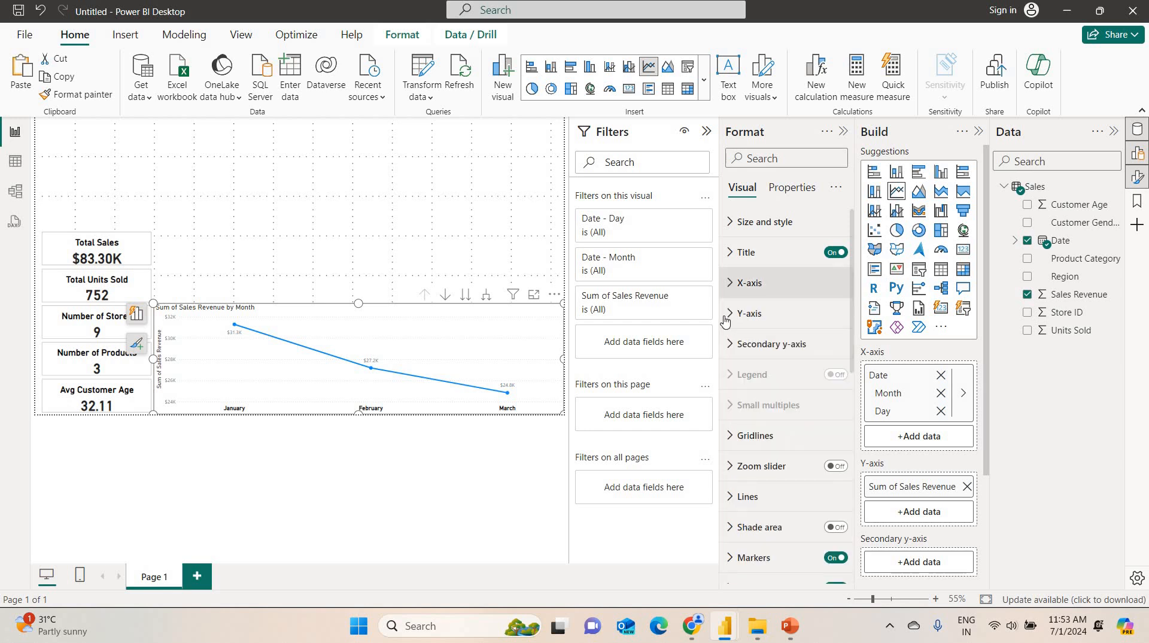
- Turn off the line chart's Y-axis title and make the Y-axis values bold in the DIN font
click(728, 313)
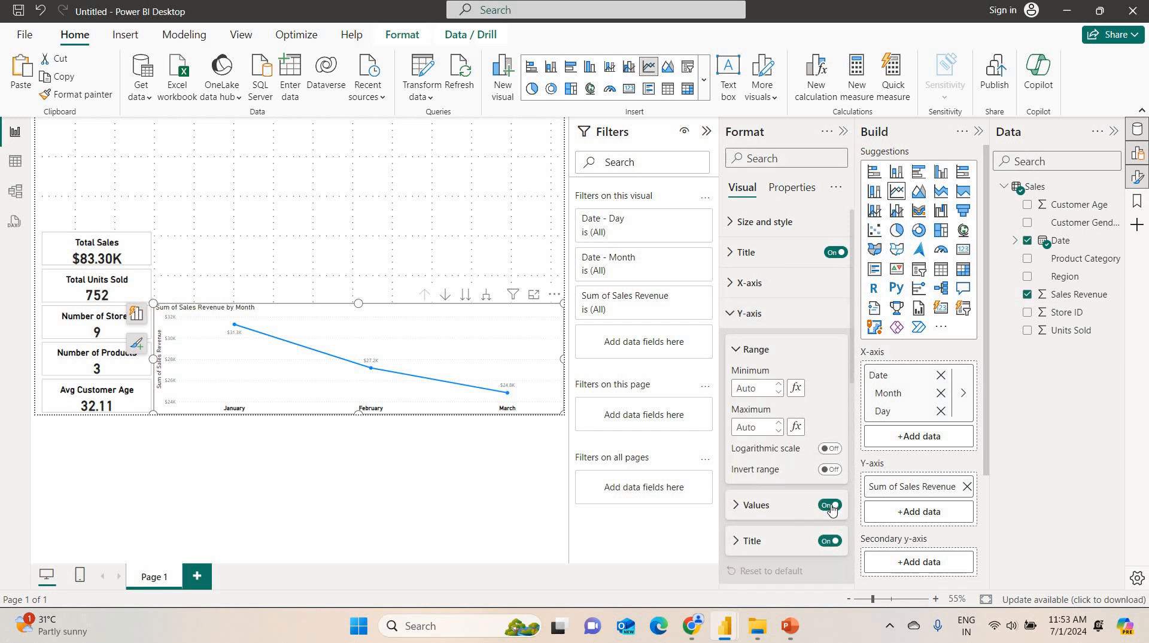
click(829, 541)
click(734, 507)
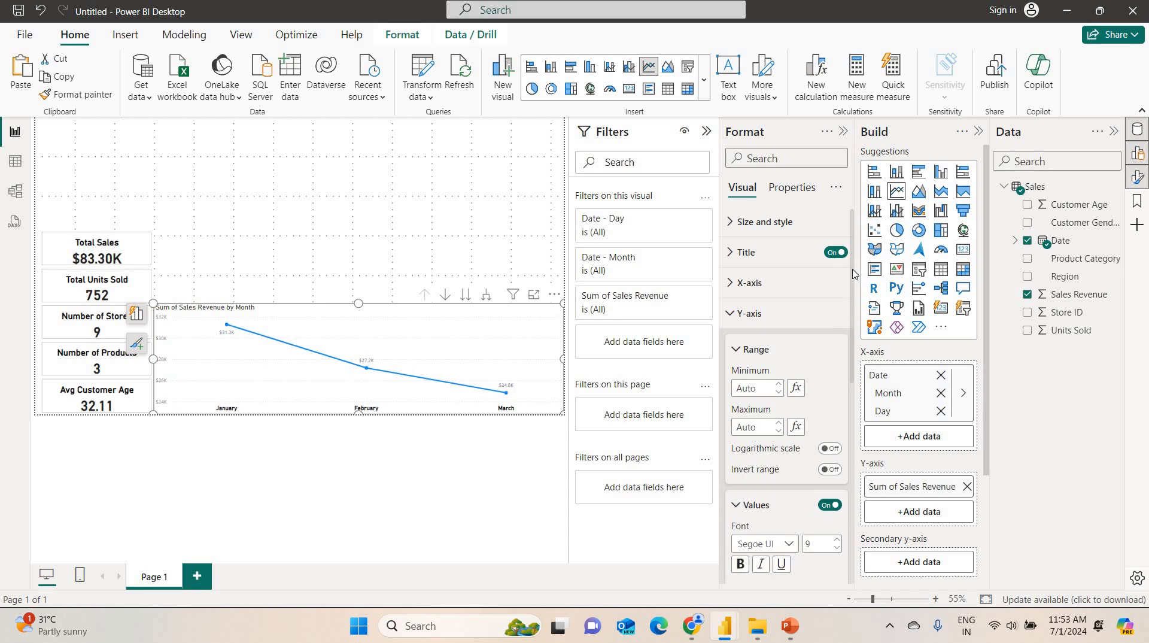
scroll(844, 371, down, 1)
scroll(844, 371, down, 5)
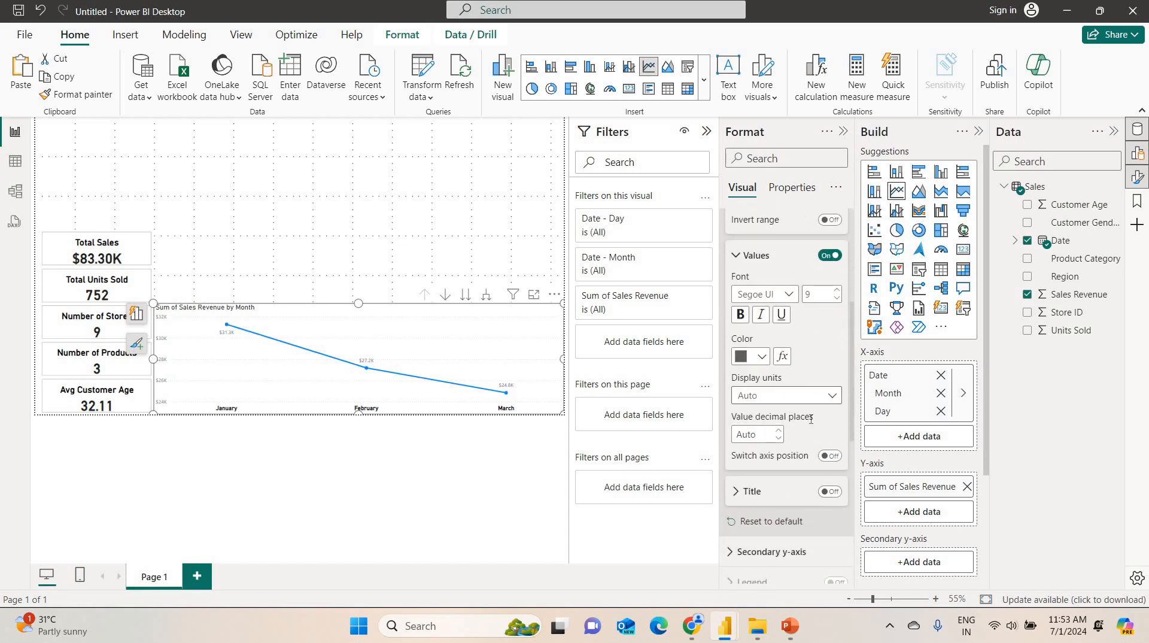
click(741, 314)
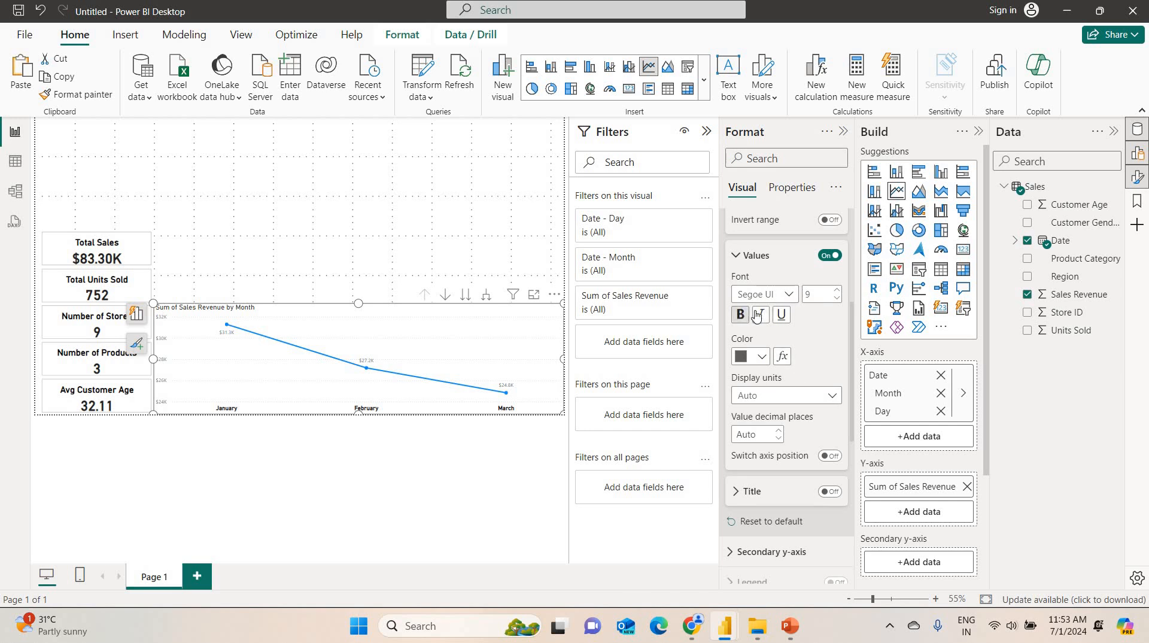
click(788, 294)
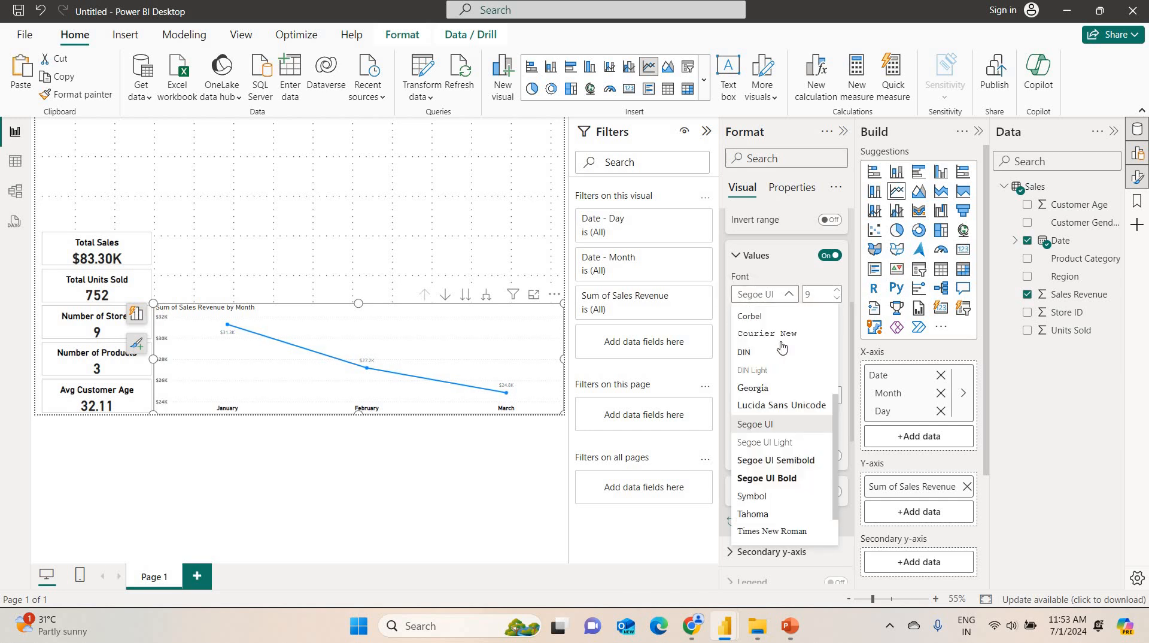
- Set the Y-axis values' font size to 12 and their color to black
click(837, 291)
click(837, 291)
click(837, 291)
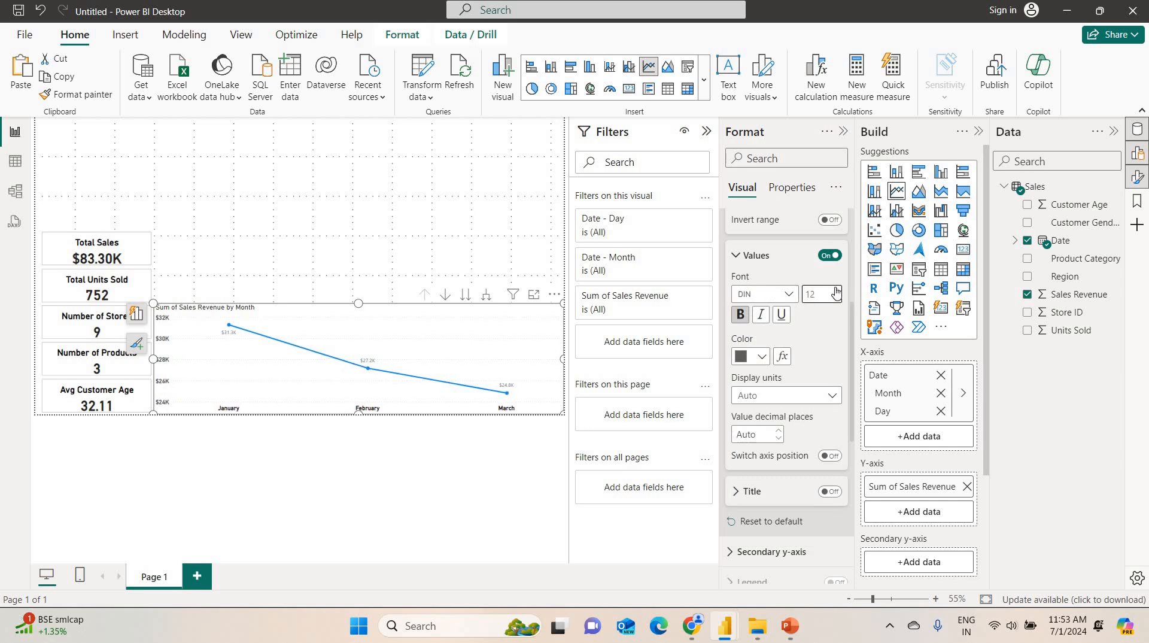
click(837, 290)
click(752, 356)
click(749, 291)
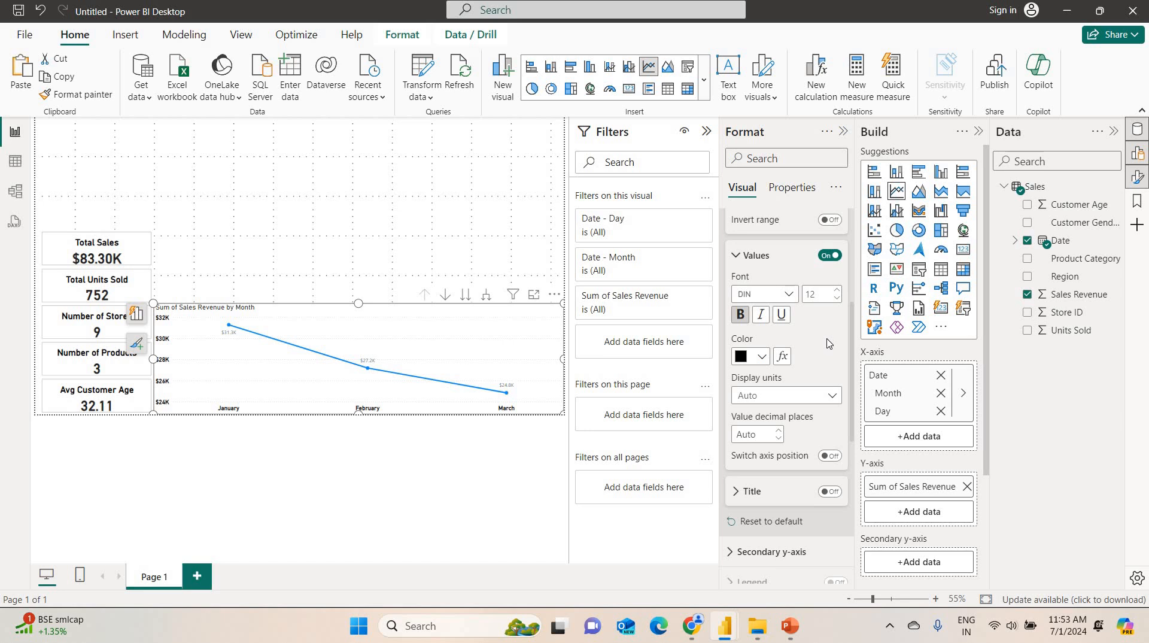
- Make the line chart's data label values bold and set their font size to 11
scroll(827, 342, down, 5)
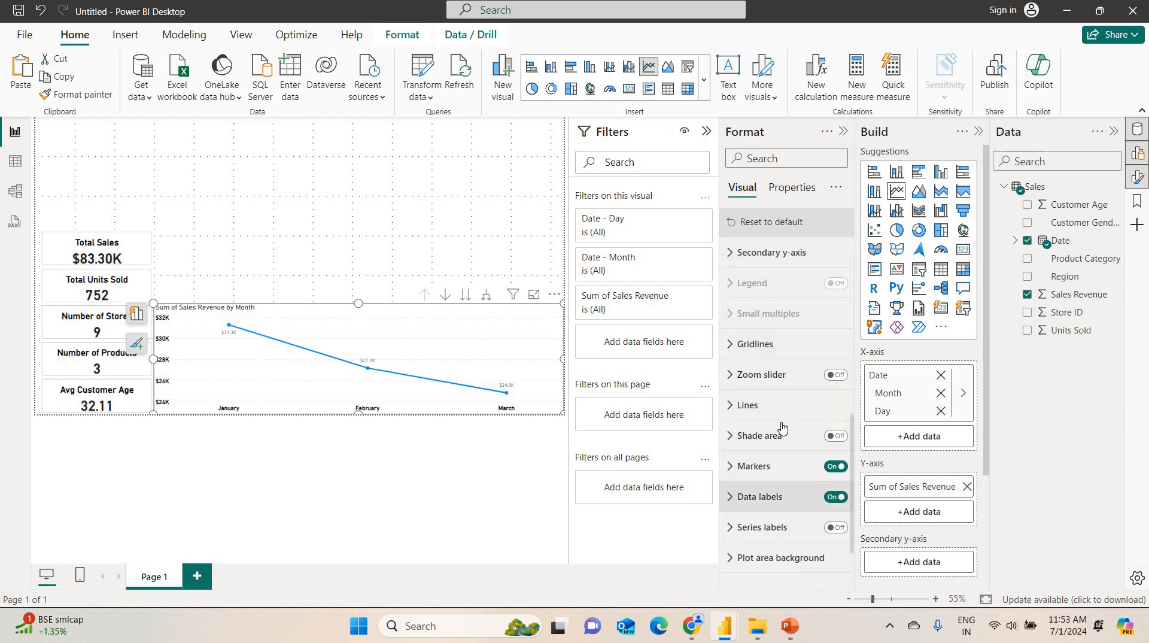
click(778, 497)
scroll(761, 432, down, 5)
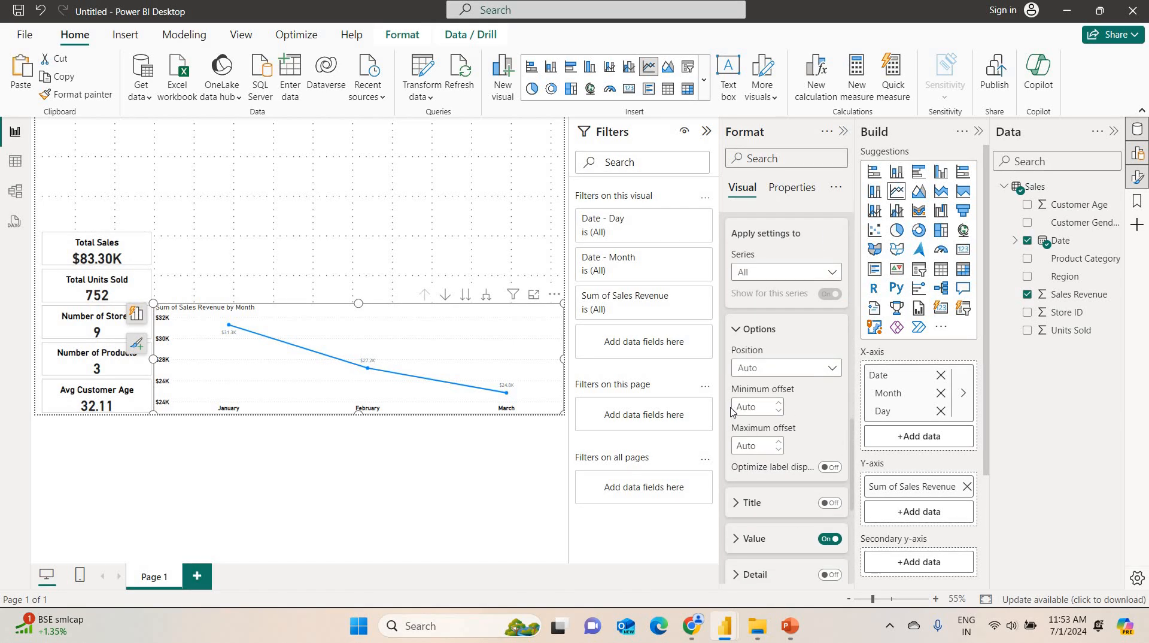
scroll(731, 411, down, 3)
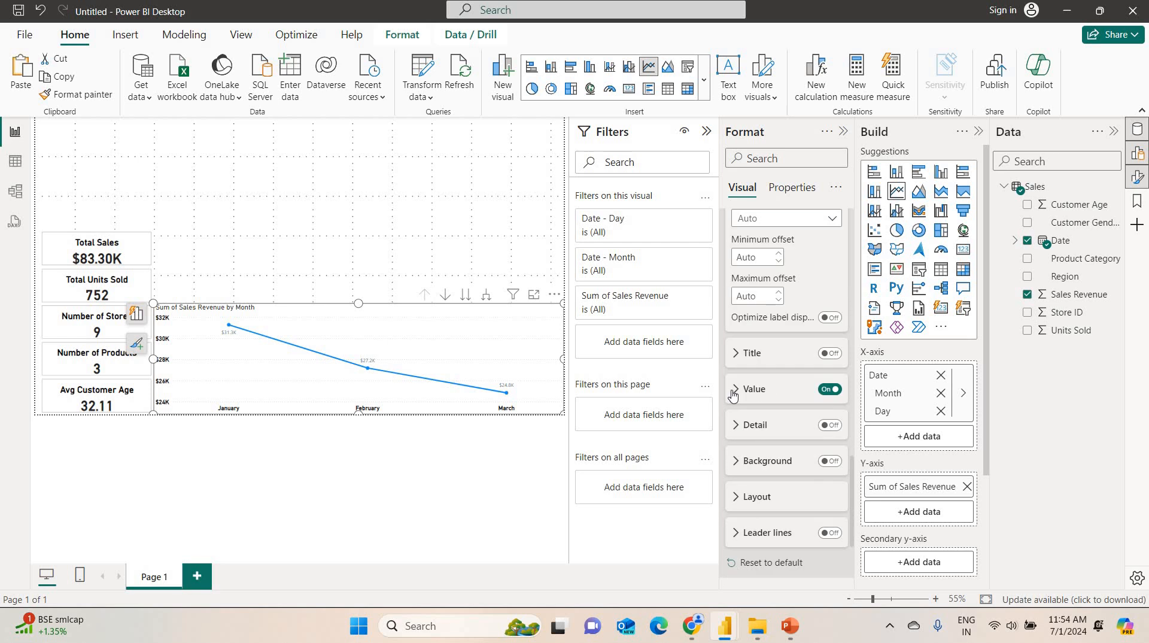
click(734, 394)
scroll(739, 282, down, 4)
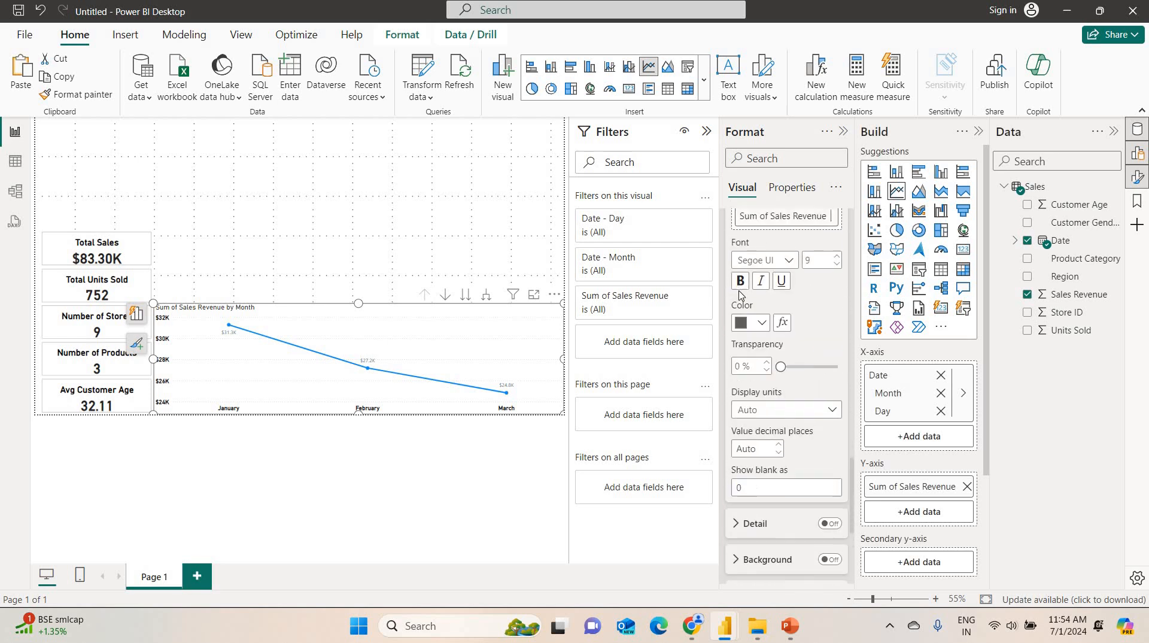
click(739, 275)
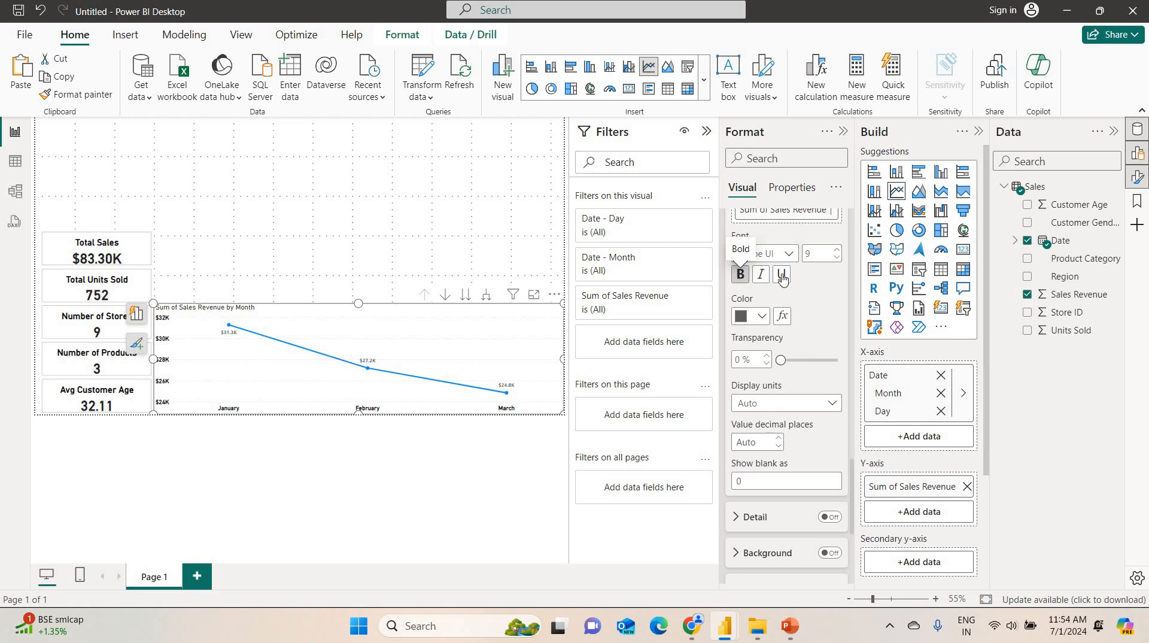
click(836, 252)
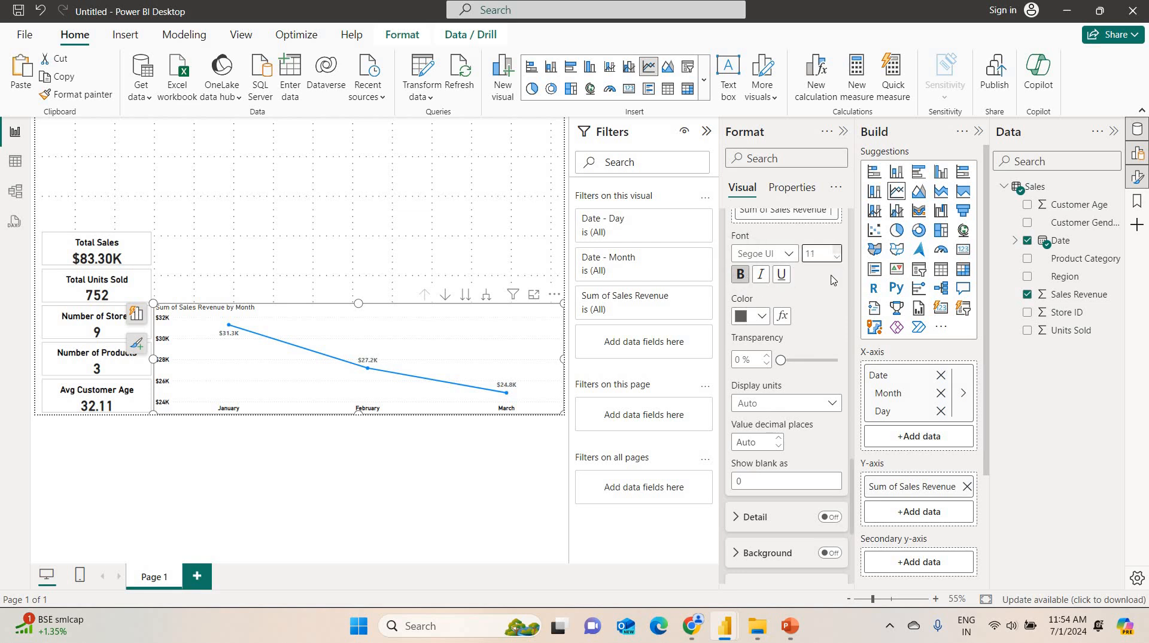
- Set the data label values' color to black and their font to DIN
click(768, 320)
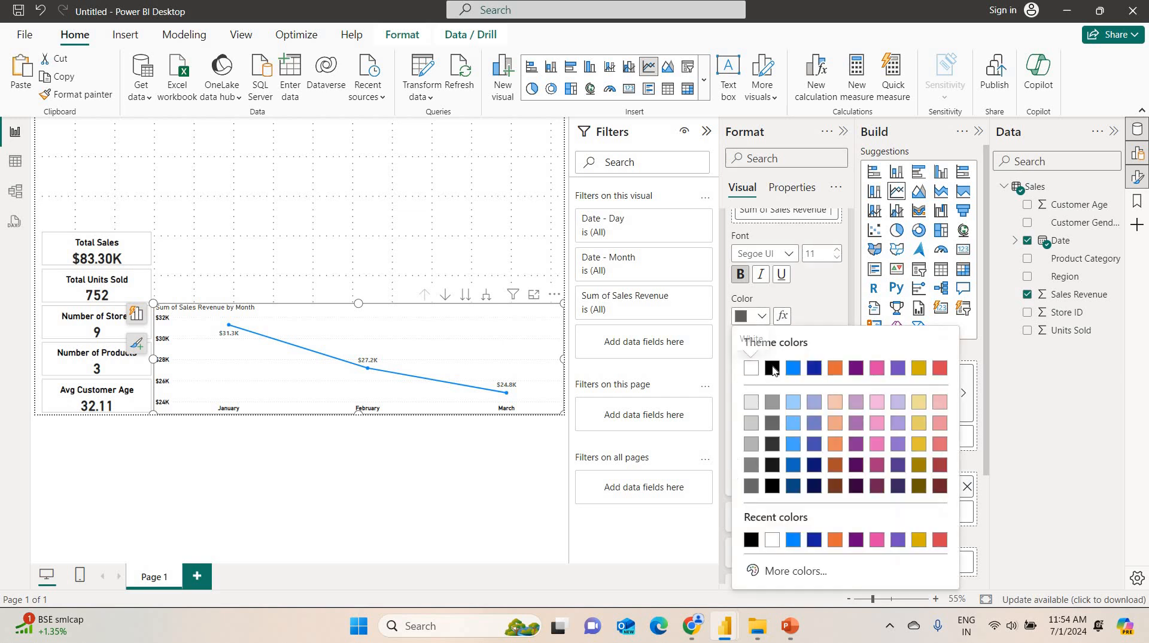
click(769, 362)
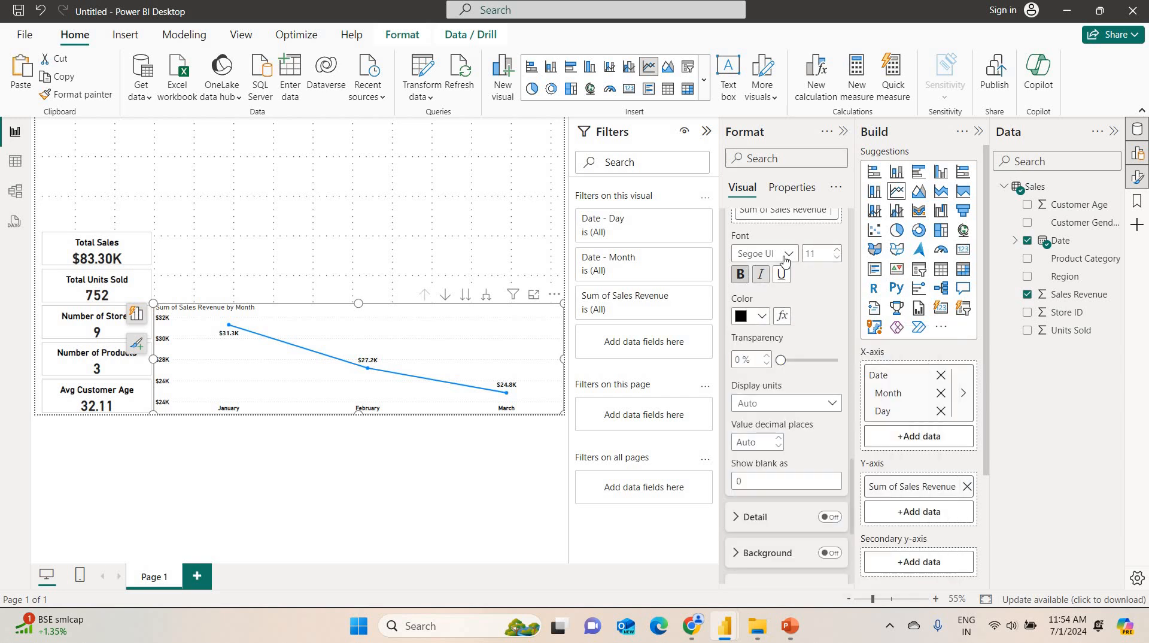
click(769, 253)
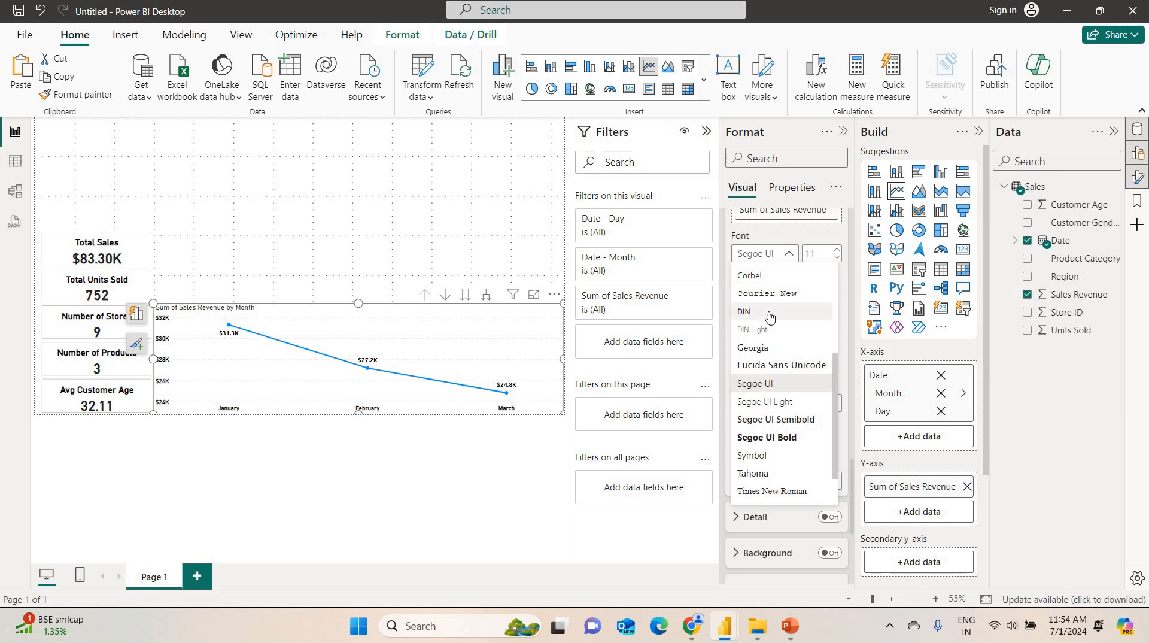
click(769, 312)
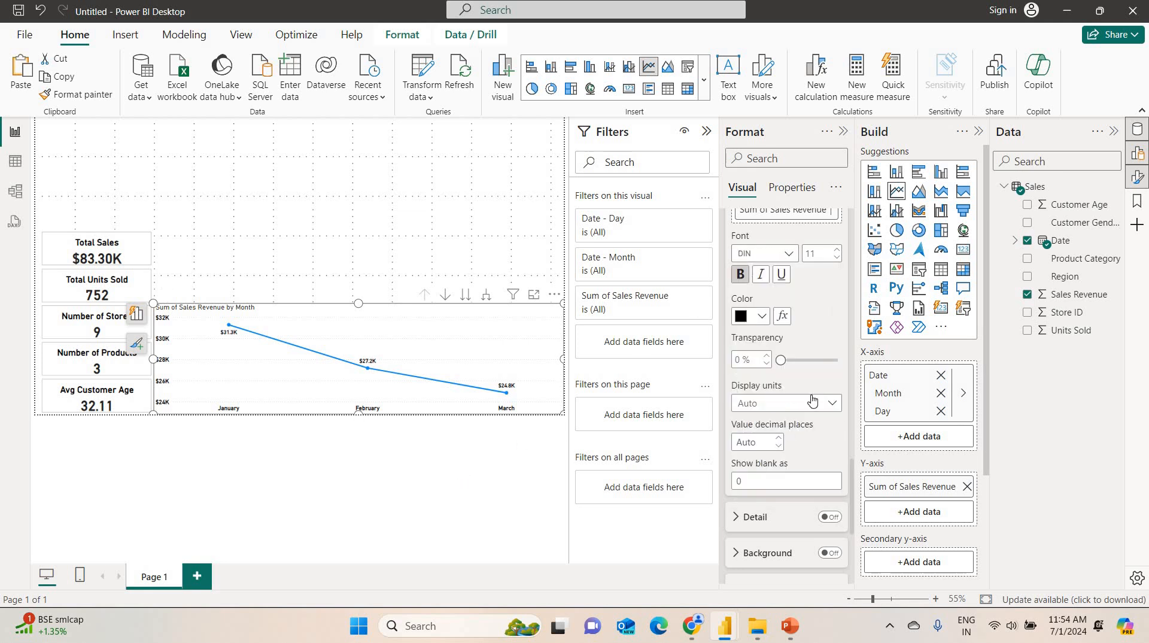
- Change the line chart's title text to "Sales Revenue by Month"
scroll(812, 399, up, 3)
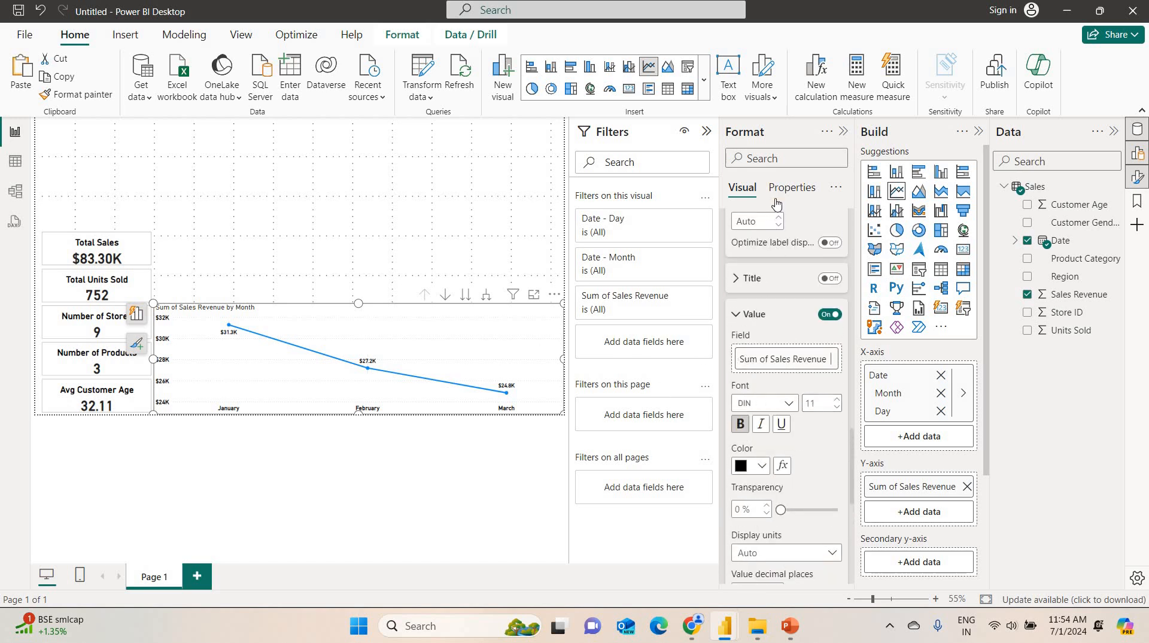
scroll(790, 239, up, 1)
scroll(790, 255, up, 10)
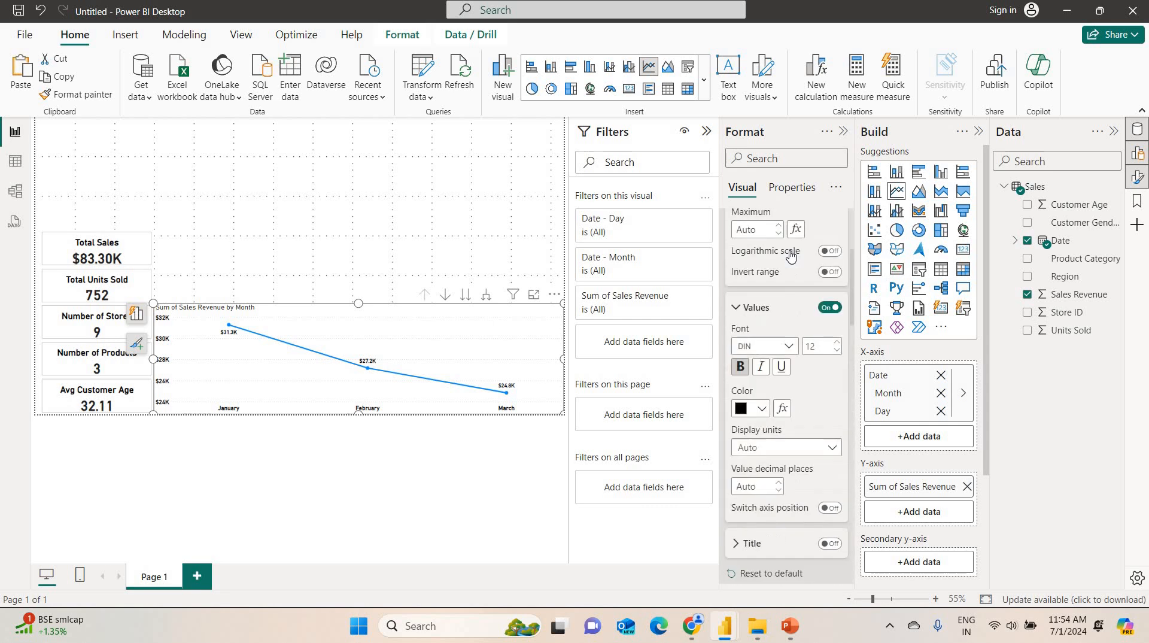
click(789, 185)
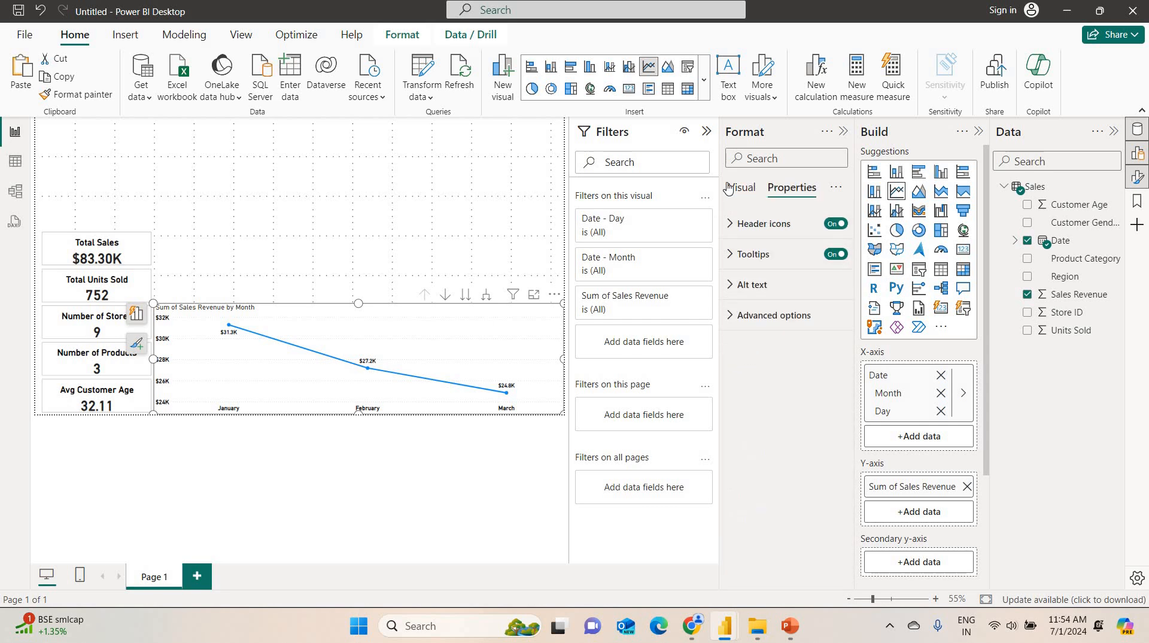
click(734, 189)
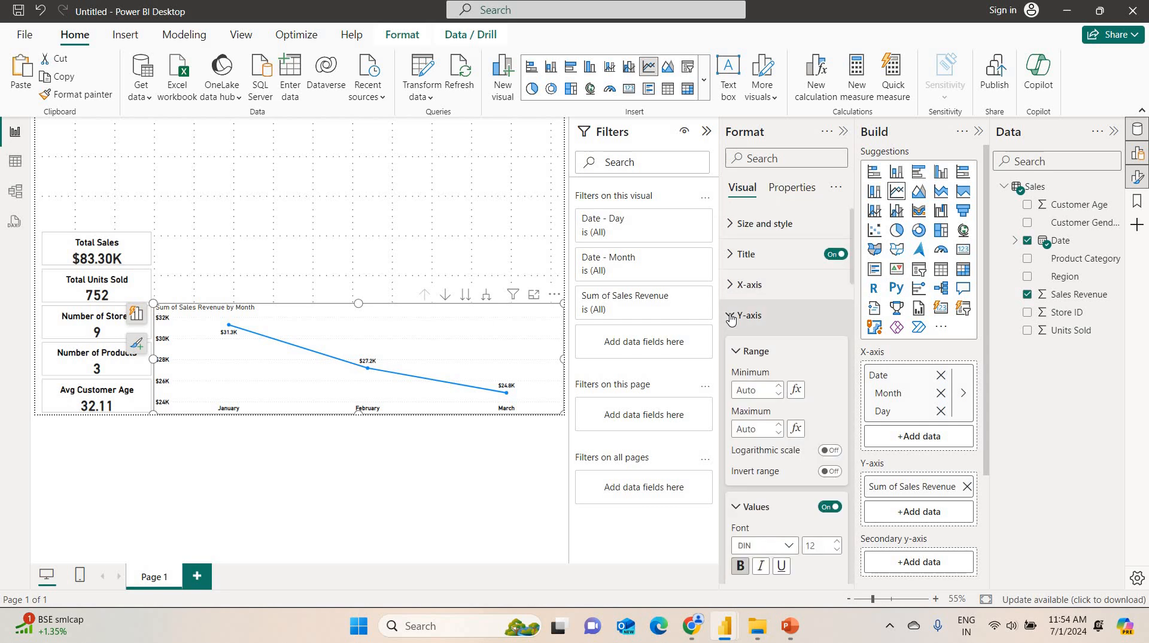
click(730, 319)
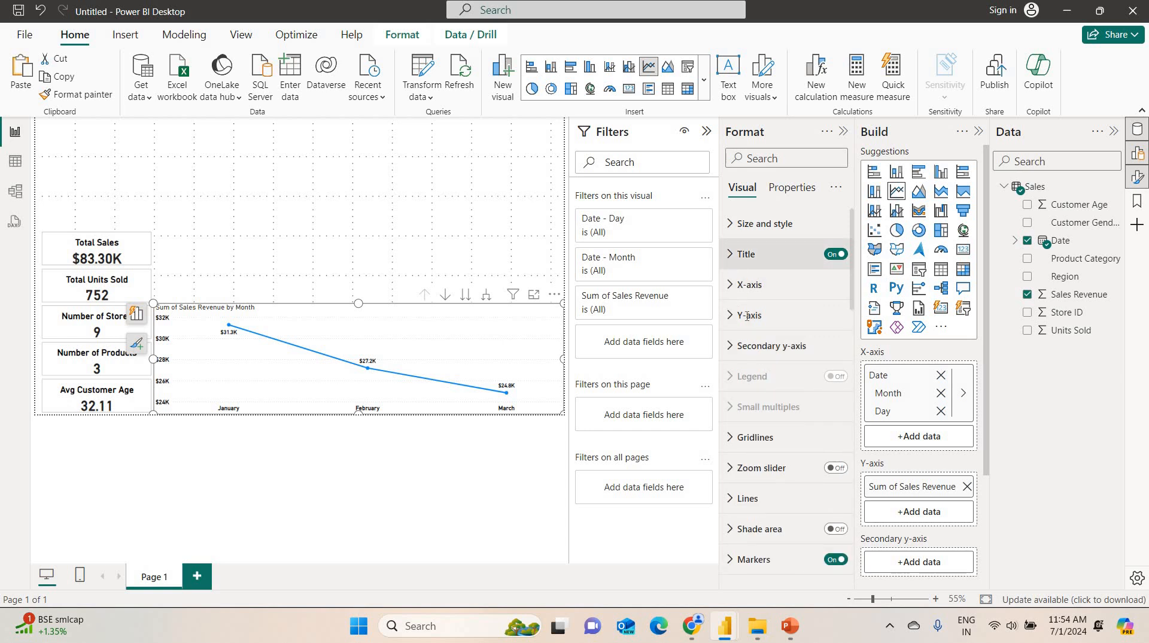
click(731, 253)
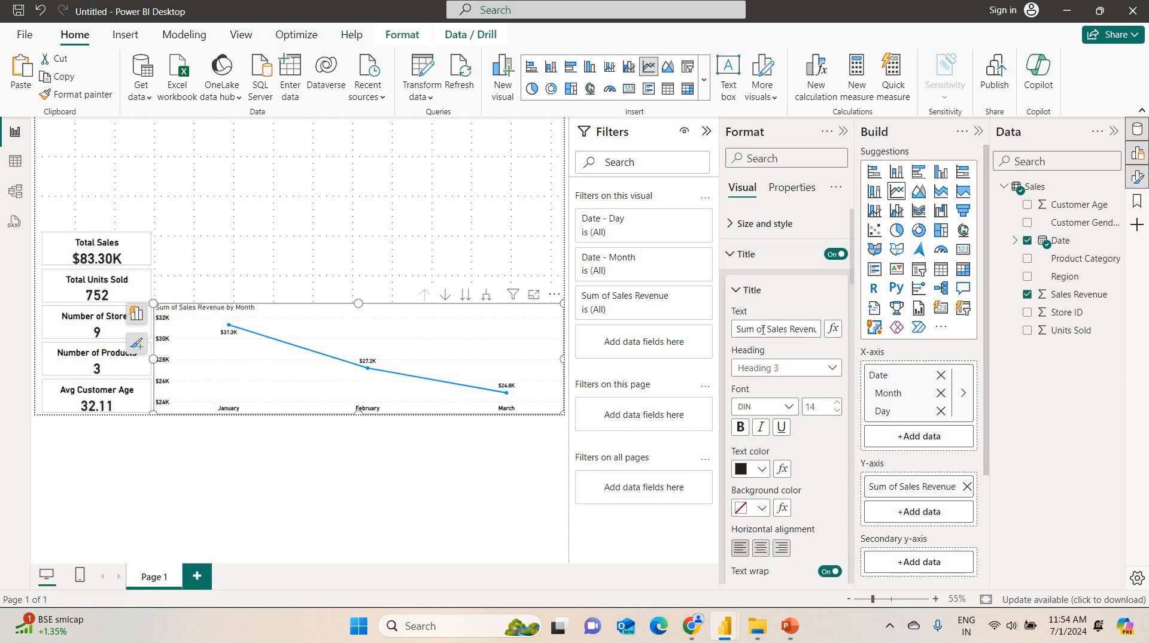
click(764, 329)
double_click(769, 328)
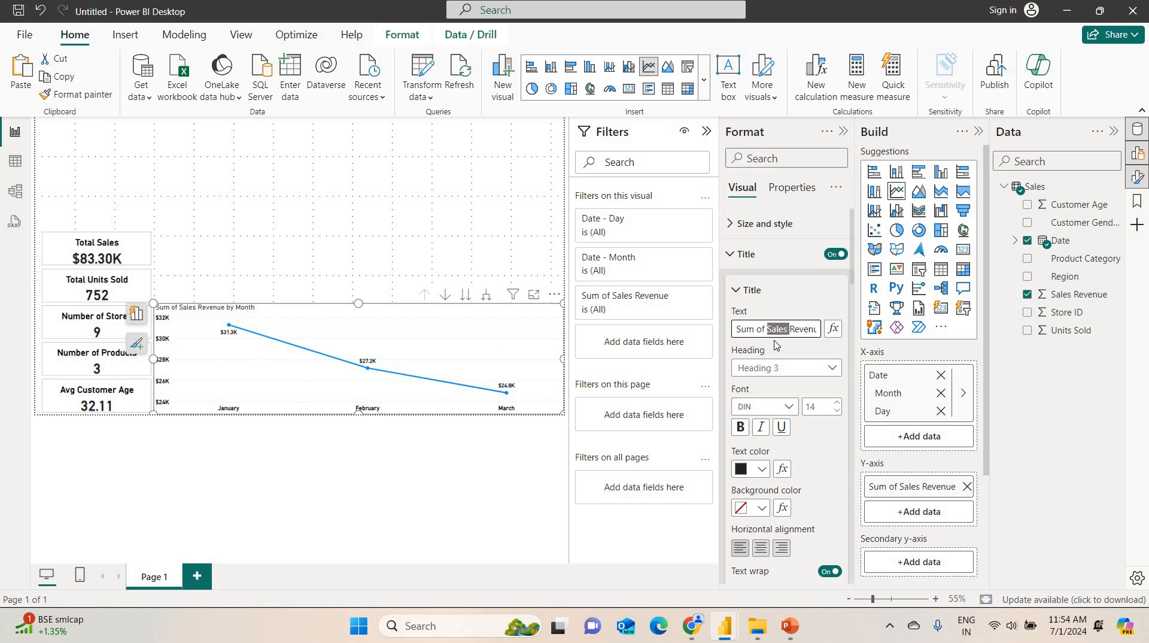
key(Left)
key(BackSpace)
key(BackSpace)
key(BackSpace)
key(BackSpace)
key(BackSpace)
key(BackSpace)
key(BackSpace)
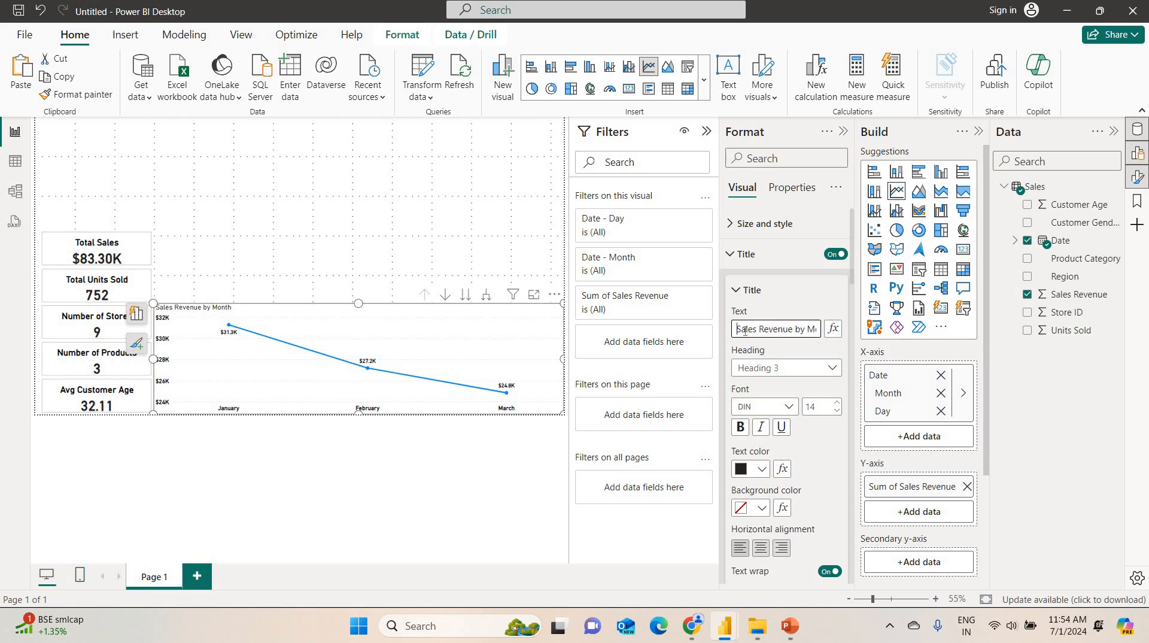
key(ctrl+shift+Right)
key(ctrl+shift+Right)
key(ctrl+shift+Right)
key(ctrl+shift+Right)
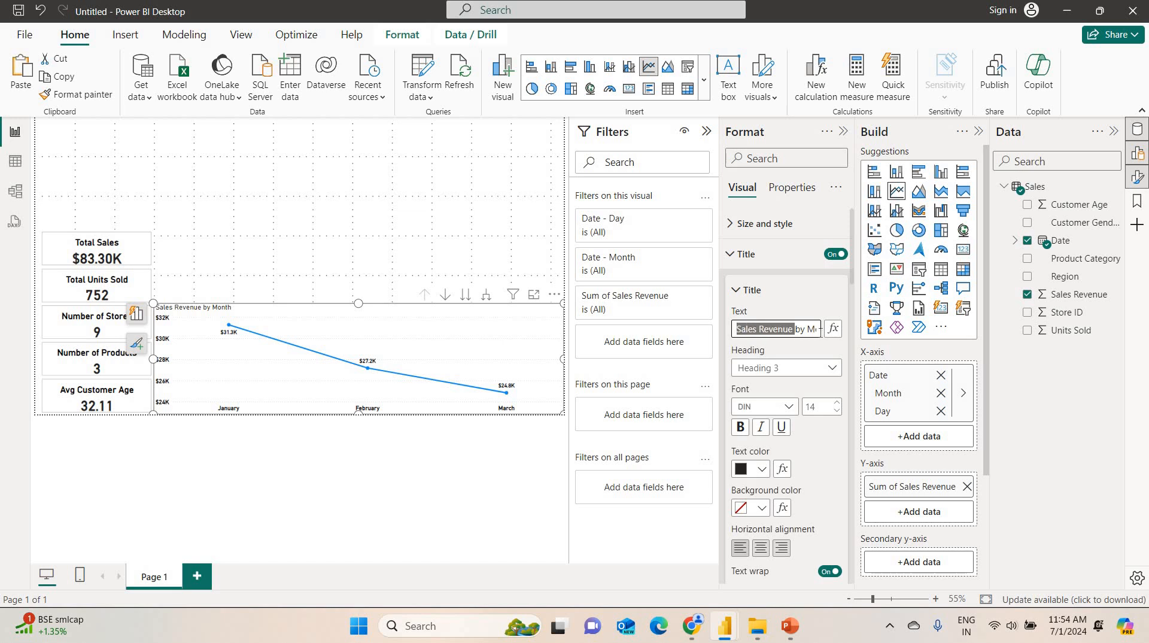
- Make the line chart's title bold at font size 18 and center it horizontally
click(743, 427)
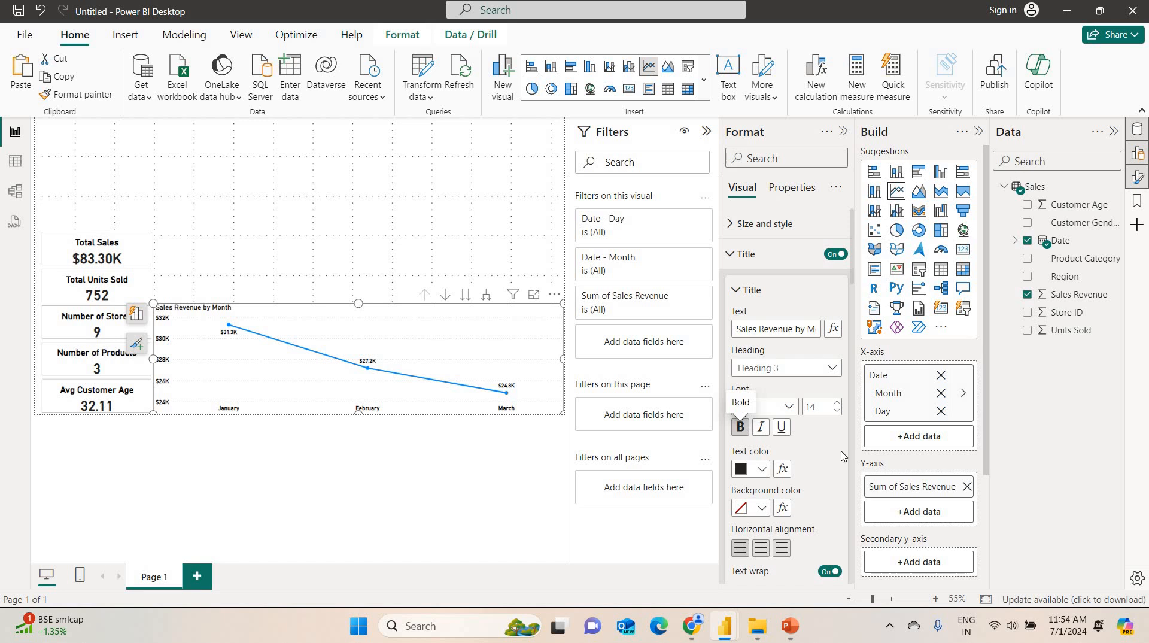
click(738, 427)
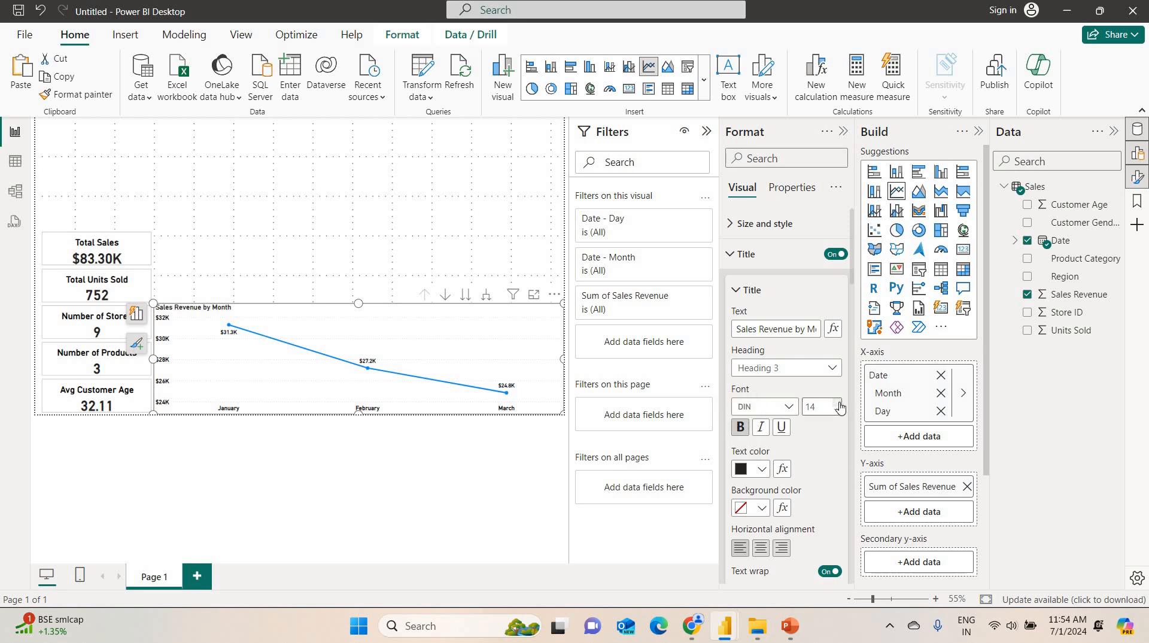
click(839, 404)
click(840, 405)
click(839, 405)
click(839, 405)
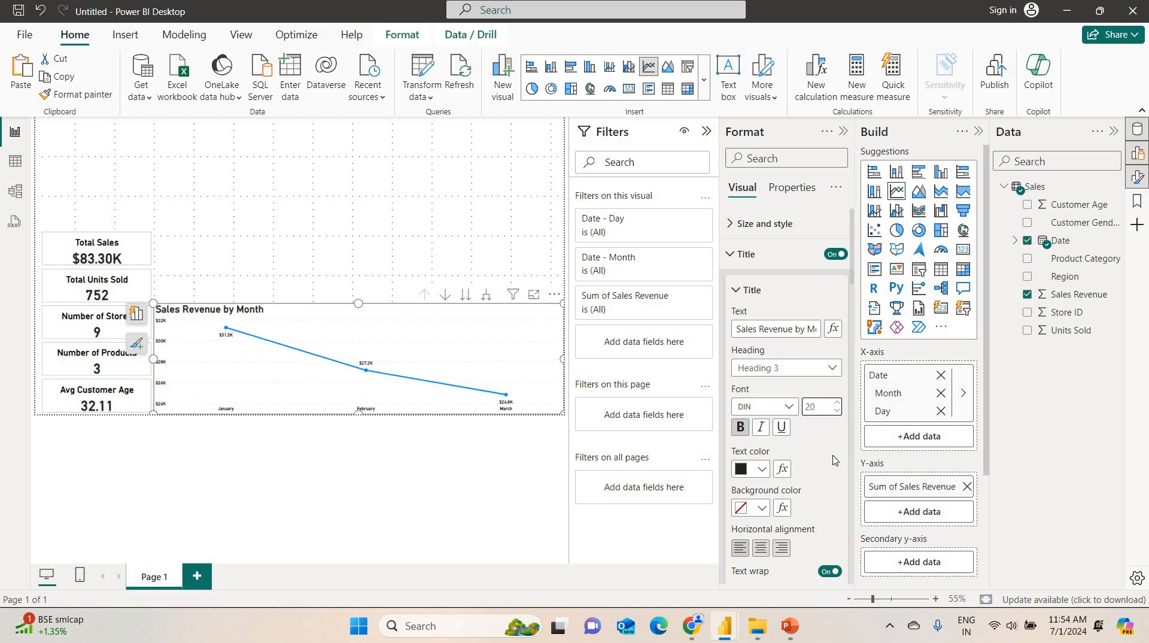
click(836, 412)
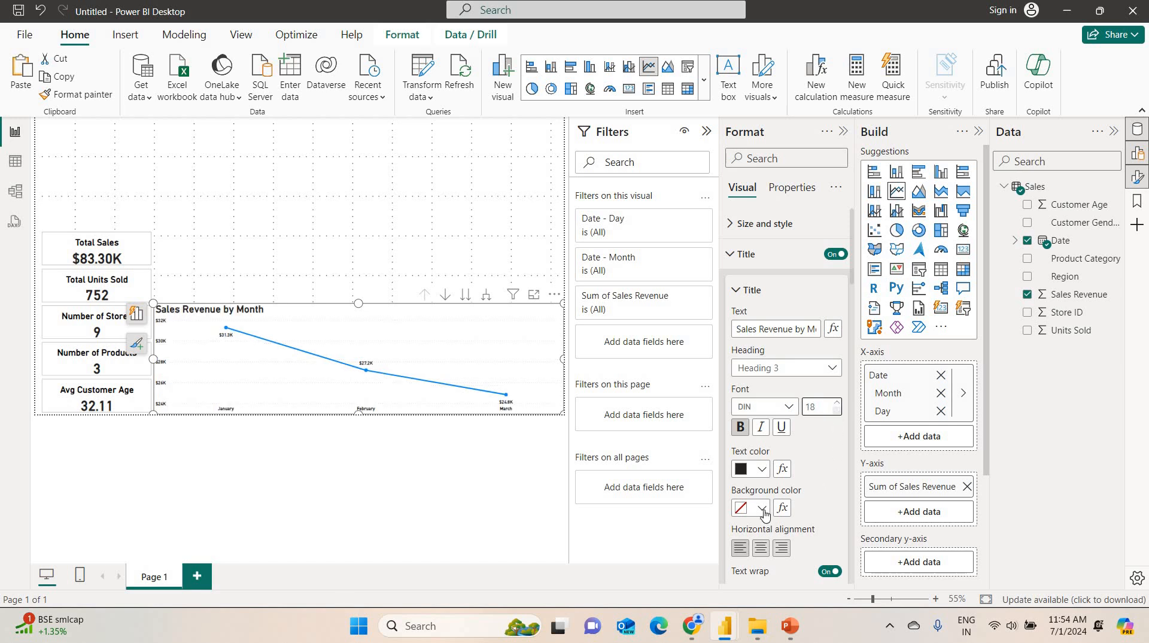
click(761, 547)
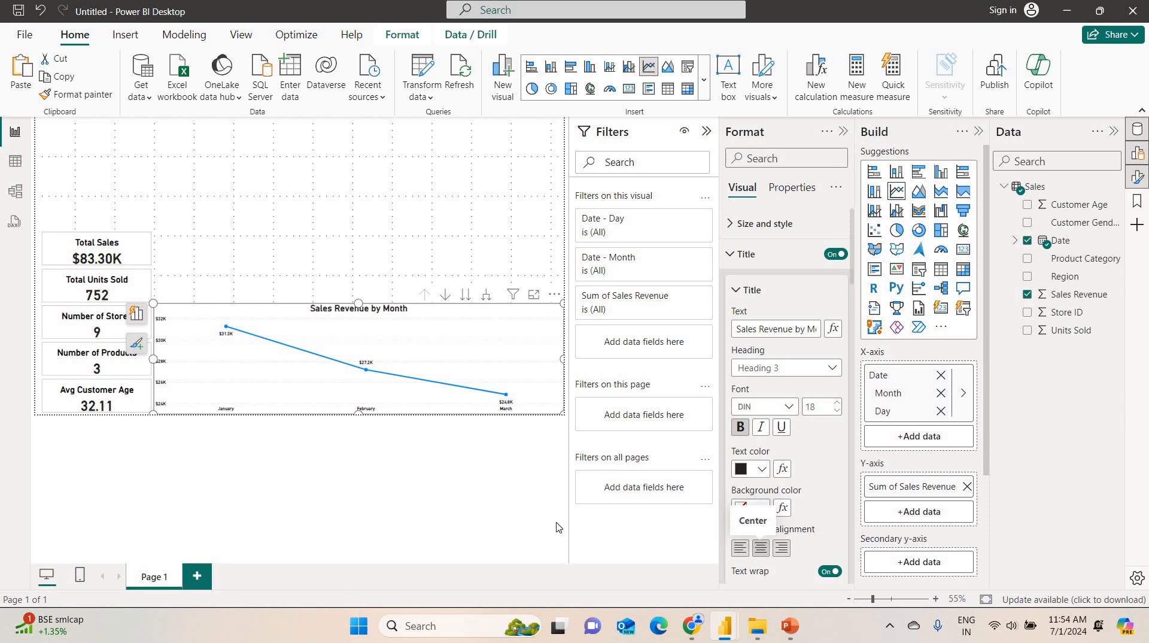
click(430, 492)
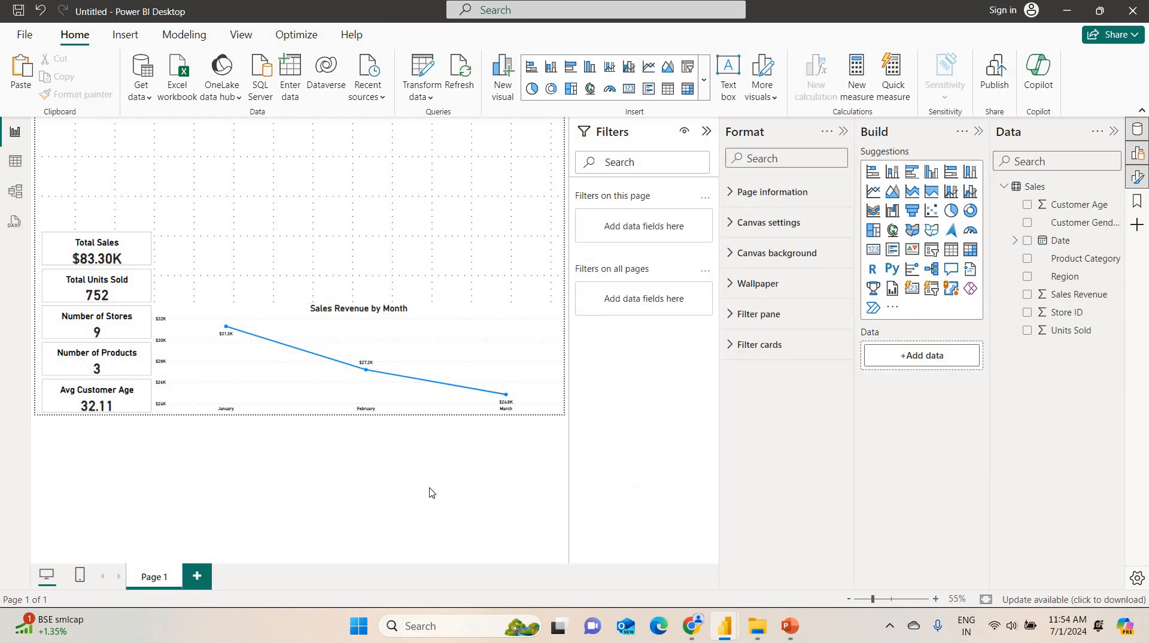
- Expand the line chart to day level, examine daily revenue across the months, and return to the monthly view
click(450, 341)
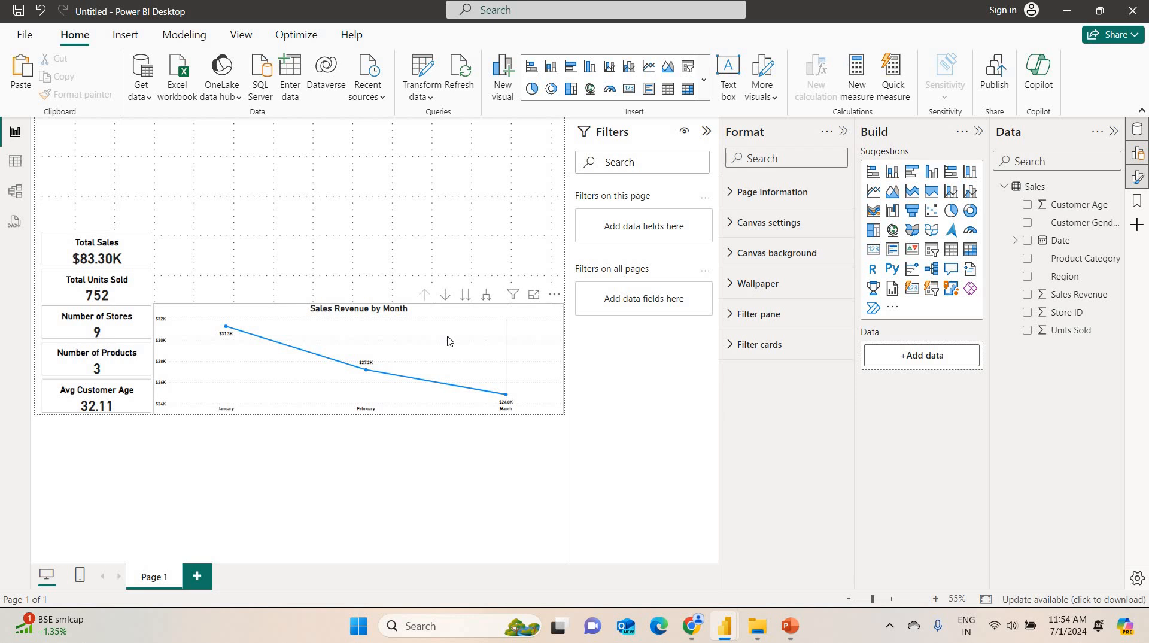
click(489, 296)
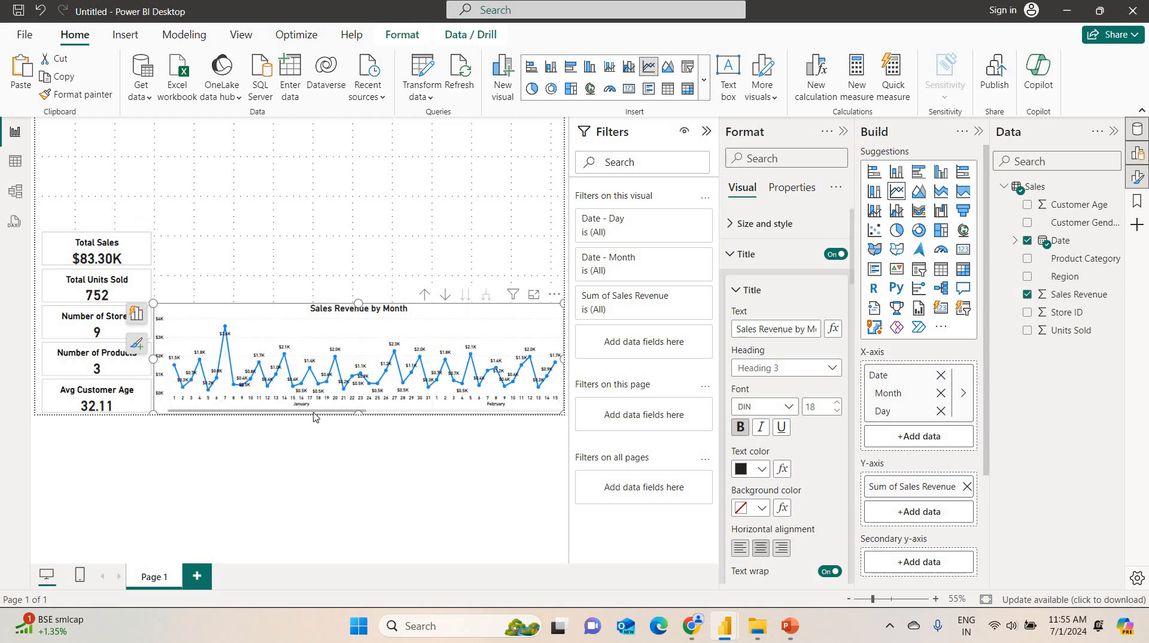
drag(363, 420, 523, 434)
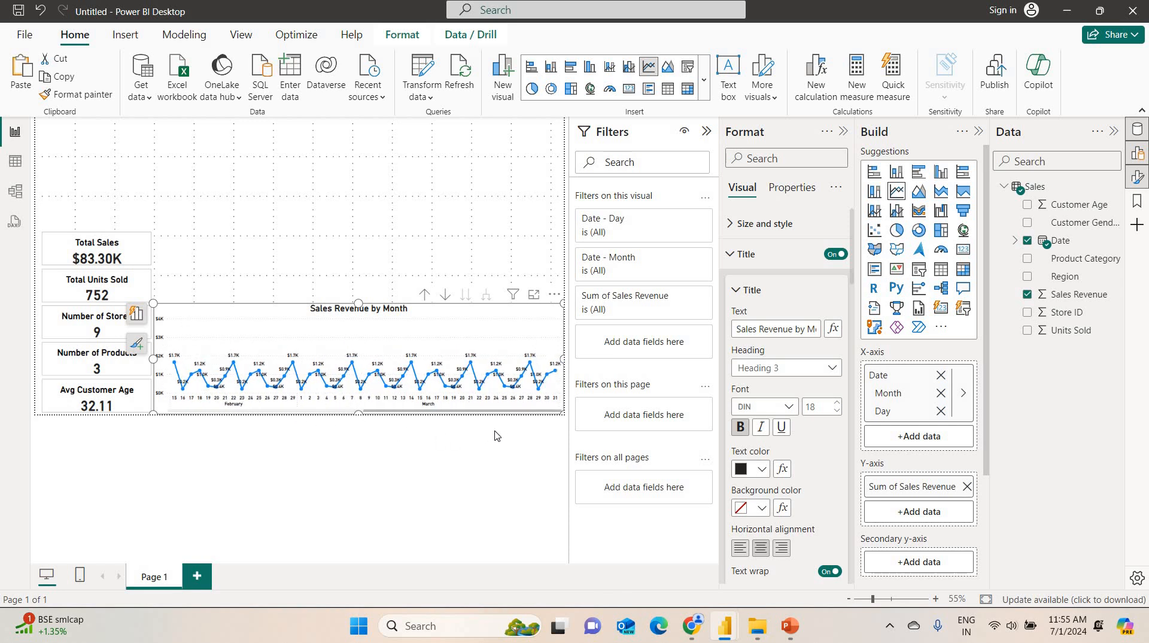
drag(401, 434, 210, 418)
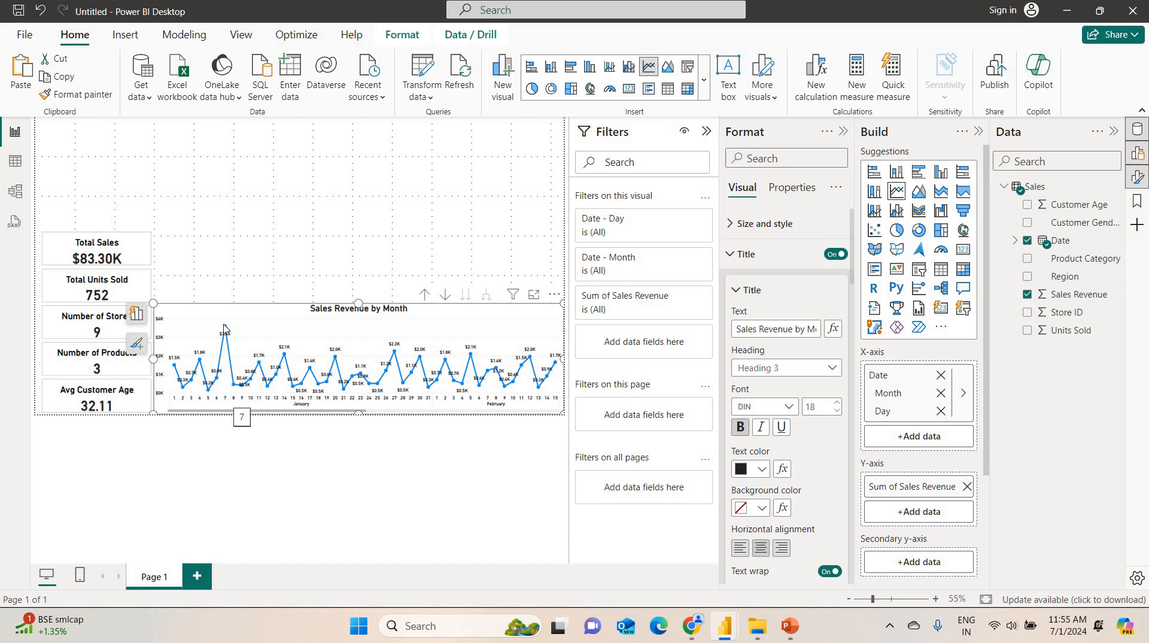
mouse_move(225, 328)
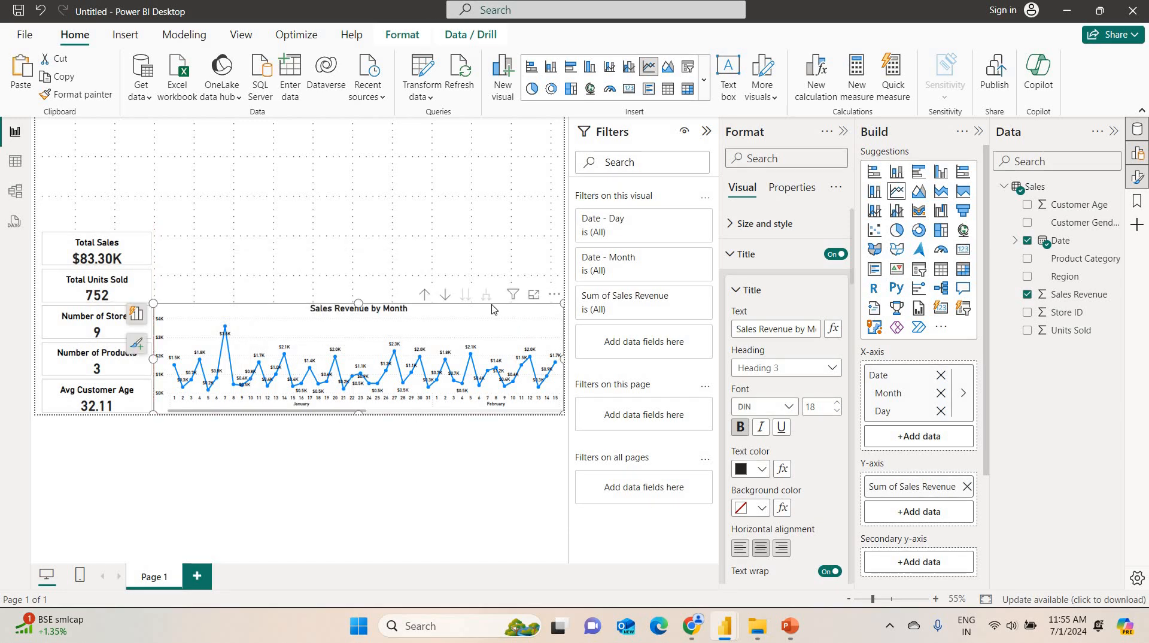
click(423, 295)
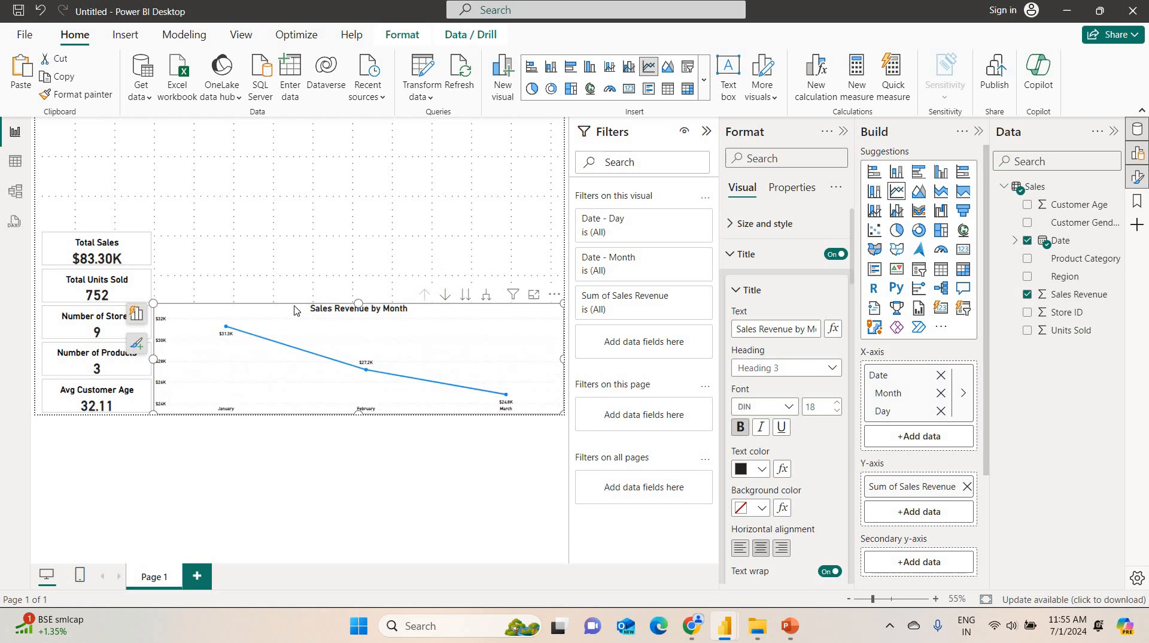
click(439, 475)
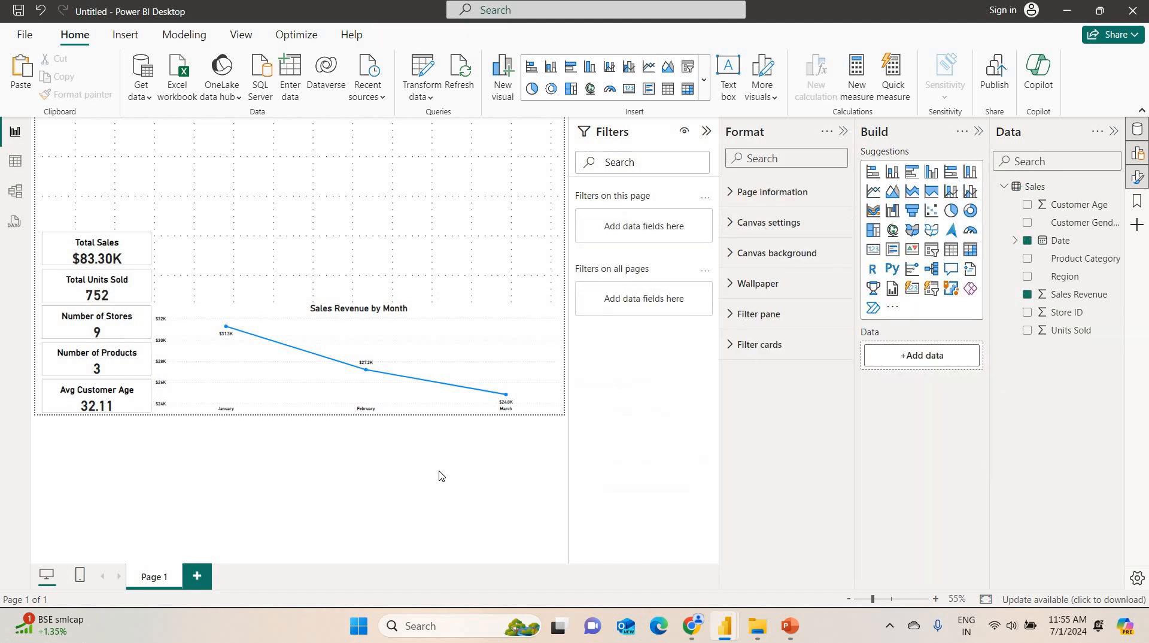
- Check the case study objectives in PowerPoint, and add a bar chart of Sales Revenue by Product Category to the Power BI report
click(785, 633)
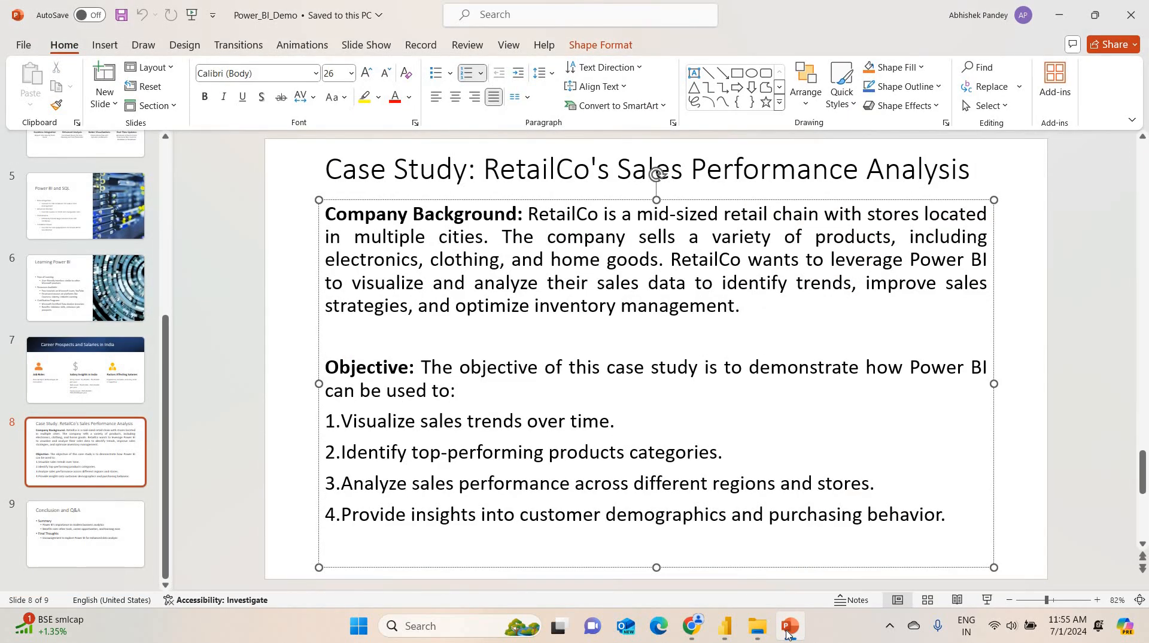
click(787, 634)
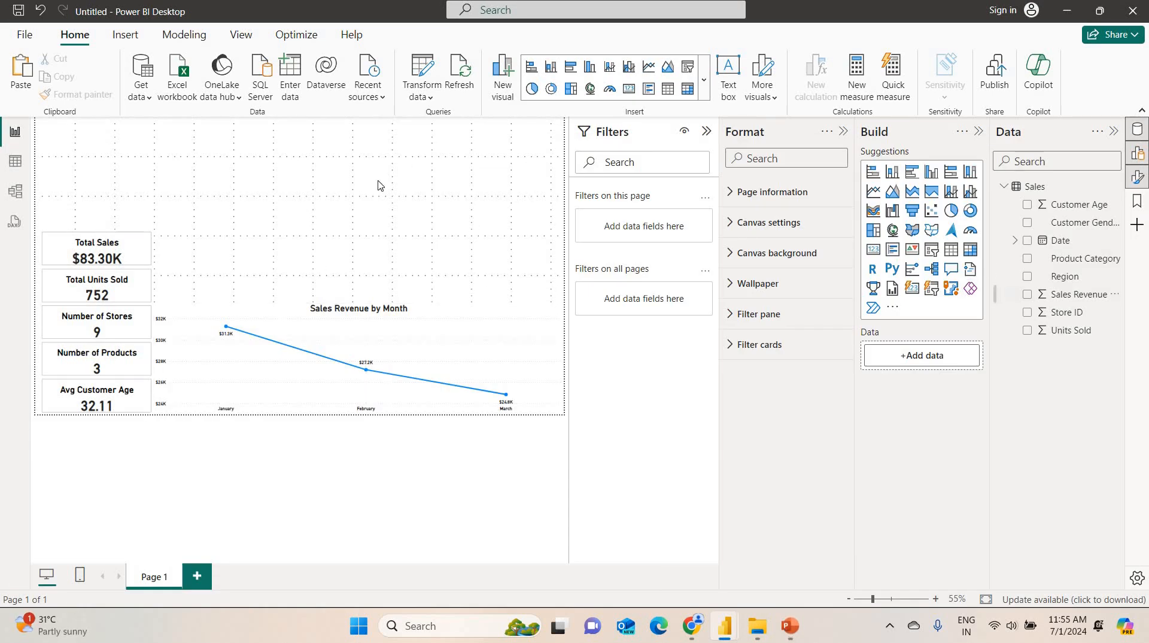
click(1026, 259)
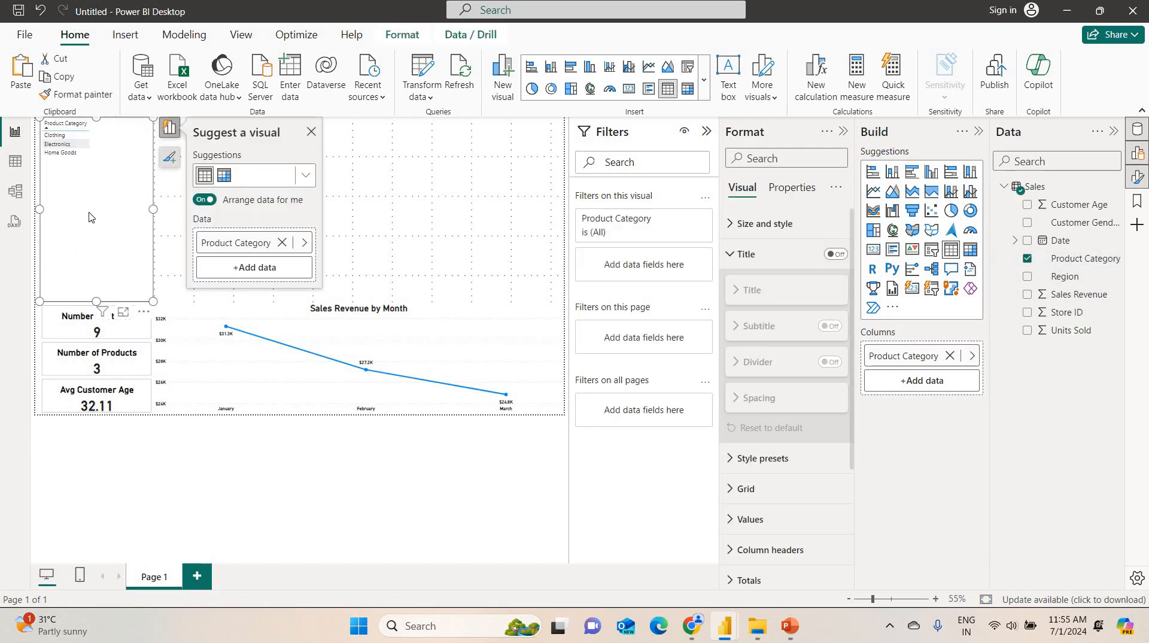
drag(244, 241, 297, 211)
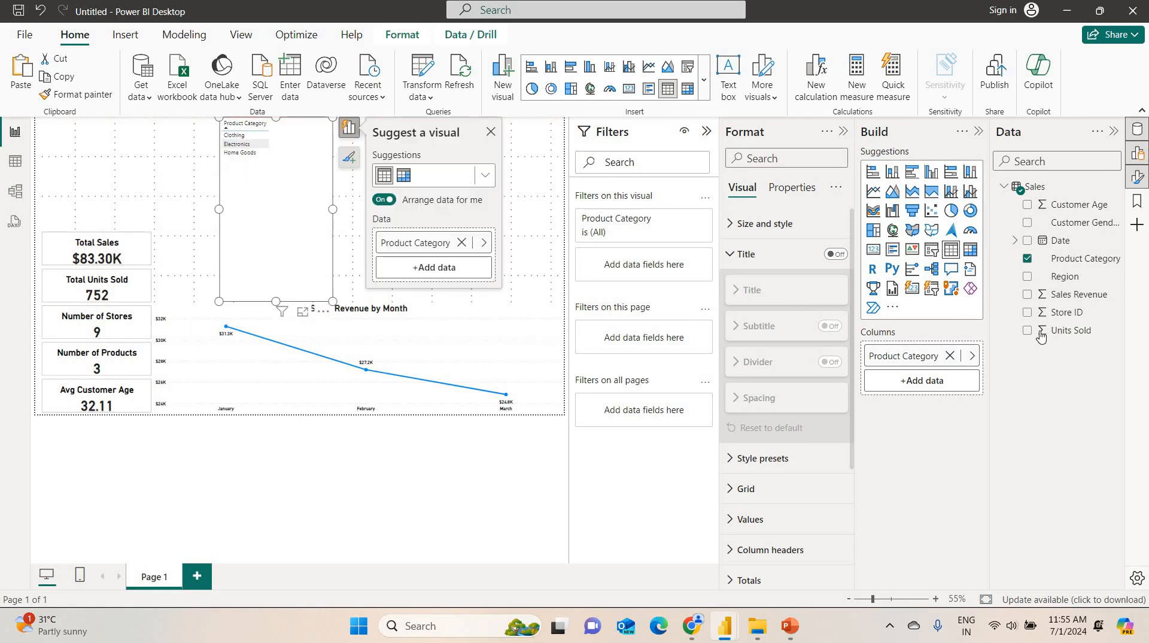
click(1027, 295)
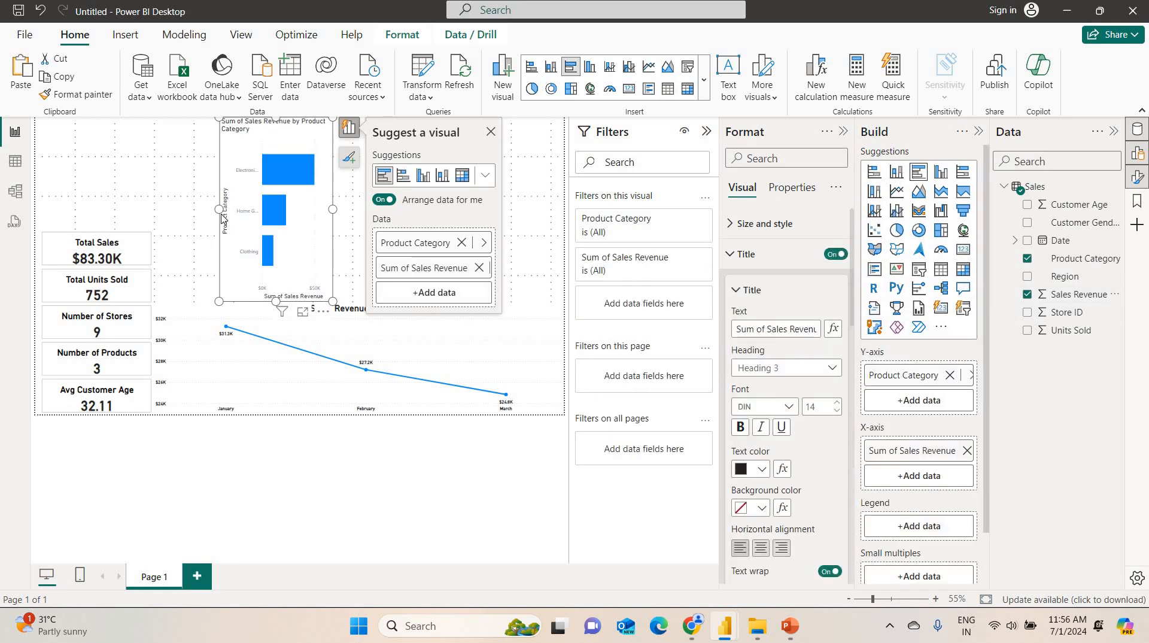
- Widen the Product Category bar chart to span the full width above the line chart
drag(184, 218, 154, 219)
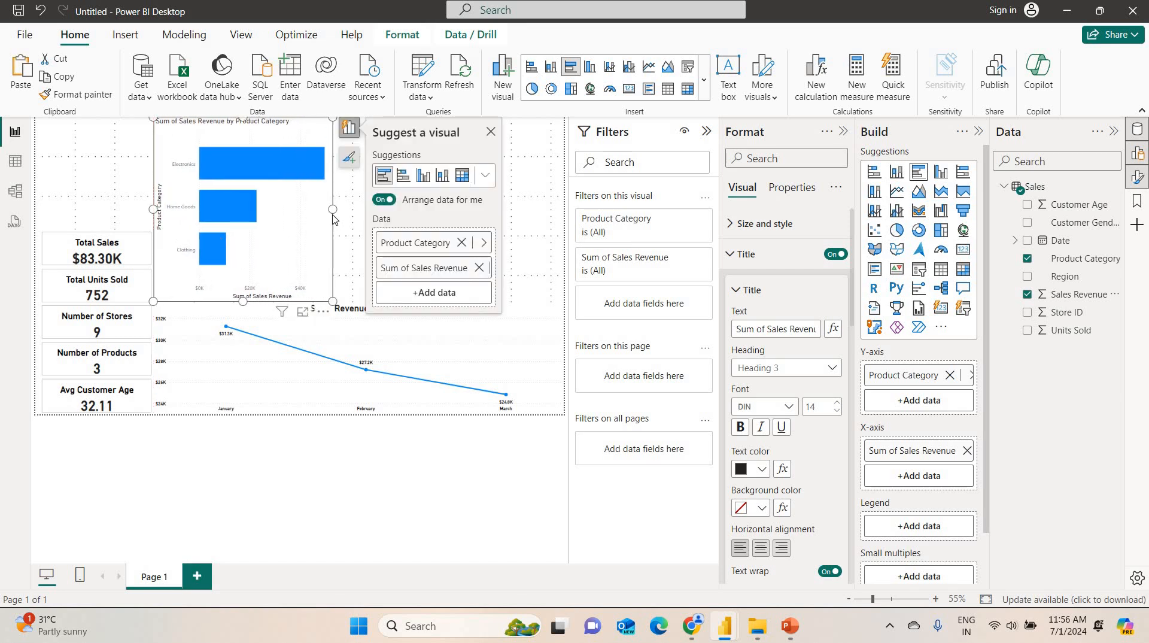
drag(394, 211, 554, 222)
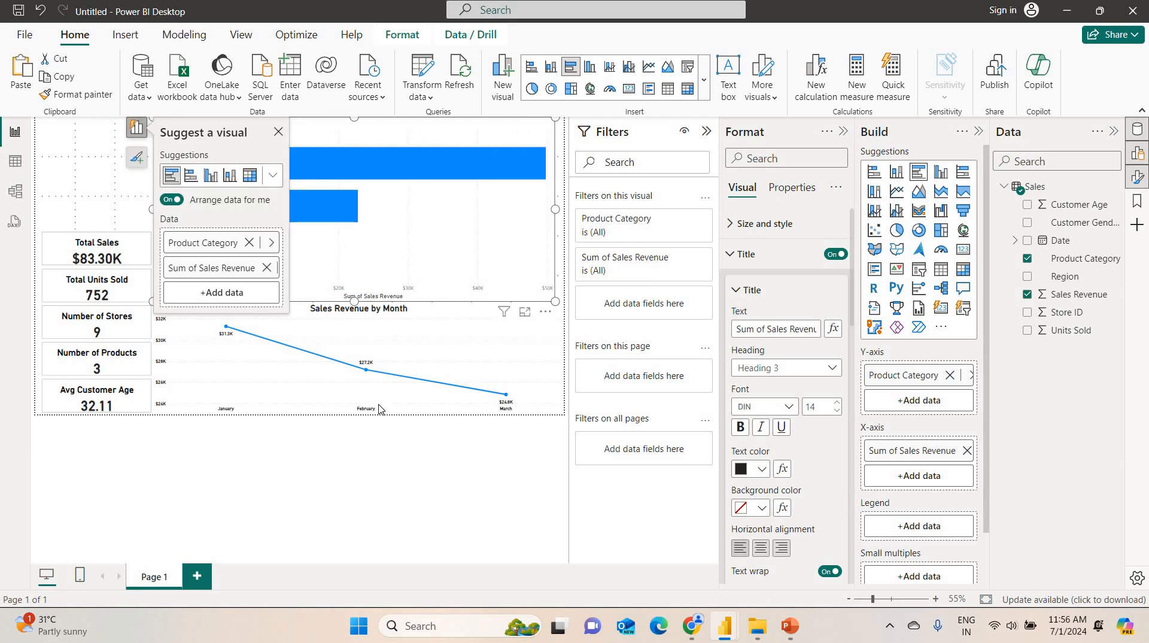
key(Escape)
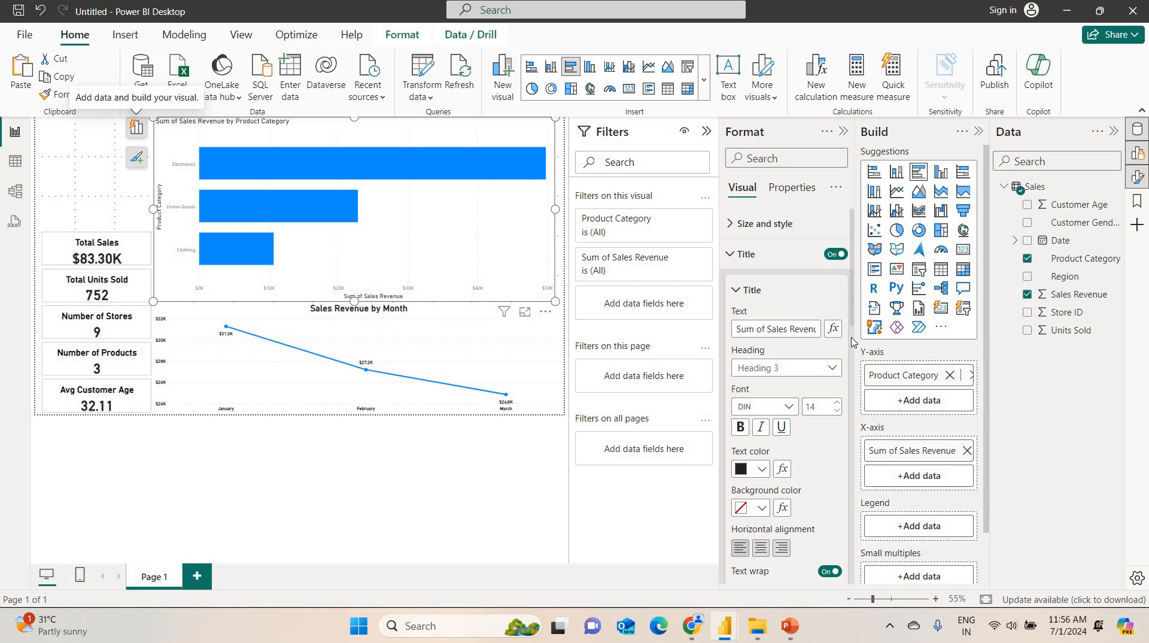
- Turn on data labels for the Product Category bar chart and copy the line chart's formatting onto it
scroll(850, 381, down, 2)
scroll(849, 381, down, 10)
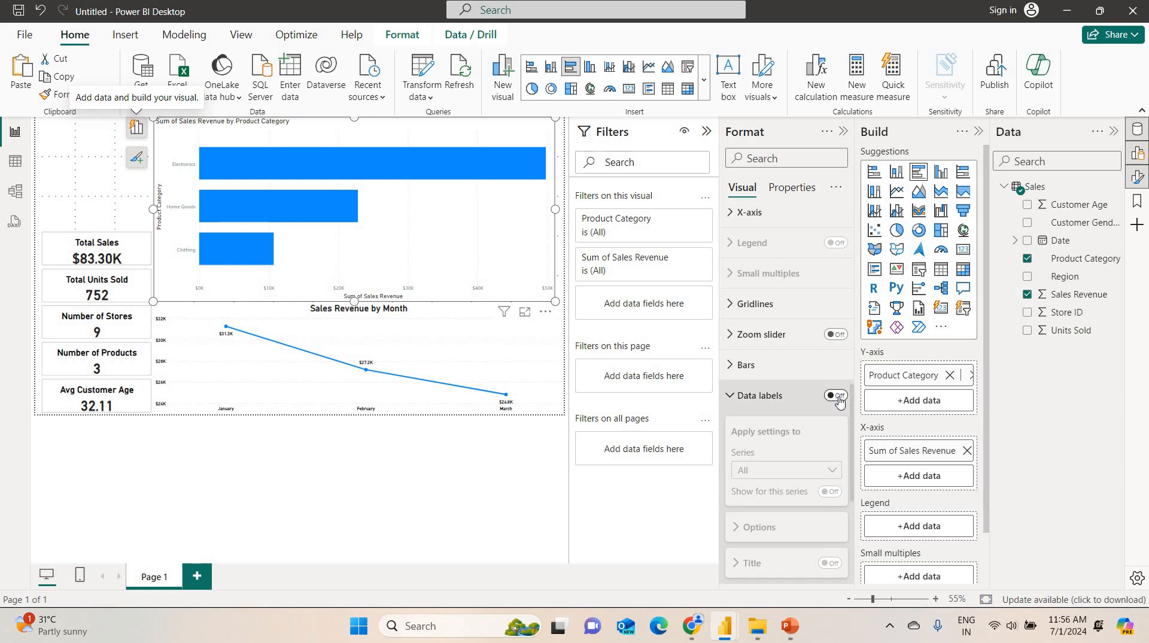
click(835, 396)
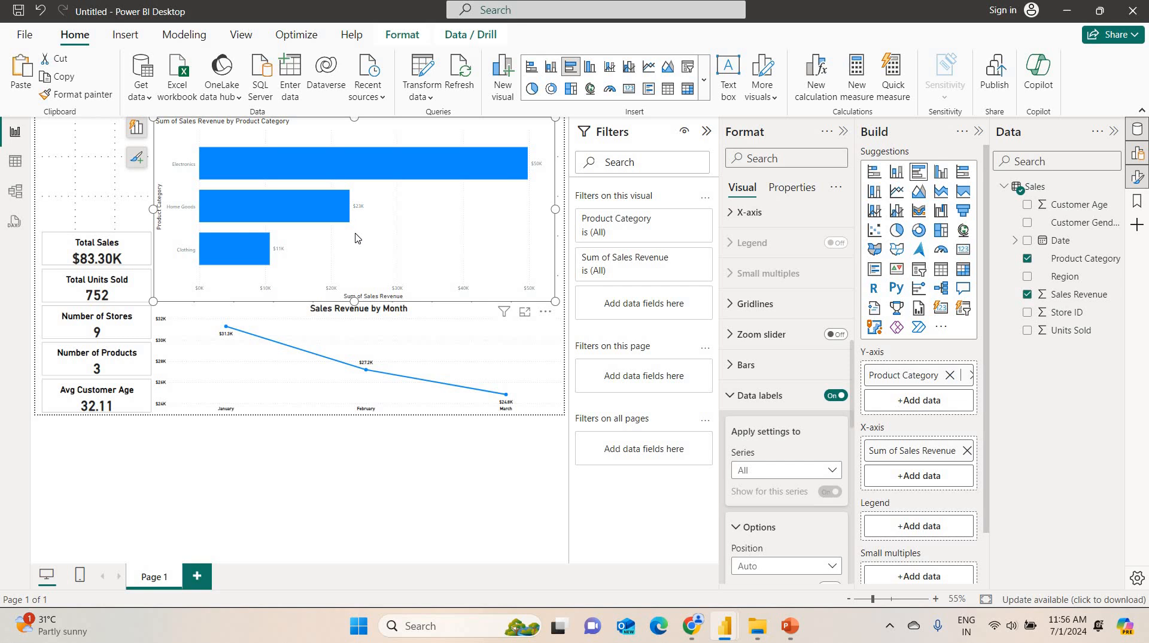
click(454, 345)
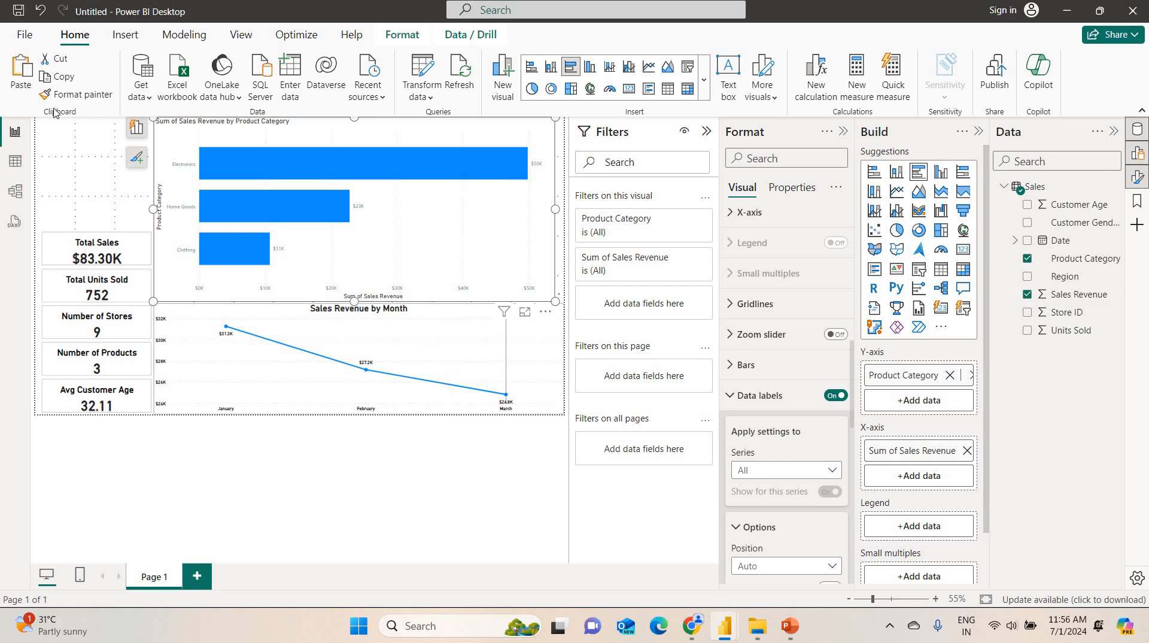
click(442, 220)
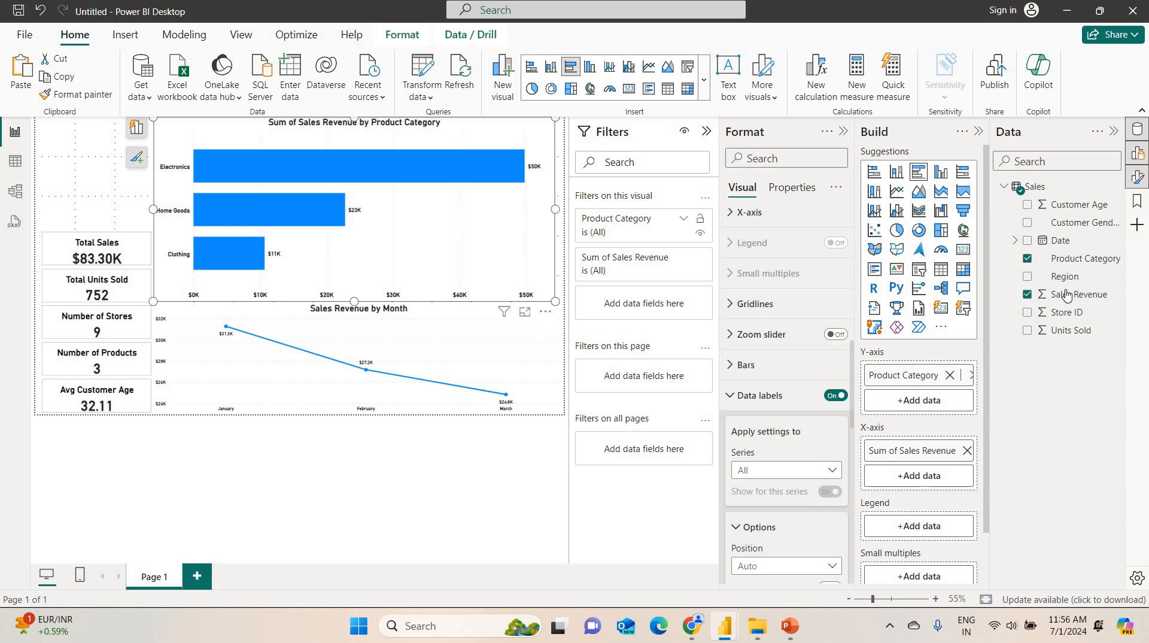
- Add Region as the bar chart's legend and try the stacked column type before returning to clustered bars
drag(1082, 278, 938, 528)
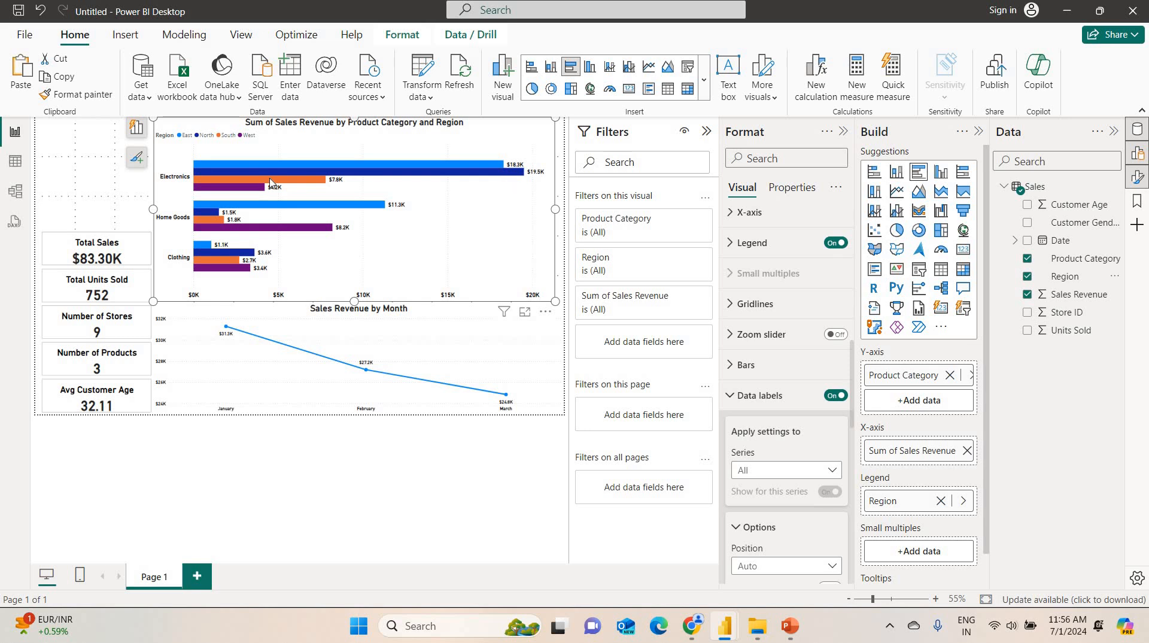
click(896, 172)
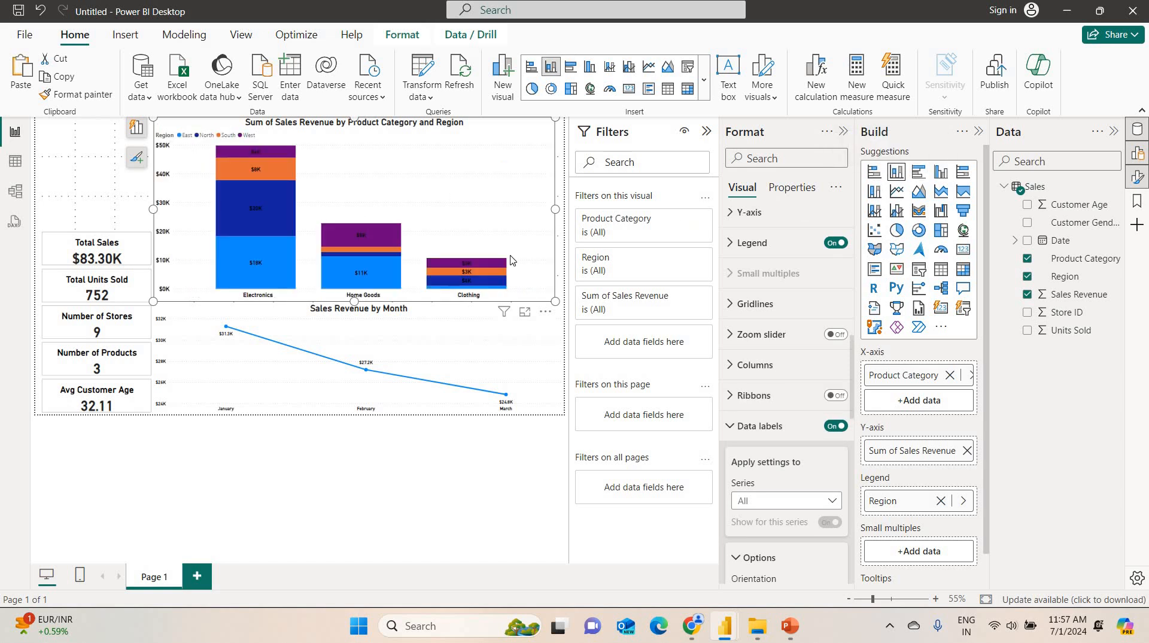
click(917, 175)
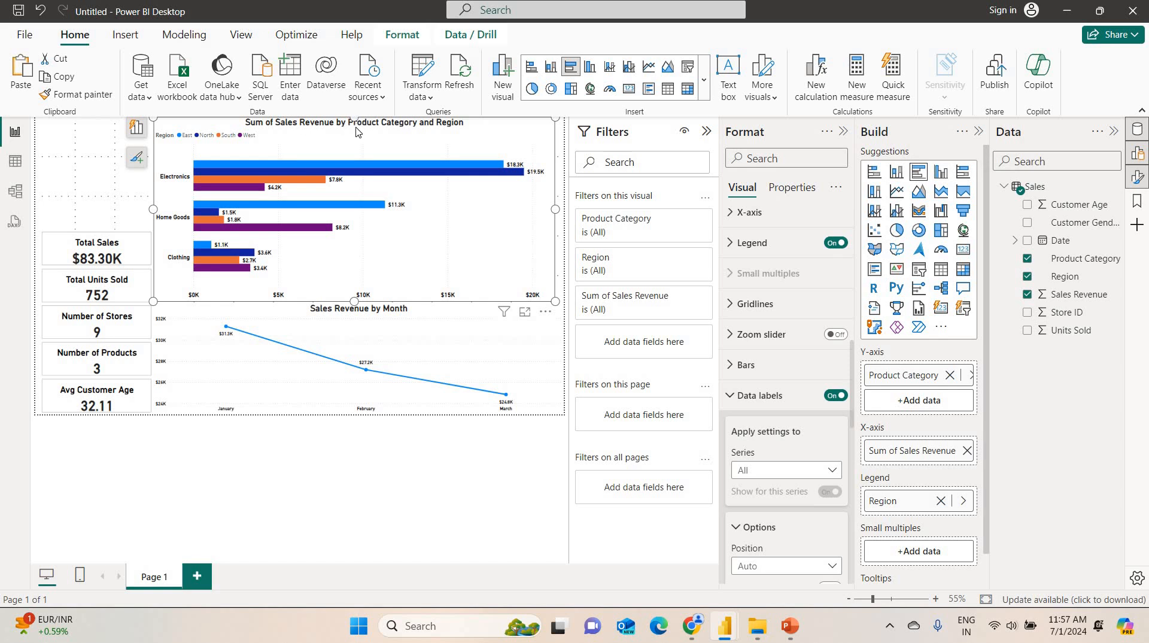
- Change the chart to clustered columns and shrink it to the right half of the area above the line chart
drag(354, 119, 353, 159)
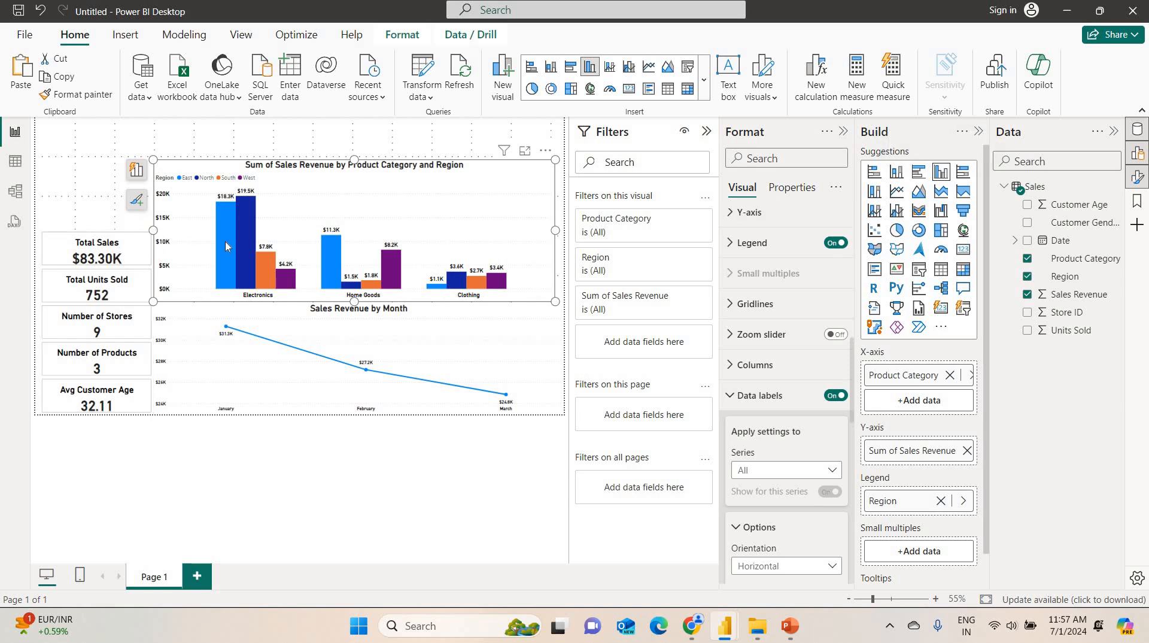
drag(154, 251, 327, 263)
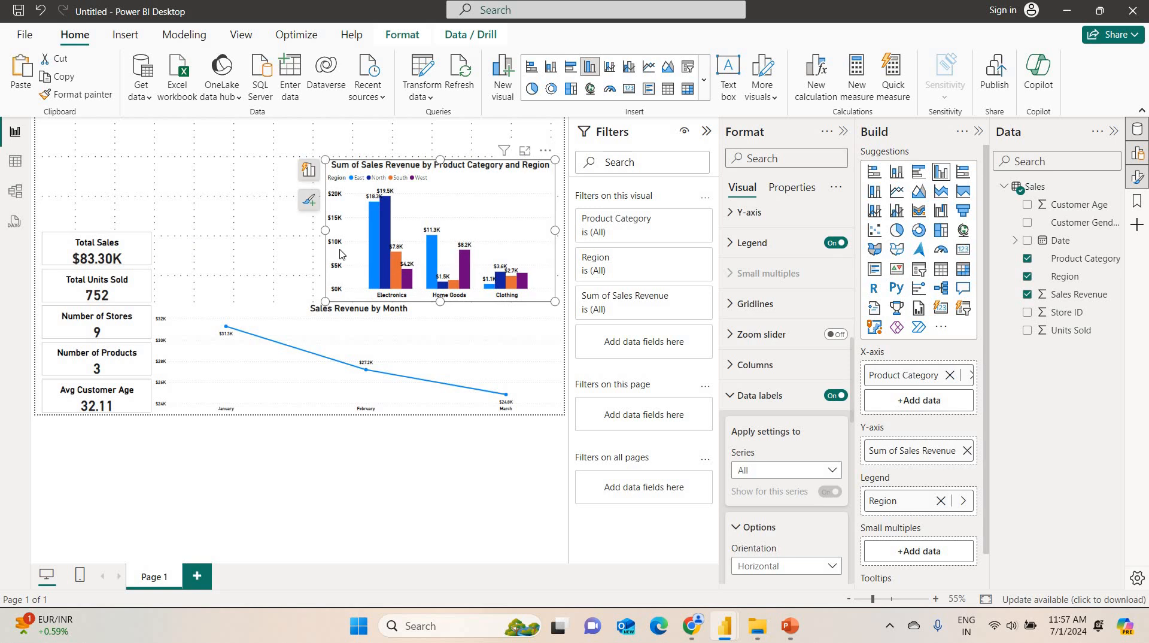
click(707, 131)
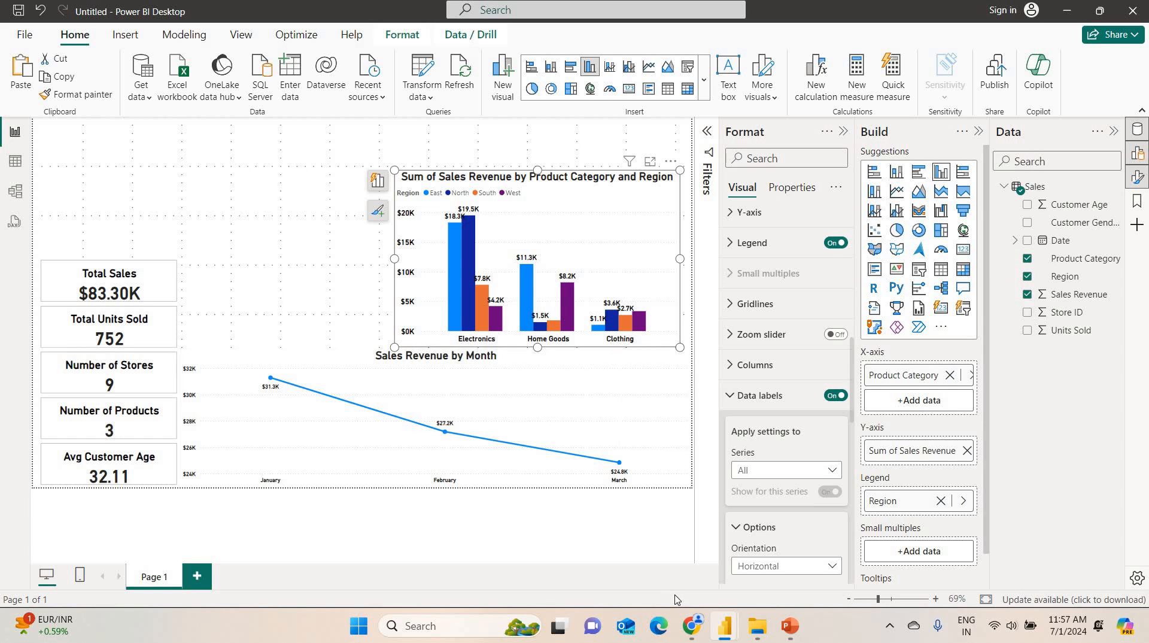
- Add a visual for Store ID with its aggregation set to Don't summarize, and look through the listed stores
click(309, 271)
click(1026, 311)
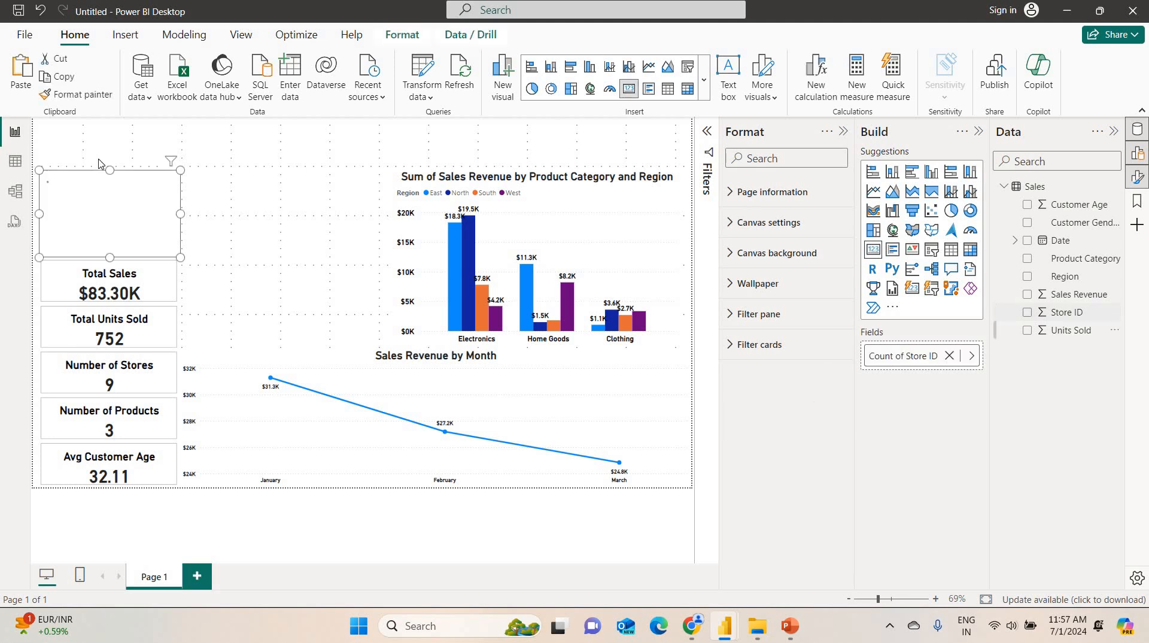
click(969, 356)
click(1025, 392)
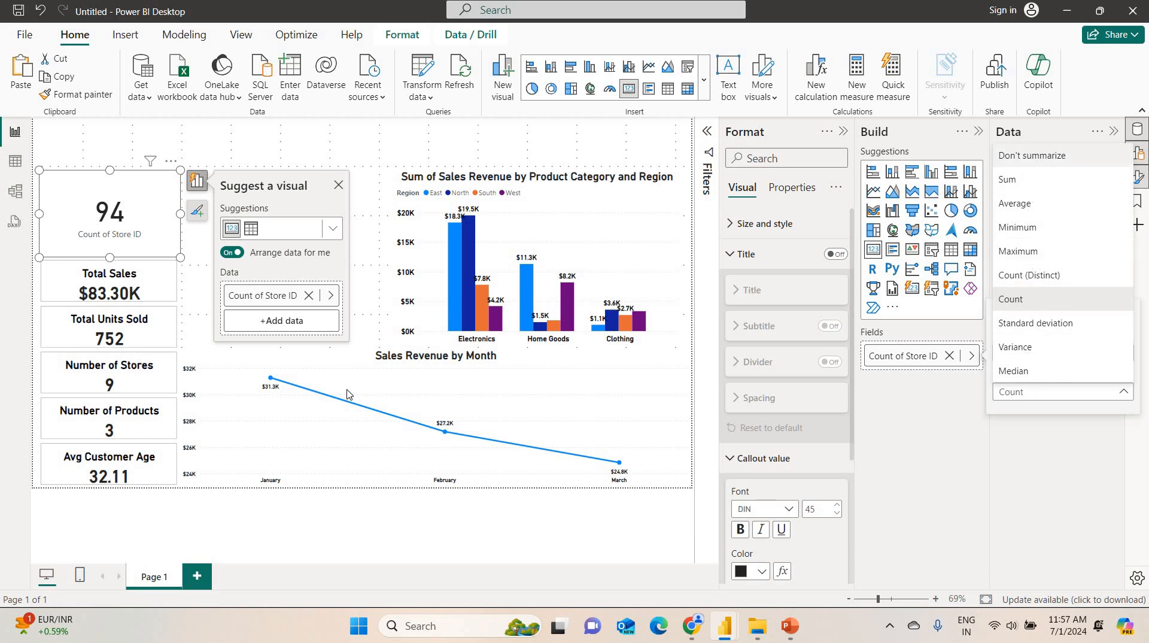
click(1033, 154)
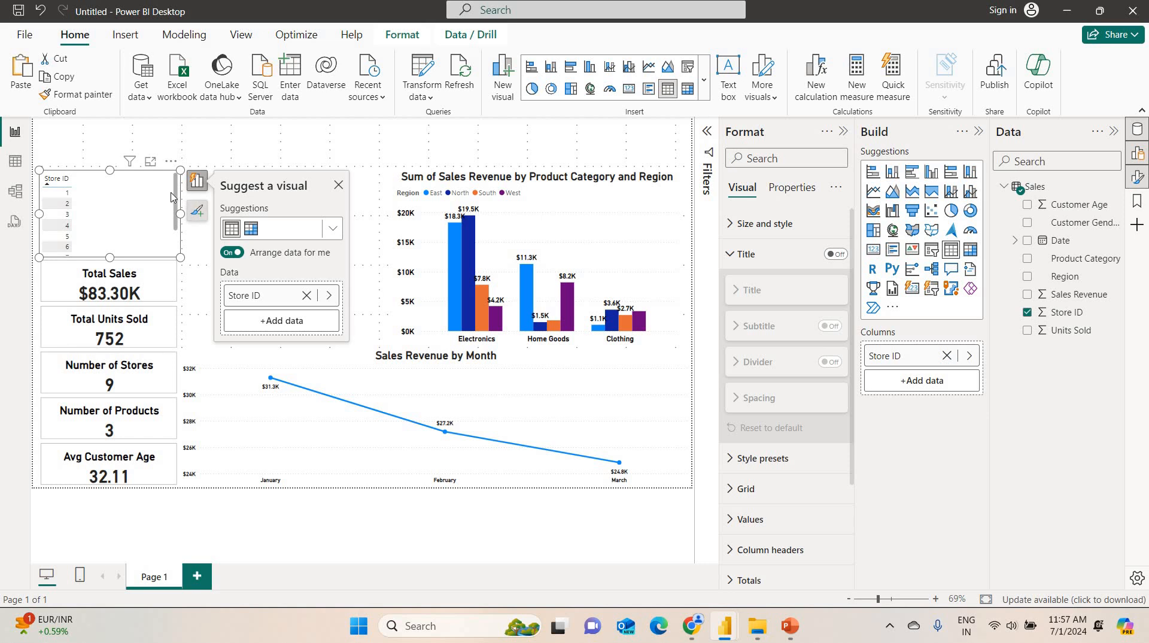
drag(175, 196, 178, 239)
drag(190, 194, 190, 188)
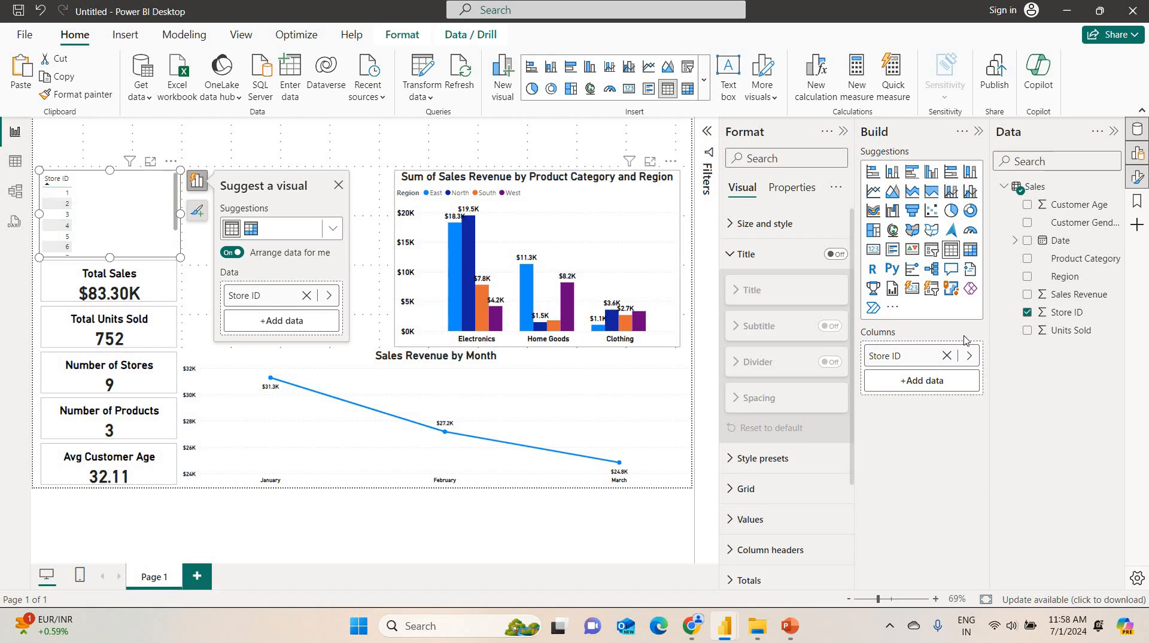
- Add Sales Revenue to the Store ID visual and change it to a stacked bar chart
click(1028, 295)
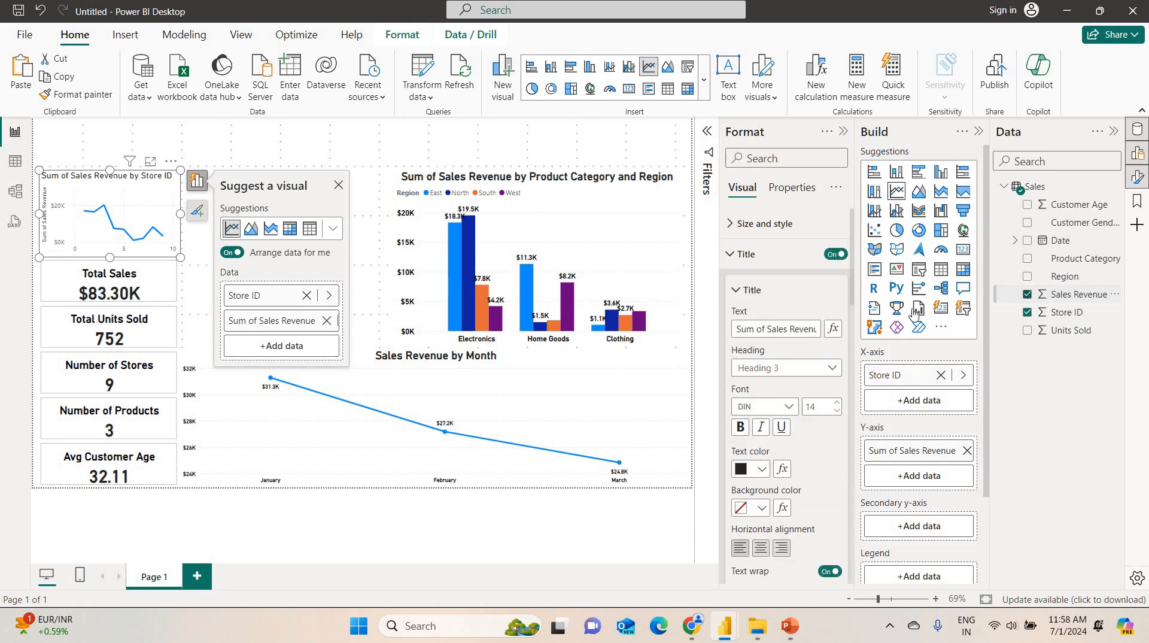
click(880, 178)
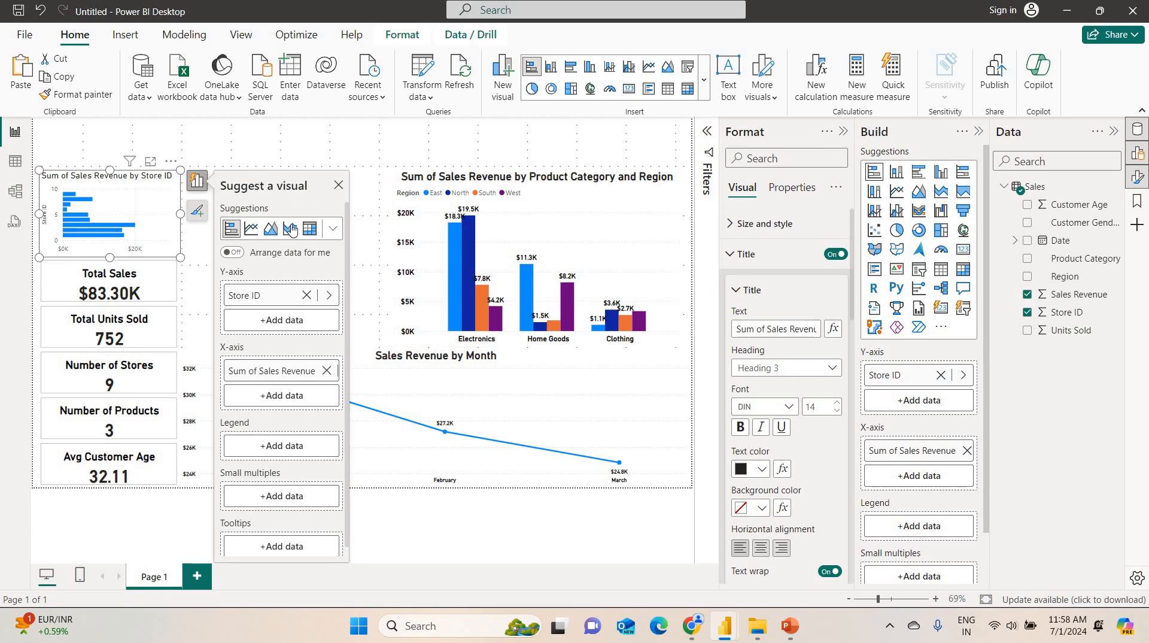
click(133, 207)
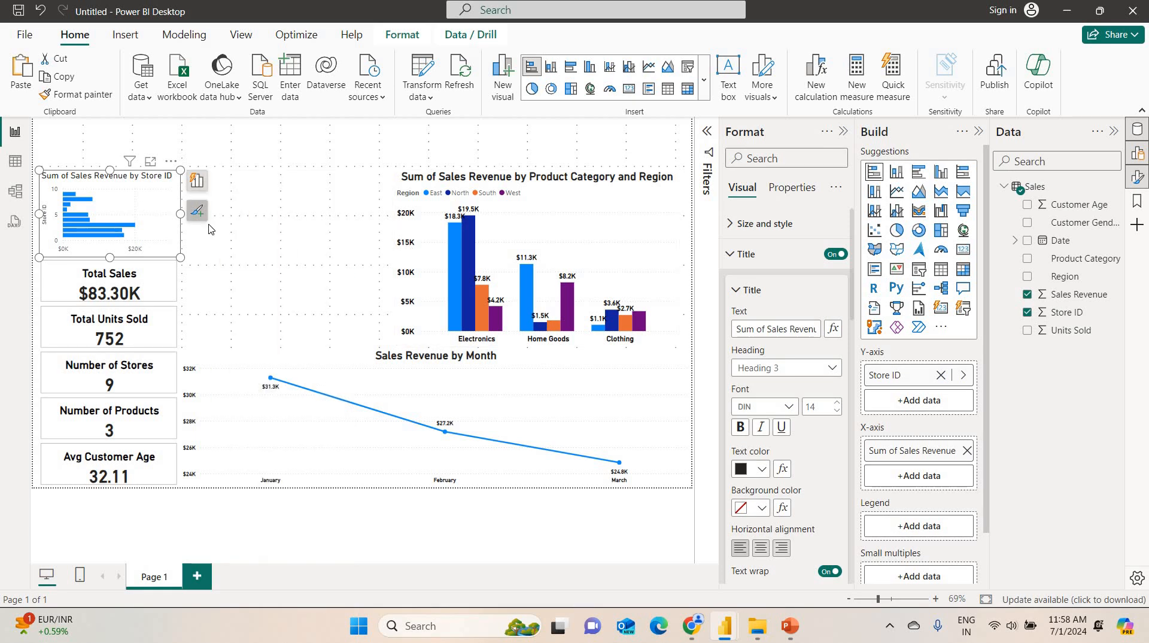
- Fit the Store ID chart into the space beside the clustered column chart and copy the column chart's formatting onto it
drag(54, 167, 221, 211)
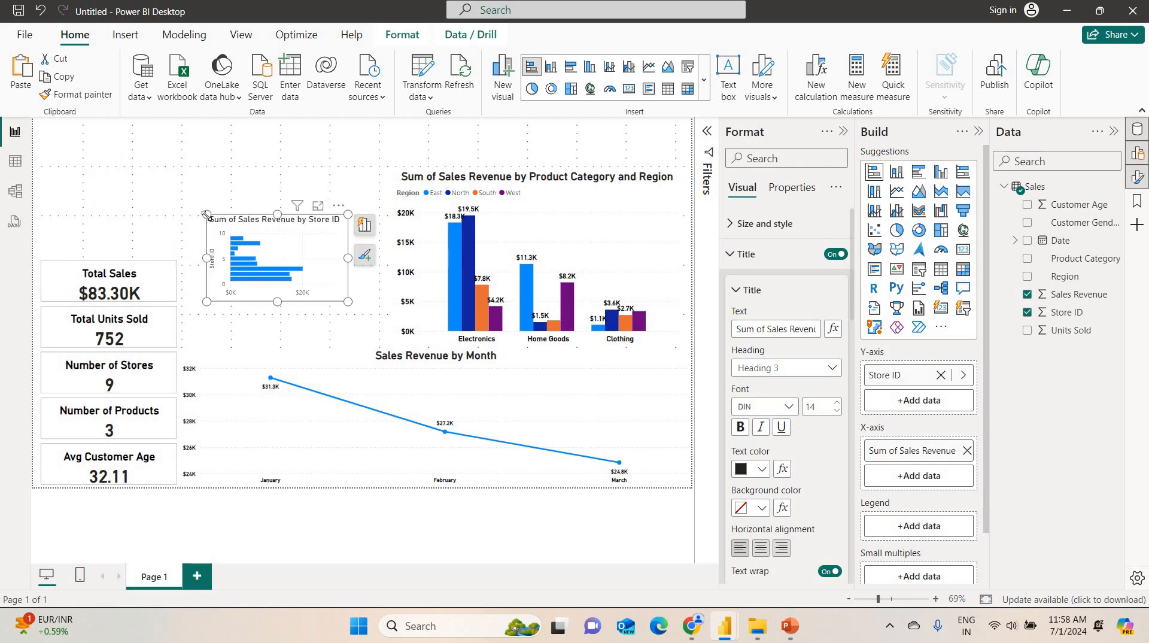
drag(179, 166, 179, 166)
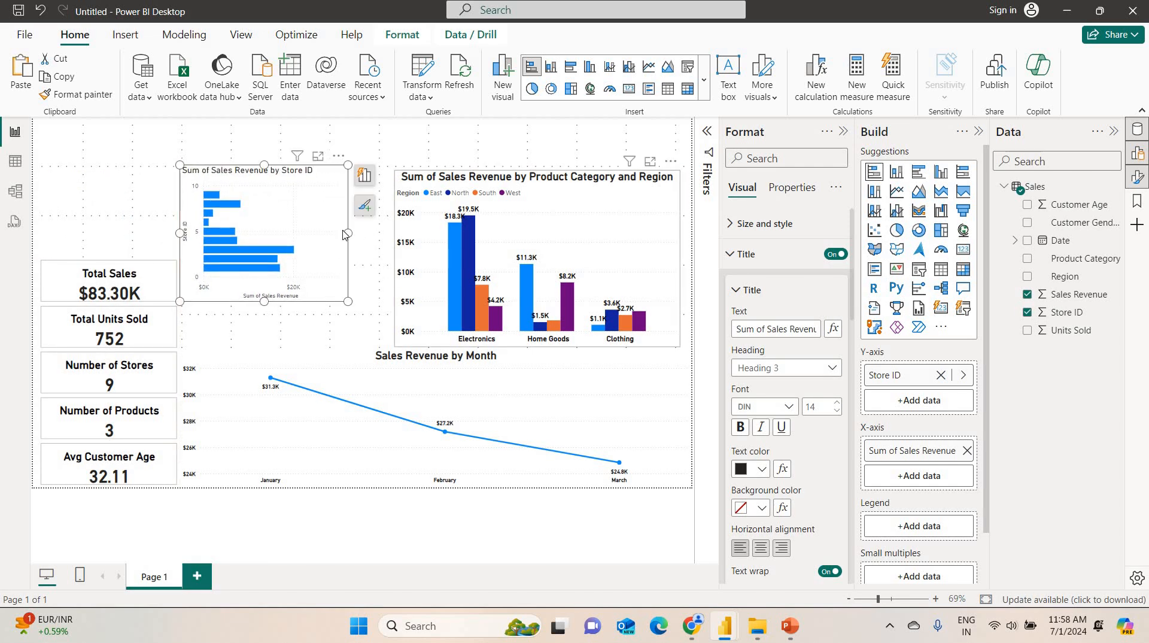
drag(347, 233, 386, 233)
drag(285, 303, 292, 341)
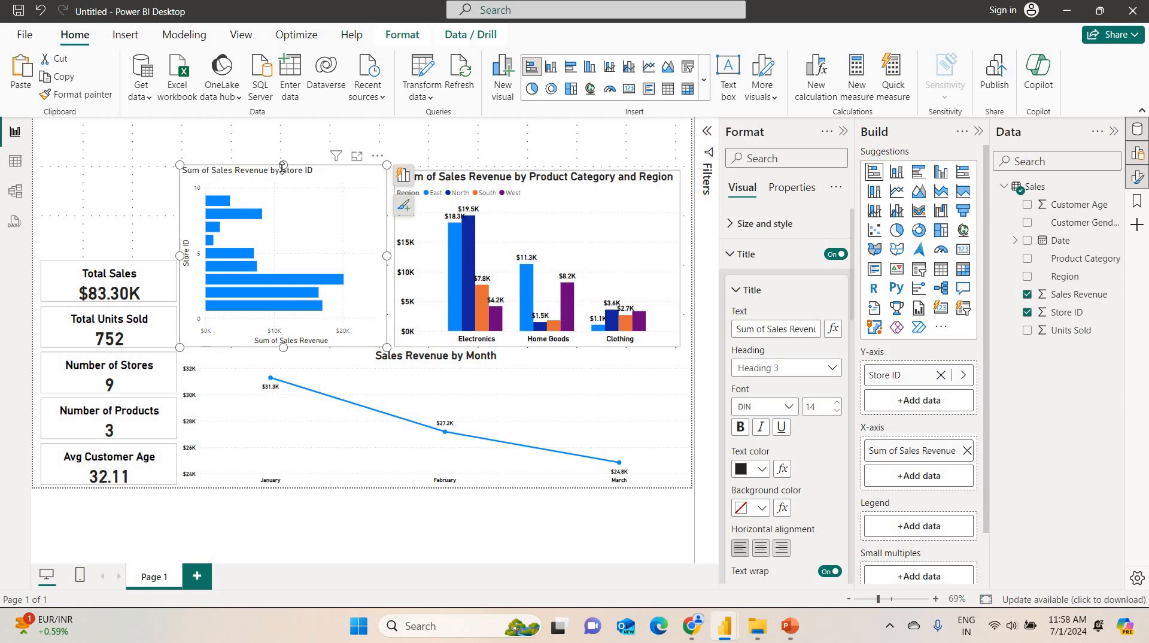
drag(283, 165, 284, 184)
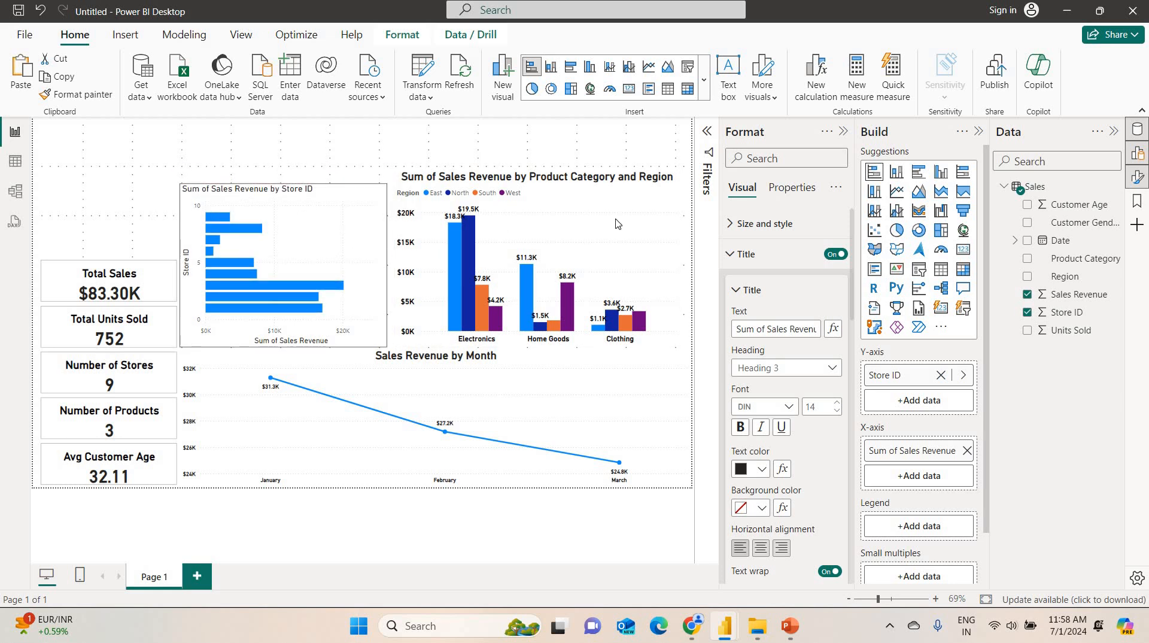
click(57, 96)
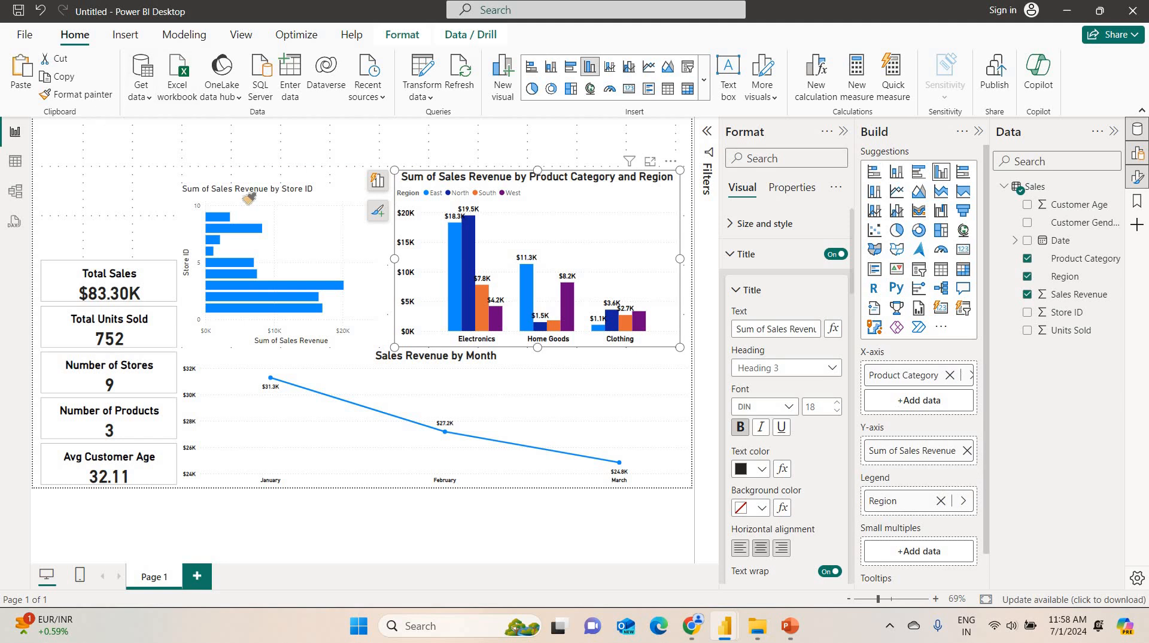
click(334, 239)
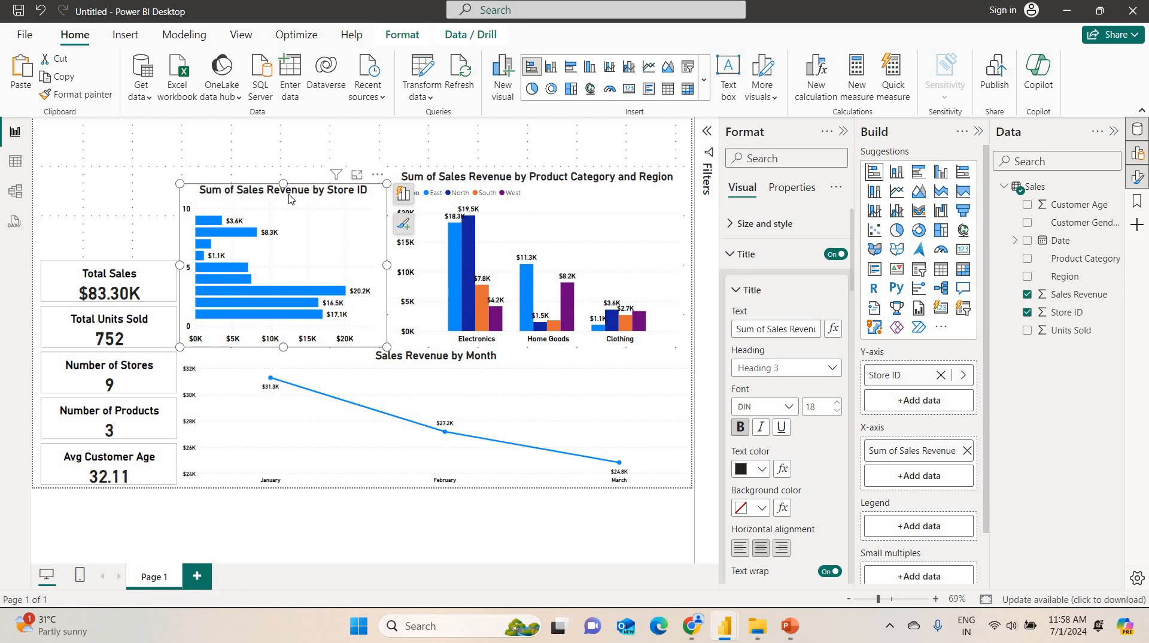
- Change the clustered column chart's title text to "Sales Revenue by Product Category and Region"
click(510, 176)
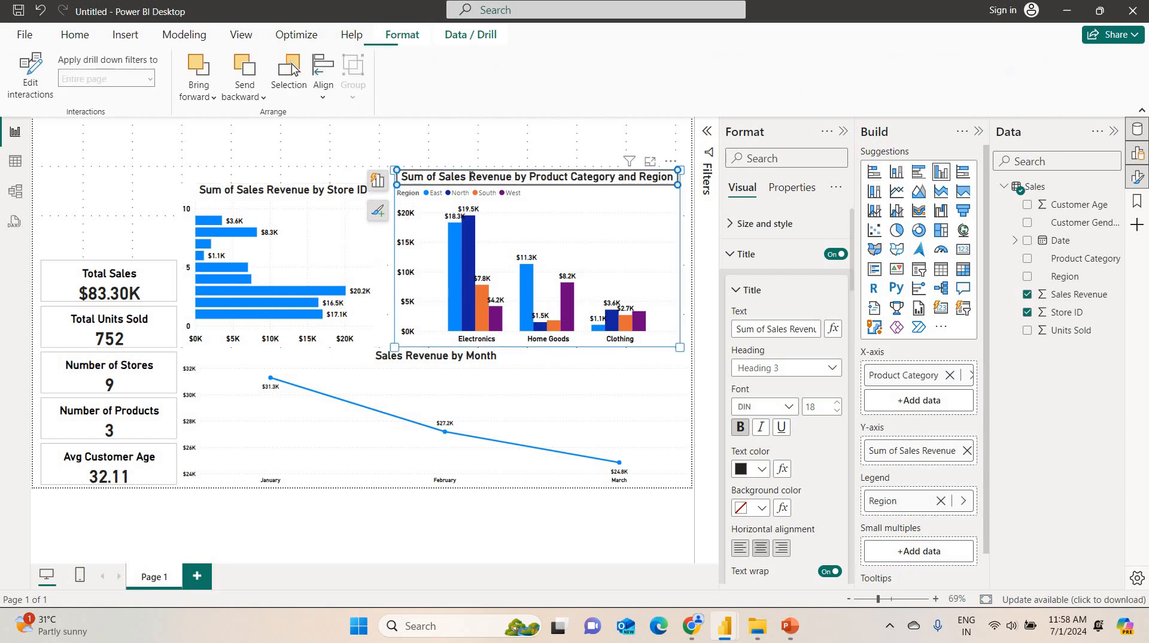
double_click(450, 187)
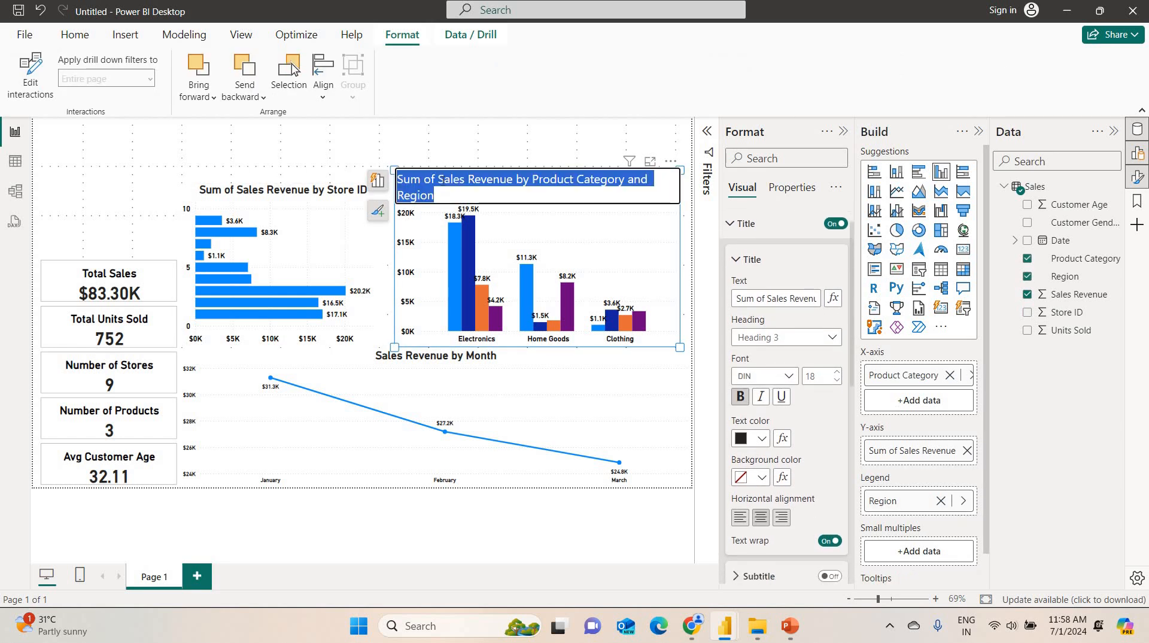
click(451, 191)
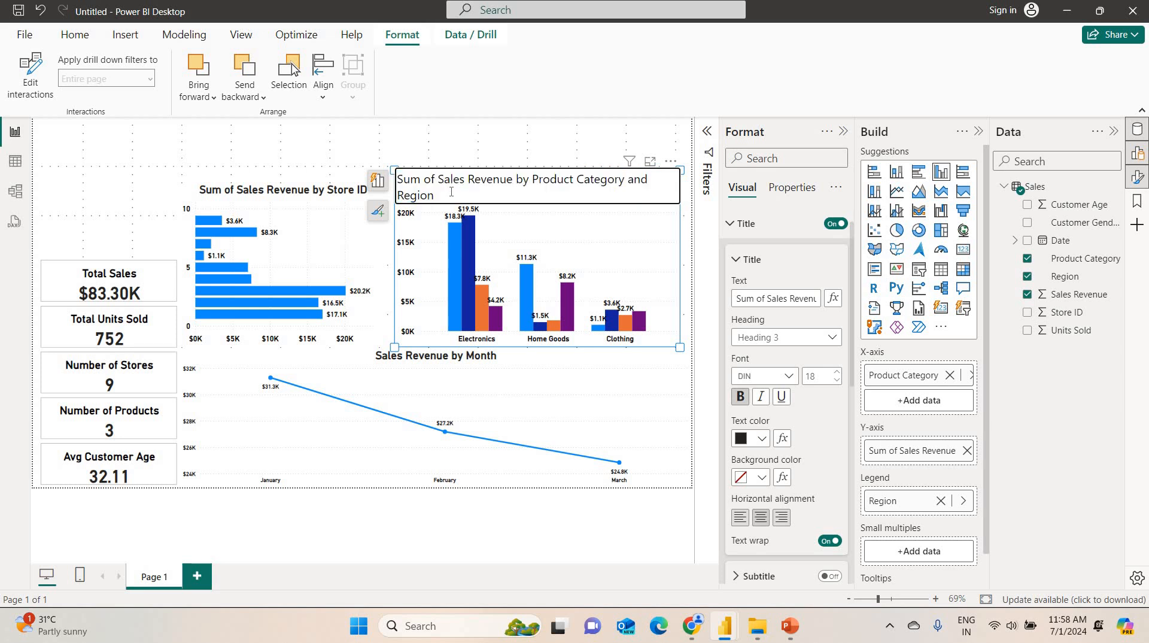
key(BackSpace)
key(BackSpace)
key(BackSpace)
key(BackSpace)
key(BackSpace)
key(BackSpace)
key(BackSpace)
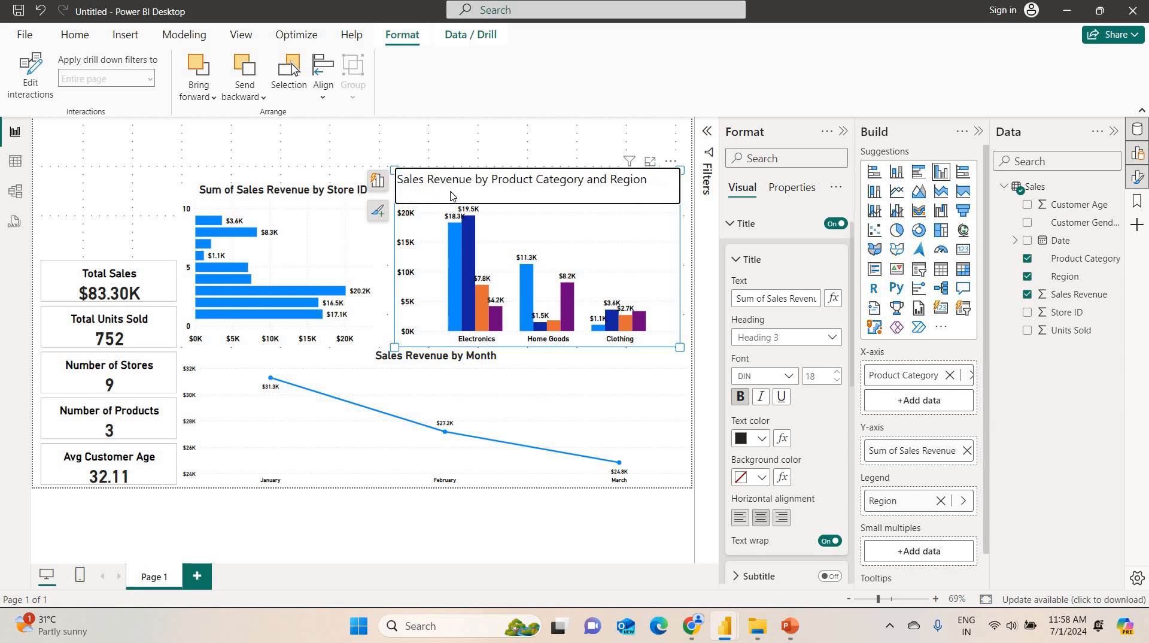
- Change the Store ID bar chart's title text to "Sales Revenue by Store ID"
key(Return)
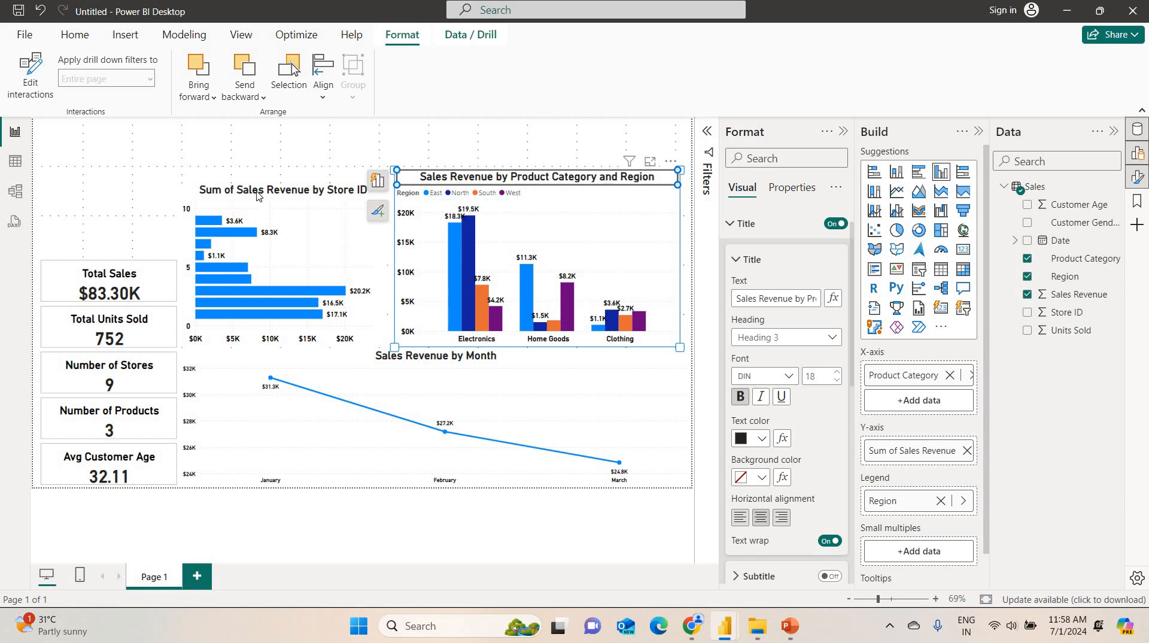
double_click(222, 194)
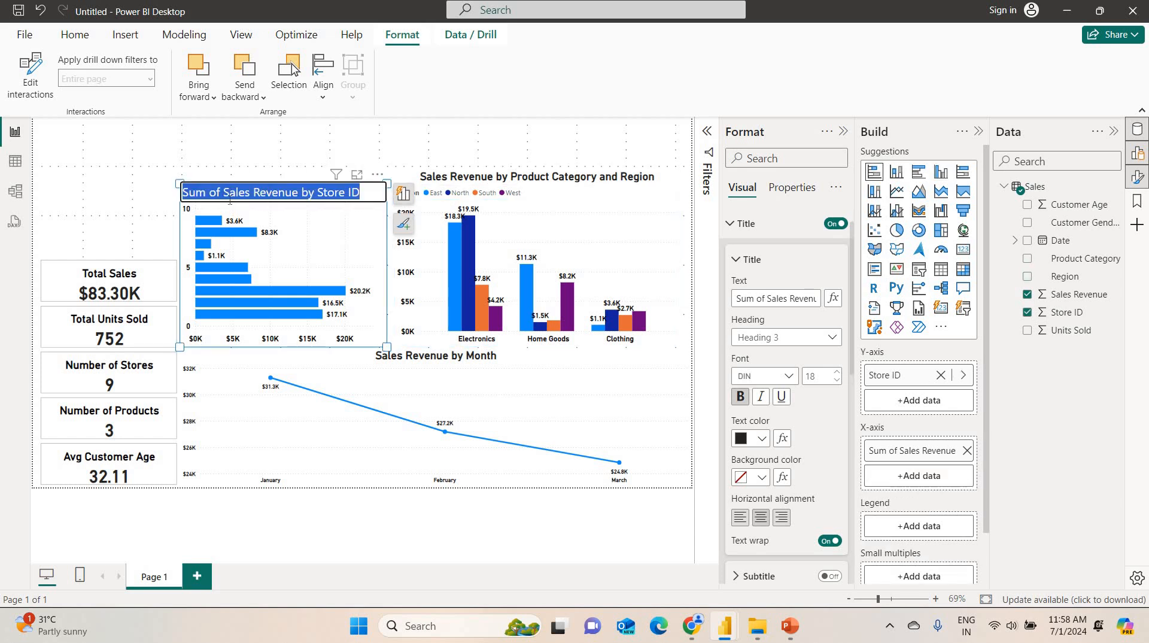
click(229, 197)
key(BackSpace)
key(BackSpace)
key(BackSpace)
key(BackSpace)
key(BackSpace)
key(BackSpace)
key(BackSpace)
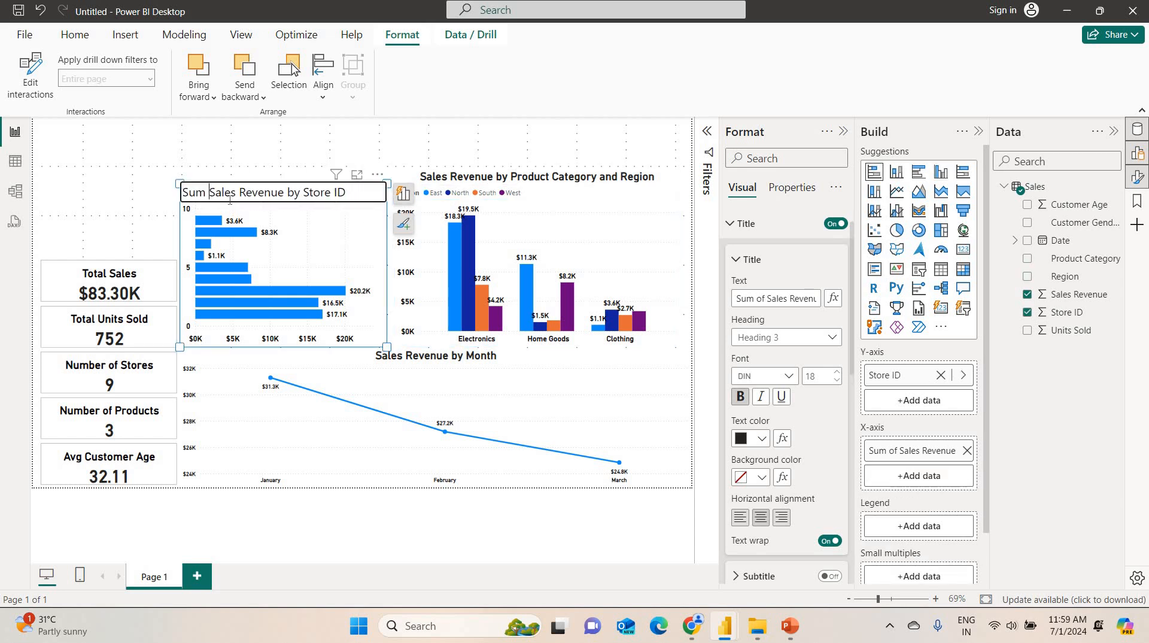
key(Return)
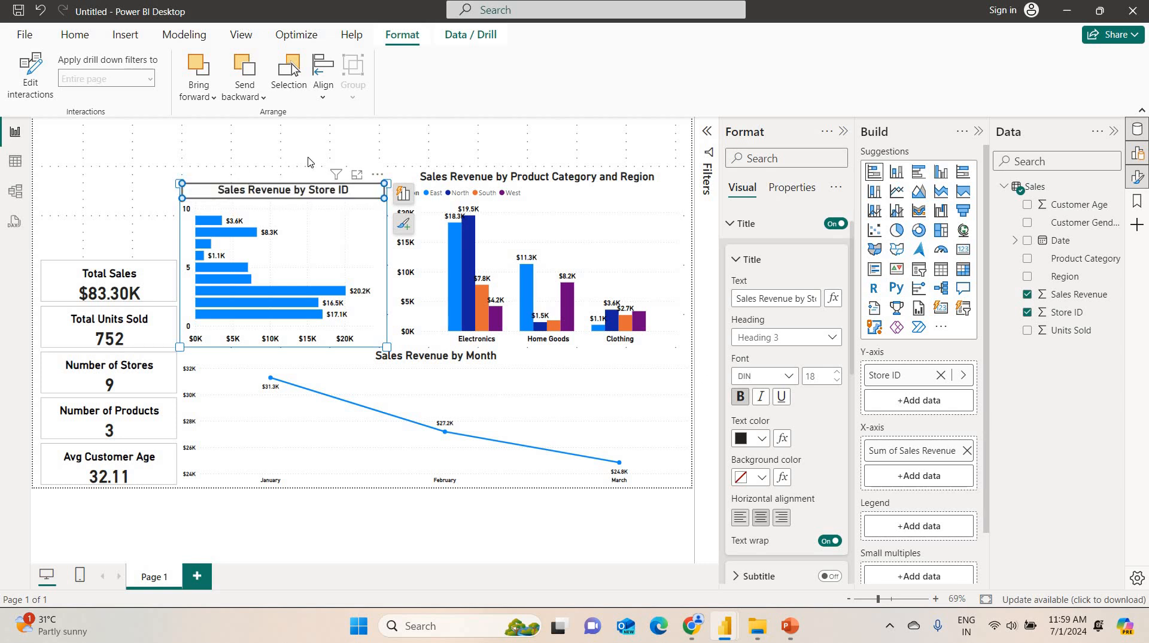
click(361, 155)
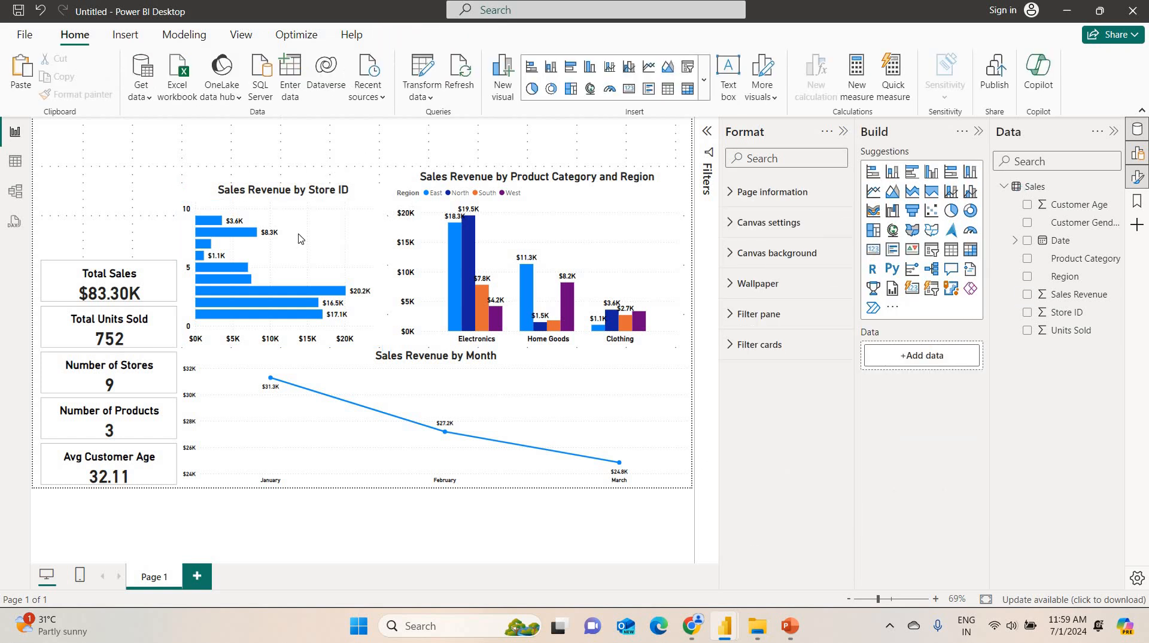
- Lower the top edge of the clustered column chart to align it with the top of the Store ID bar chart
click(538, 170)
drag(538, 170, 539, 184)
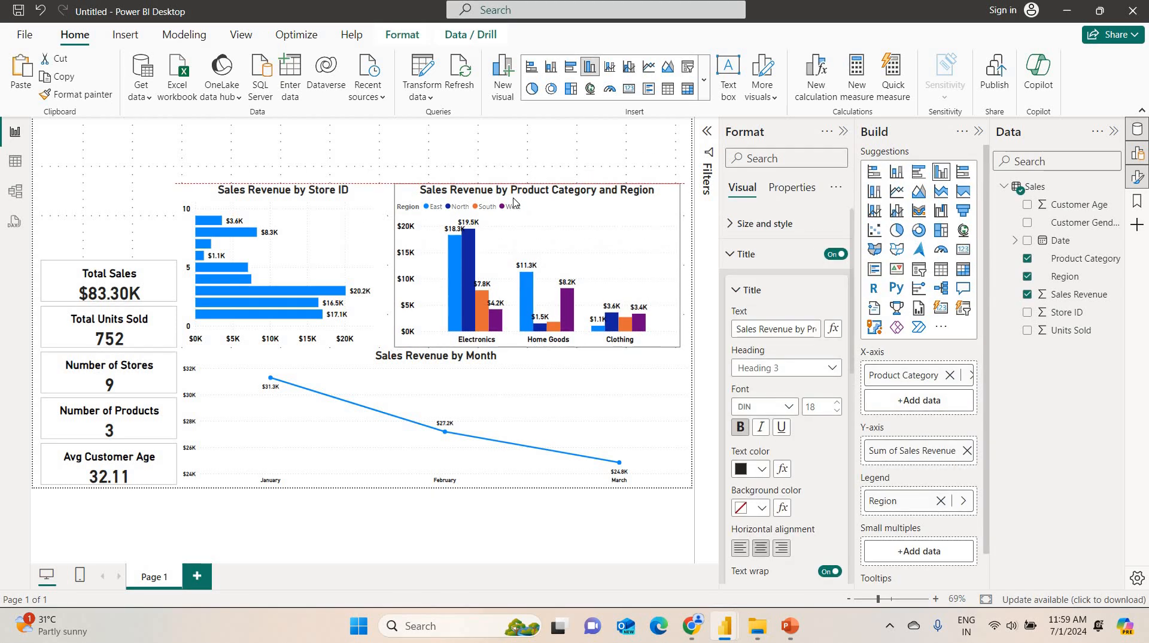
click(142, 182)
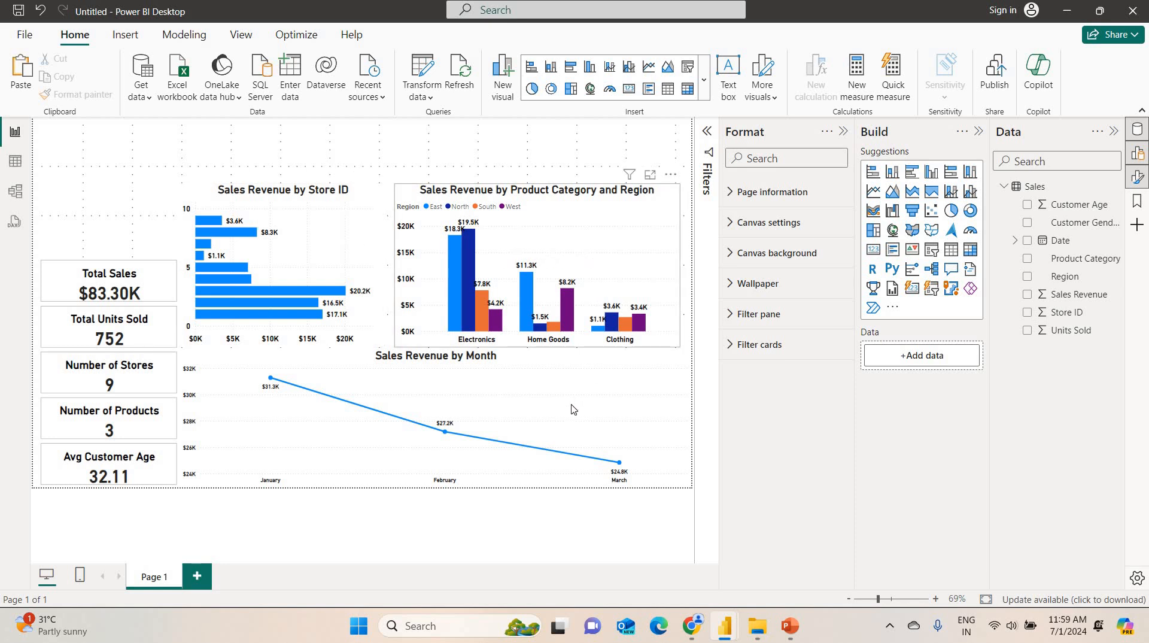
- Add a treemap with Sales Revenue as values, Customer Gender as category and Region as details
mouse_move(572, 409)
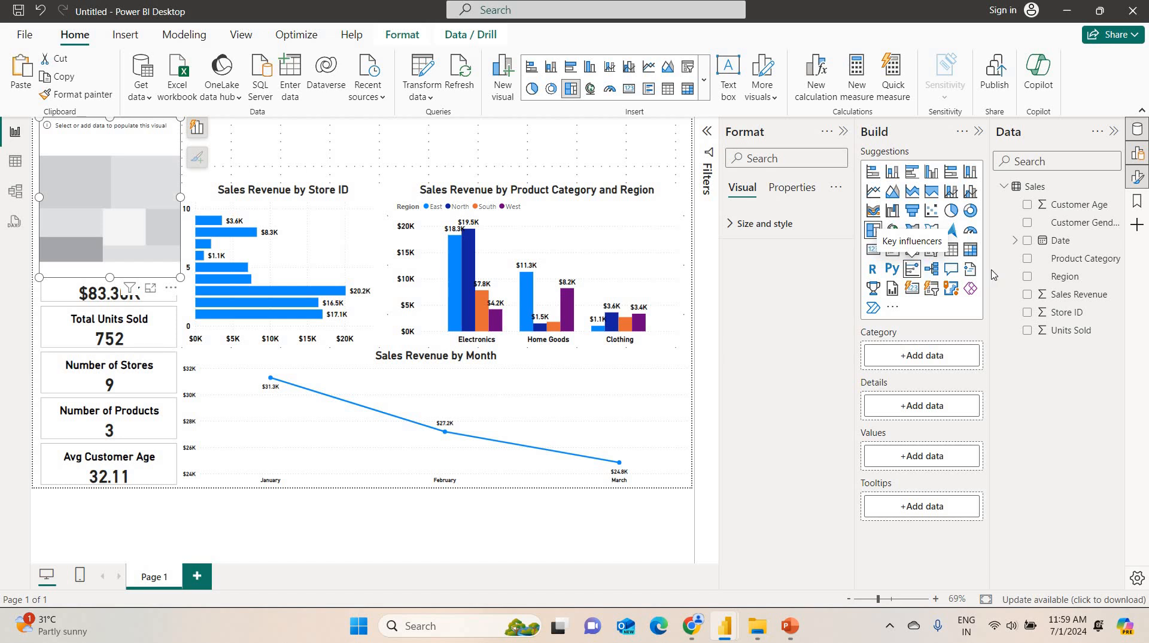
drag(1081, 301, 943, 456)
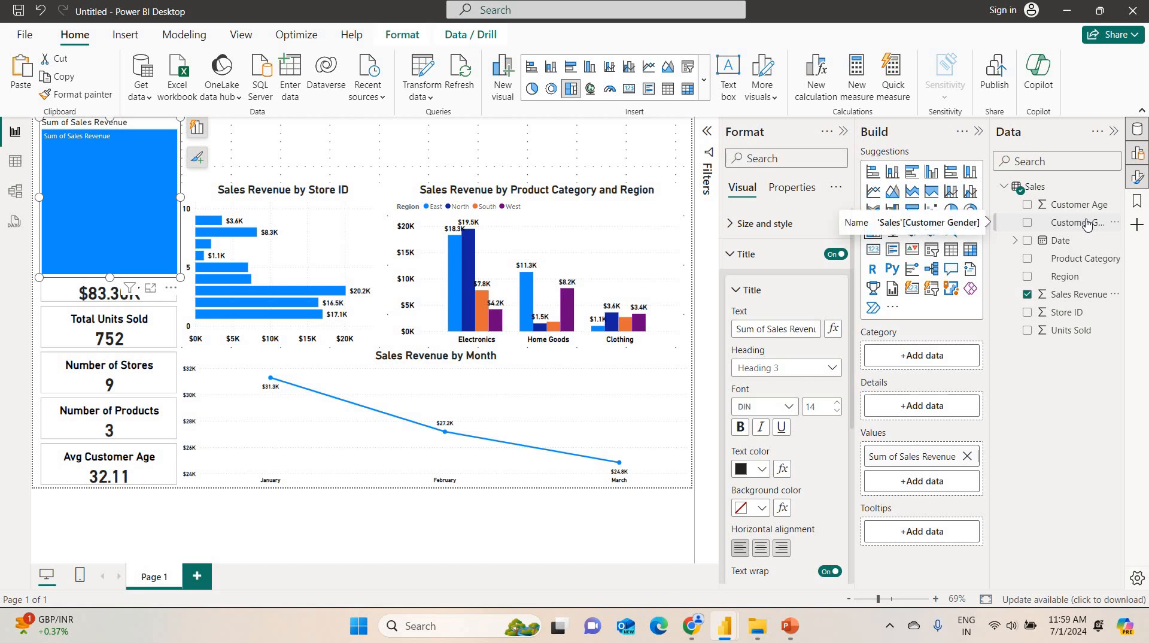
drag(1087, 224, 924, 358)
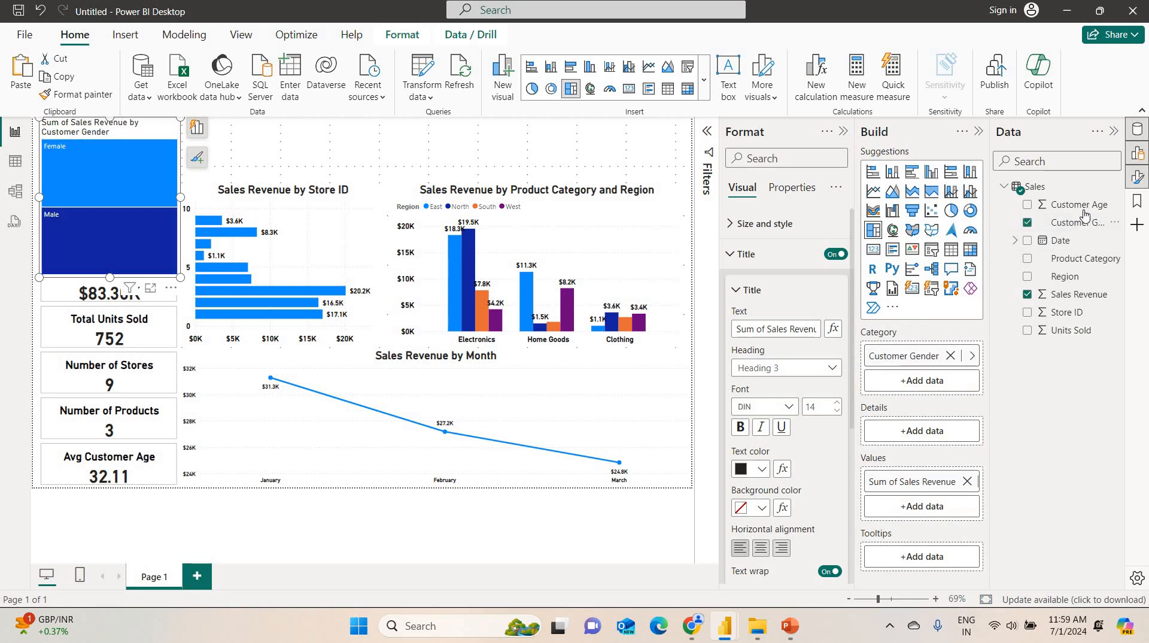
drag(1083, 223, 929, 435)
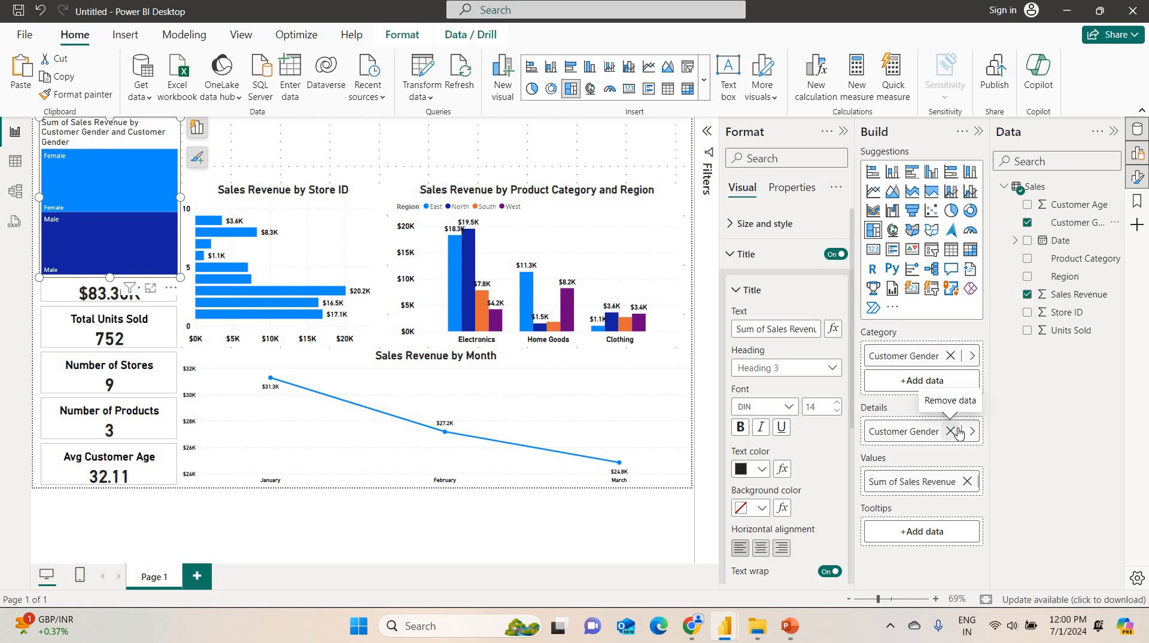
click(957, 432)
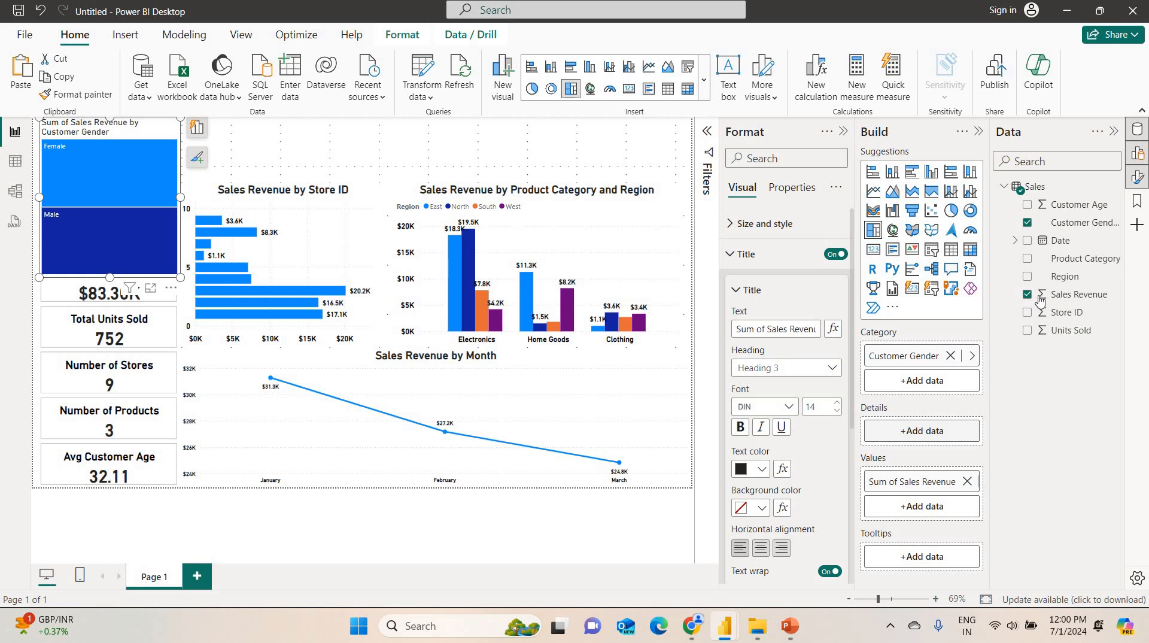
drag(1071, 280, 931, 436)
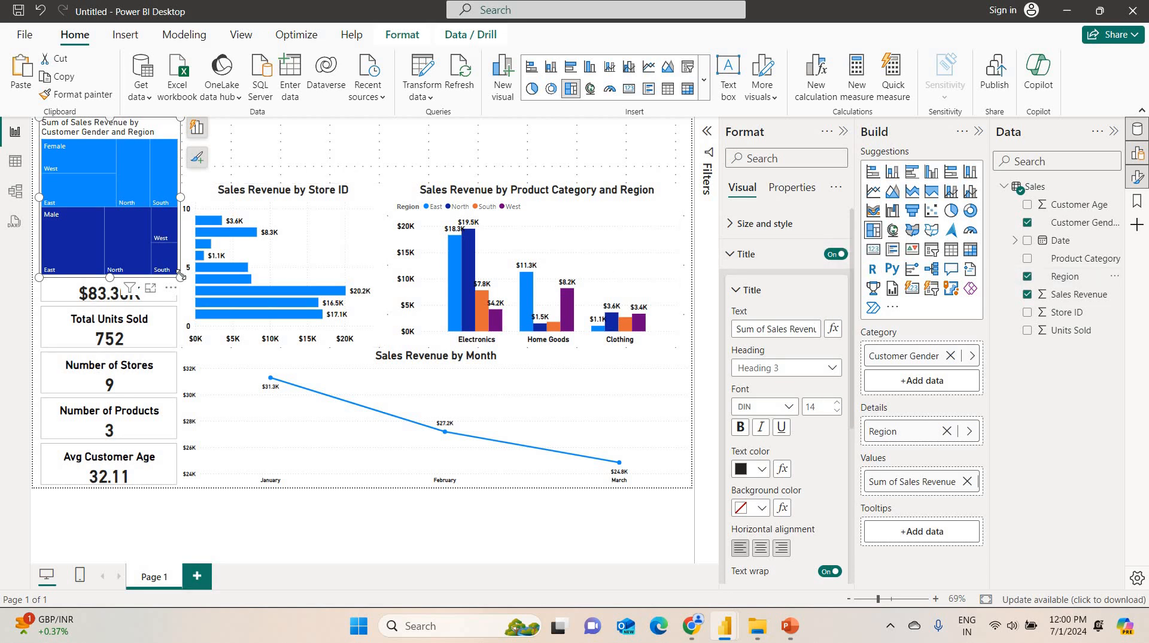
- Enlarge the treemap across much of the report page and turn on its data labels
drag(339, 345, 510, 489)
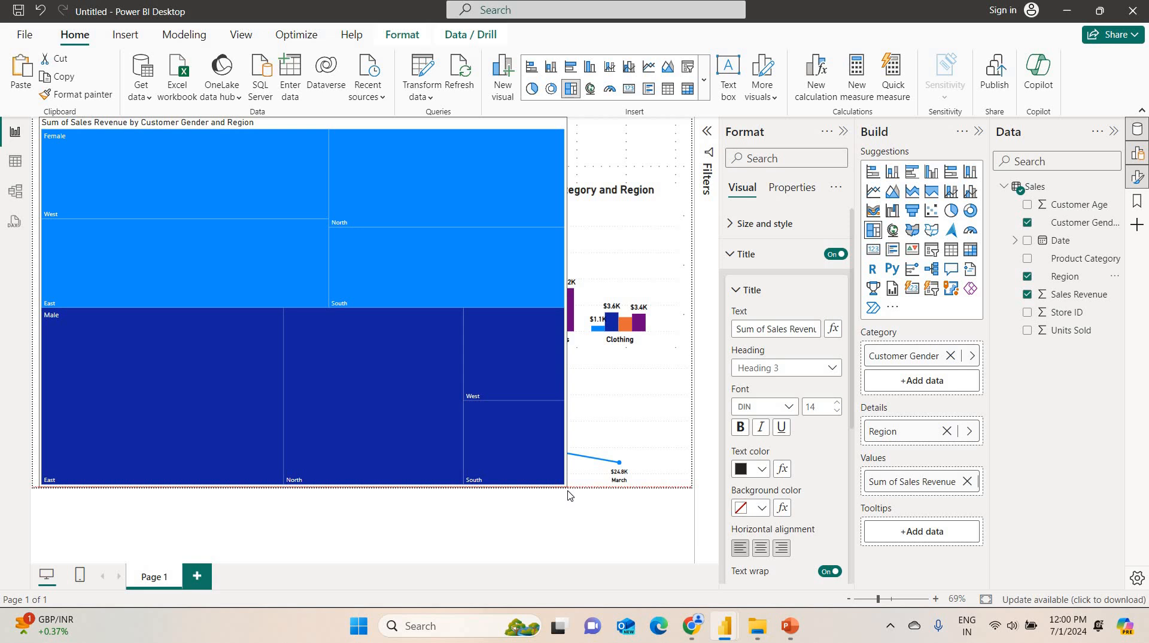
drag(567, 494, 393, 492)
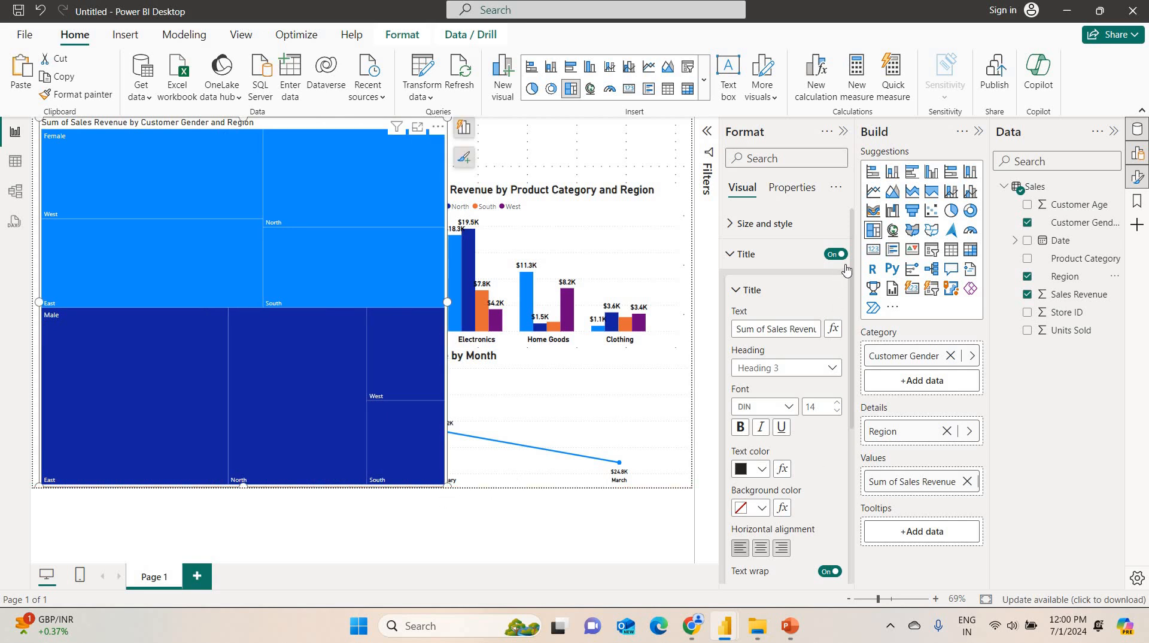
scroll(844, 482, down, 5)
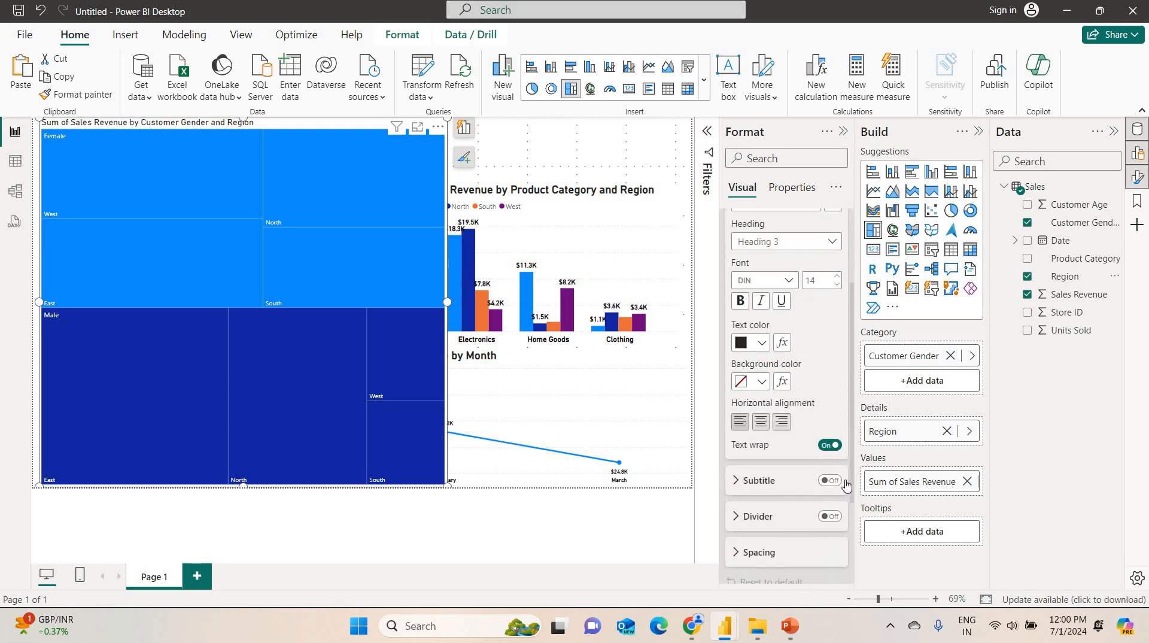
click(837, 538)
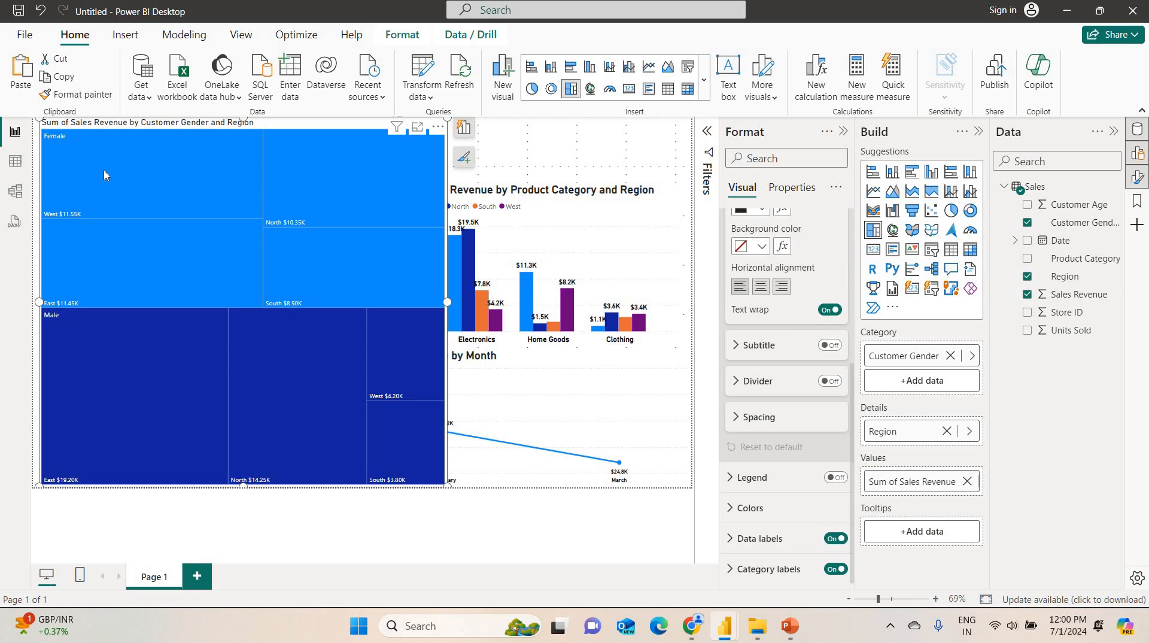
- Examine the treemap's revenue tiles by gender and region, and shrink the treemap to about the width of the key-figure cards
mouse_move(371, 206)
mouse_move(166, 199)
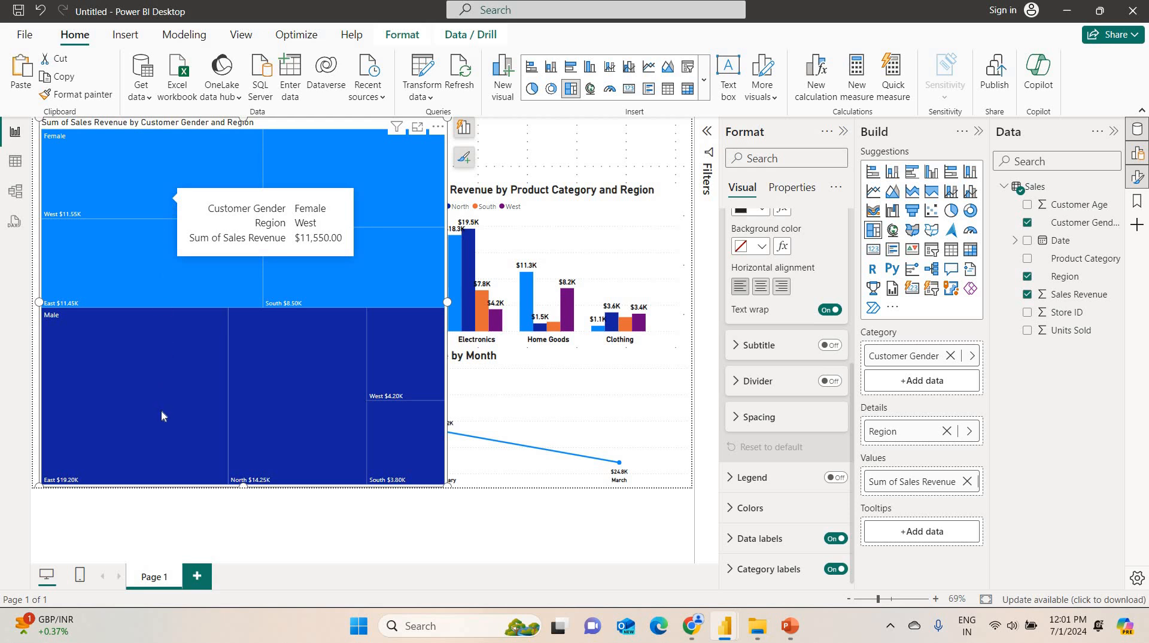
mouse_move(147, 408)
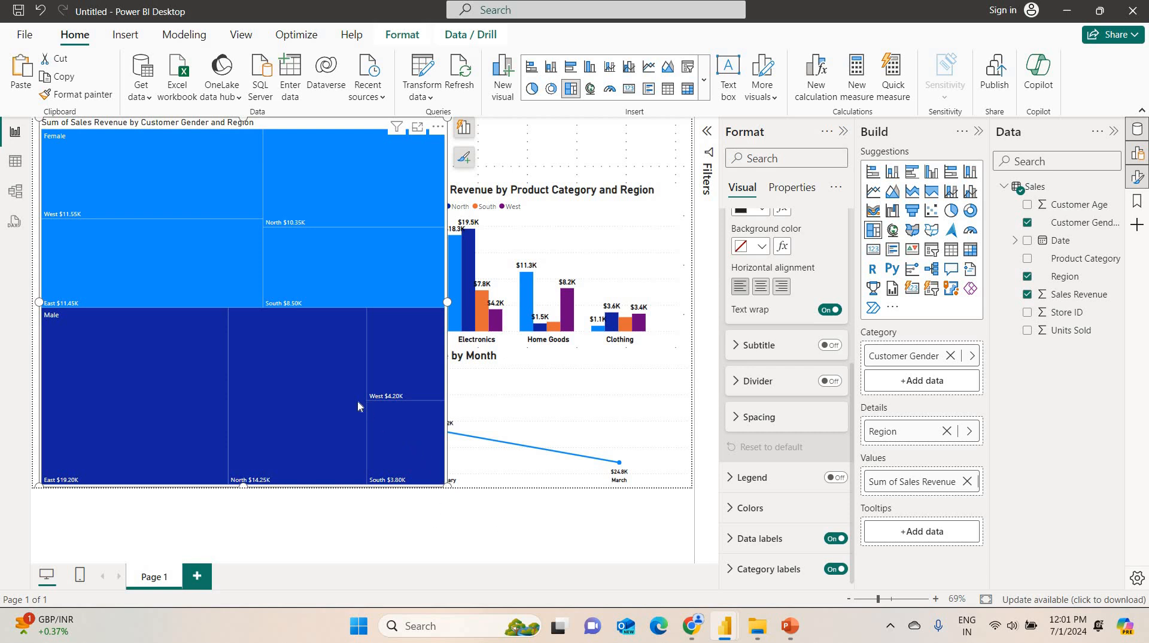
drag(358, 406, 179, 275)
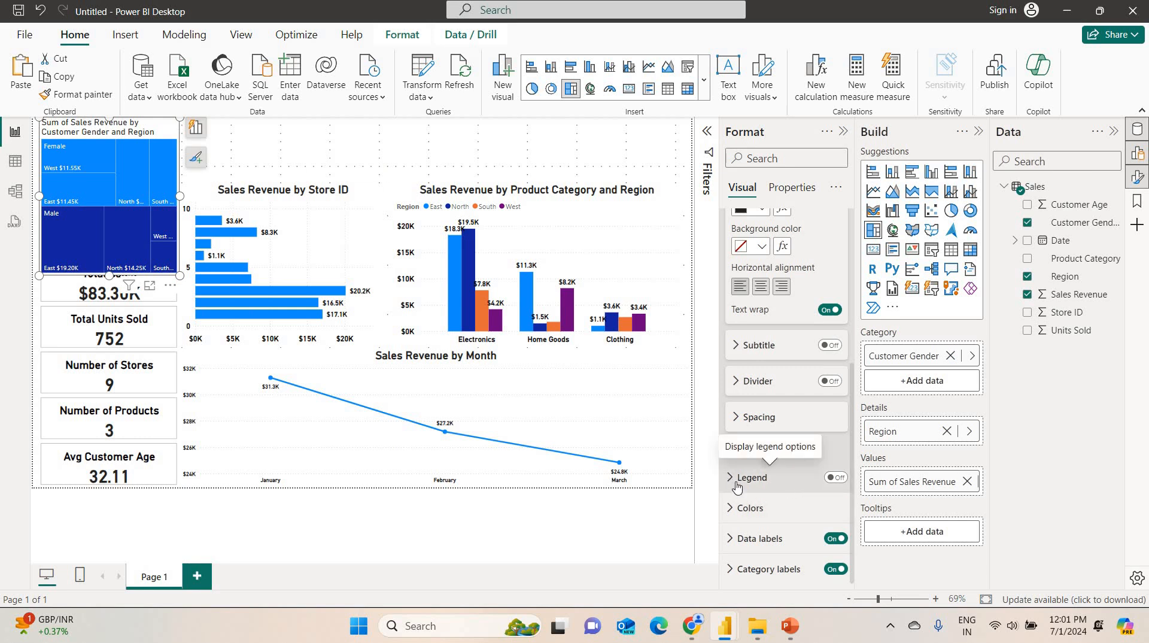
- Turn on the treemap's legend and set its data labels to bold DIN at size 10
click(837, 478)
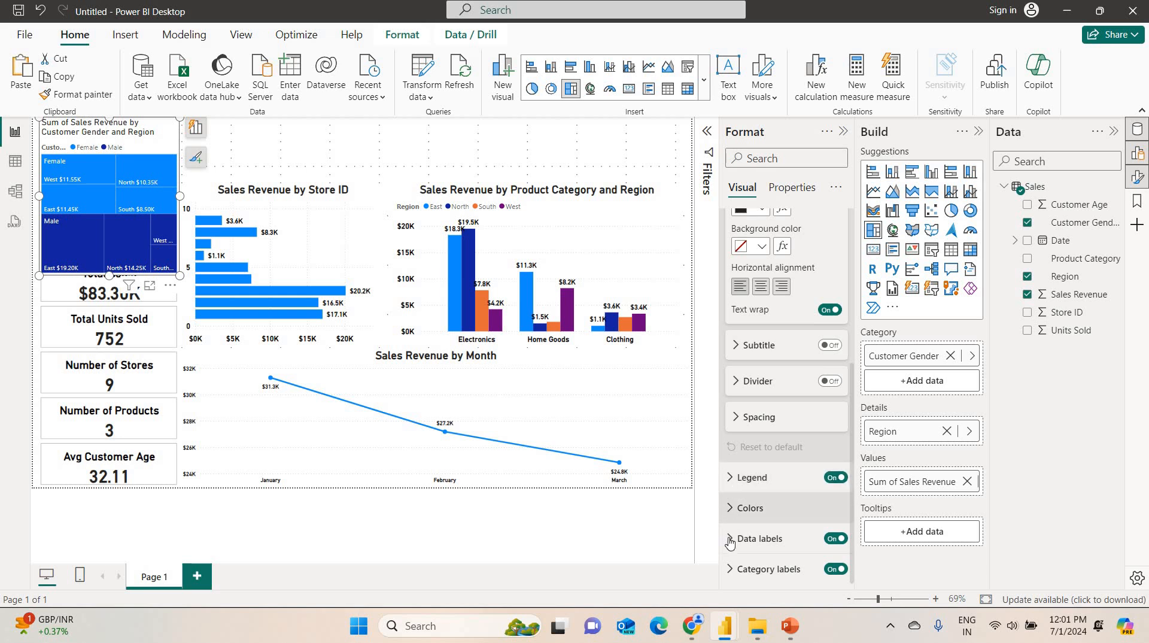
click(765, 540)
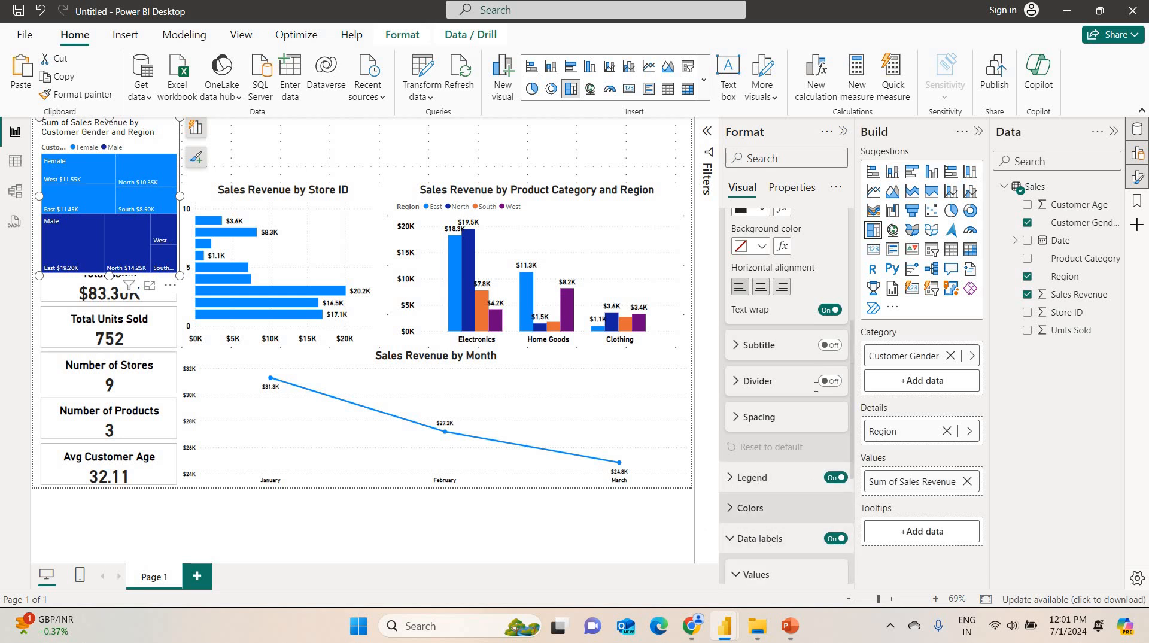
scroll(815, 386, down, 4)
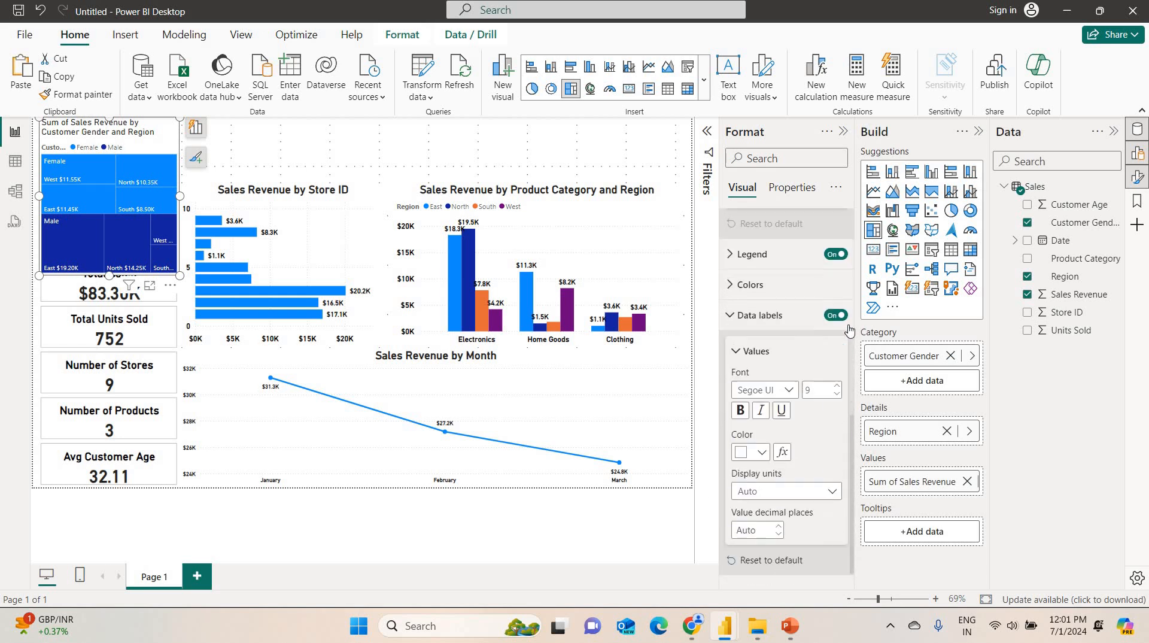
click(739, 410)
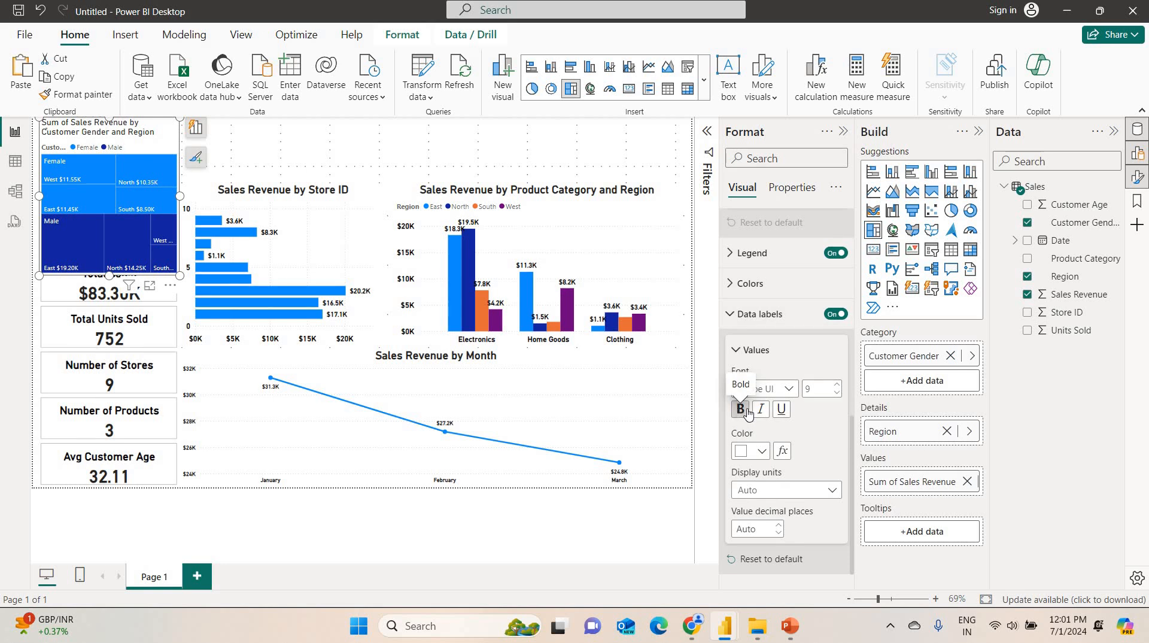
click(837, 386)
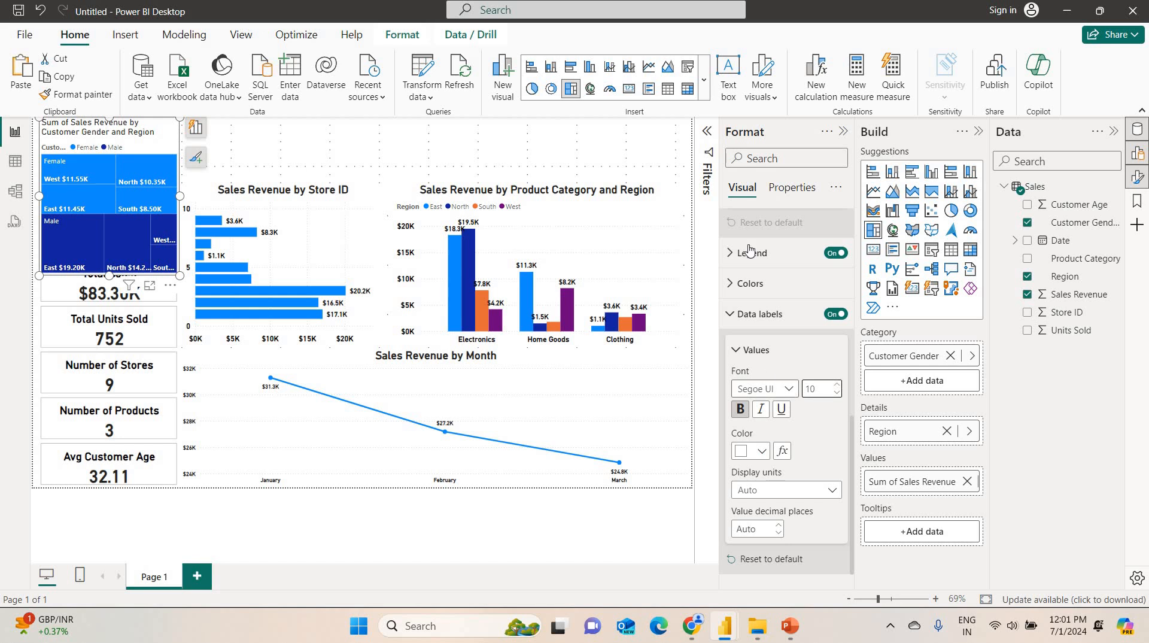
click(788, 389)
click(759, 187)
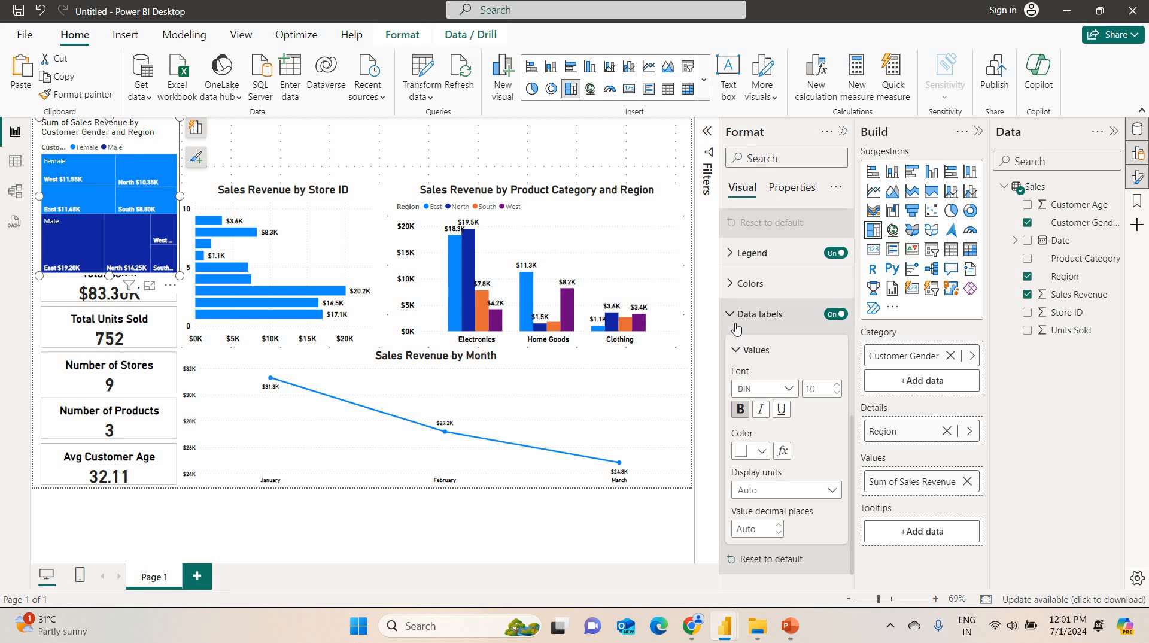
- Change the treemap's title text to "Sales Revenue by Gender and Region"
scroll(760, 281, up, 10)
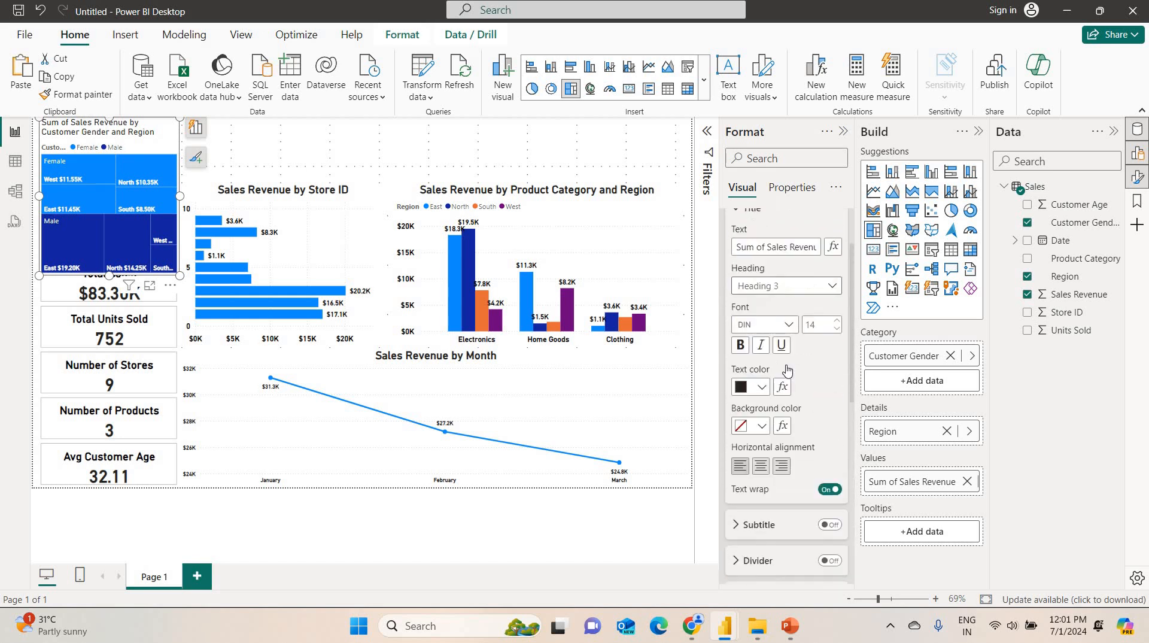
scroll(787, 371, up, 2)
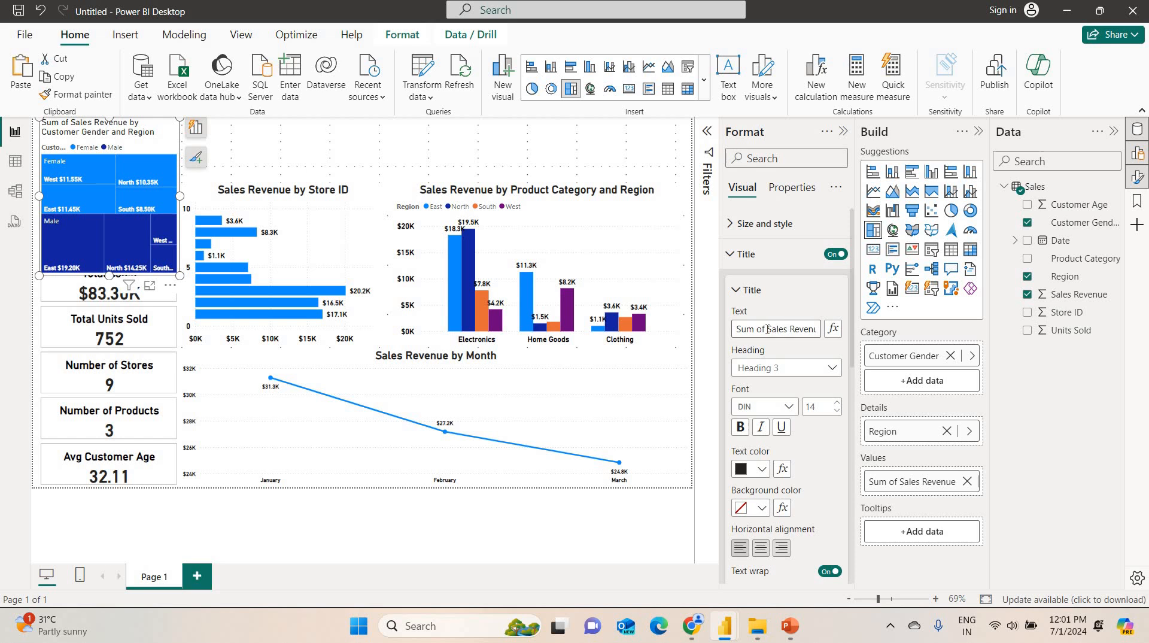
drag(755, 333, 702, 343)
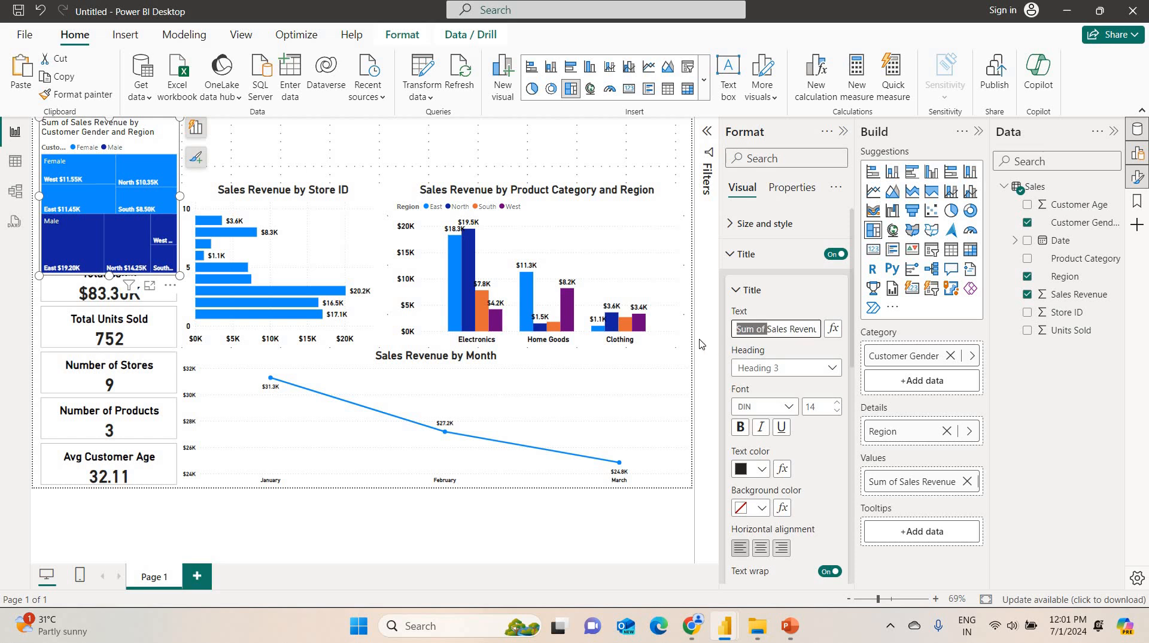
key(BackSpace)
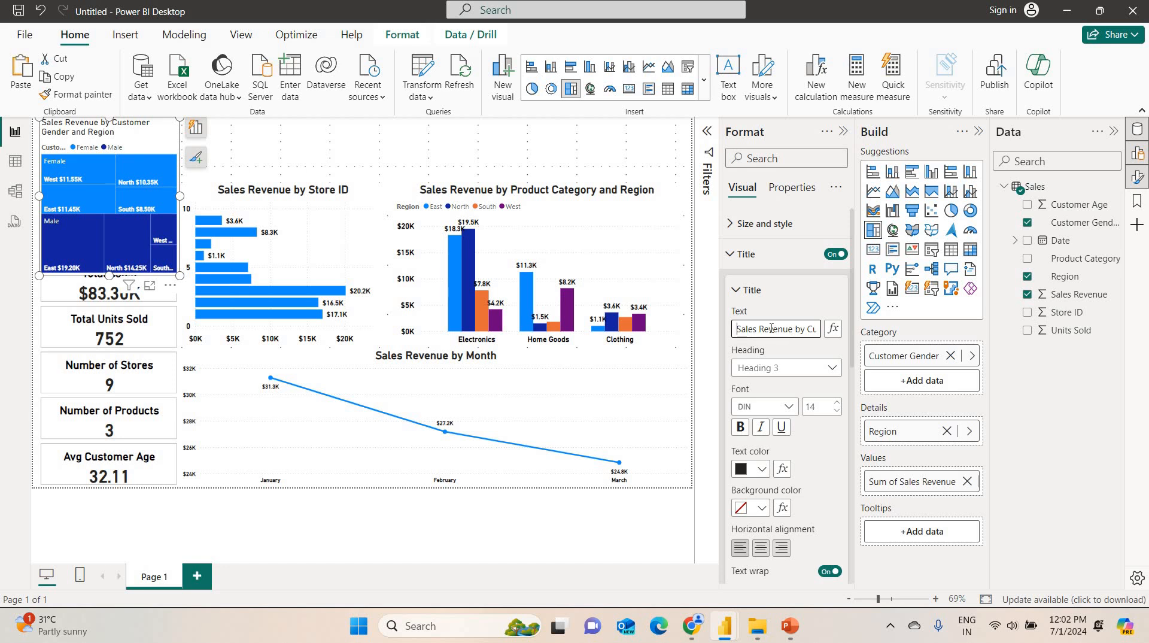
drag(773, 328, 826, 330)
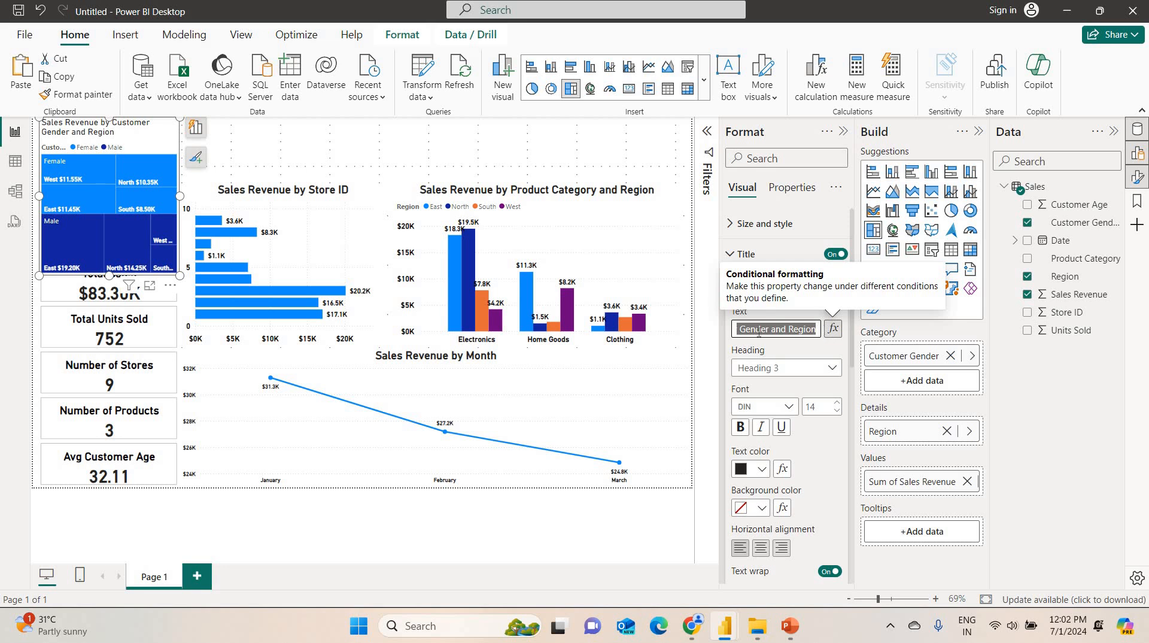
key(Left)
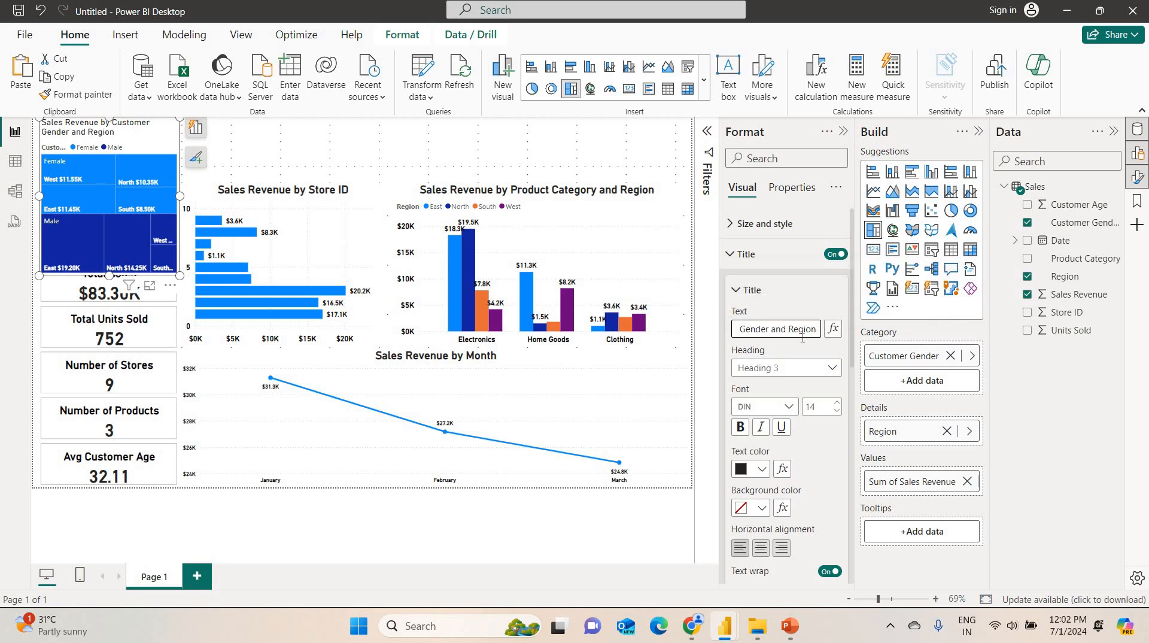
key(BackSpace)
key(BackSpace)
key(BackSpace)
key(BackSpace)
key(BackSpace)
key(BackSpace)
key(BackSpace)
key(BackSpace)
key(BackSpace)
- Copy the clustered column chart's formatting onto the treemap with Format Painter
click(642, 258)
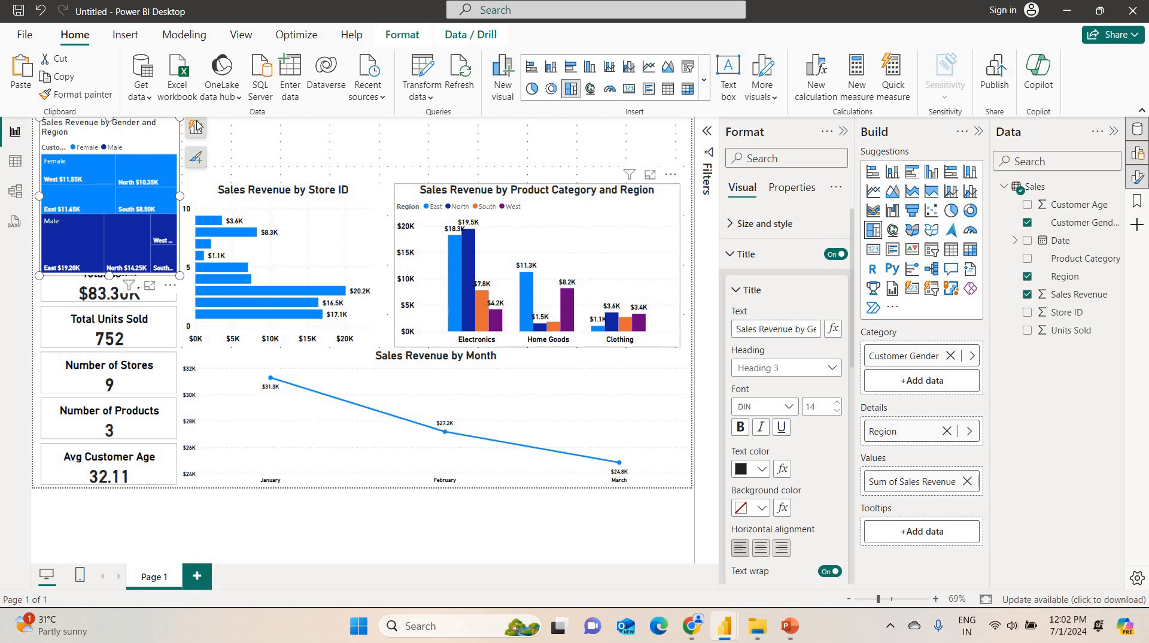
click(103, 95)
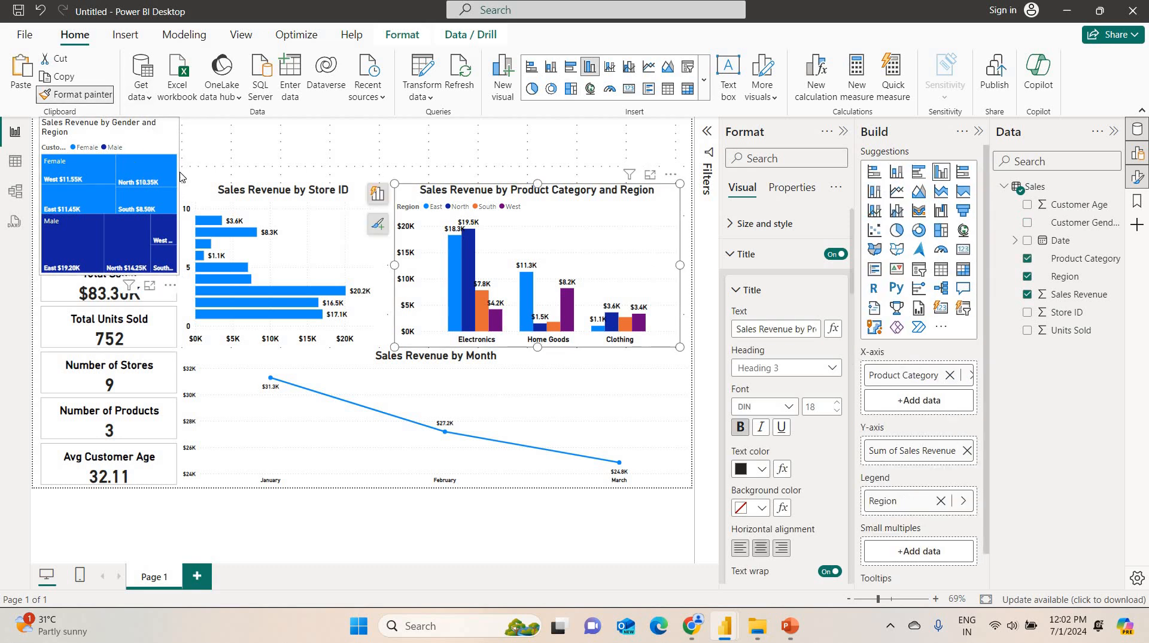
click(179, 177)
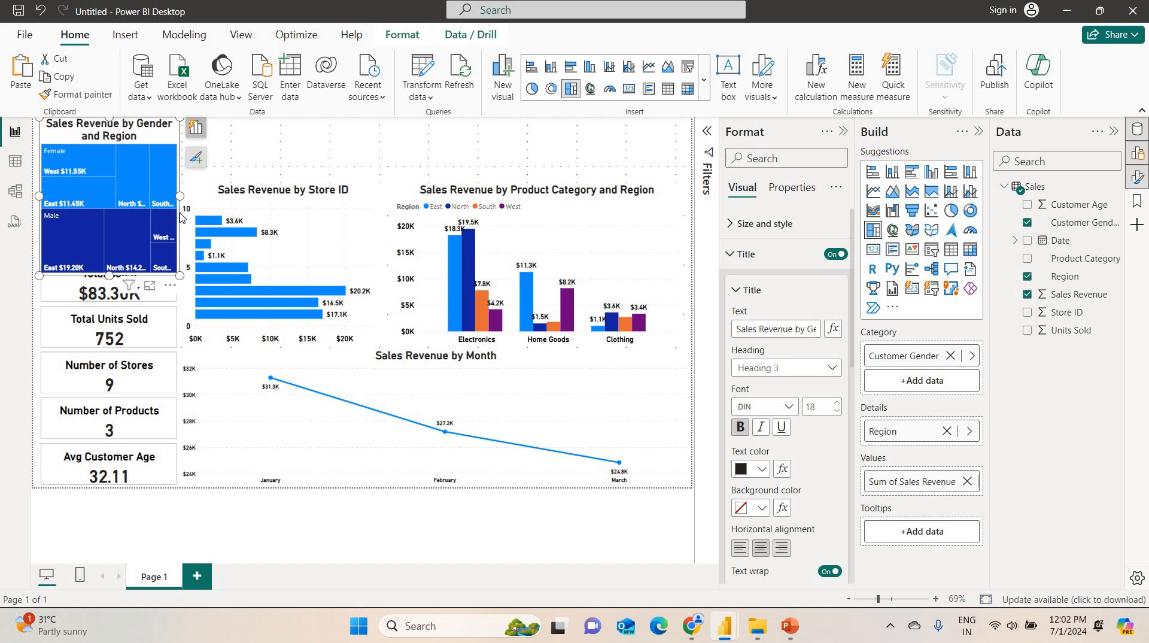
- Enlarge the gender and region treemap in focus mode and examine the revenue details of its female customer tiles
drag(134, 137, 179, 250)
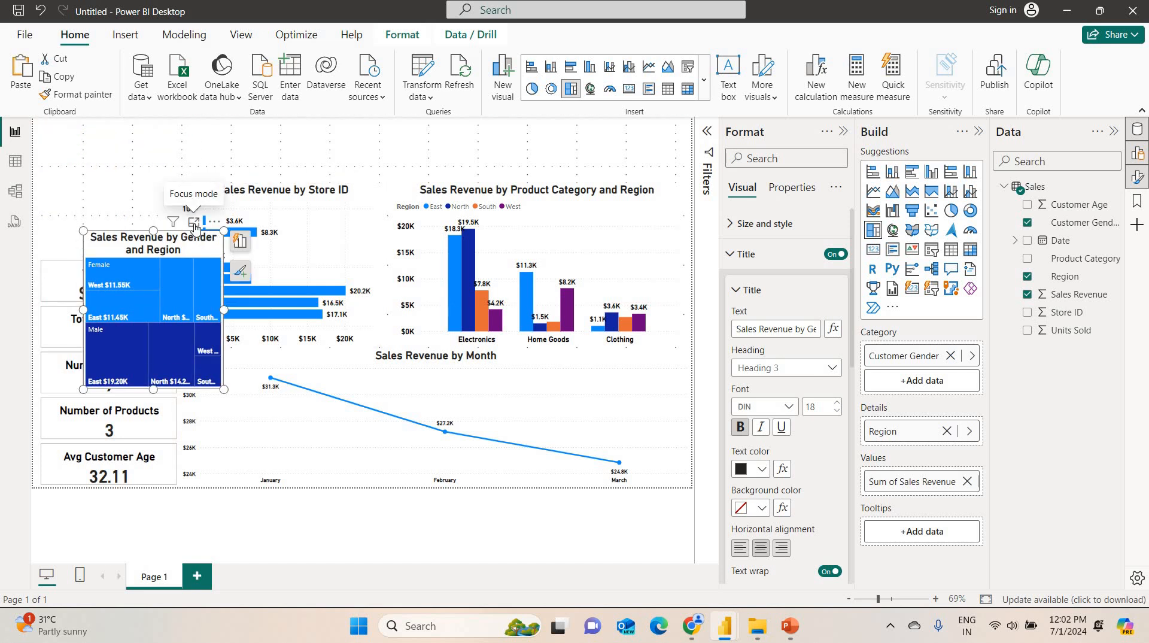
click(194, 223)
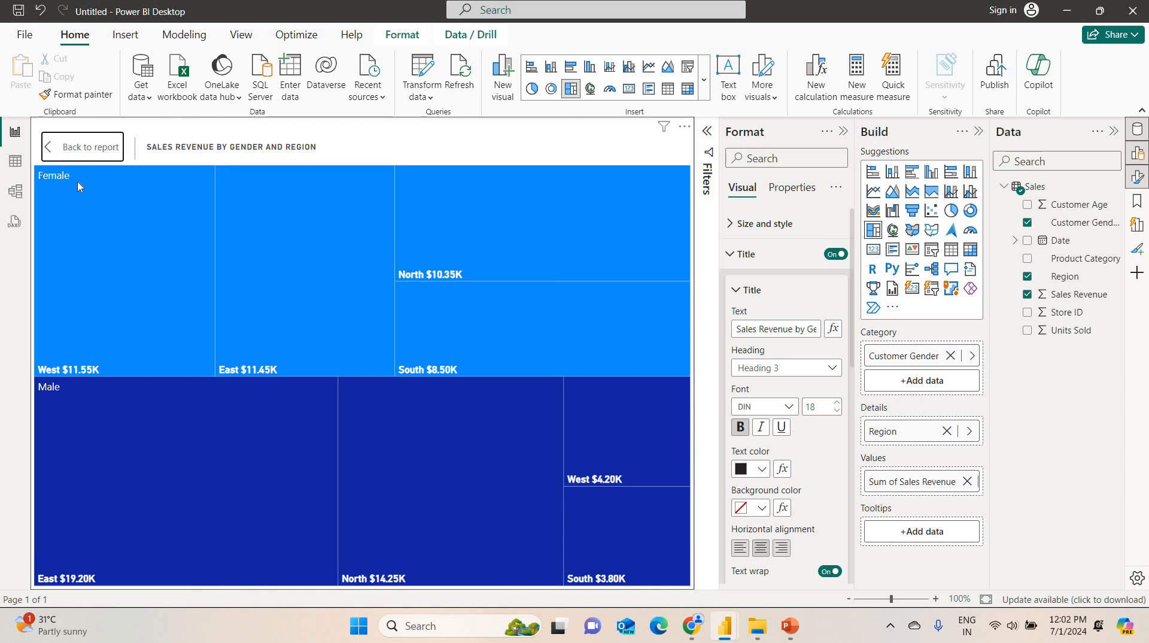
mouse_move(128, 299)
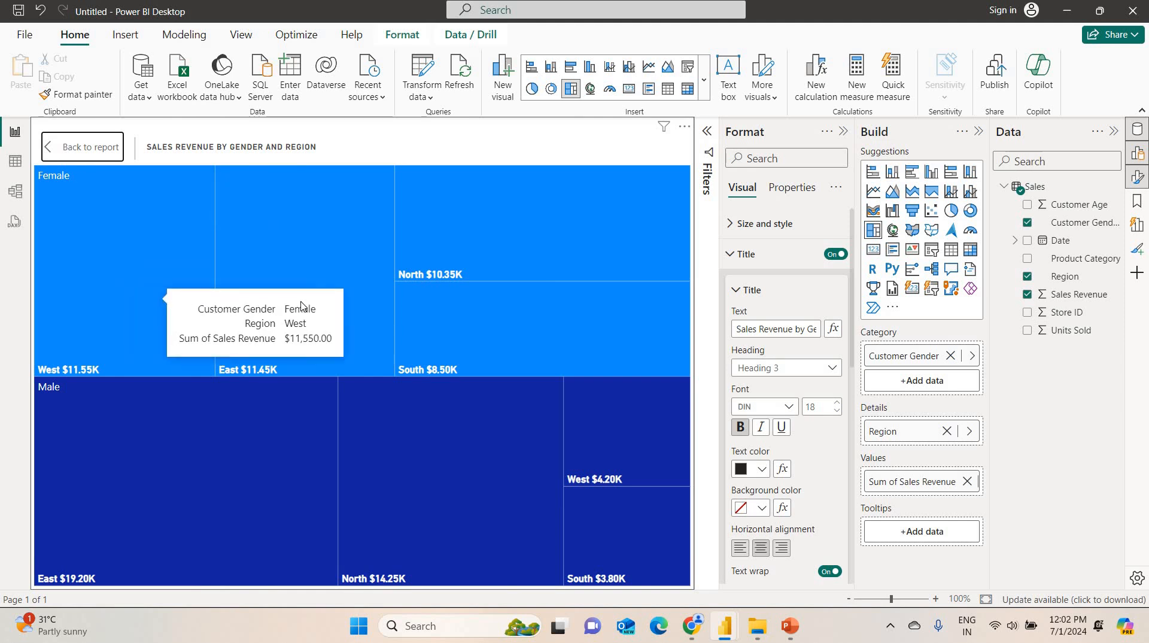
mouse_move(302, 305)
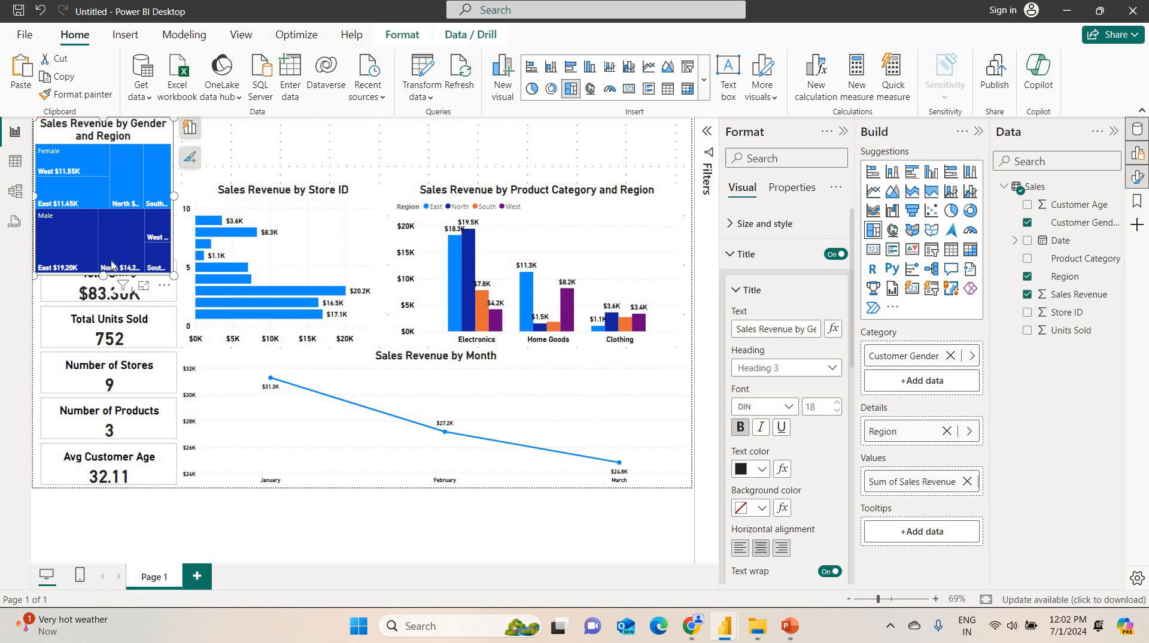
- Shorten the treemap so it ends above the Total Sales card and widen it to cover the cards' width
drag(103, 275, 103, 257)
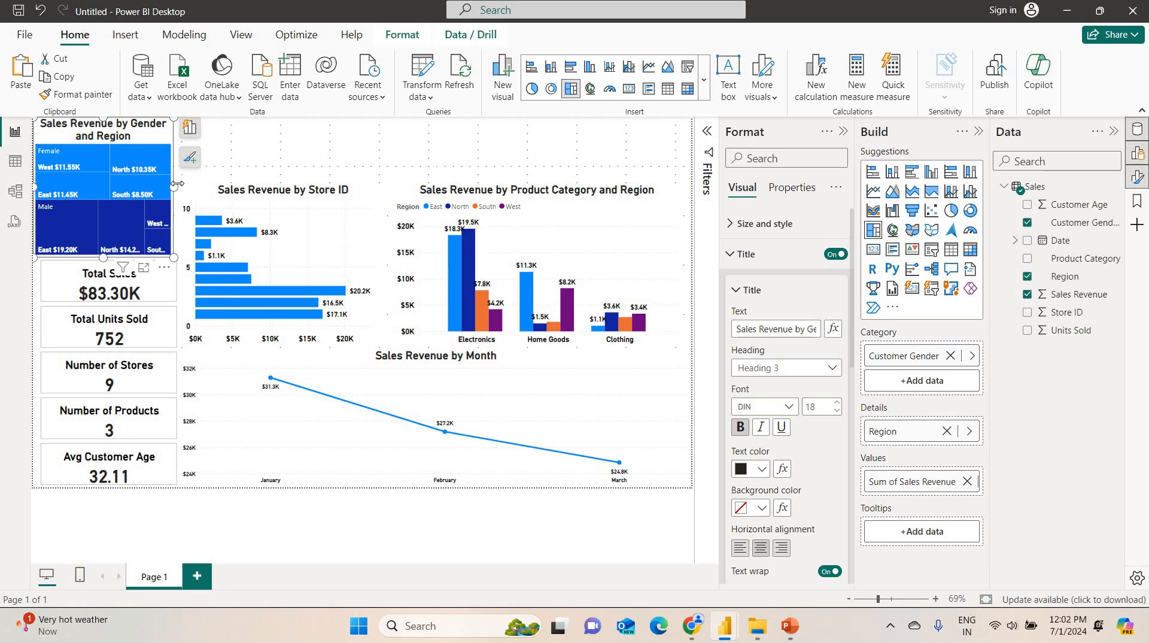
drag(179, 186, 180, 187)
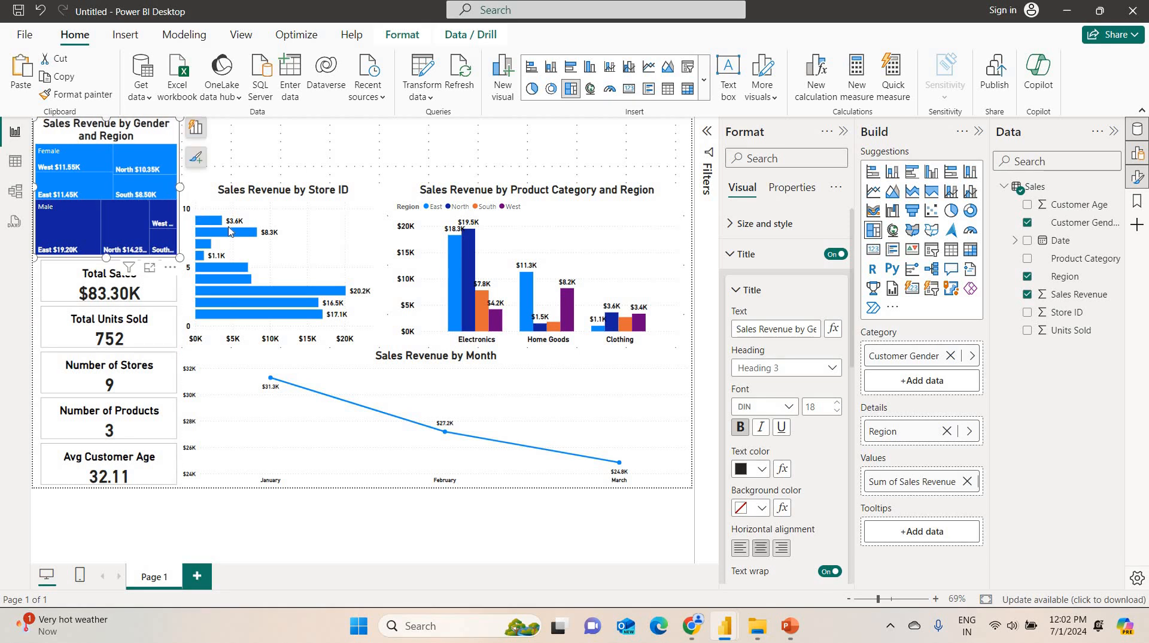
- Hide the Format and Build panes and expand the Filters pane beside the Data pane
click(842, 133)
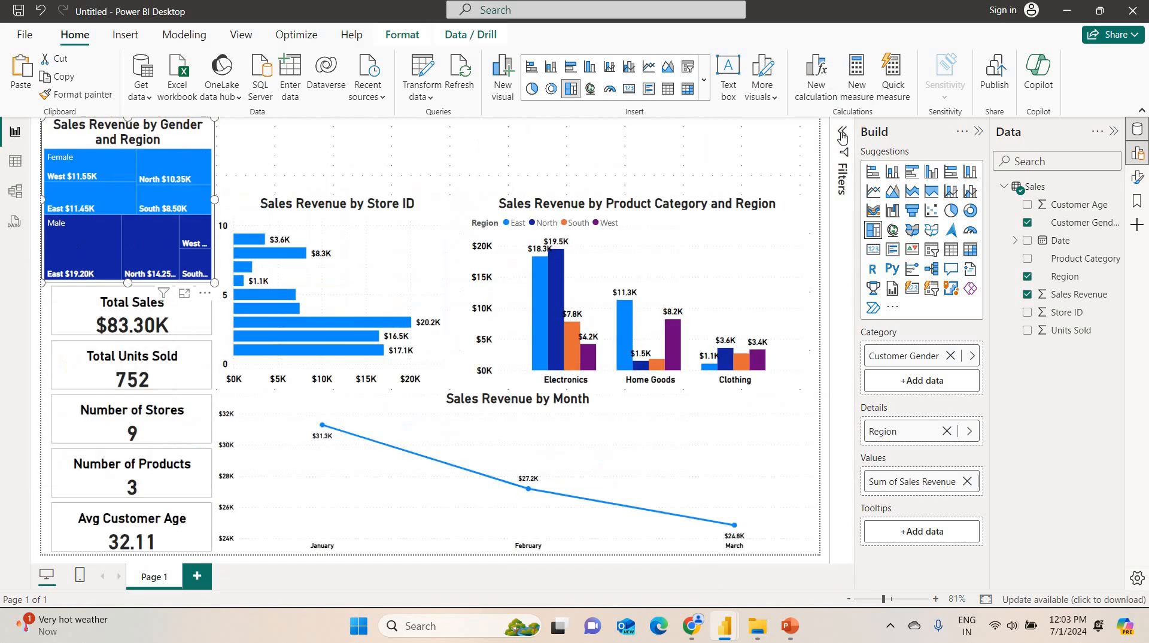
click(978, 131)
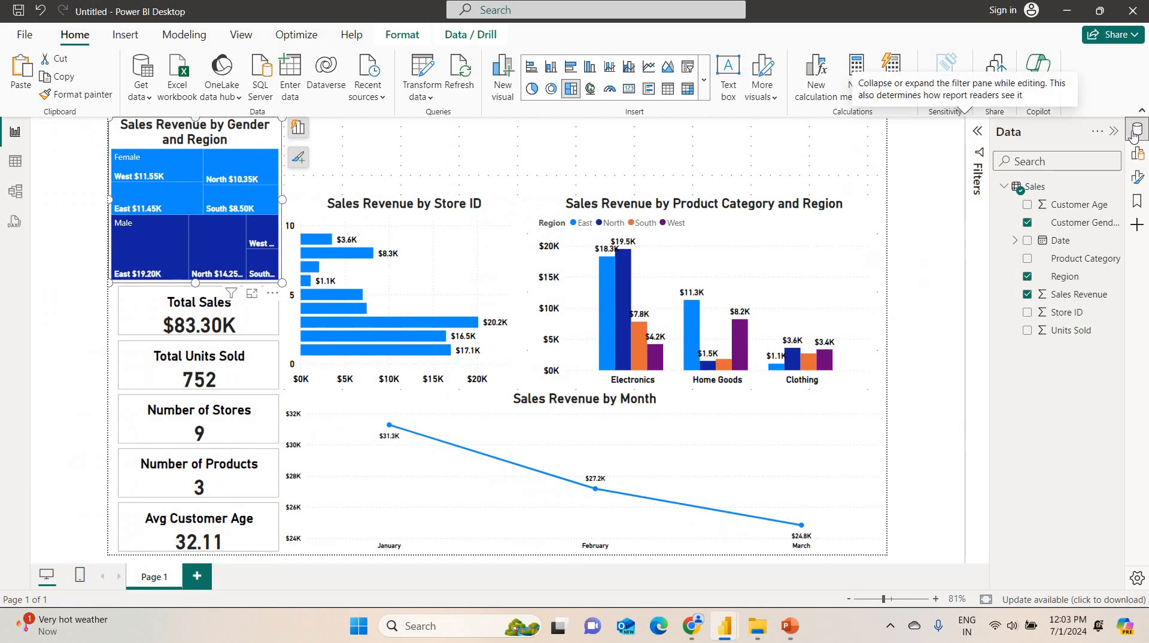
click(1114, 131)
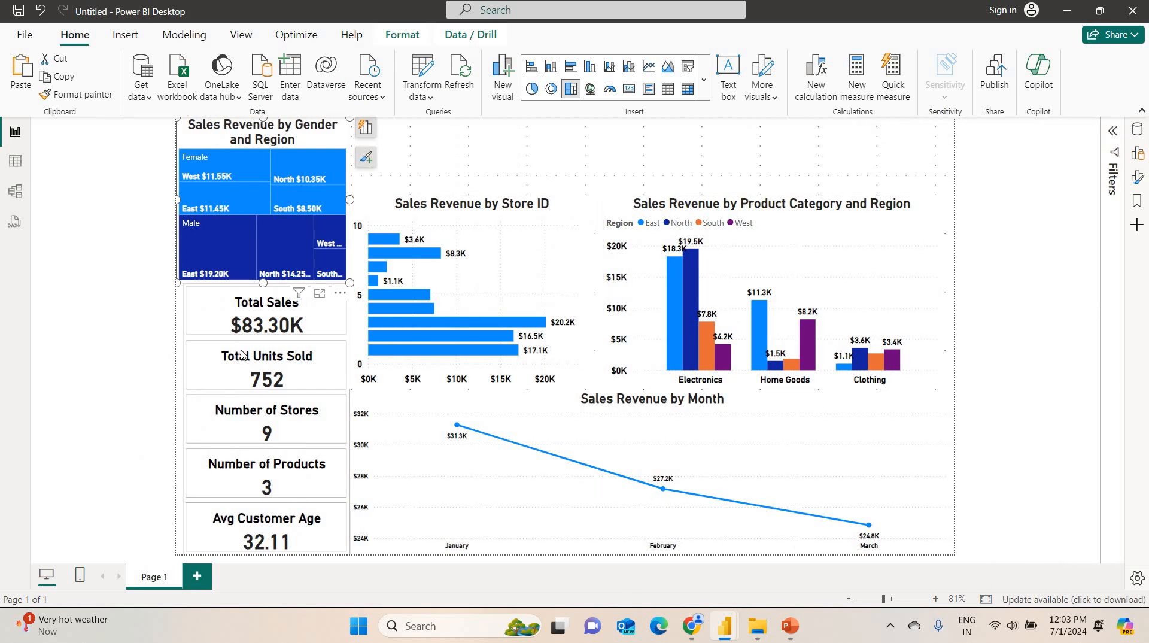
click(1111, 133)
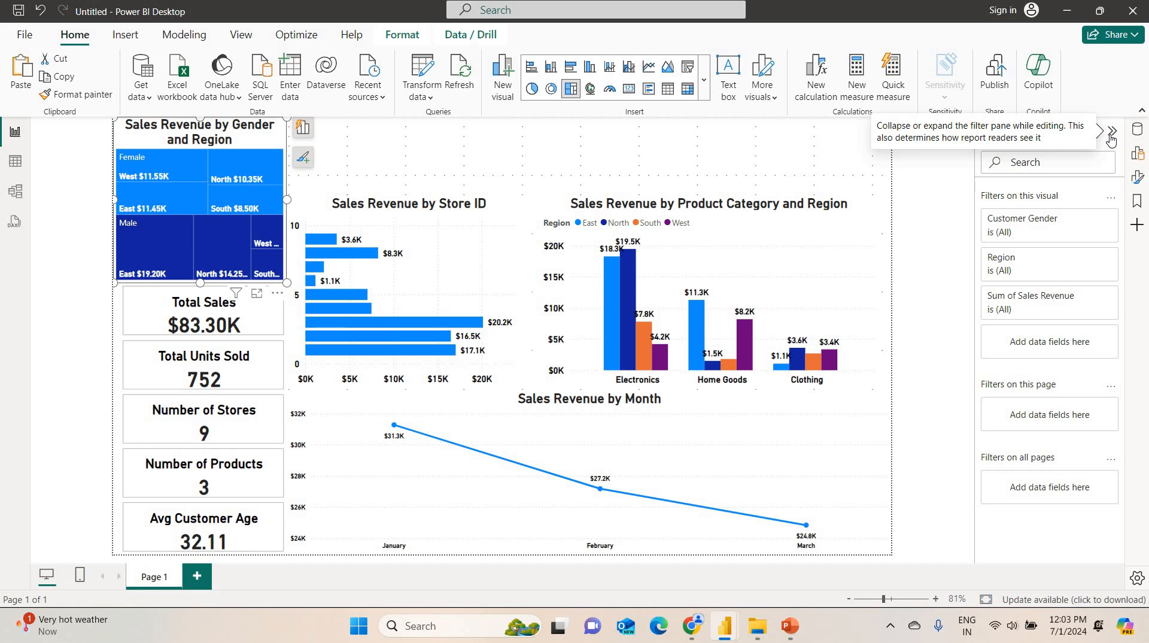
click(1111, 136)
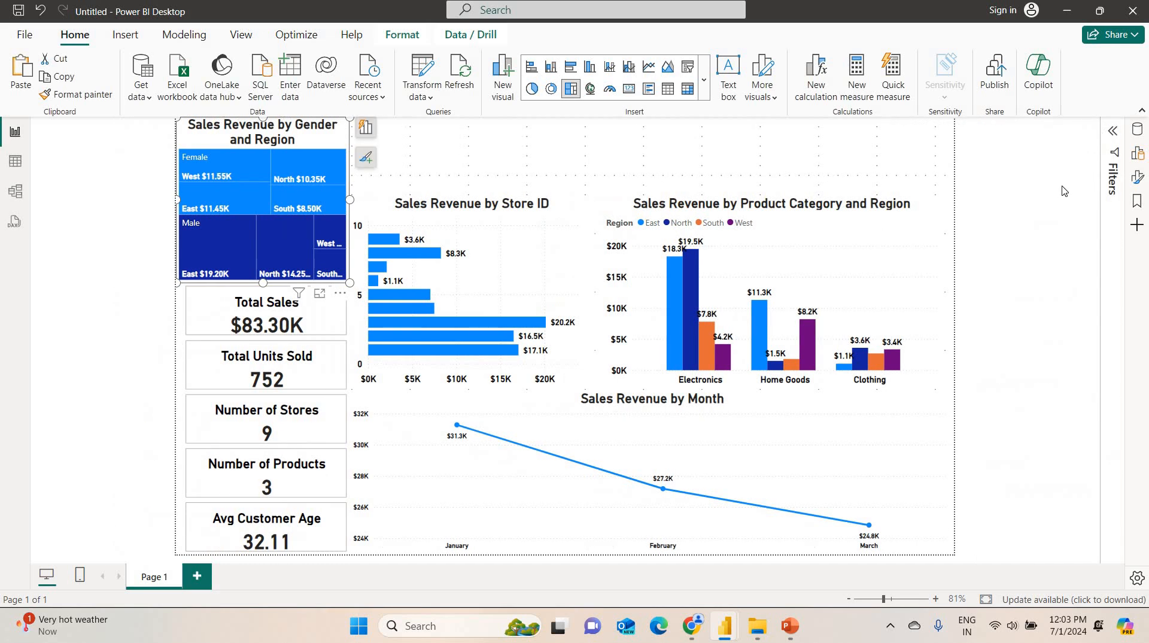
click(1115, 141)
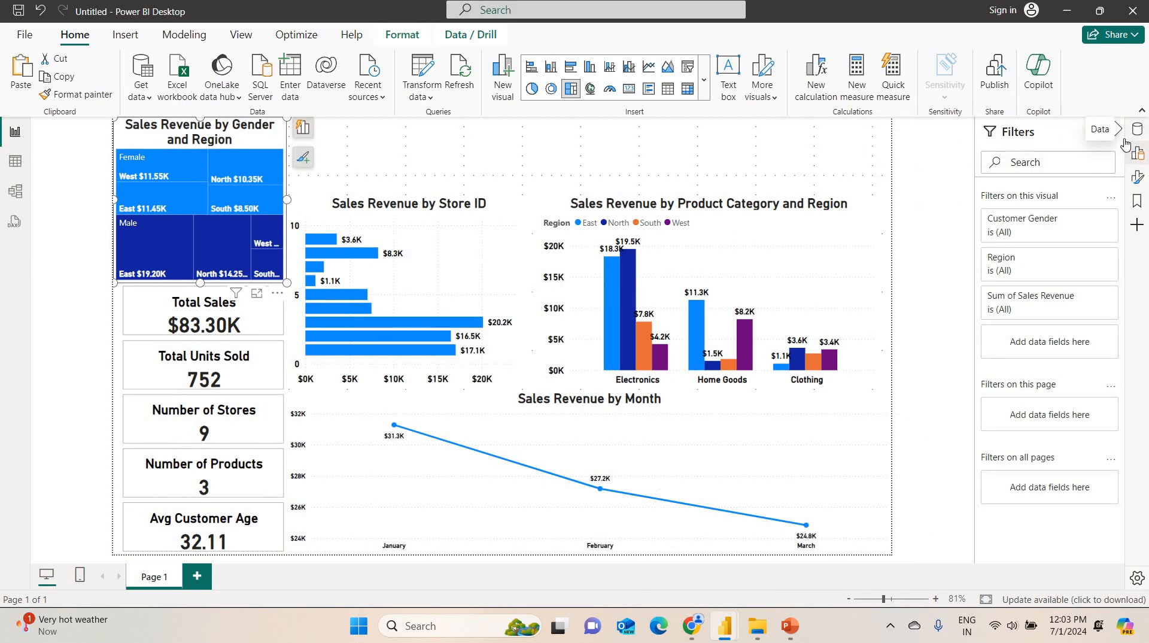
click(1137, 129)
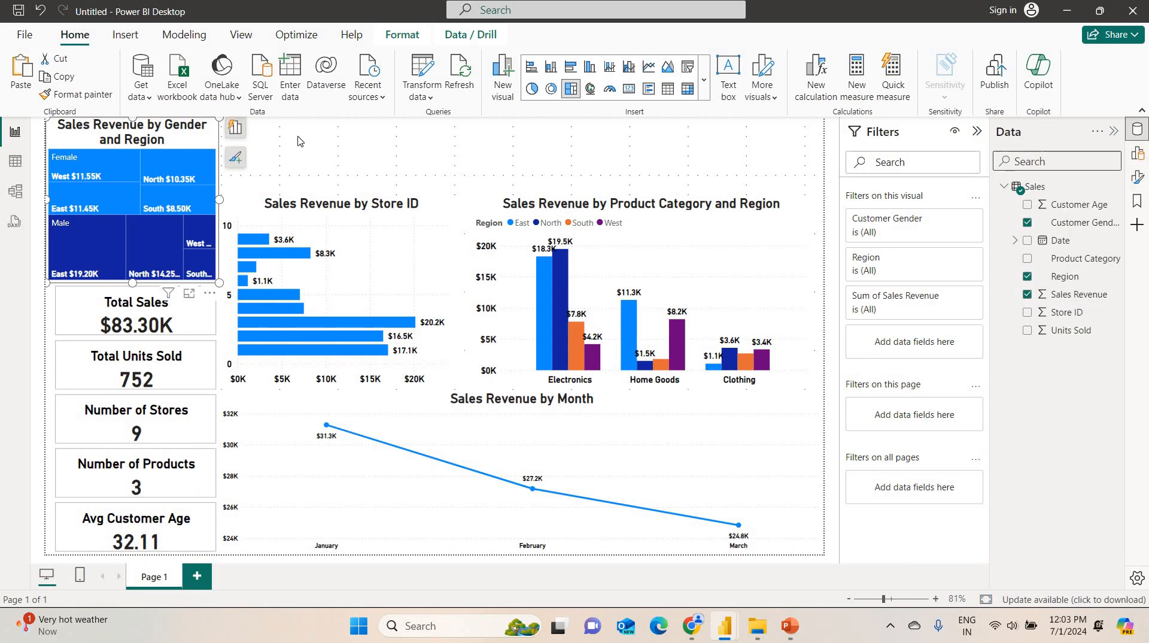
- Insert a slicer on the report page, fill it with the Date Hierarchy, and expand the year 2024 into its quarters
click(310, 165)
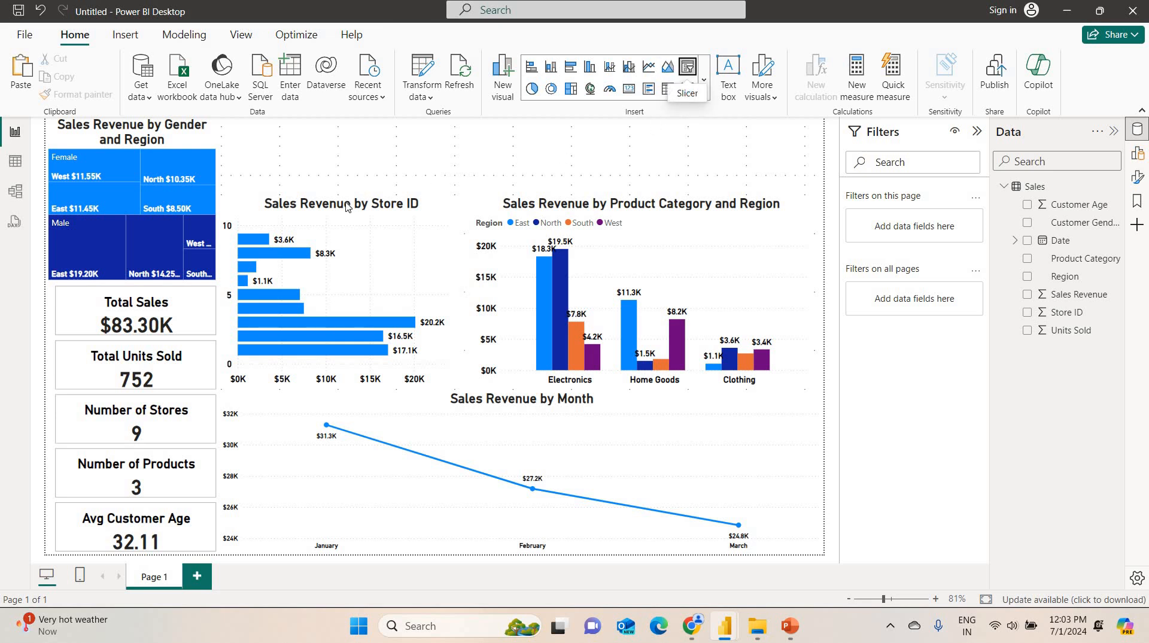
click(688, 69)
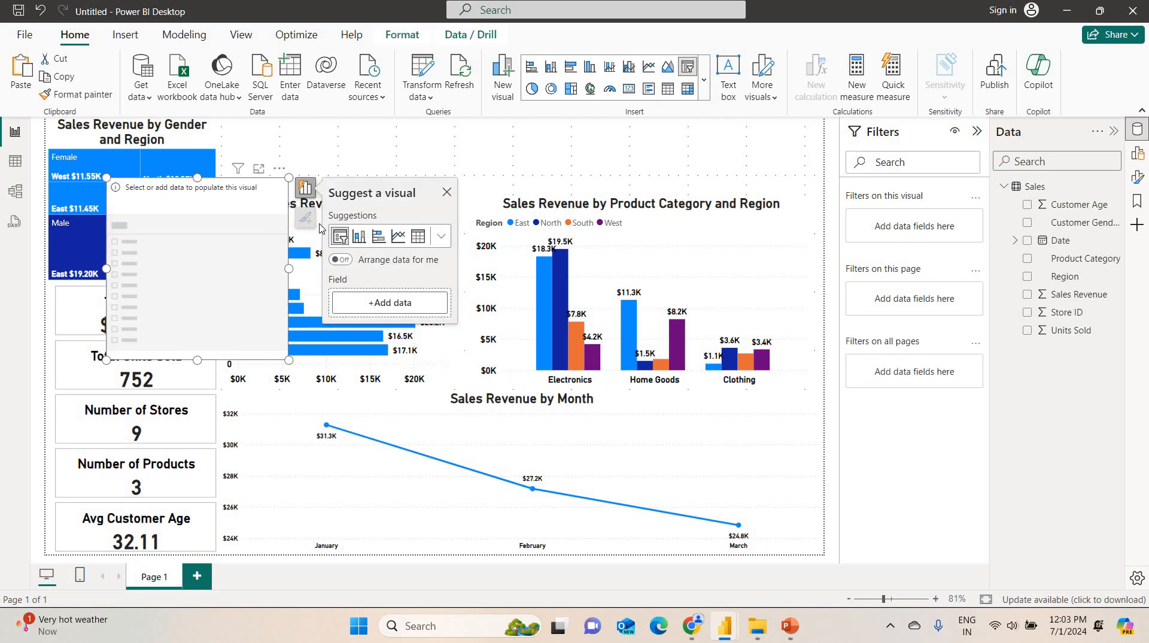
click(1011, 241)
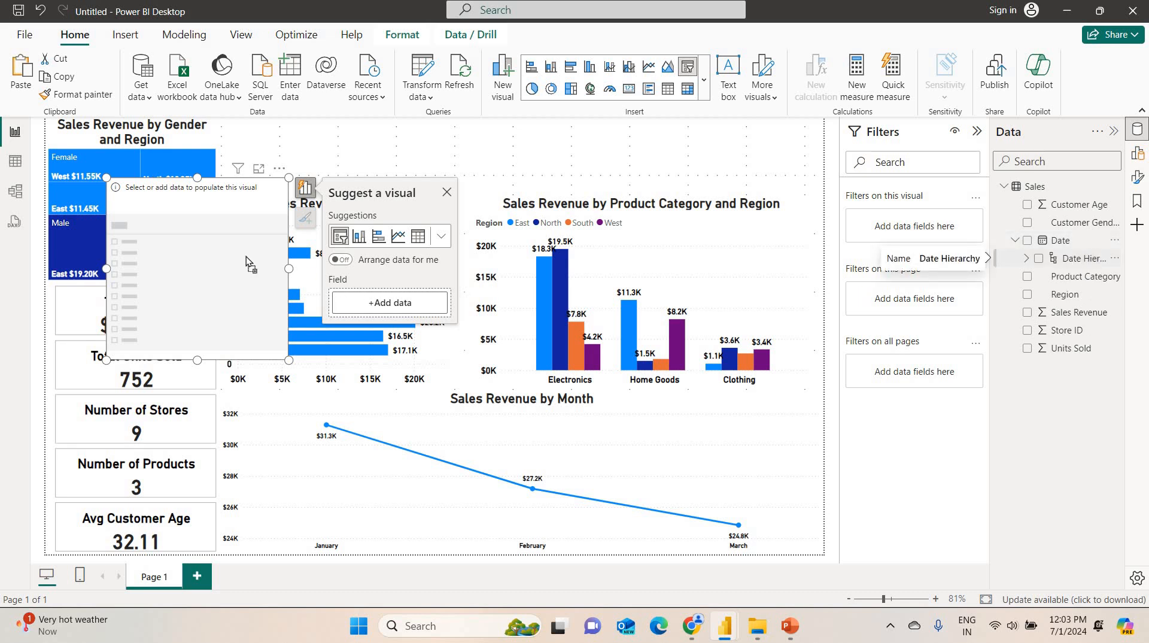
drag(246, 256, 114, 236)
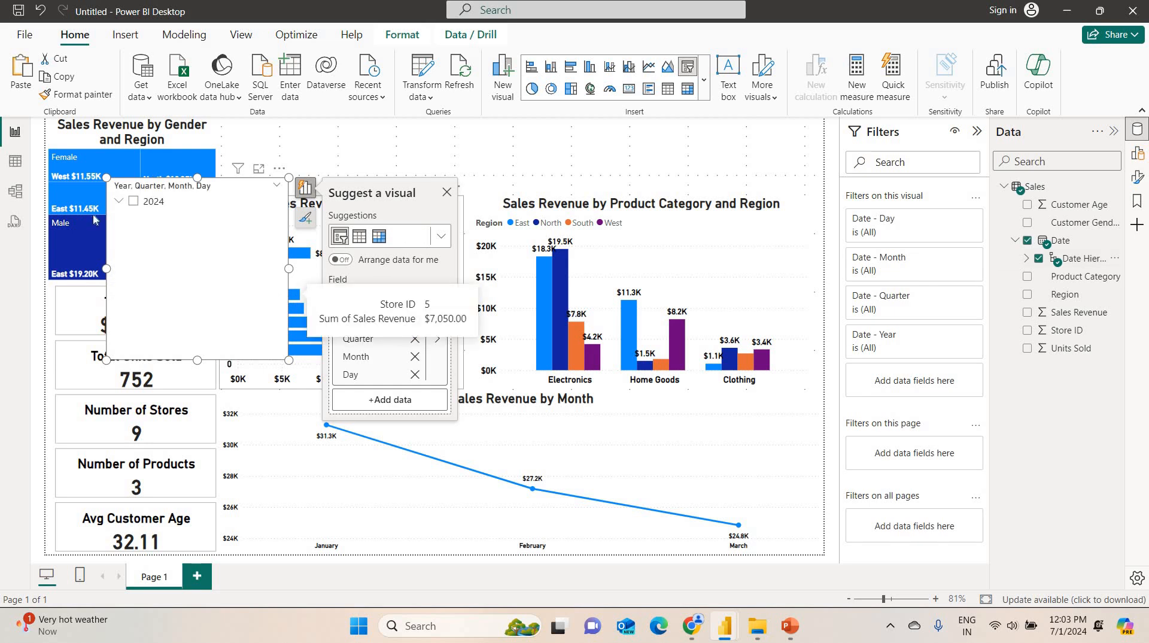
click(119, 201)
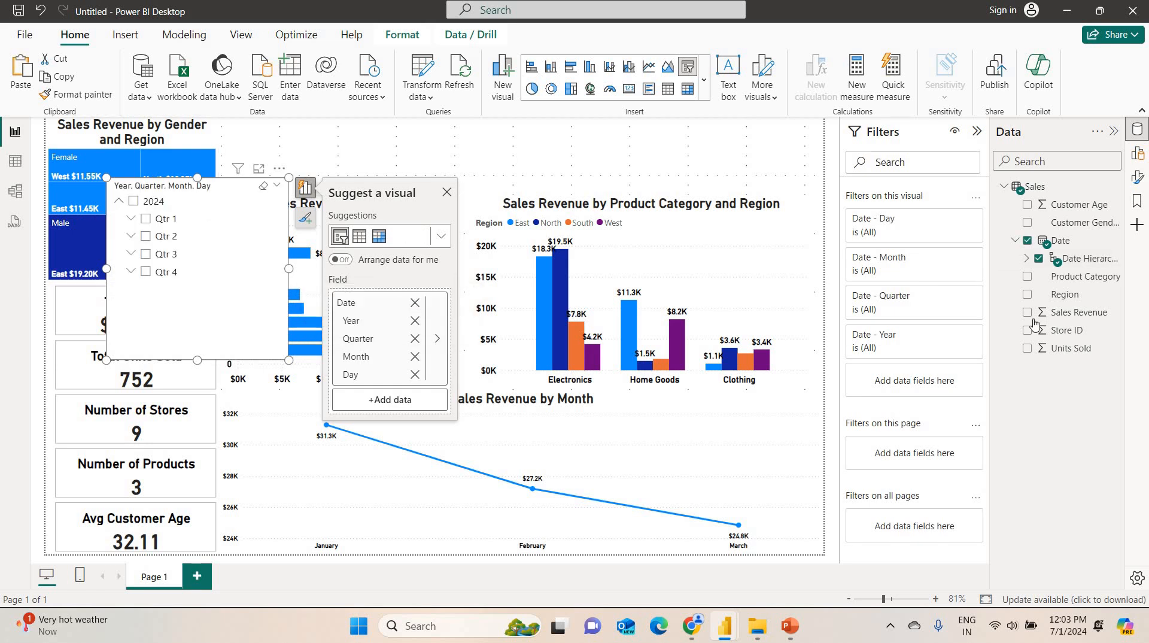
- Remove Year, Quarter and Day from the slicer's field so only Month remains, and try filtering the report by single months
click(1137, 155)
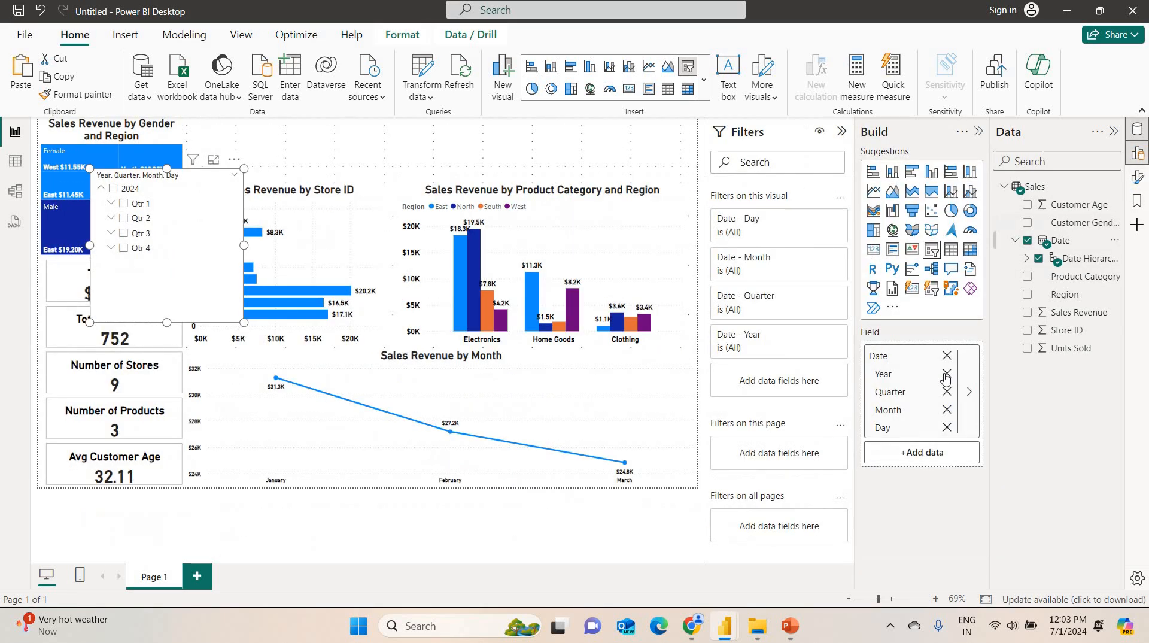
click(946, 373)
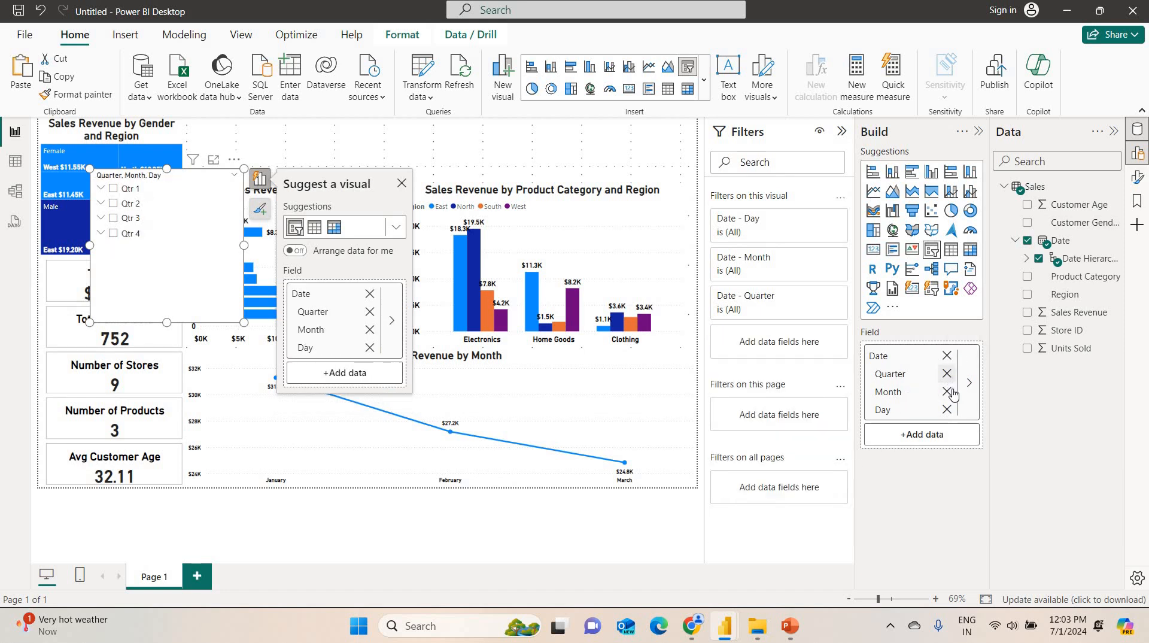
click(946, 373)
click(946, 391)
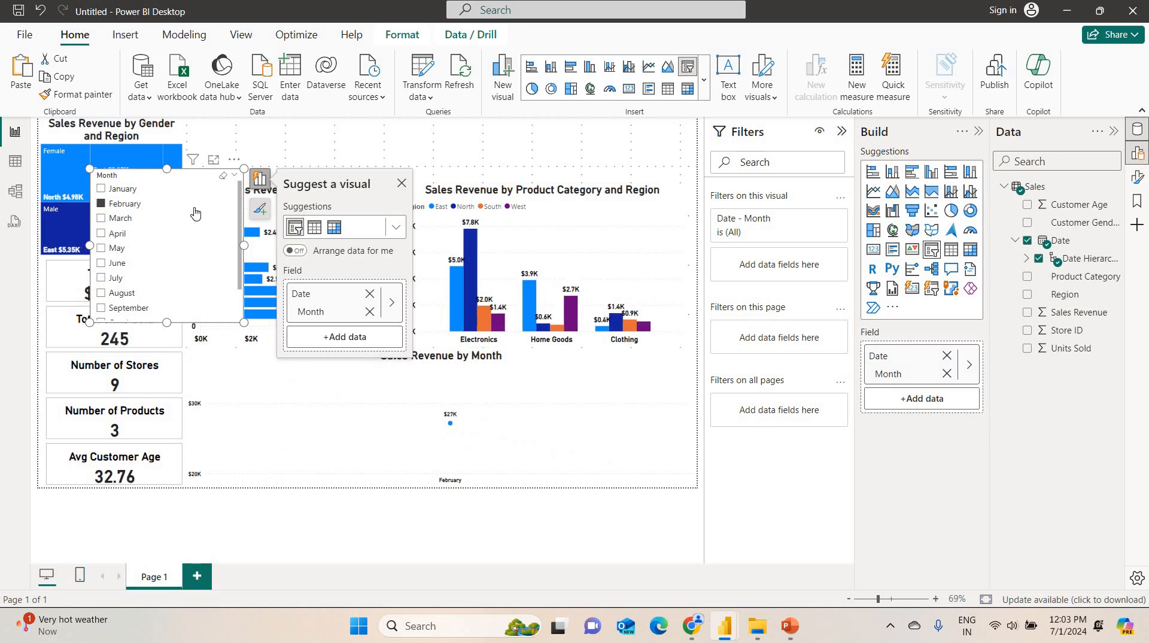
click(132, 189)
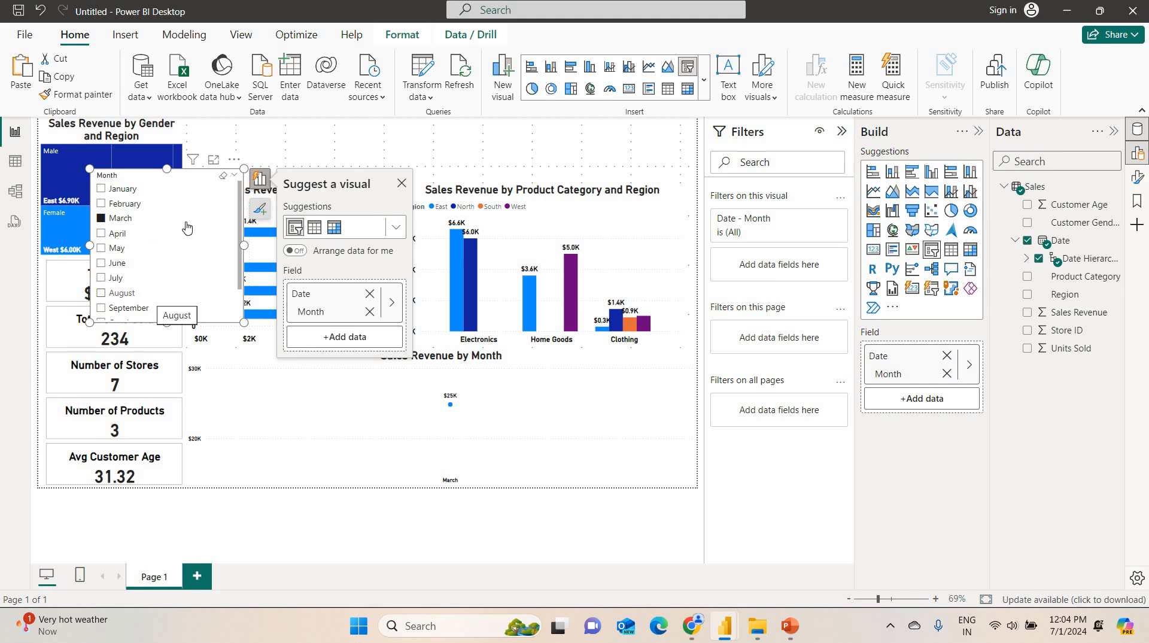
- Change the month slicer's style to Dropdown and turn on its "Select all" option
click(1136, 178)
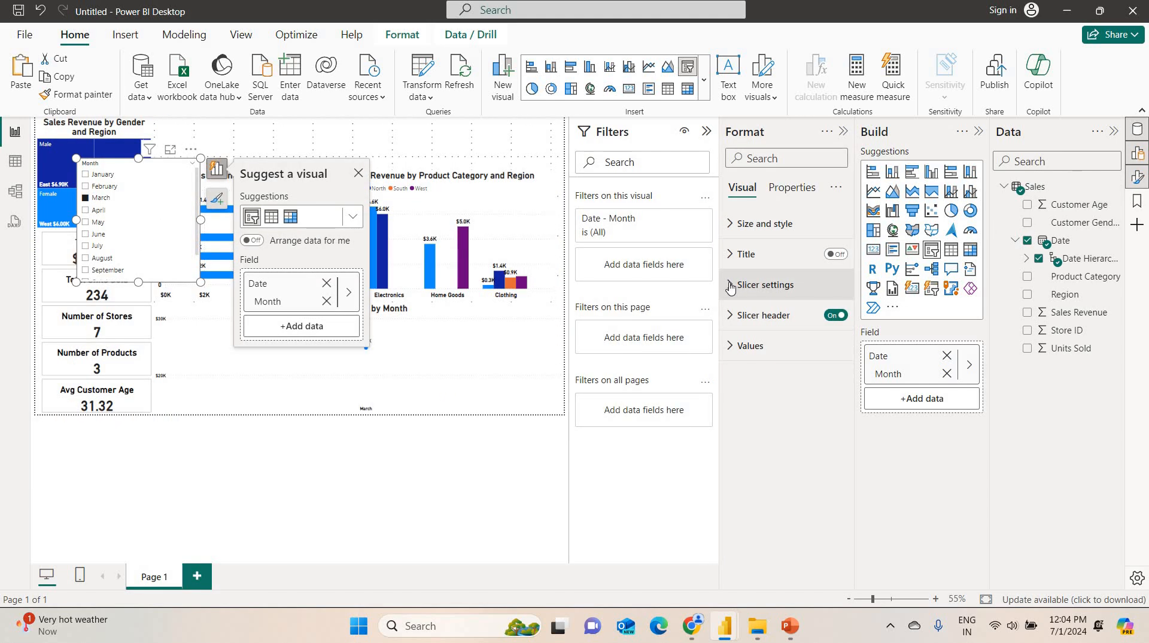
click(775, 292)
click(773, 360)
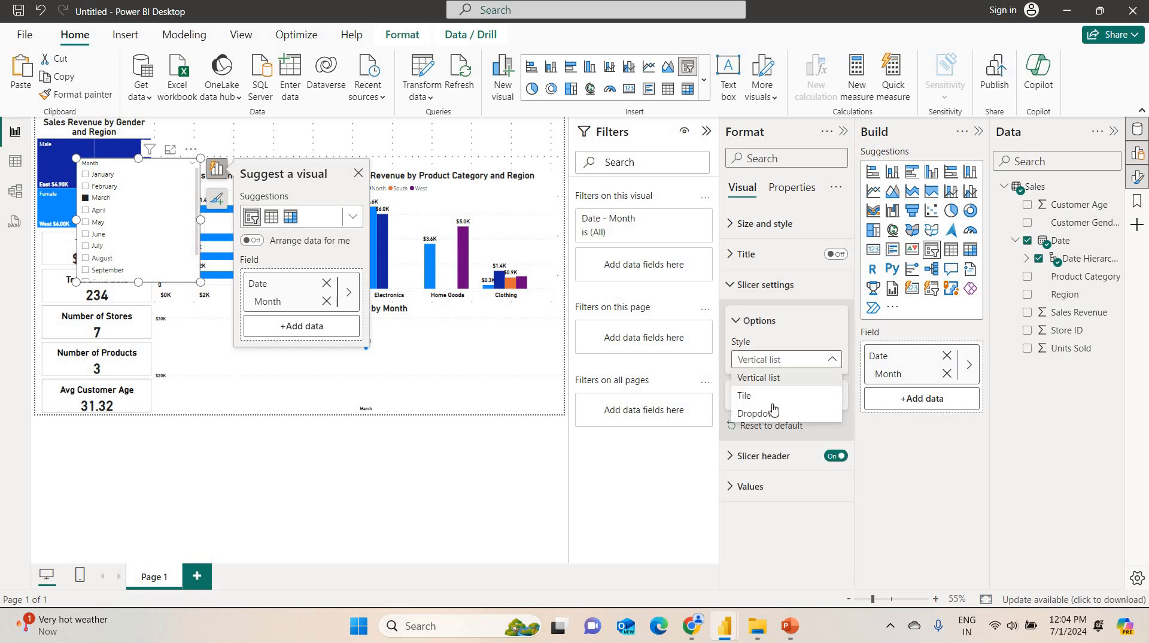
click(756, 413)
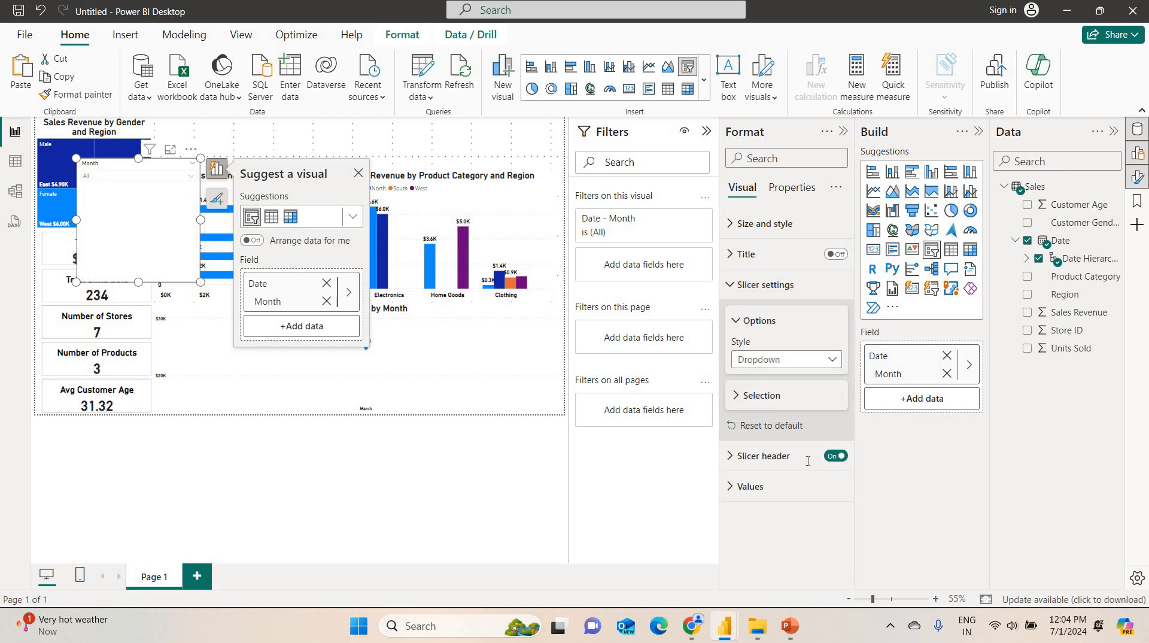
click(759, 396)
click(837, 460)
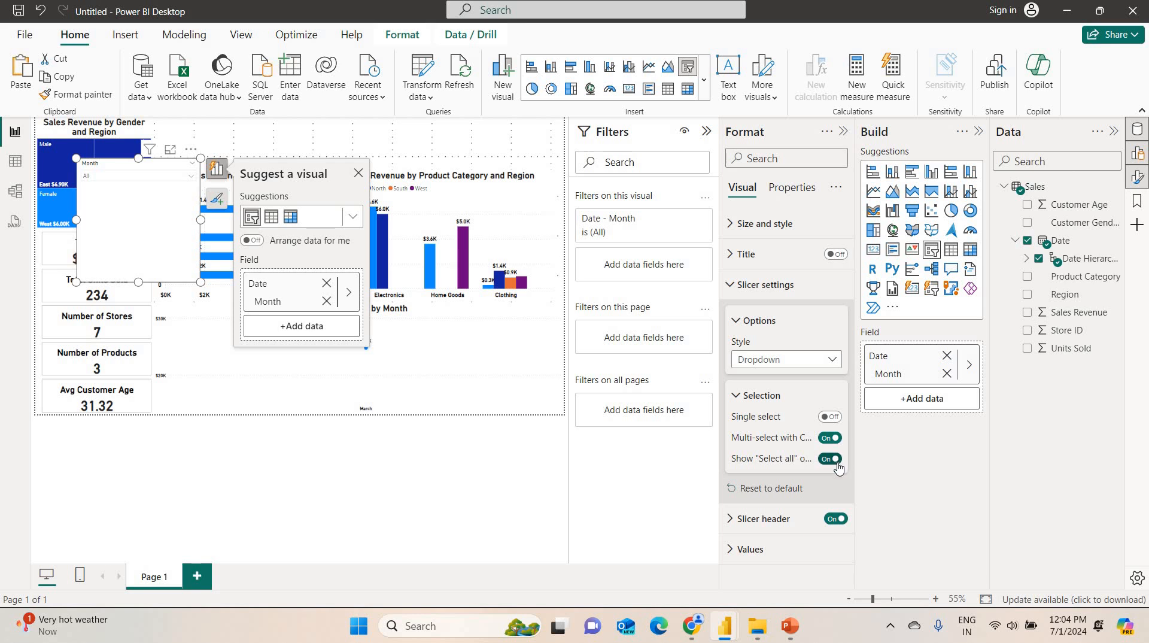
- Make the Month slicer's header text bold and set its font size to 14
click(729, 519)
scroll(796, 419, down, 5)
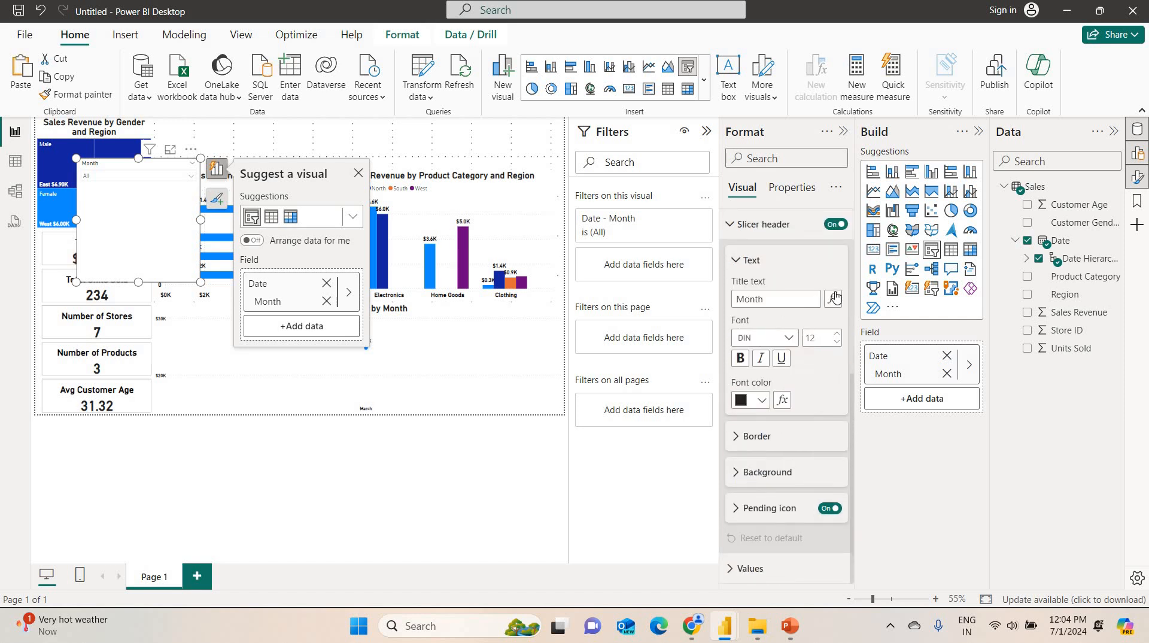
click(740, 358)
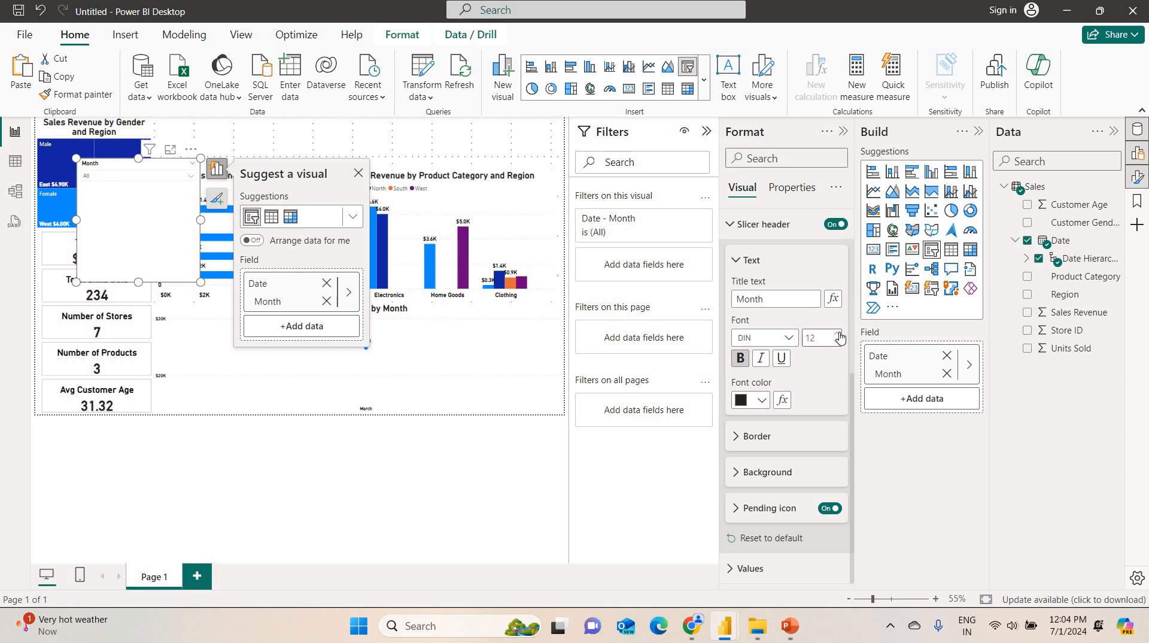
click(838, 333)
scroll(801, 412, up, 4)
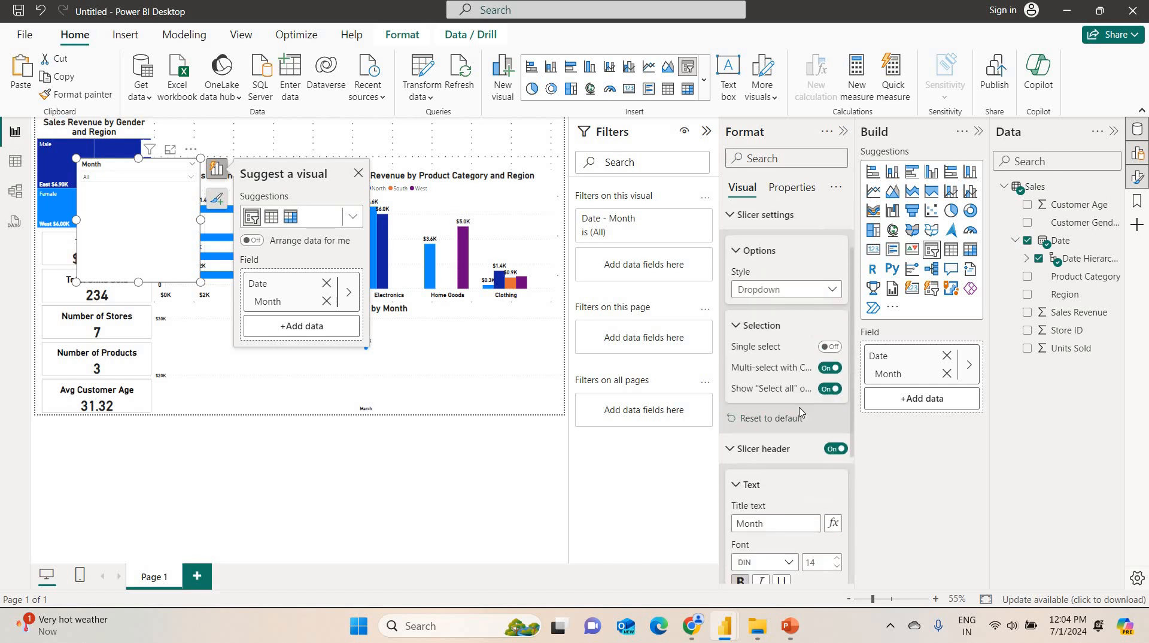
scroll(800, 413, up, 2)
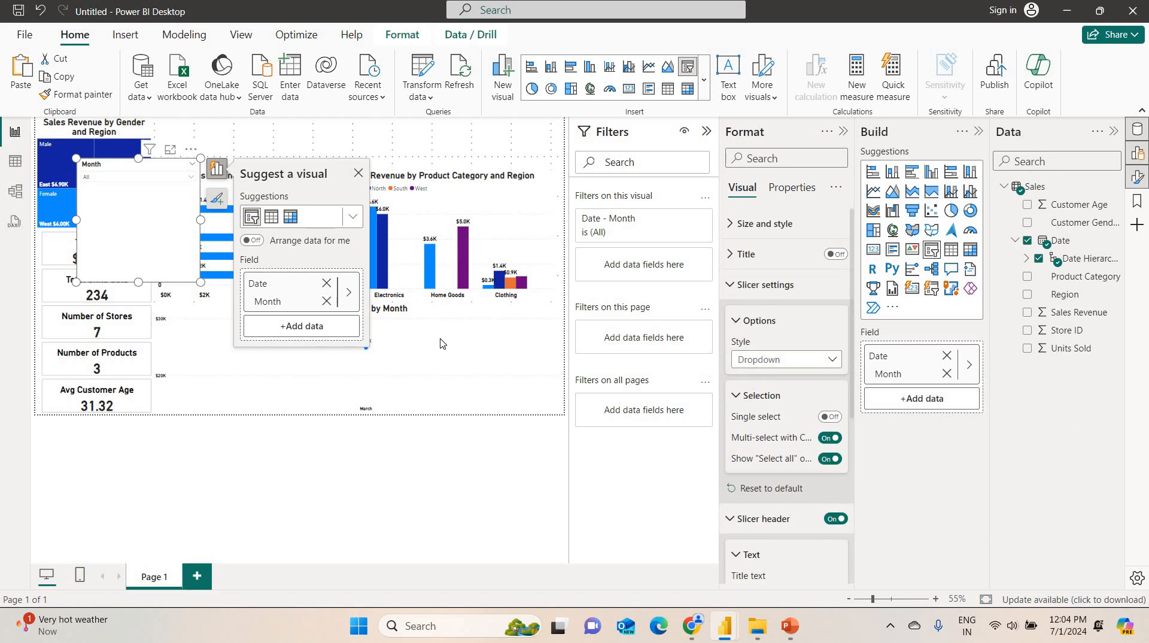
- Dismiss the visual suggestions and place the reduced-height Month slicer above the Sales Revenue by Store ID chart
click(357, 173)
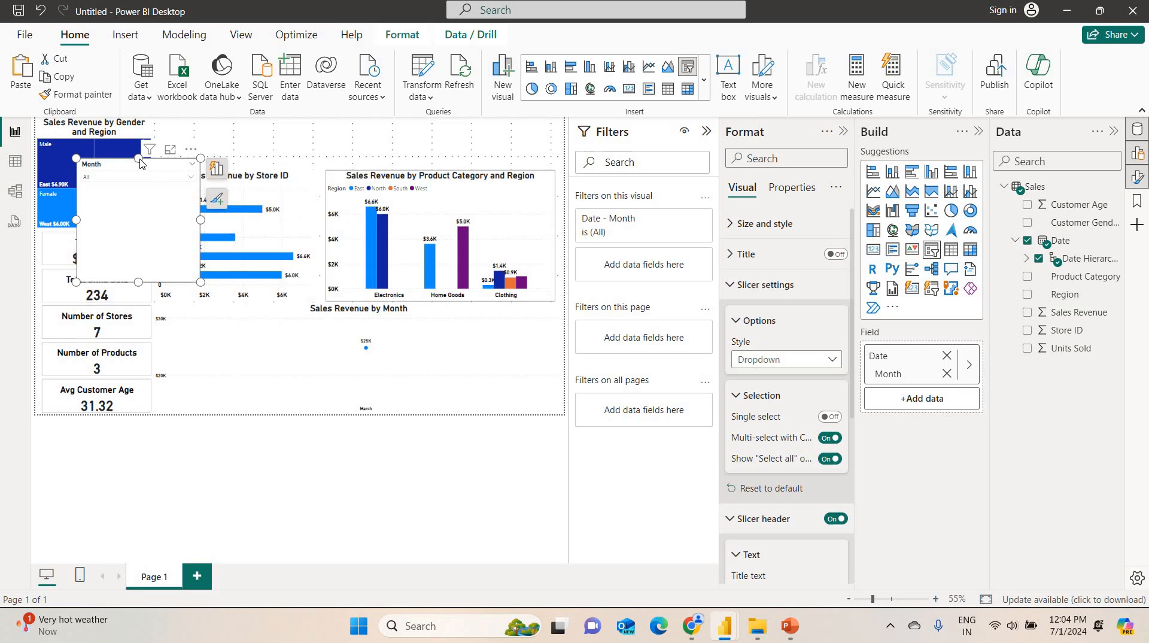
drag(138, 203, 250, 160)
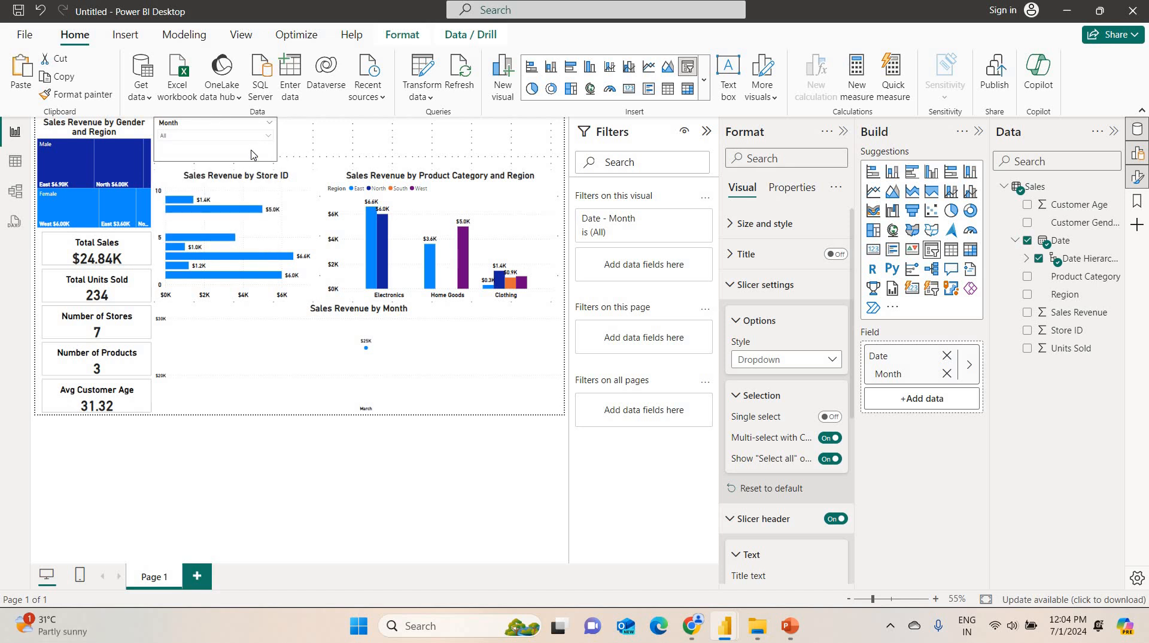
- Select all months in the slicer's dropdown, clear that selection, and filter the report to January
click(271, 138)
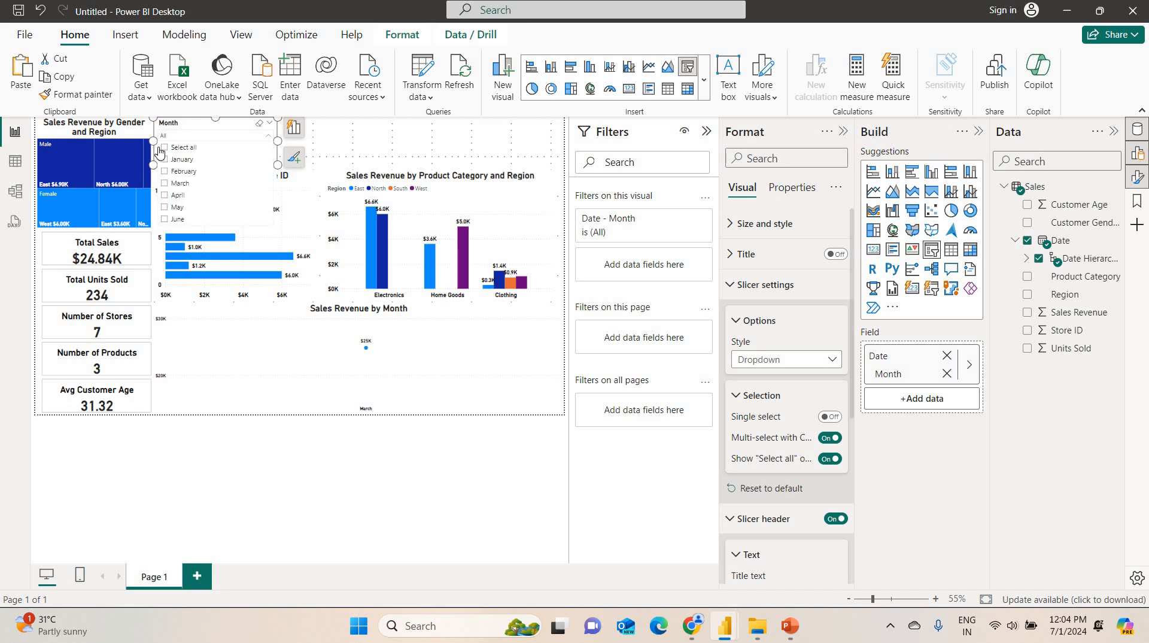
click(168, 150)
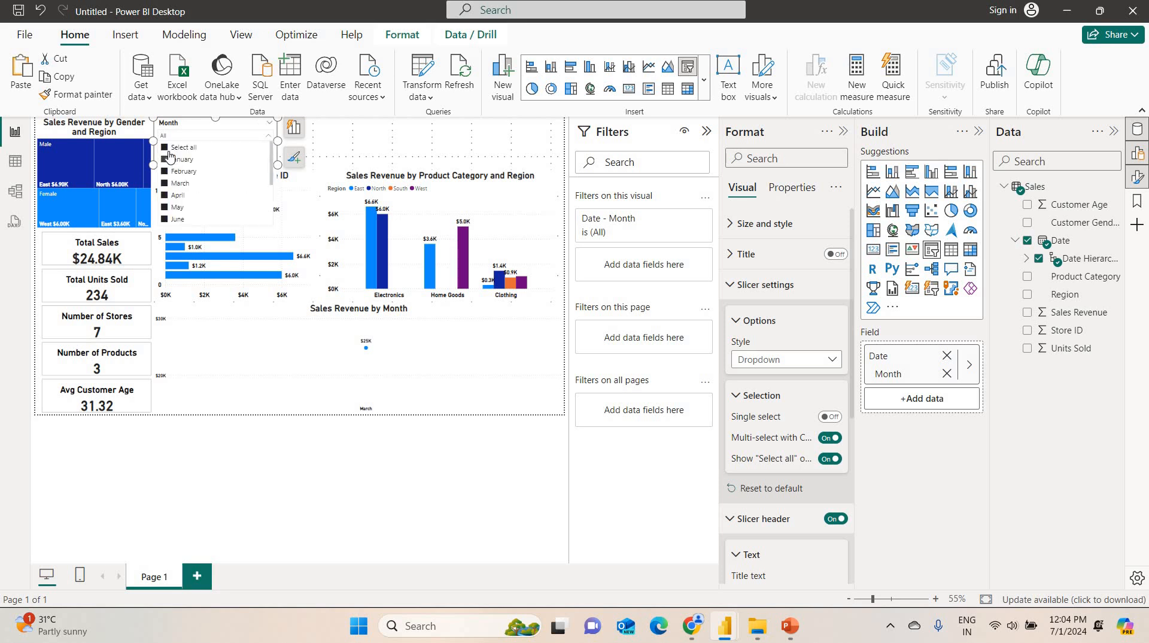
click(165, 148)
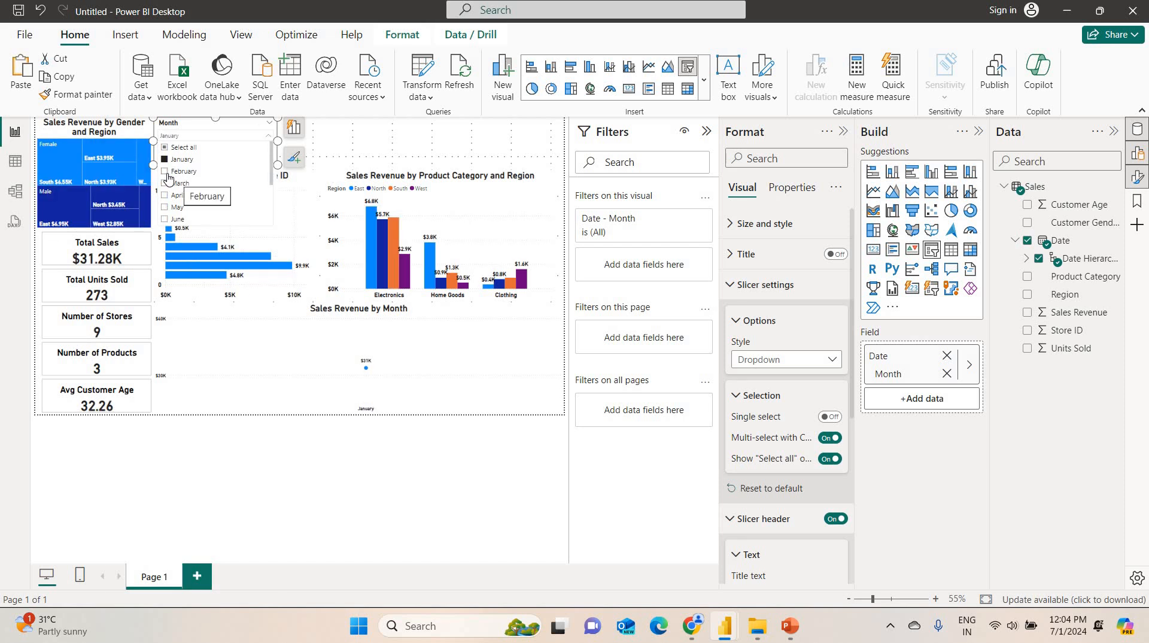
- Add February and March to the Month slicer's selection and reduce the slicer's height
click(165, 173)
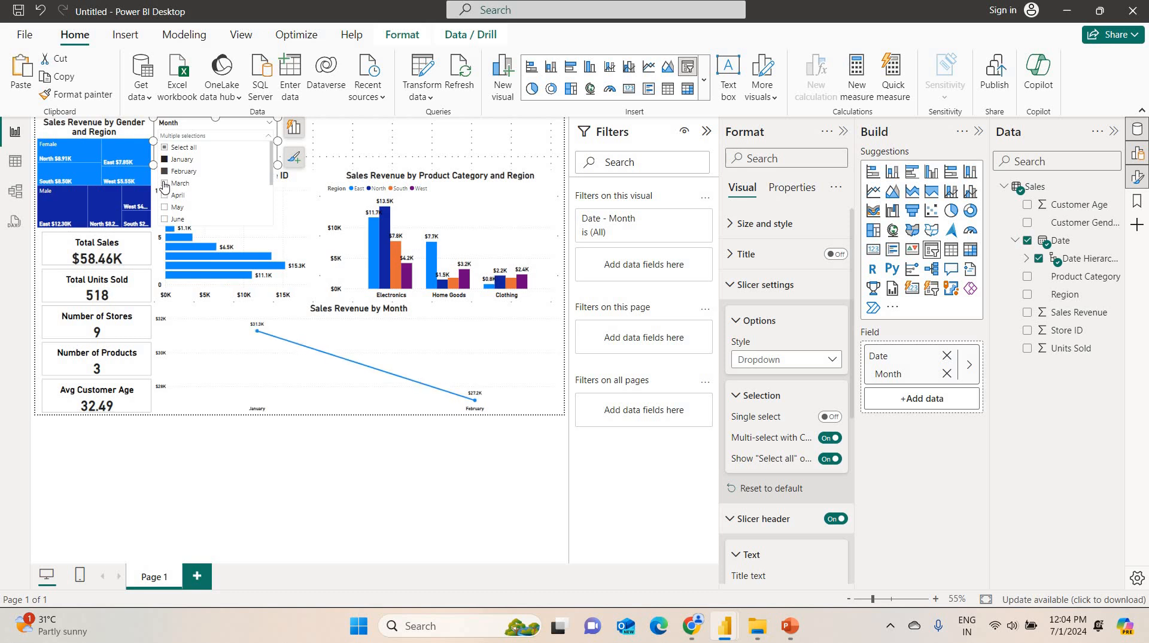
click(165, 185)
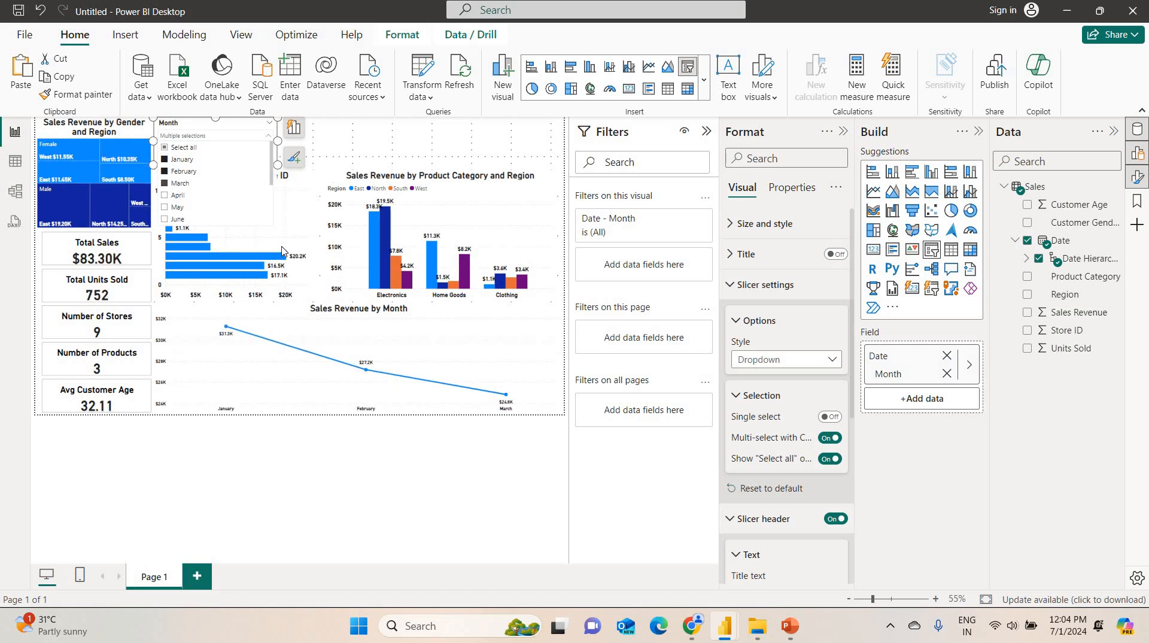
click(383, 146)
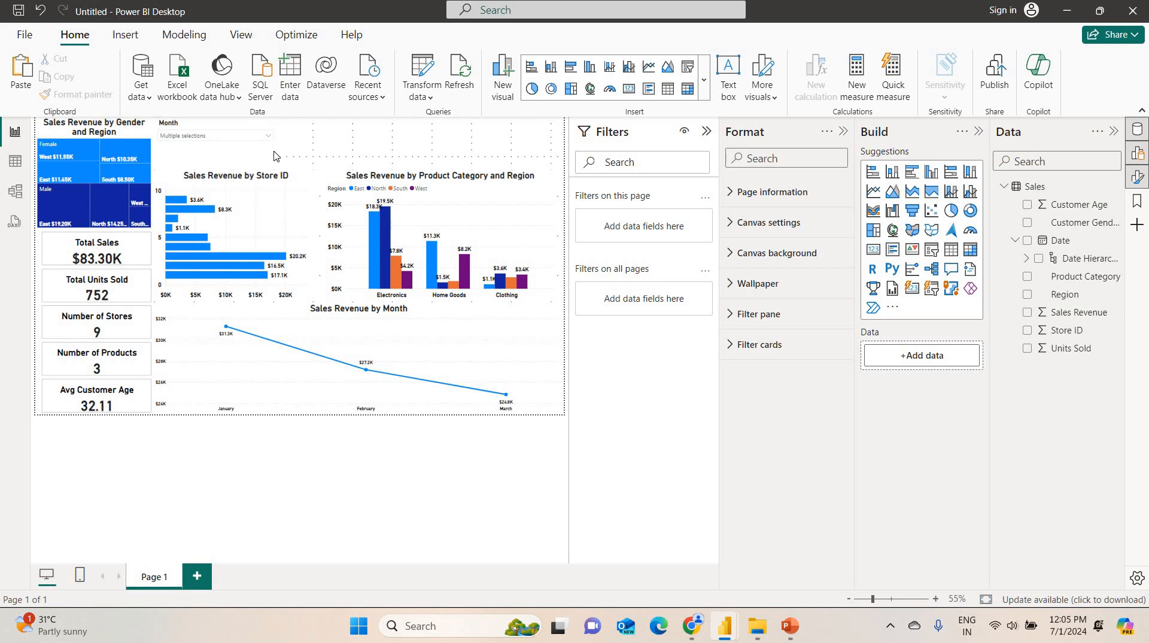
click(273, 162)
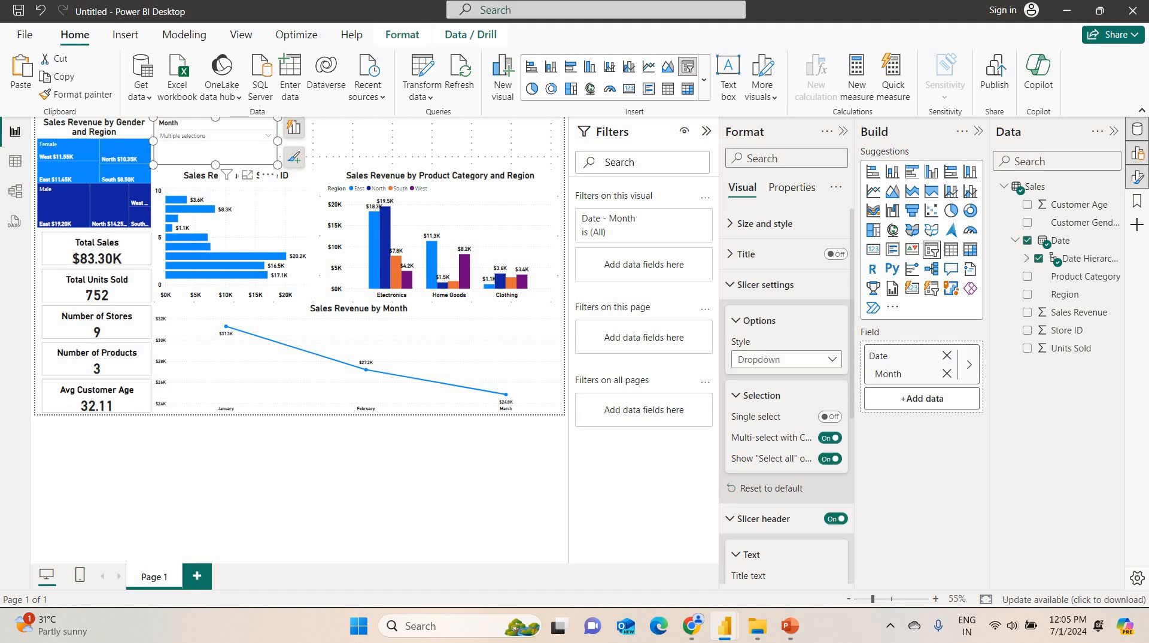
drag(277, 164, 274, 152)
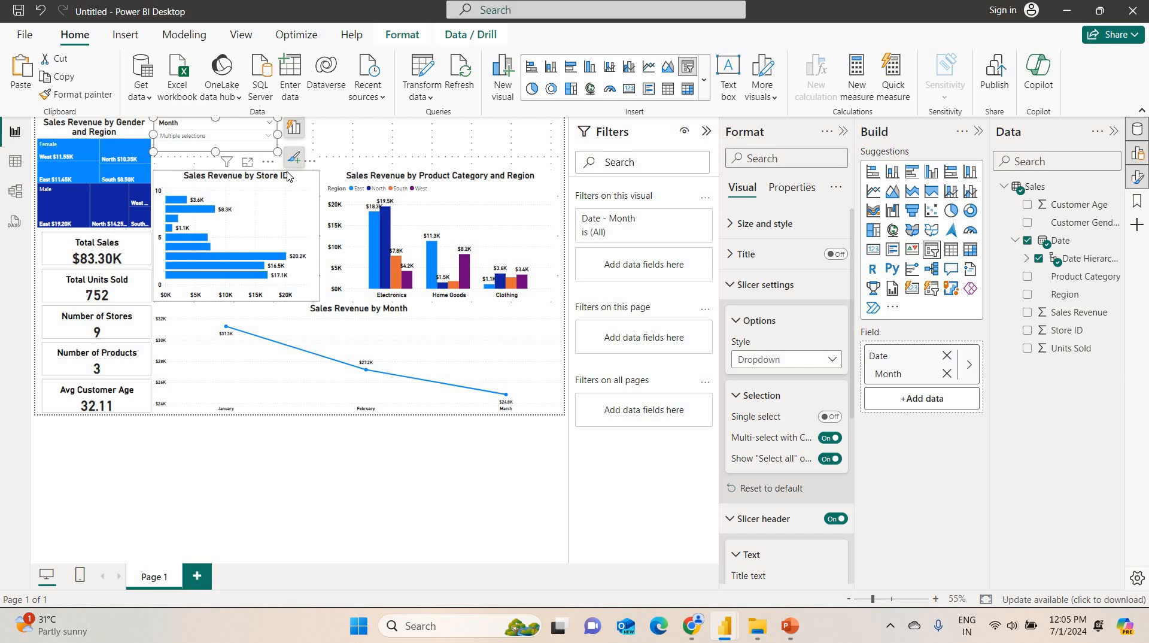
- Duplicate the Month slicer, place the copy directly beside it, and replace its field with Region
drag(244, 147, 248, 151)
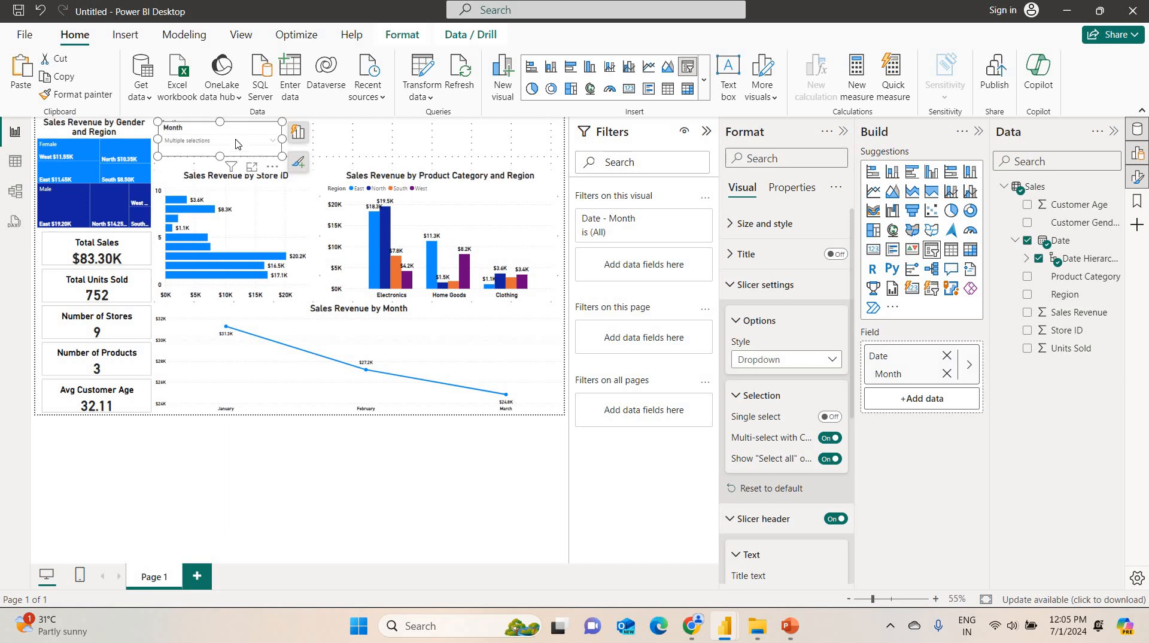
click(355, 147)
key(ctrl+v)
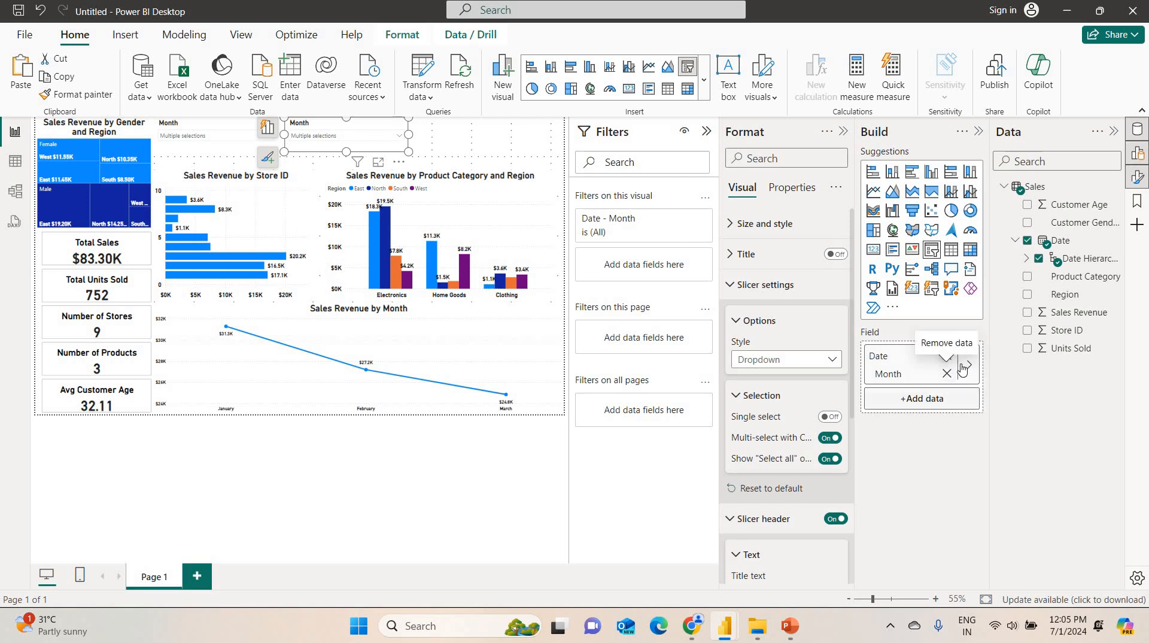
click(946, 372)
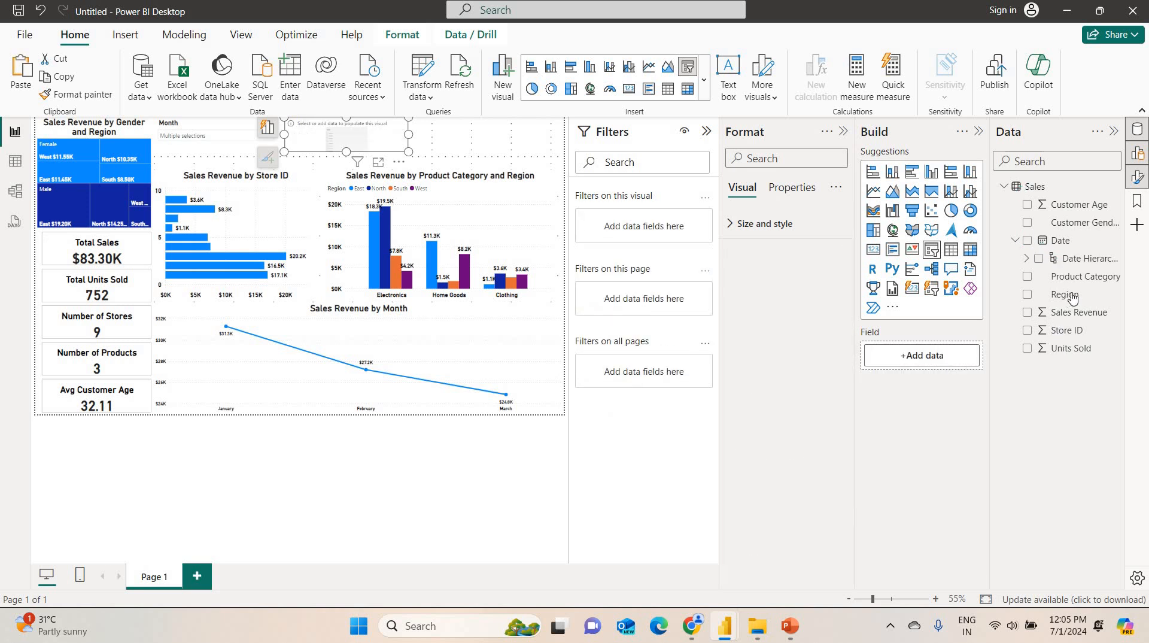
drag(1071, 299, 941, 359)
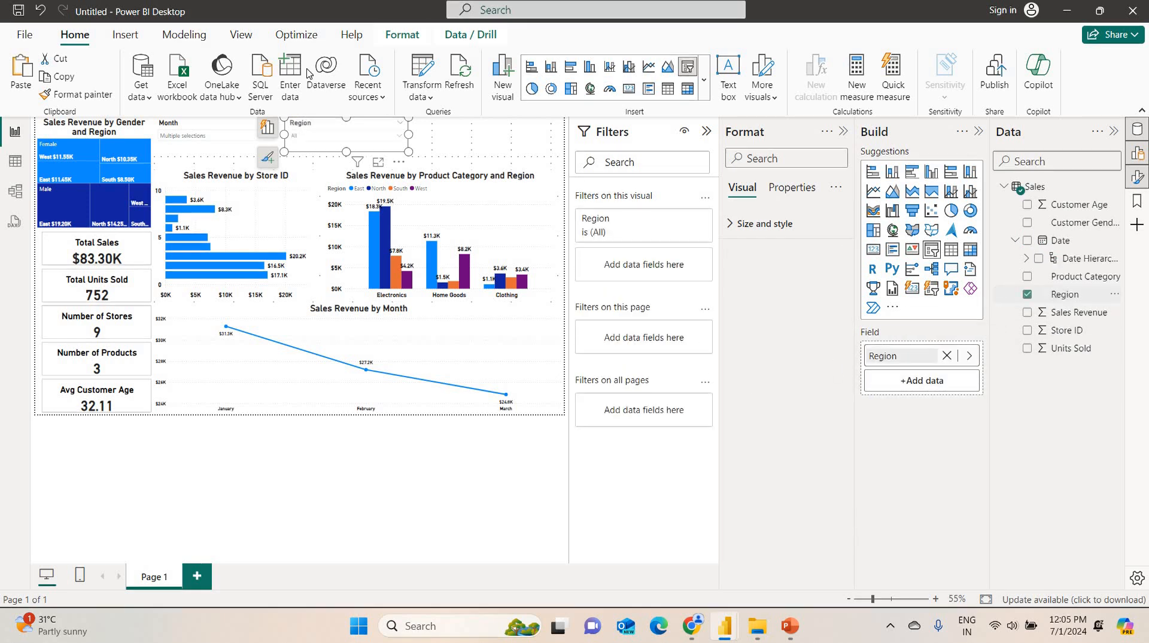
- Filter the report by East, North, South and West in turn with the Region slicer, and reselect all regions
click(401, 136)
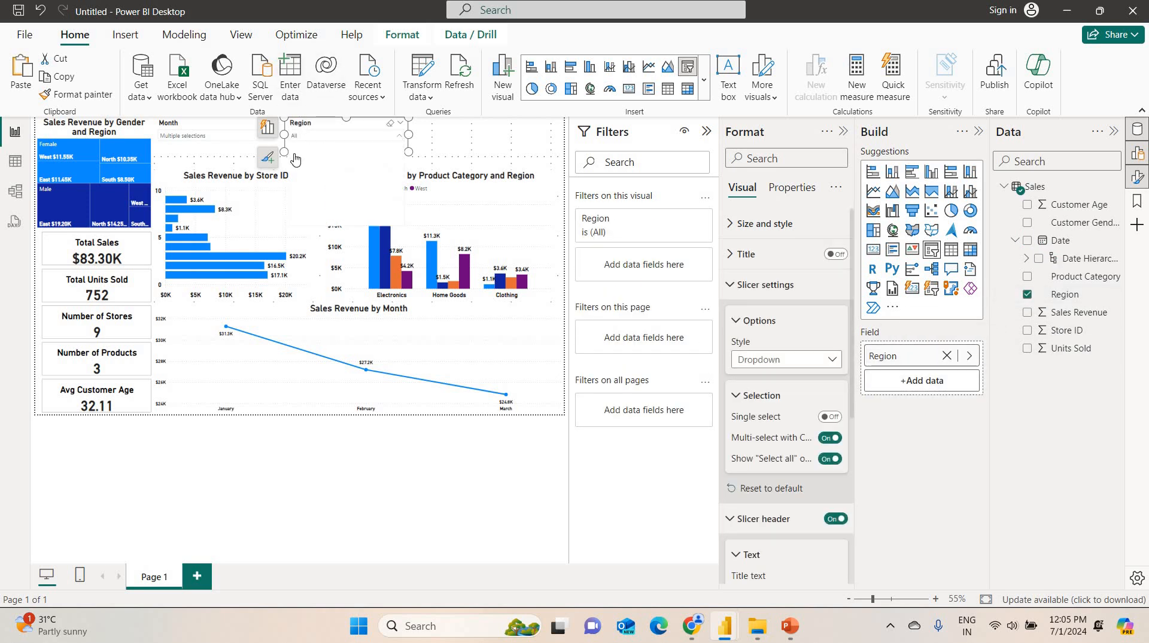
click(298, 162)
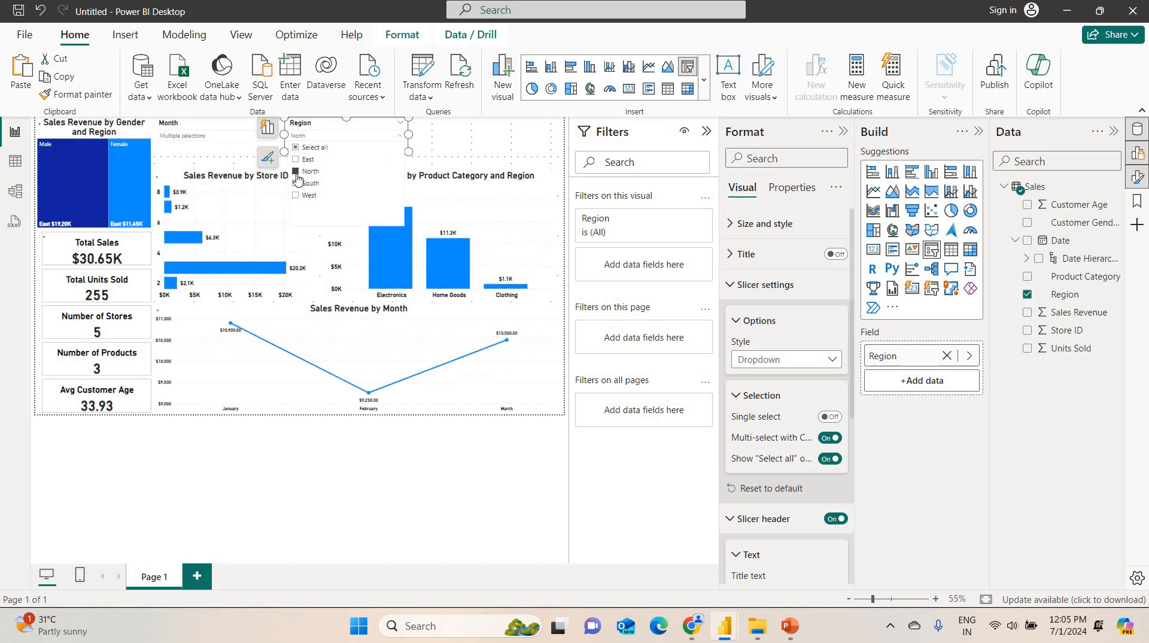
click(295, 183)
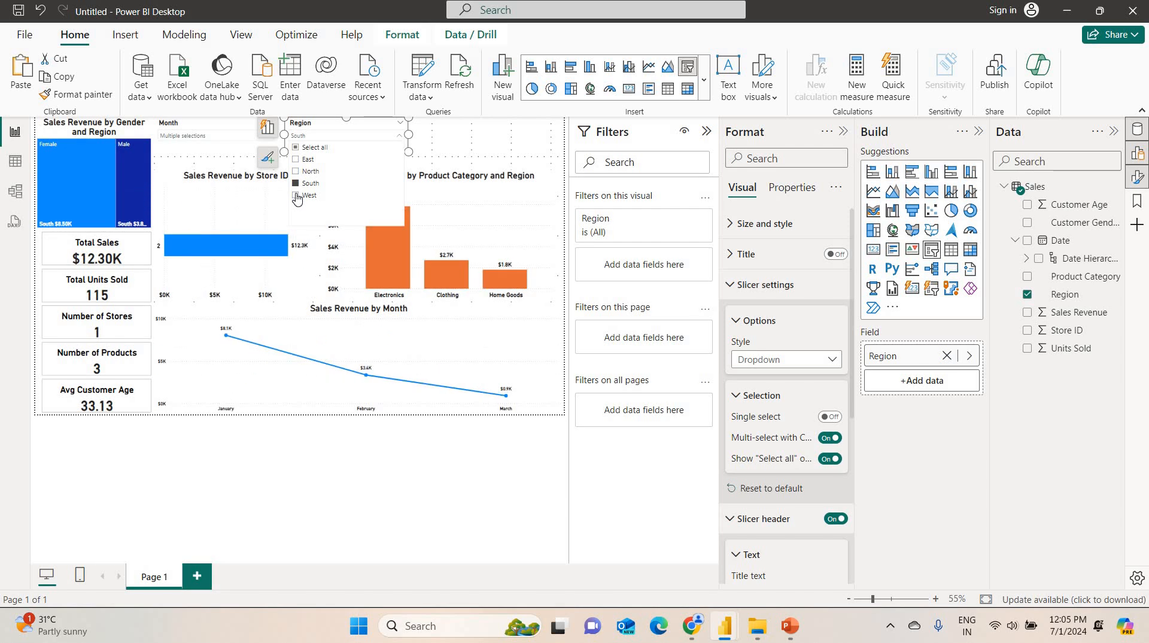
click(296, 196)
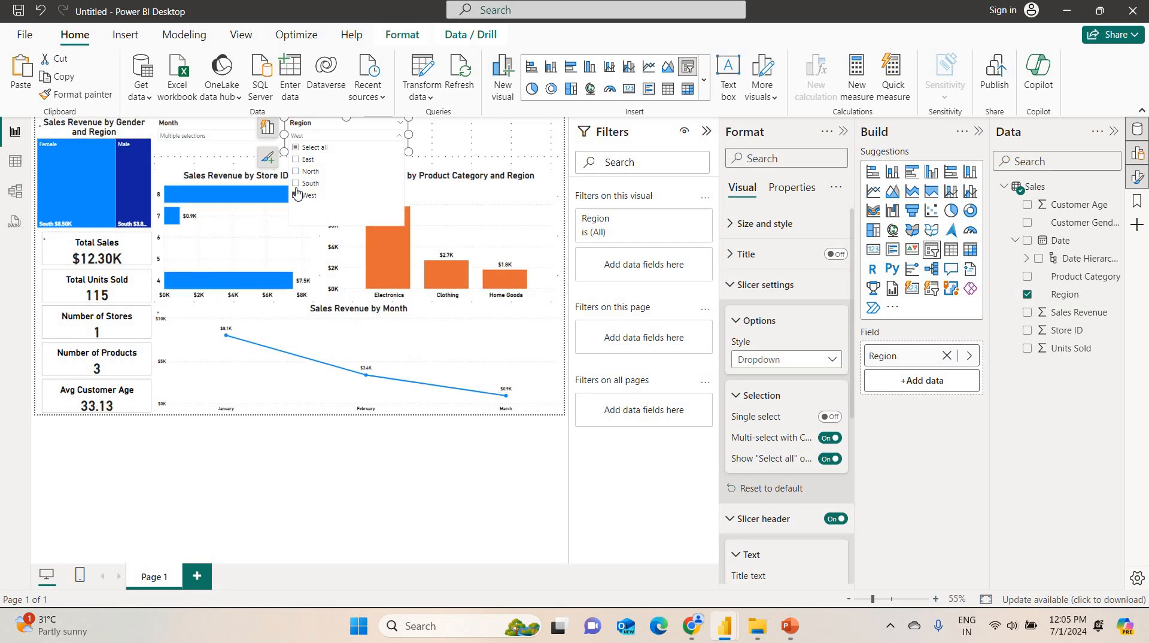
click(294, 148)
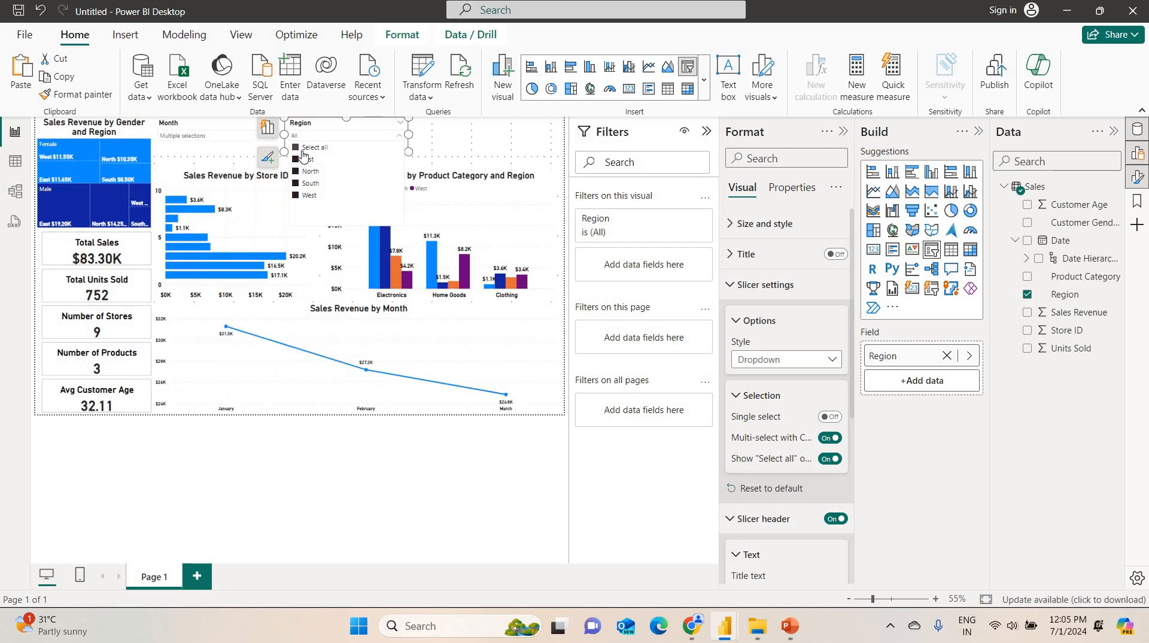
click(435, 143)
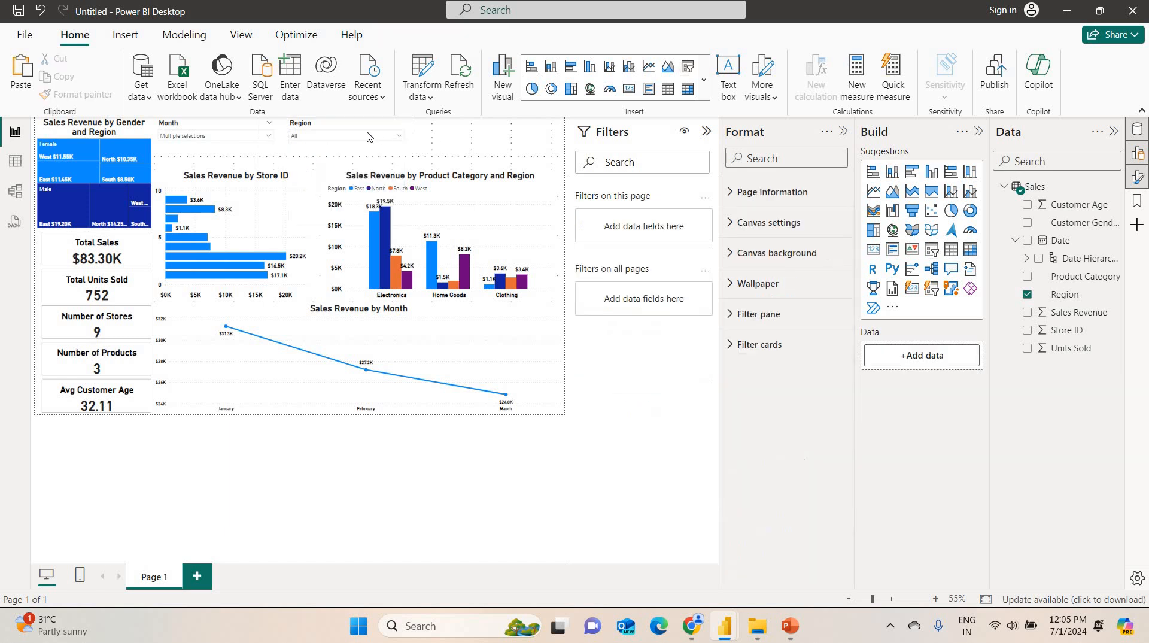
- Duplicate the Region slicer, place the copy beside it at the end of the slicer row, and replace its field with Store ID
click(352, 127)
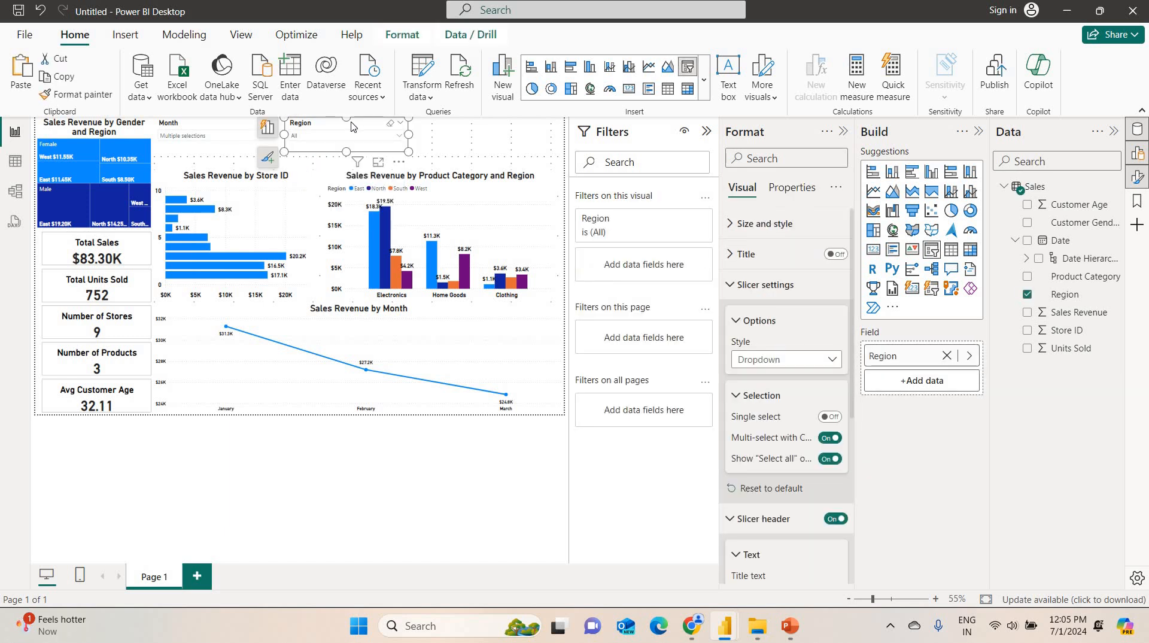
click(450, 141)
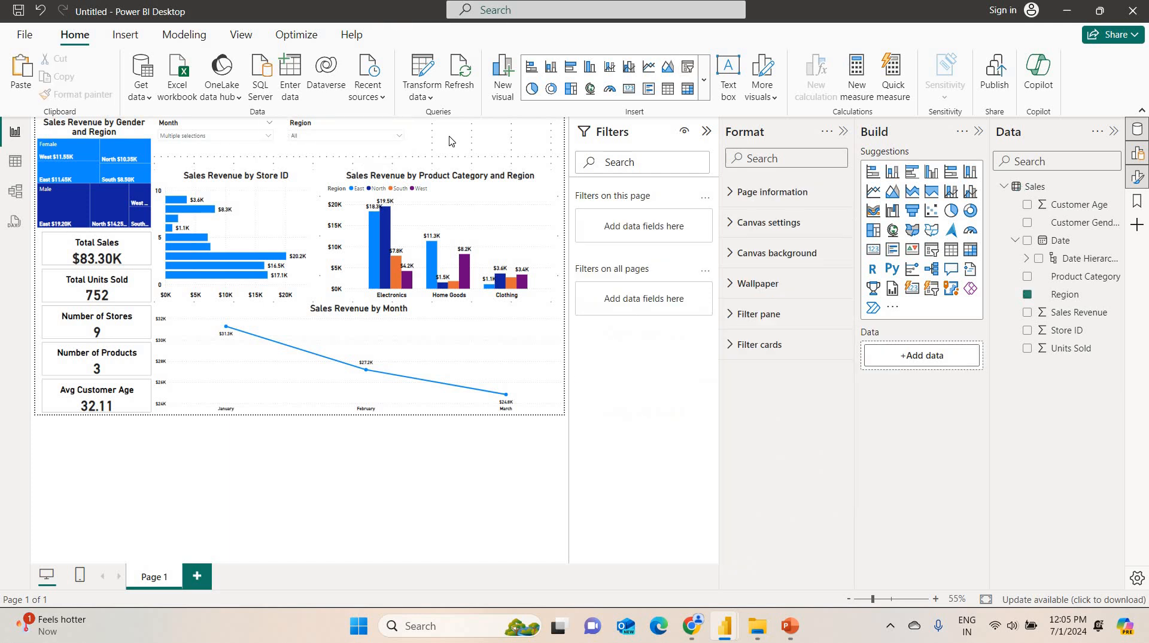
key(ctrl+v)
drag(384, 132, 504, 124)
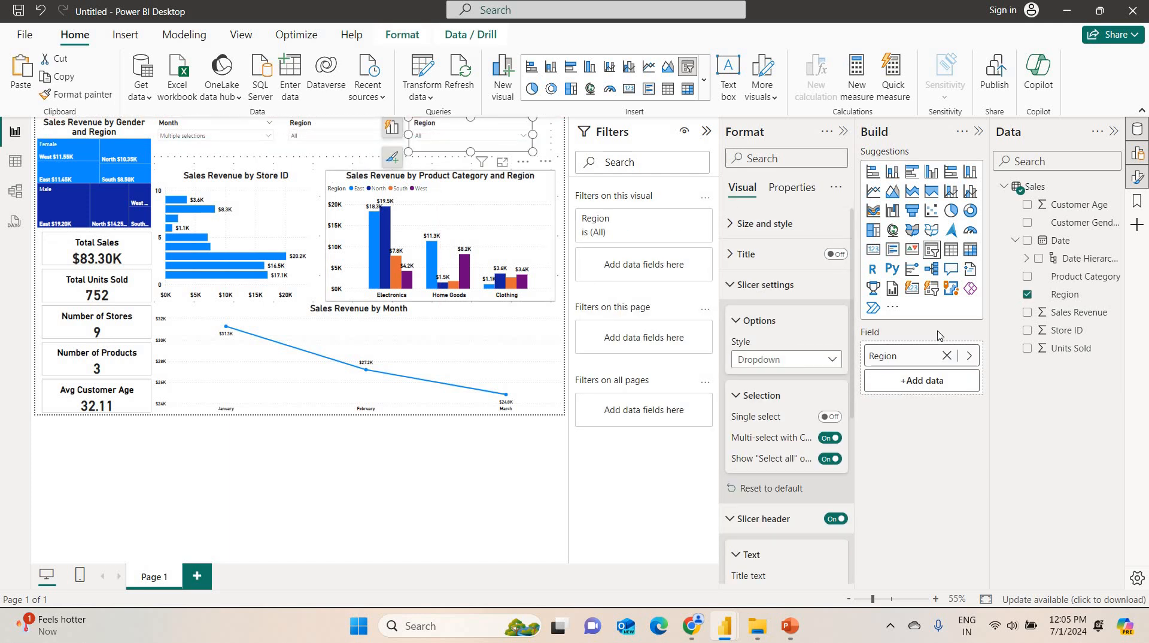
click(946, 356)
drag(1067, 330, 940, 358)
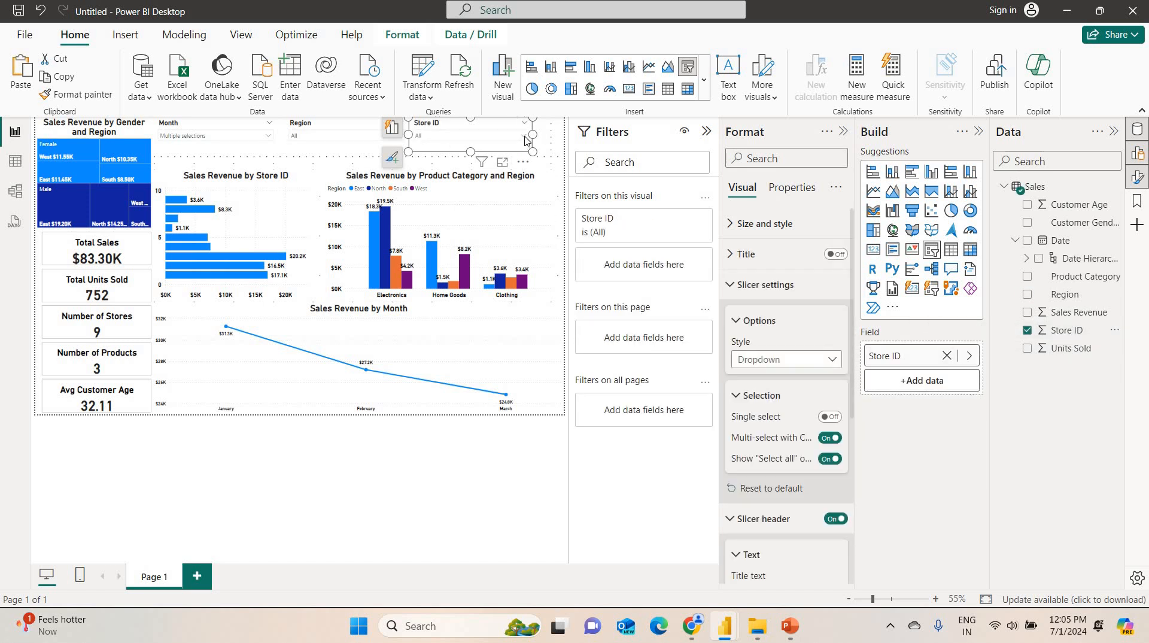
- Filter the report to store 1 and store 2 in turn with the Store ID slicer, and reselect all stores
click(491, 136)
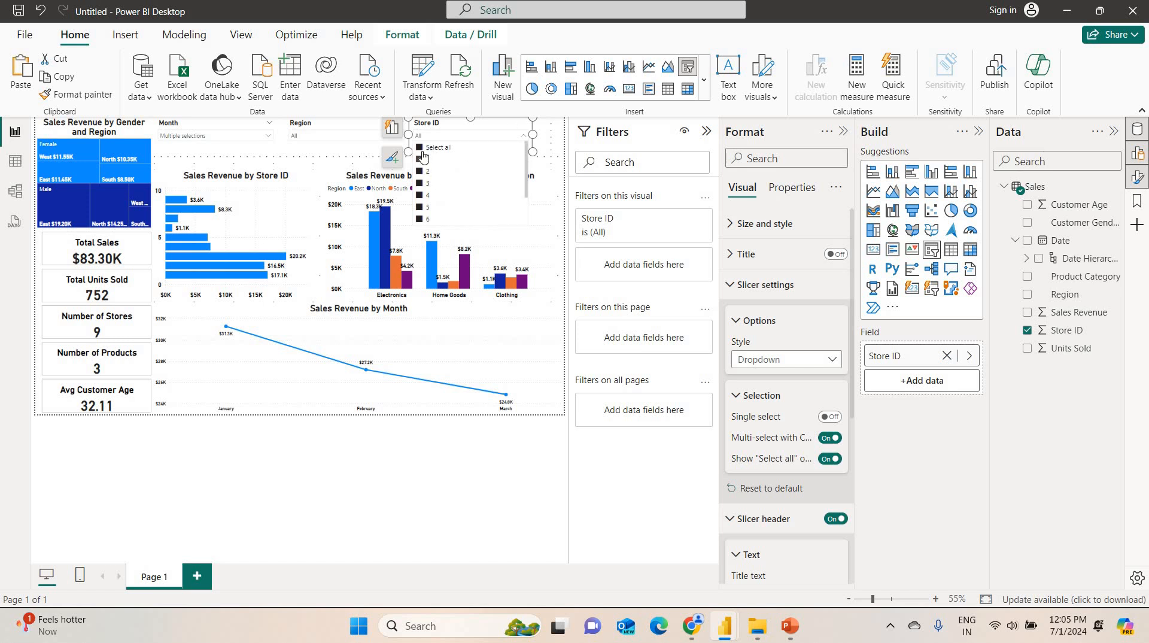
click(419, 160)
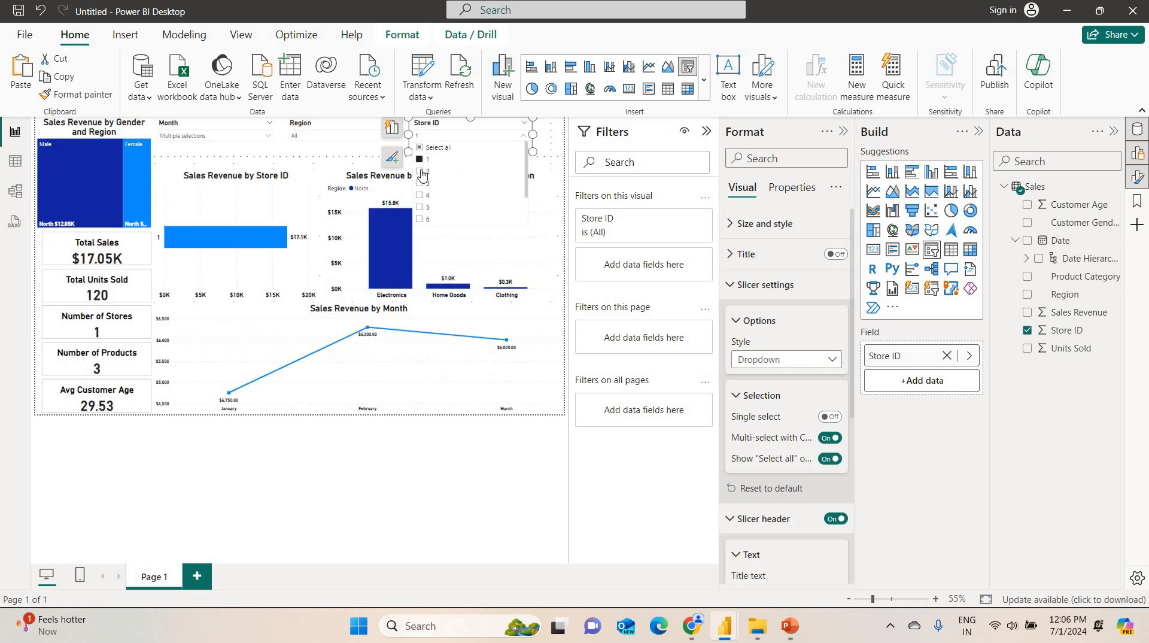
click(421, 172)
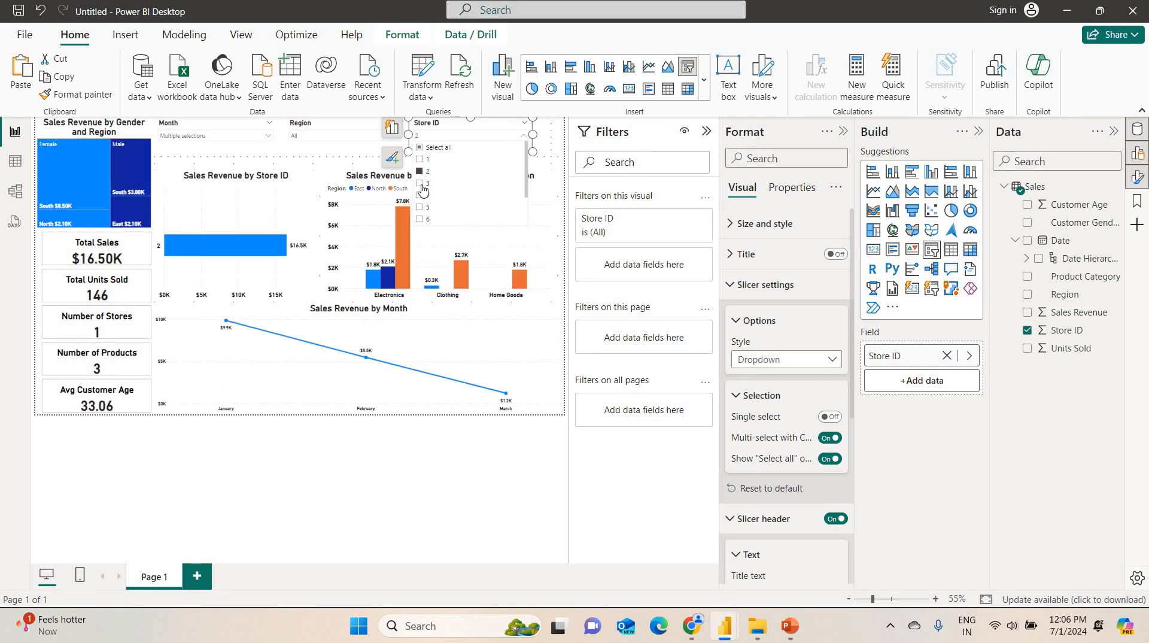
click(419, 148)
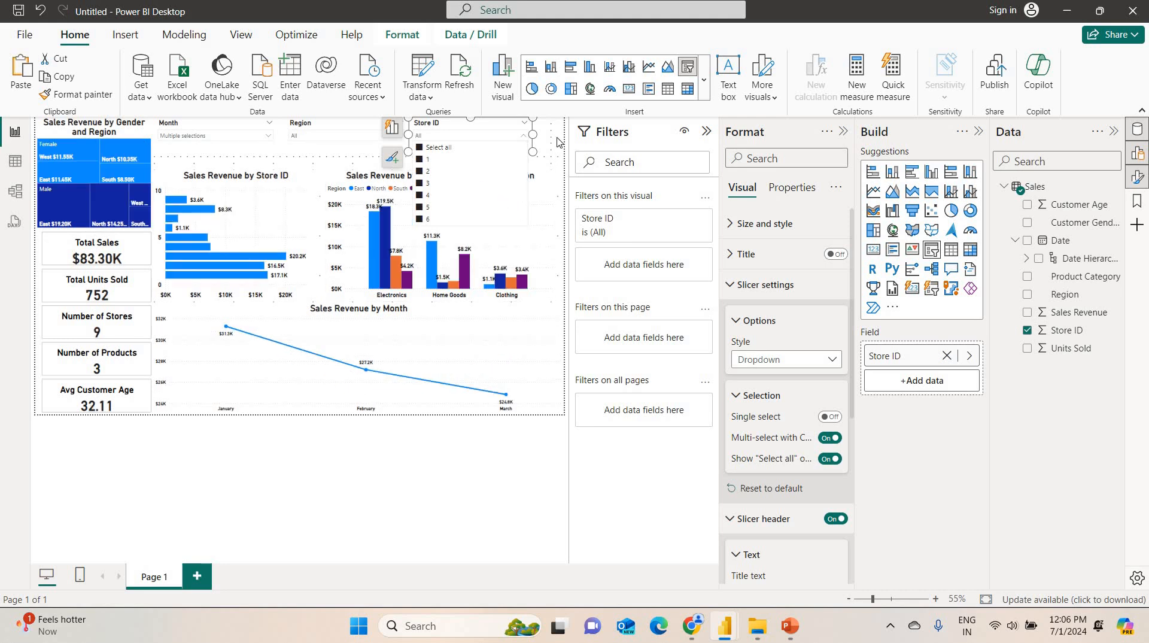
click(512, 266)
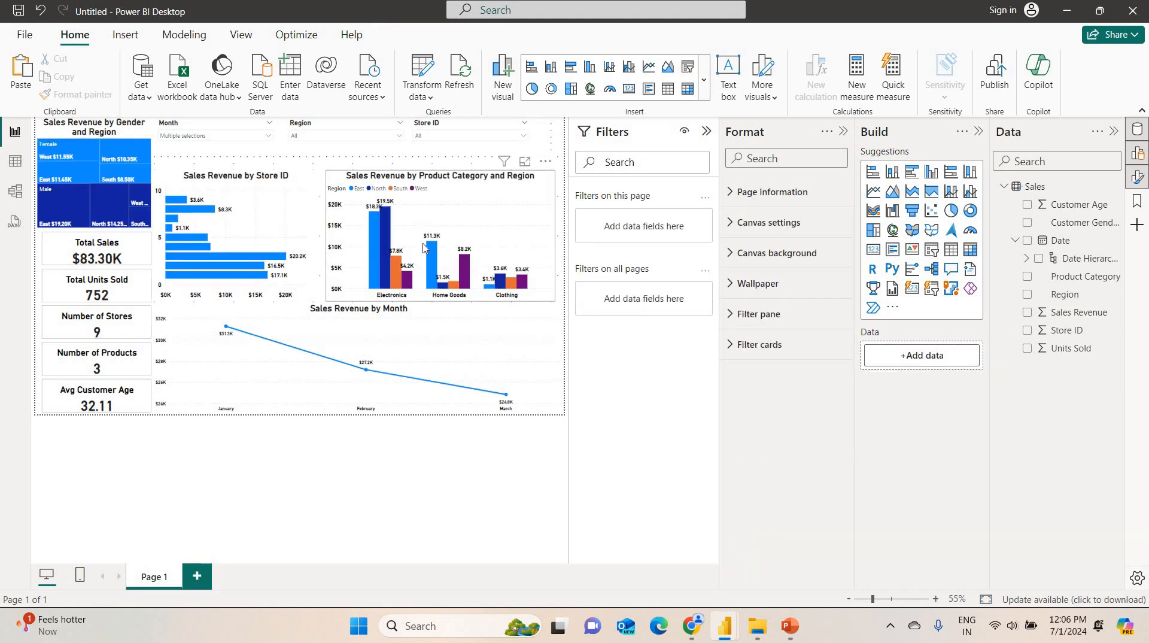
- Narrow the Sales Revenue by Month chart and fit the Sales Revenue by Product Category and Region chart into the space beside it
mouse_move(526, 365)
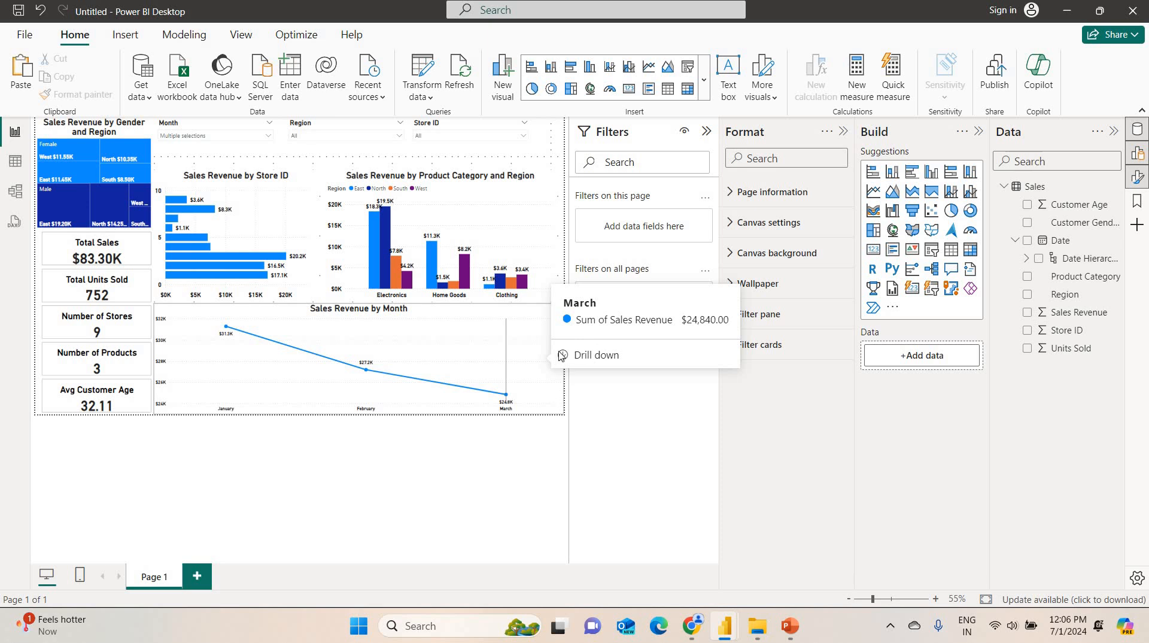
click(563, 363)
drag(478, 365, 369, 367)
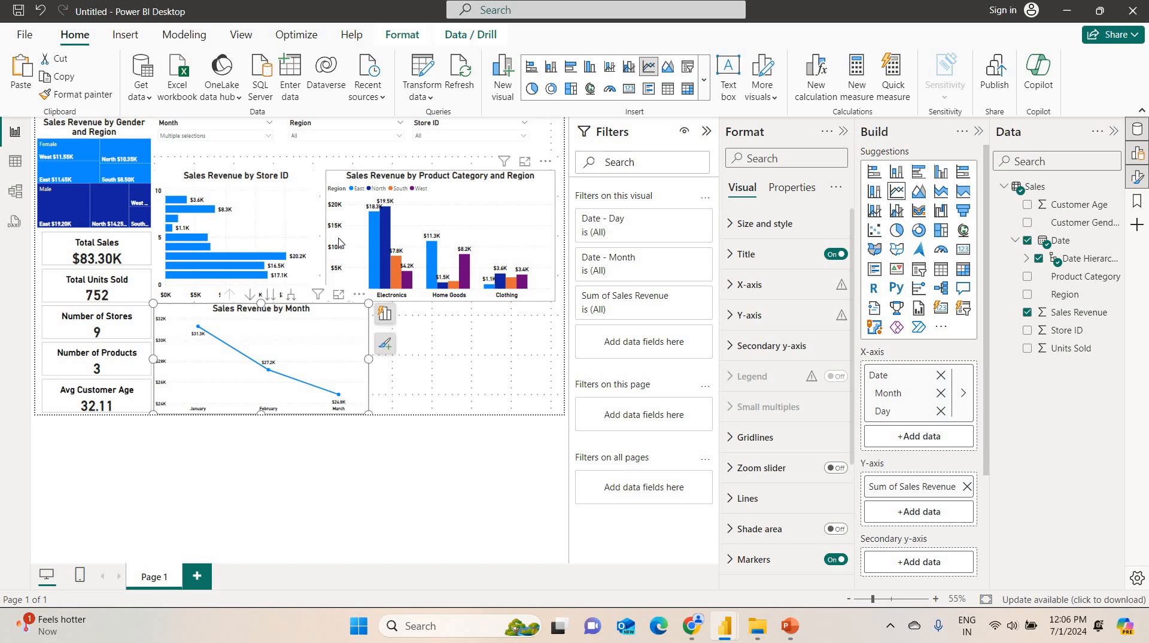
drag(339, 241, 473, 352)
drag(479, 281, 478, 299)
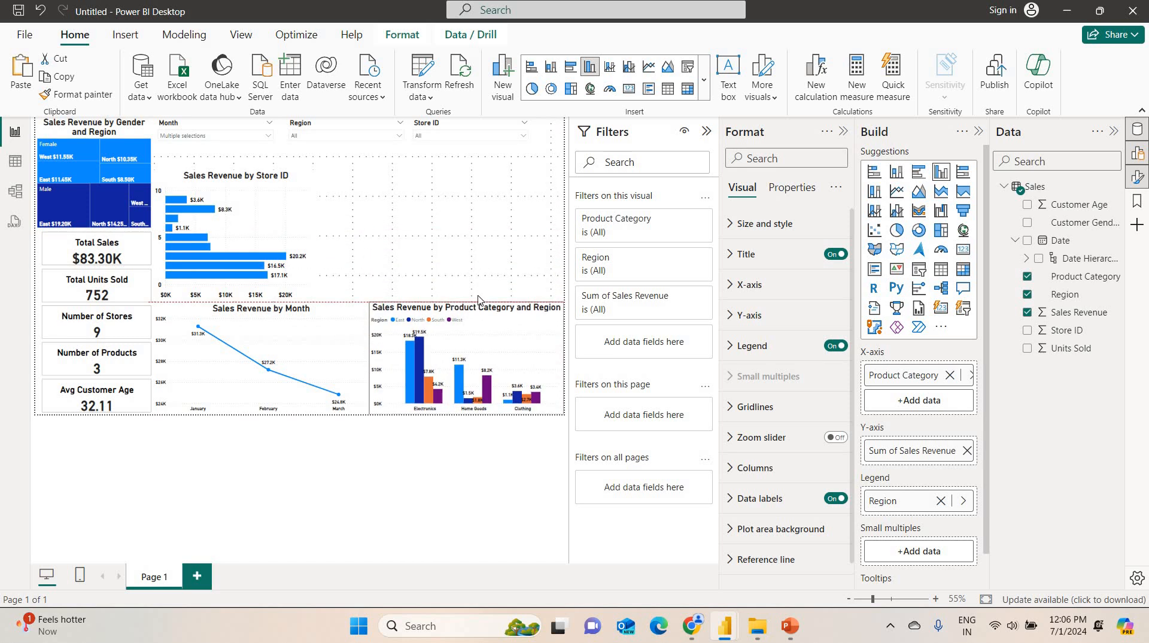
- Move the Sales Revenue by Store ID chart above the Product Category and Region chart and enlarge it to match that chart's width
drag(290, 222, 535, 219)
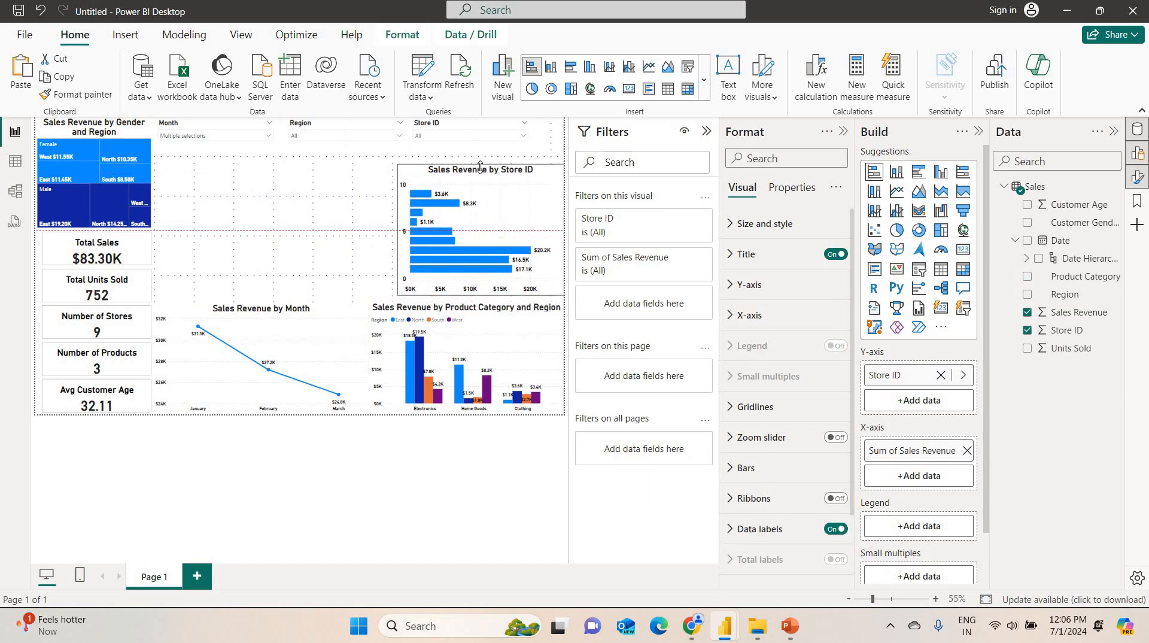
drag(481, 164, 481, 155)
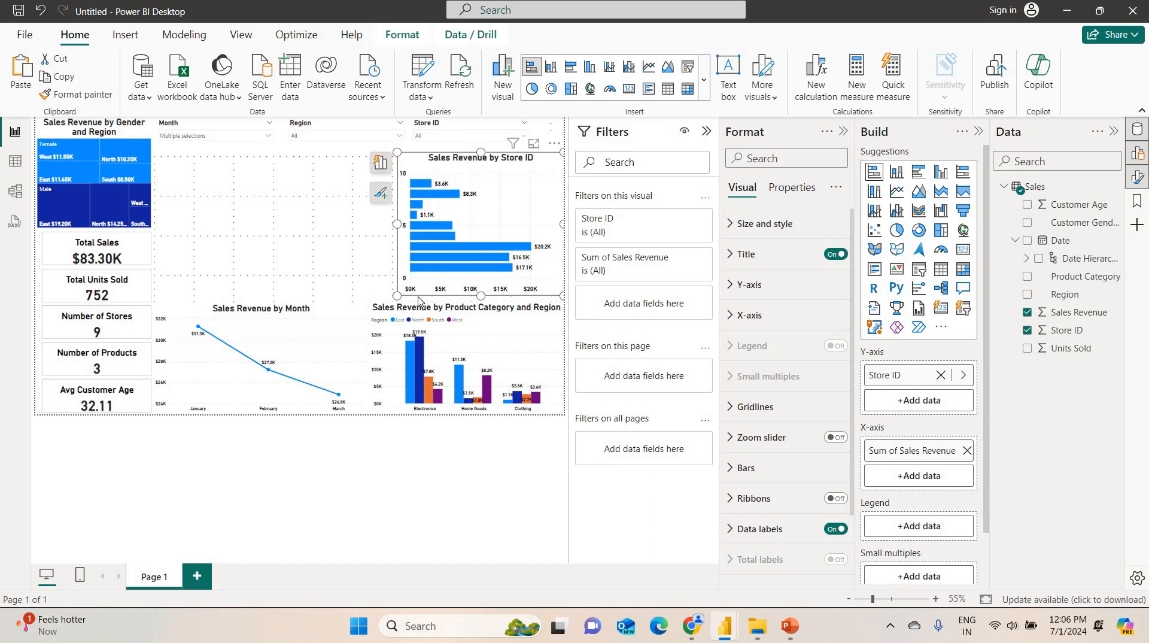
drag(396, 295, 370, 295)
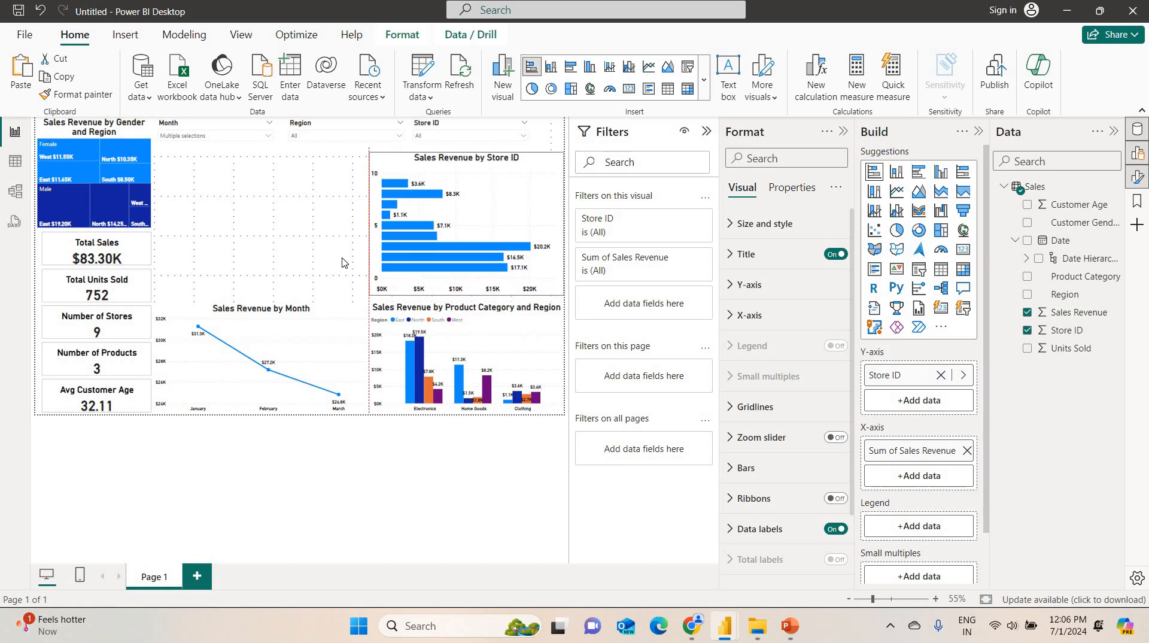
click(333, 242)
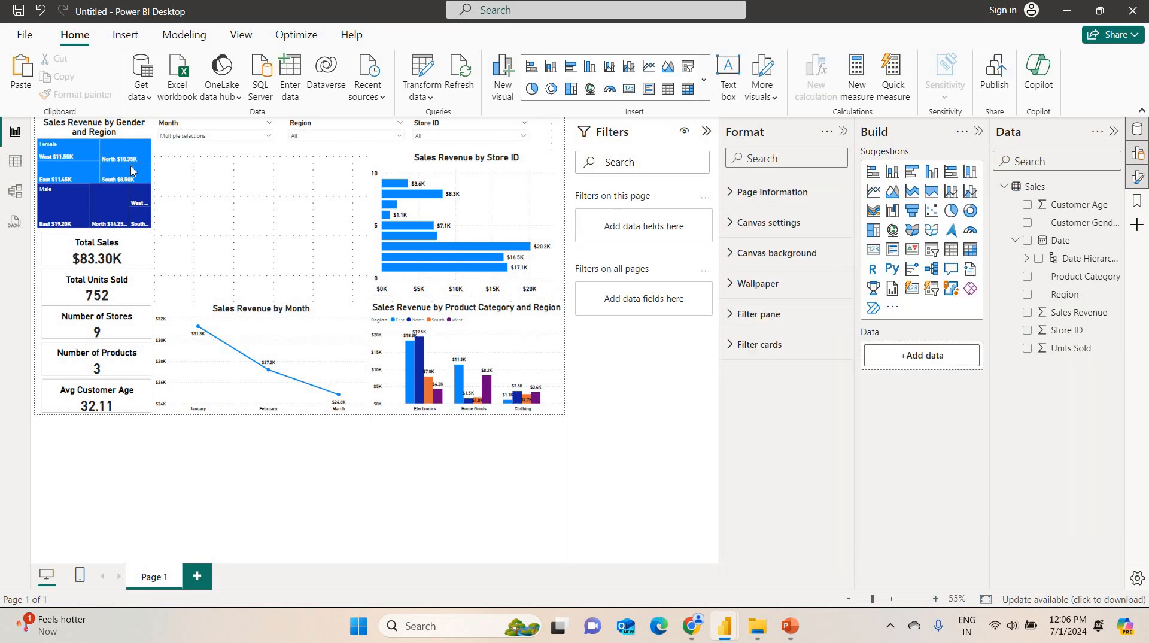
- Move the Gender and Region treemap above the Sales Revenue by Month chart and enlarge it to fill the empty space
drag(71, 161, 222, 223)
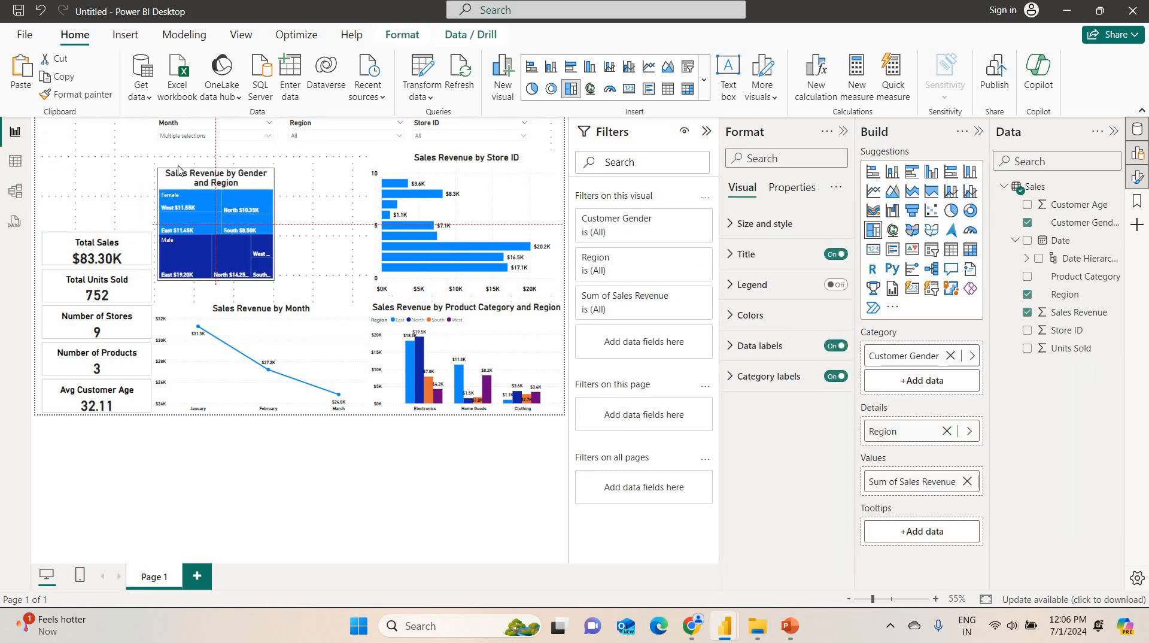
drag(179, 172, 159, 153)
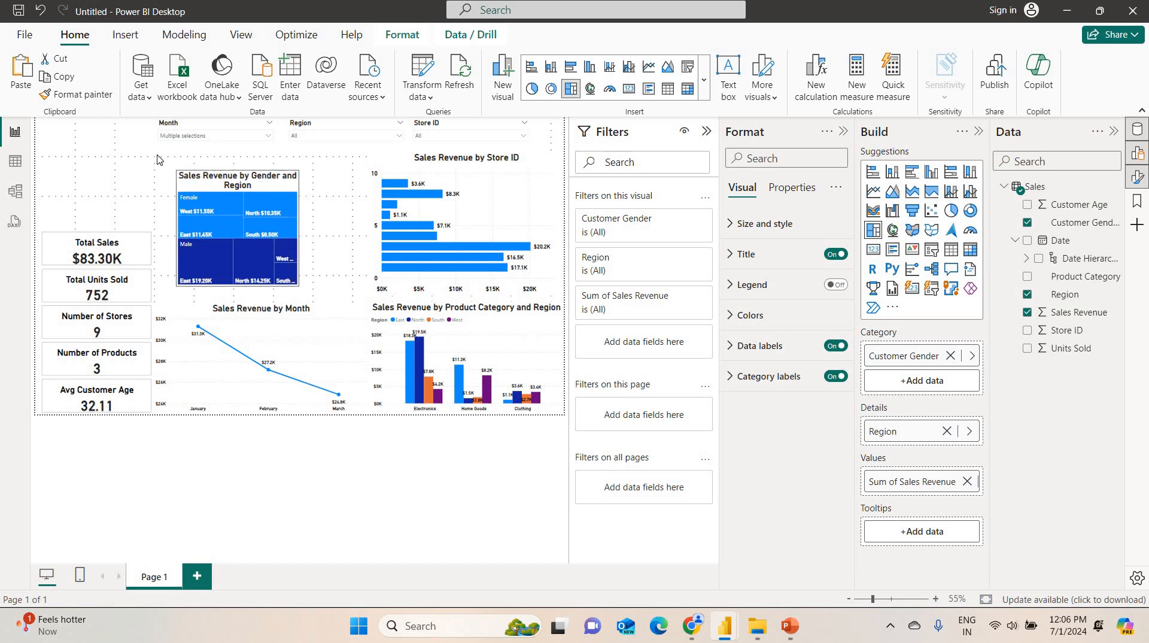
drag(299, 220, 376, 233)
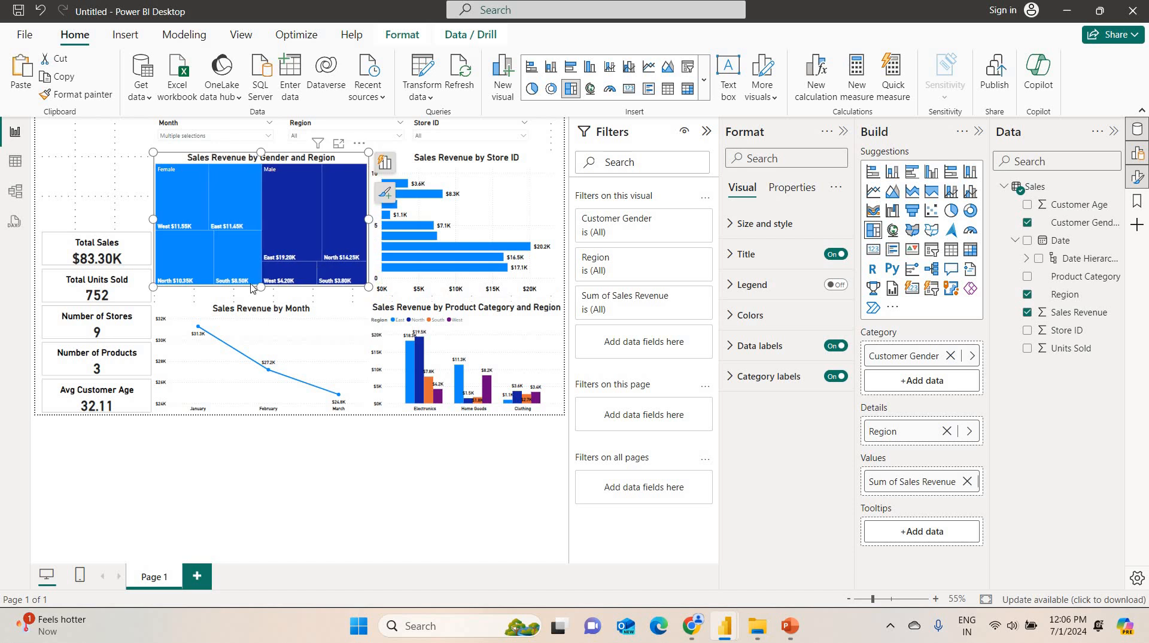
mouse_move(259, 287)
mouse_down()
mouse_move(259, 302)
mouse_move(275, 304)
mouse_move(263, 303)
mouse_up()
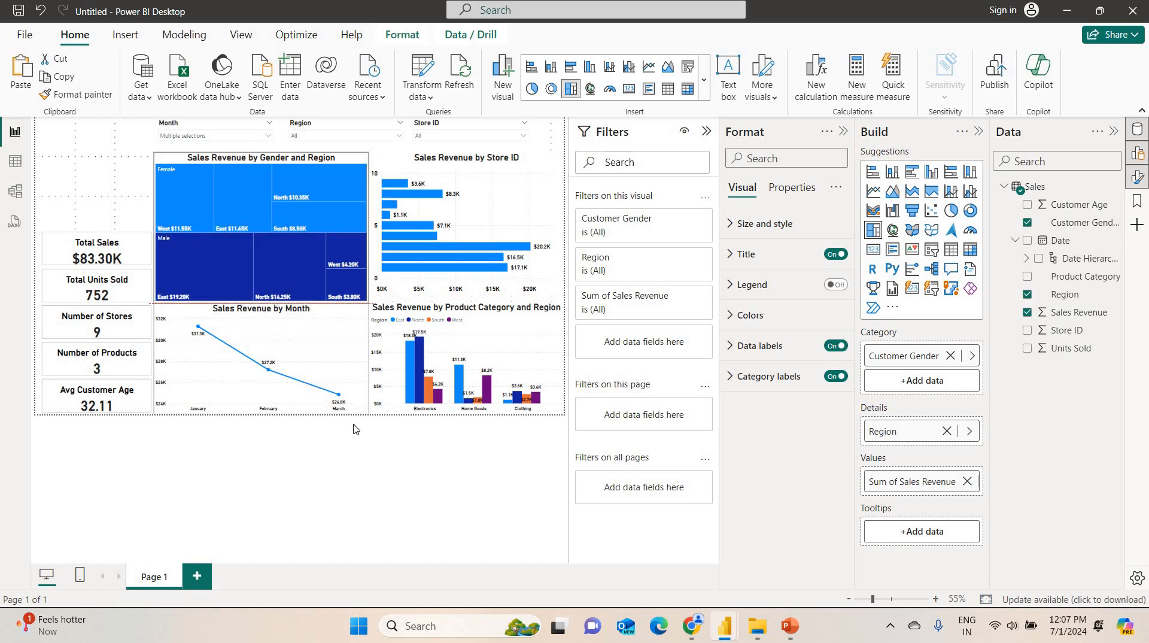
- Shift the Month, Region and Store ID slicers to the right so they line up side by side toward the page's right edge
click(353, 456)
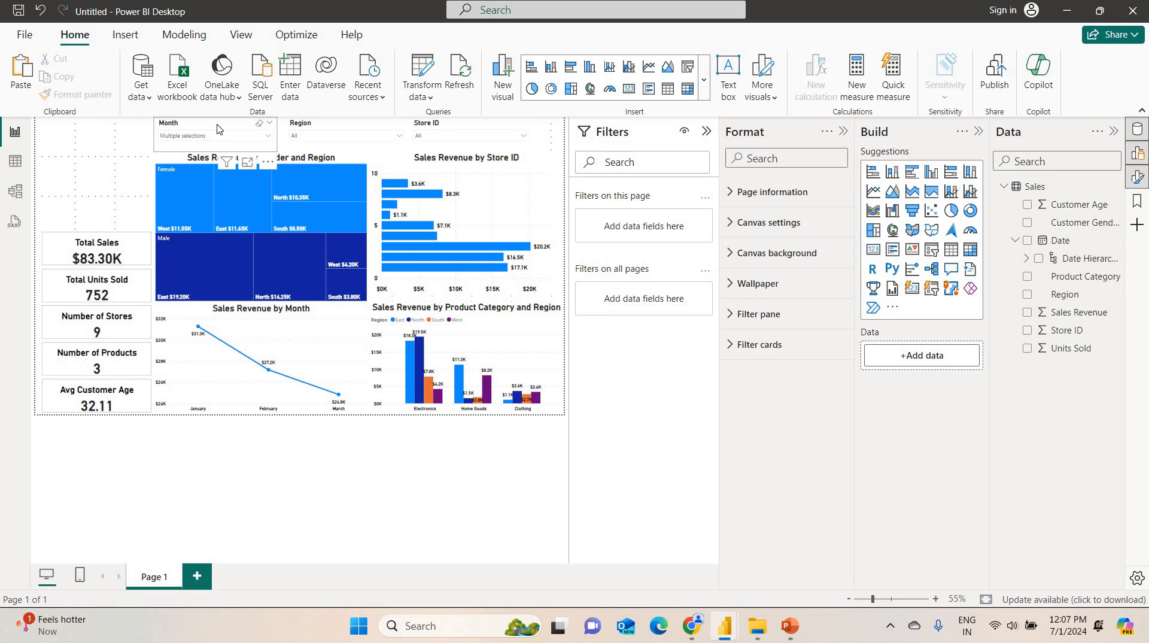
mouse_move(217, 123)
mouse_down()
mouse_move(154, 130)
mouse_move(226, 124)
mouse_up()
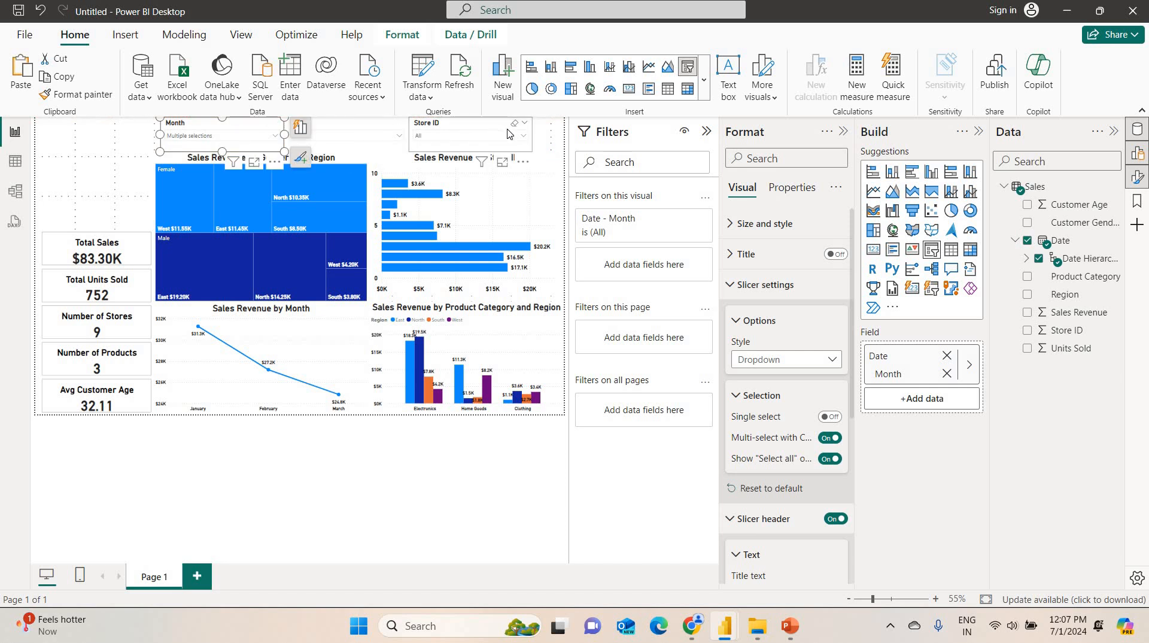
drag(429, 128, 461, 132)
drag(354, 126, 385, 126)
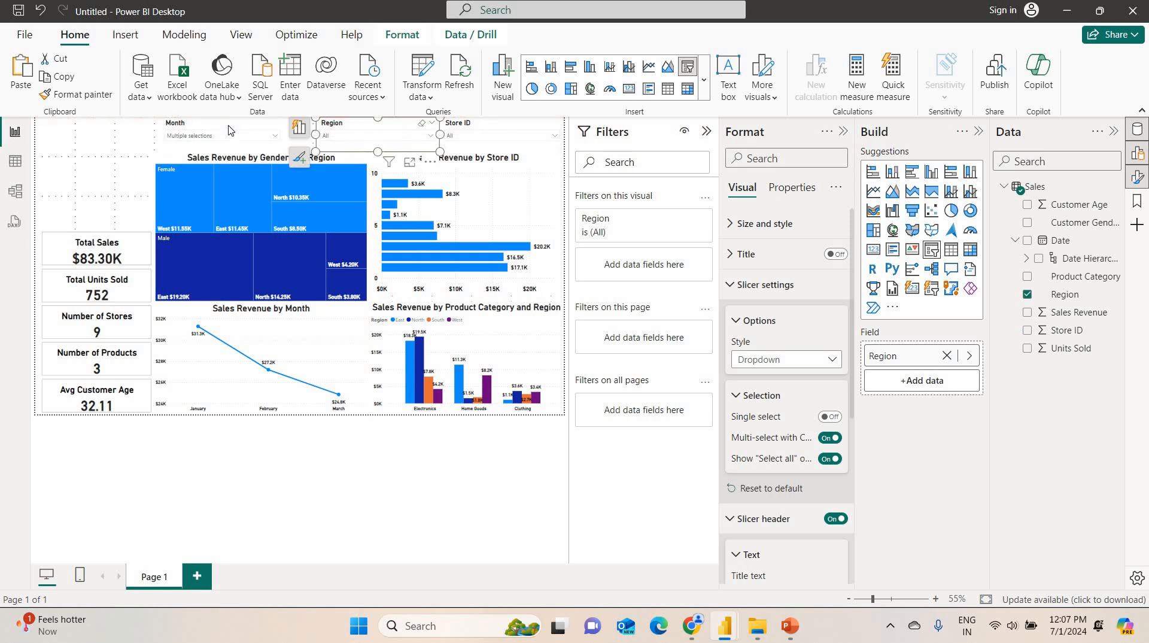
drag(261, 131, 292, 133)
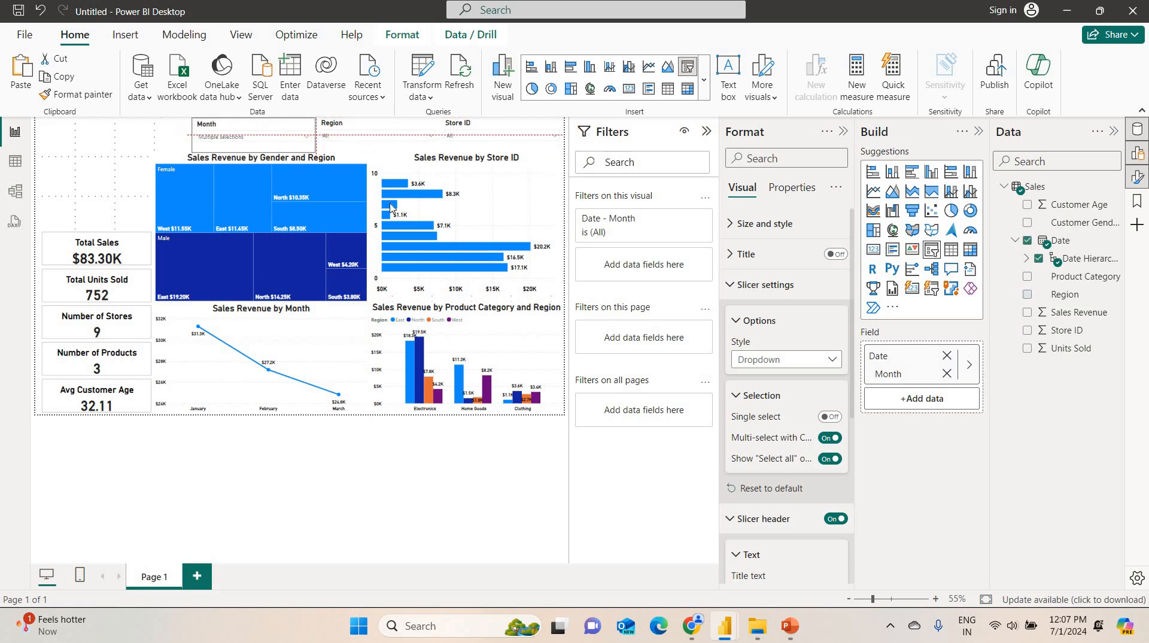
click(421, 484)
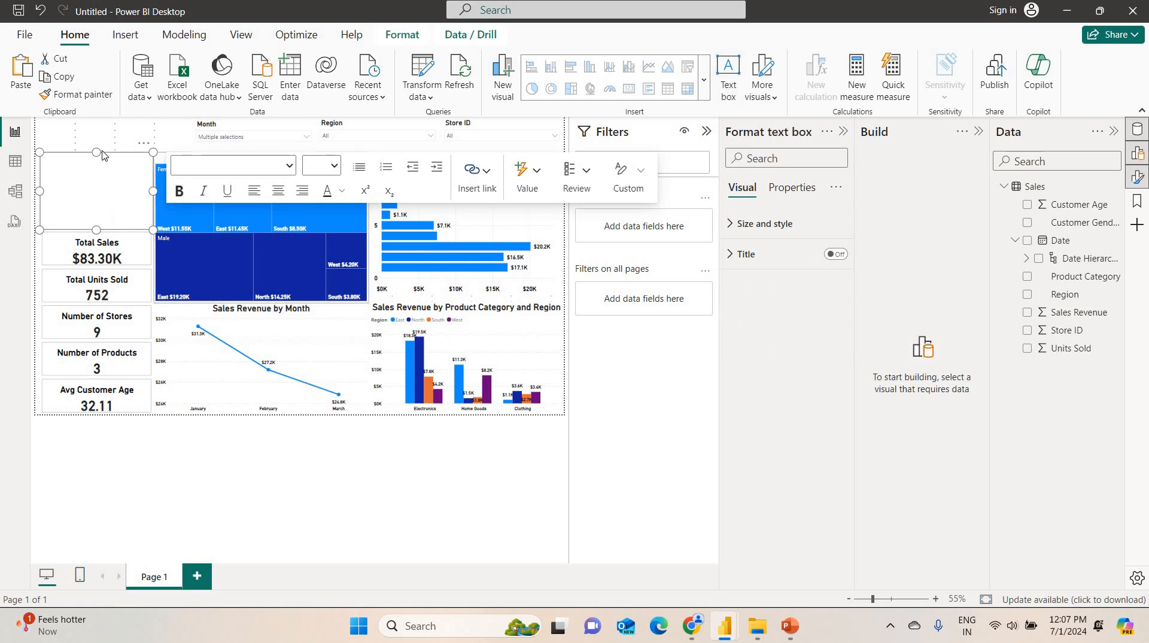
- Stretch the text box above the Total Sales card to the page's upper edge and enter "Sales Performance Dashboard Q1 2024"
drag(96, 152, 89, 115)
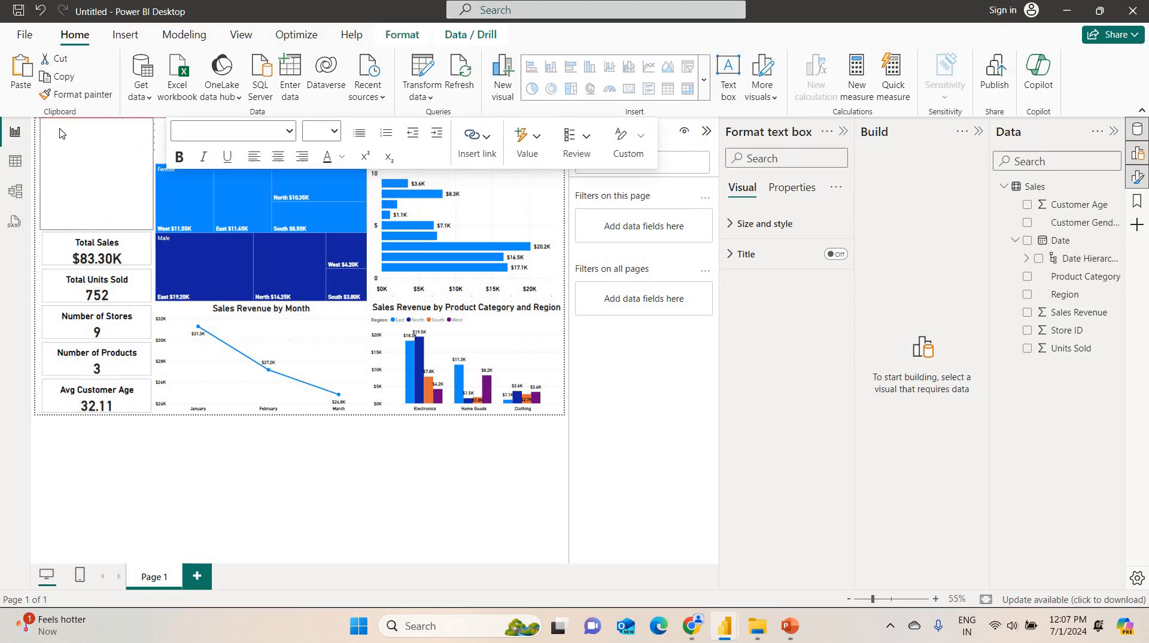
click(118, 150)
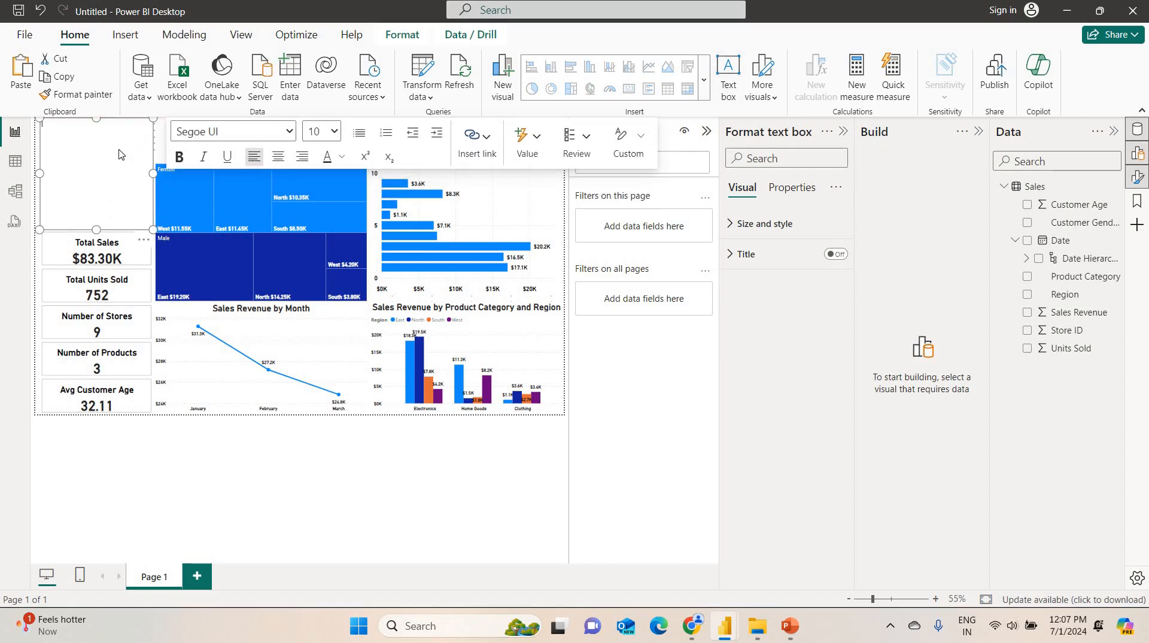
text(Sales)
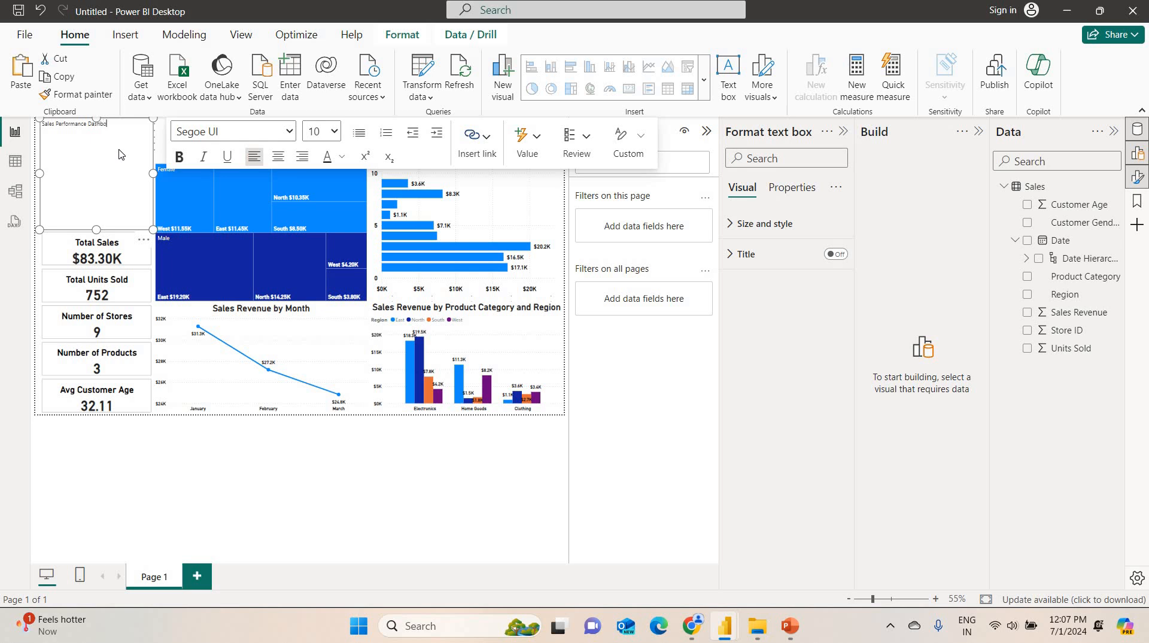
text(rd Q1 2024)
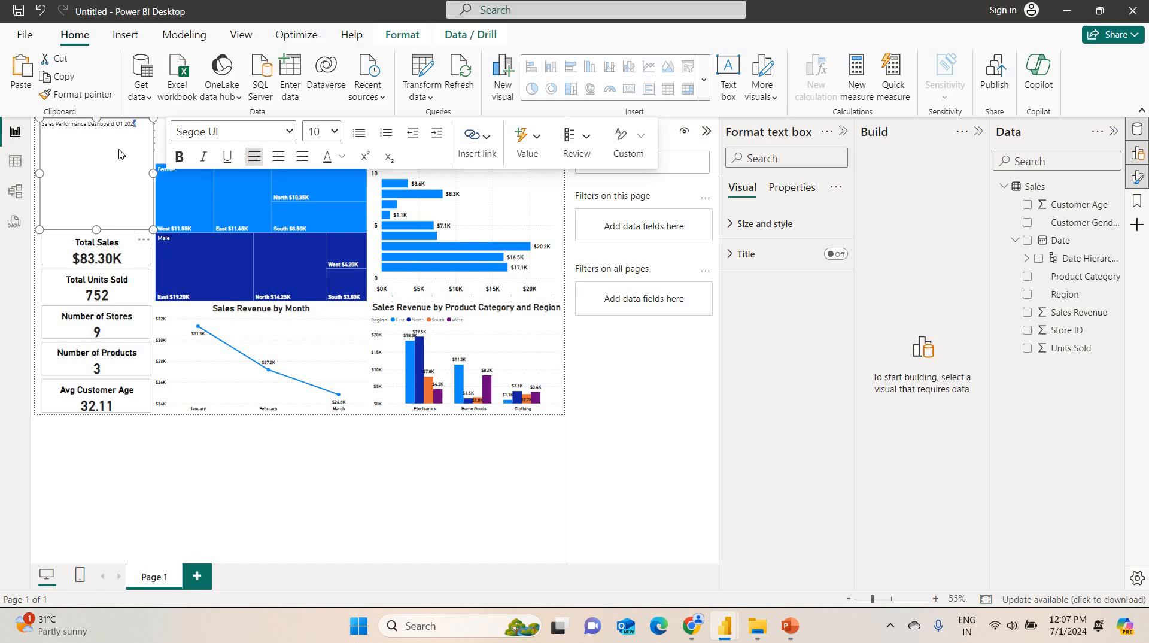
- Format the whole dashboard title as size 32, bold, in a darker theme blue
key(shift+Left)
key(shift+Left)
key(shift+Left)
key(shift+Left)
key(shift+Left)
key(shift+Left)
key(shift+Left)
key(shift+Left)
key(shift+Left)
key(shift+Left)
key(shift+Left)
key(shift+Left)
key(shift+Left)
key(shift+Left)
key(shift+Left)
key(shift+Left)
key(shift+Left)
key(shift+Left)
key(shift+Left)
key(shift+Left)
click(336, 131)
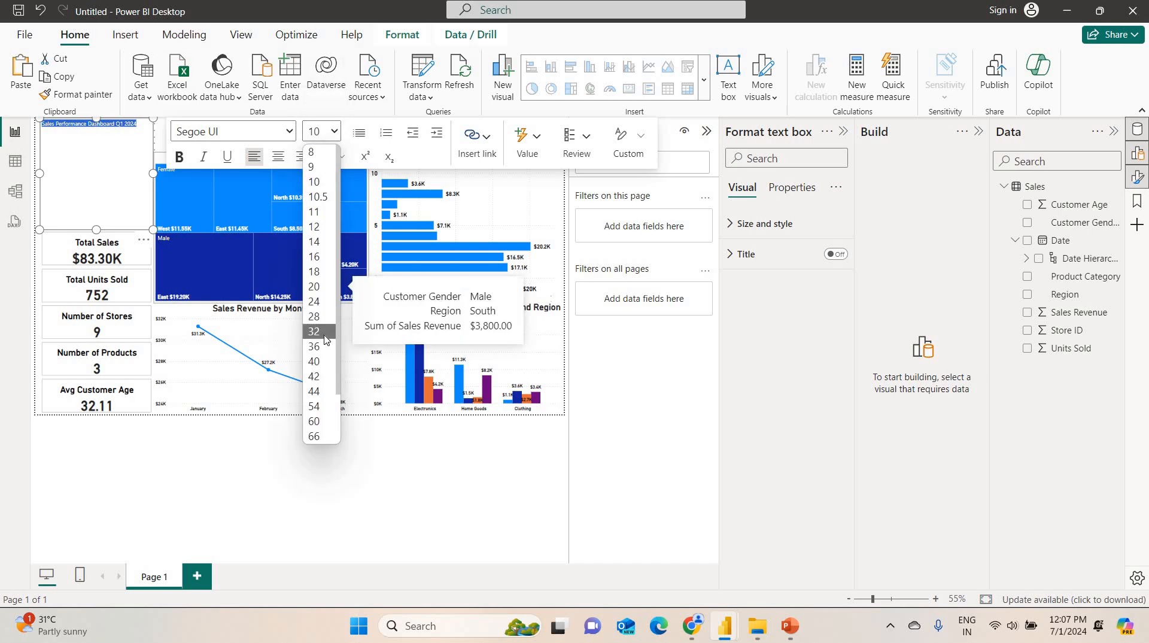
click(323, 331)
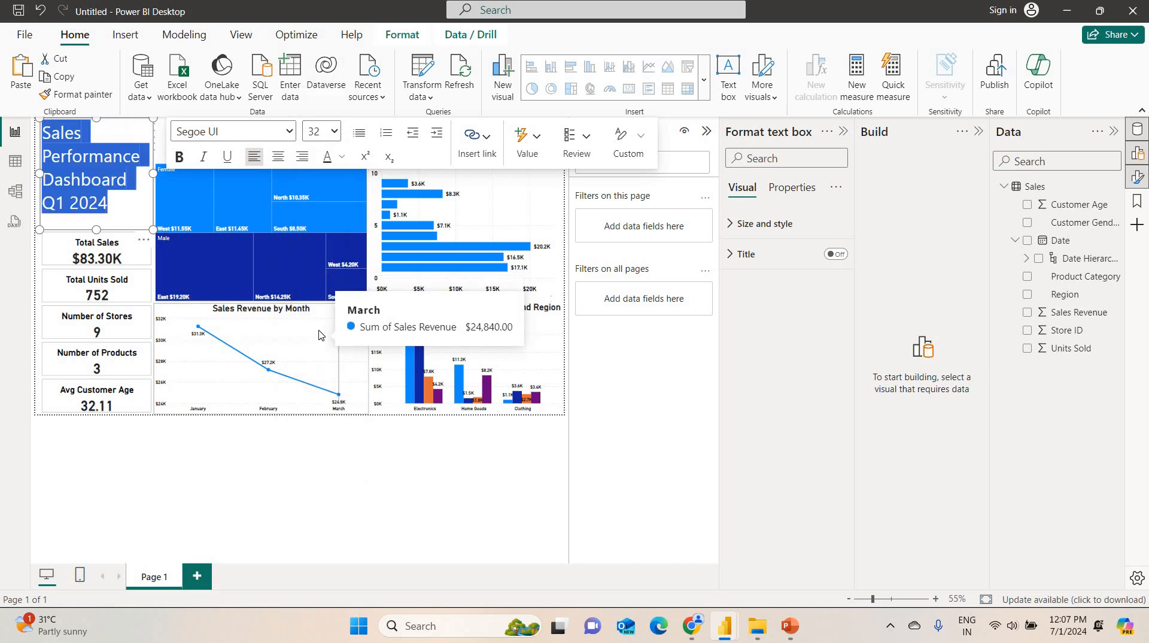
click(179, 158)
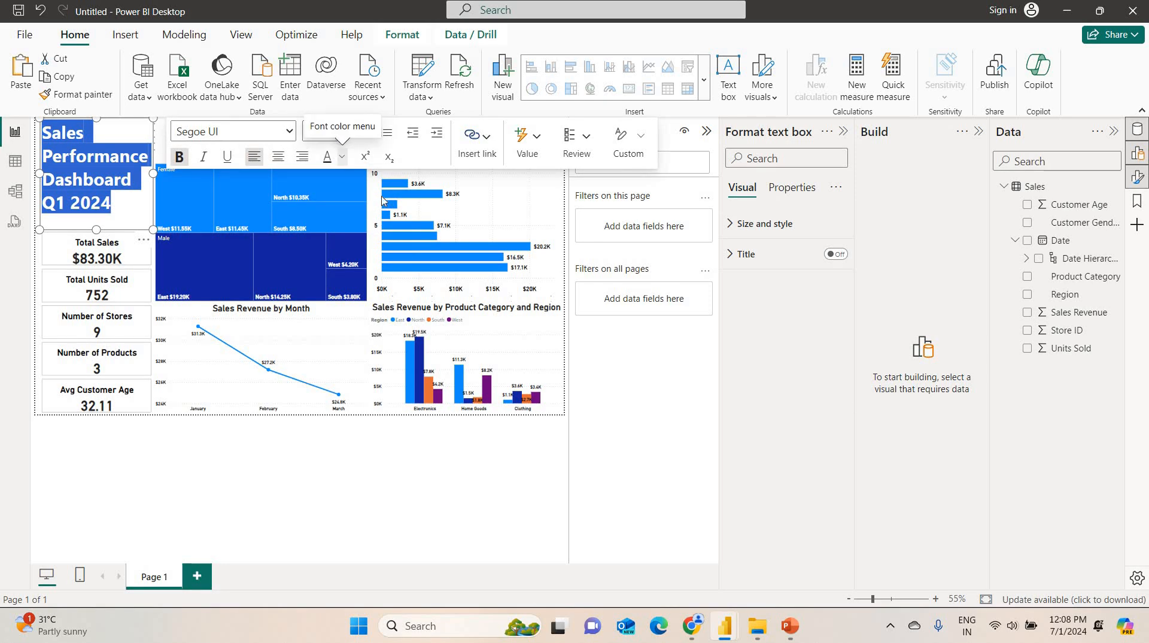
click(341, 157)
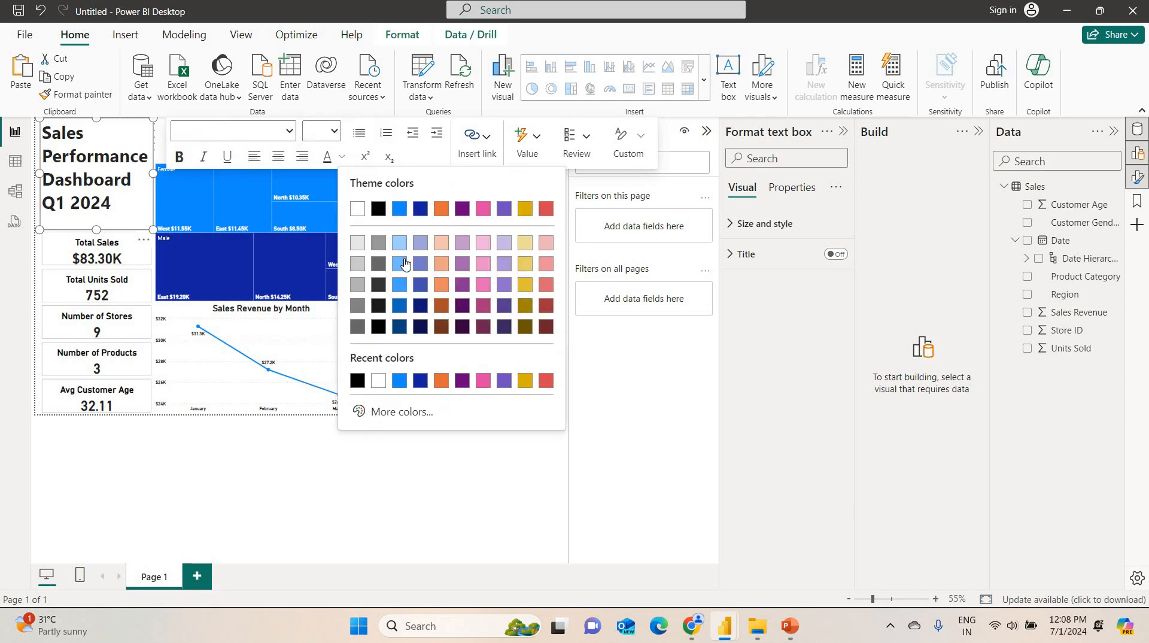
click(404, 307)
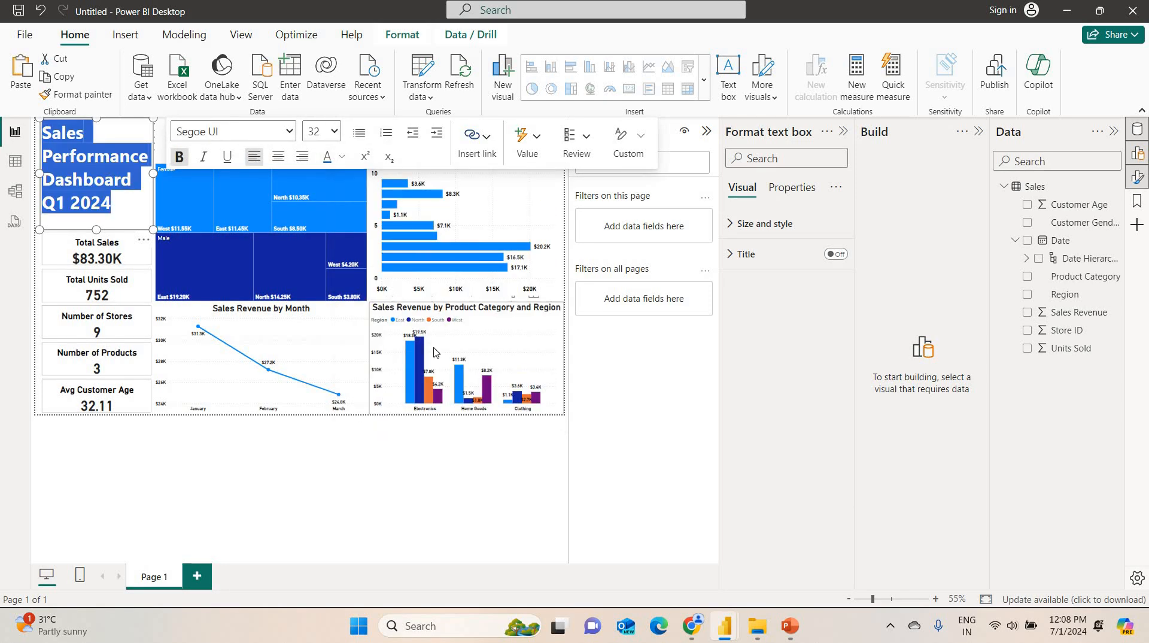
click(424, 466)
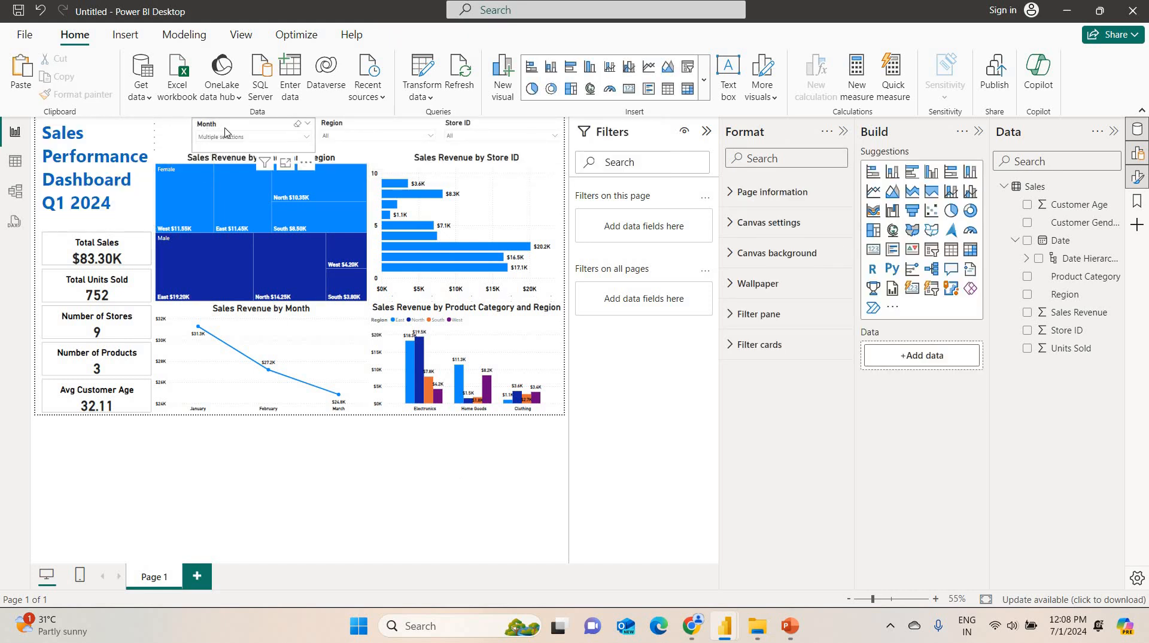
- Align the Month slicer with the treemap's left edge and widen it, and extend the Region slicer leftward to meet it
drag(201, 139, 158, 139)
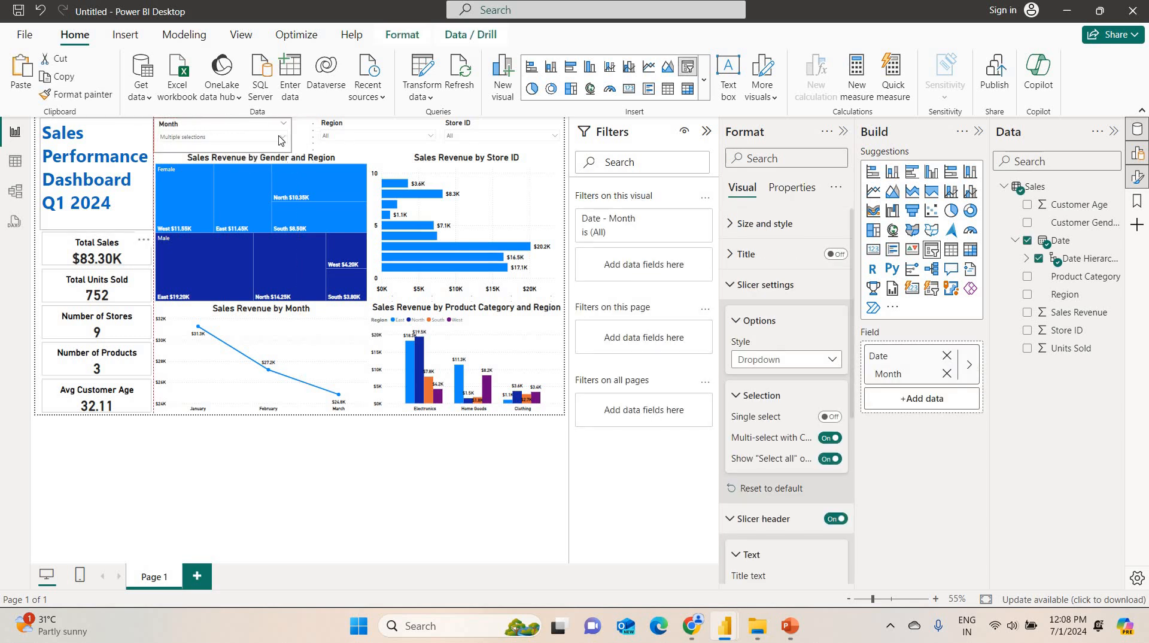
click(316, 138)
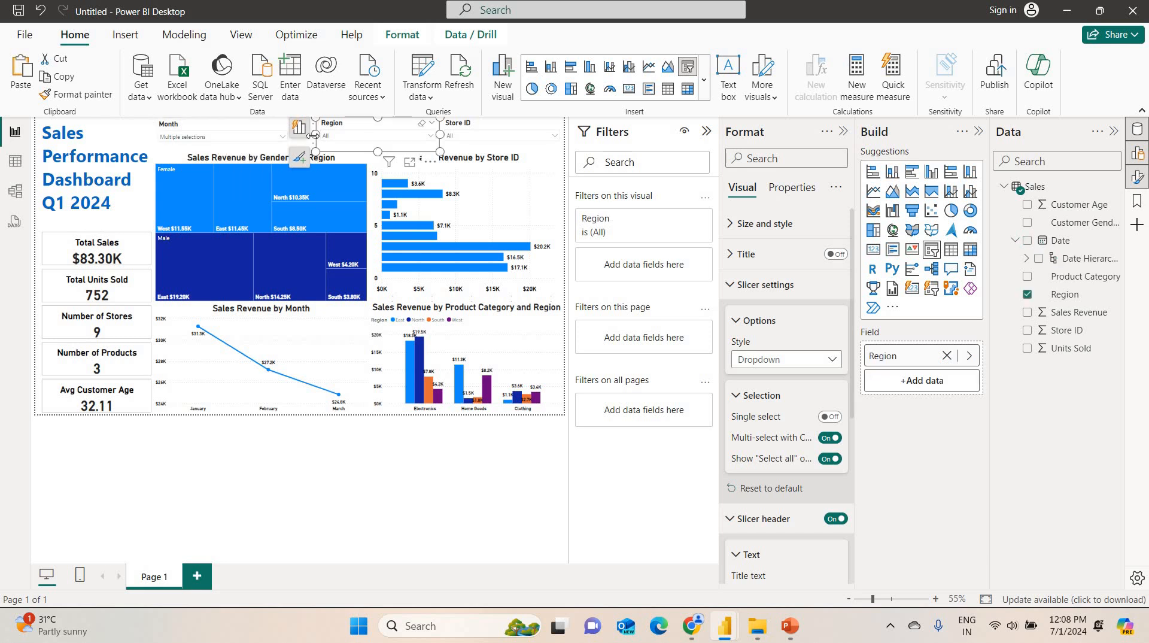
drag(312, 136, 288, 140)
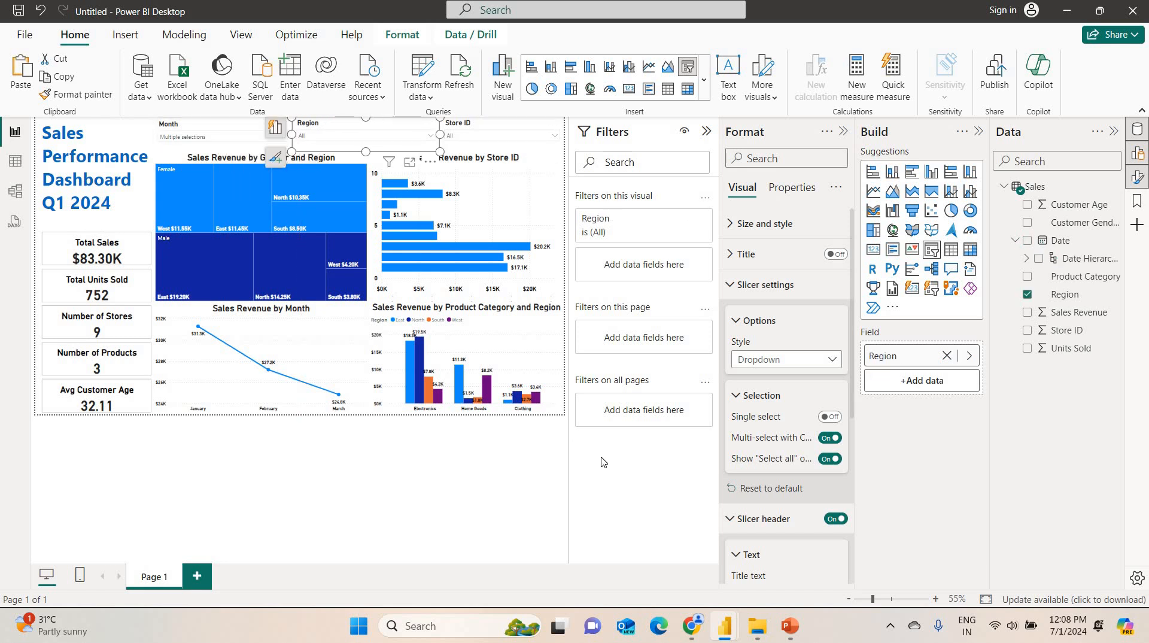
click(446, 516)
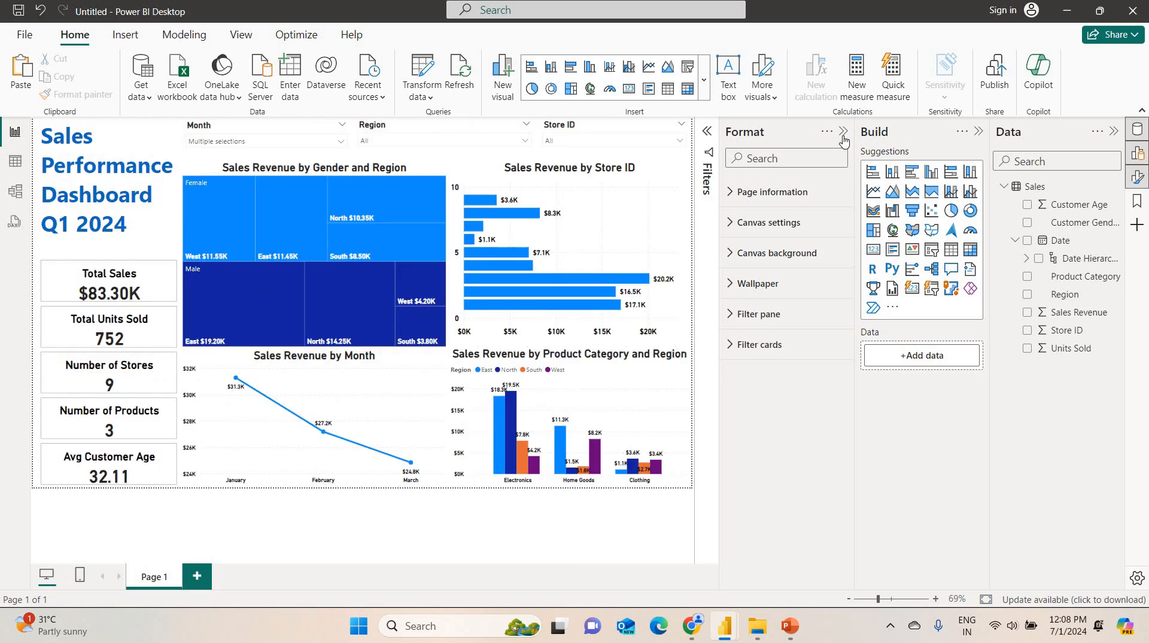
- Collapse the Filters, Format and Build panes to enlarge the report, and review the options in the Region and Store ID slicers
click(977, 145)
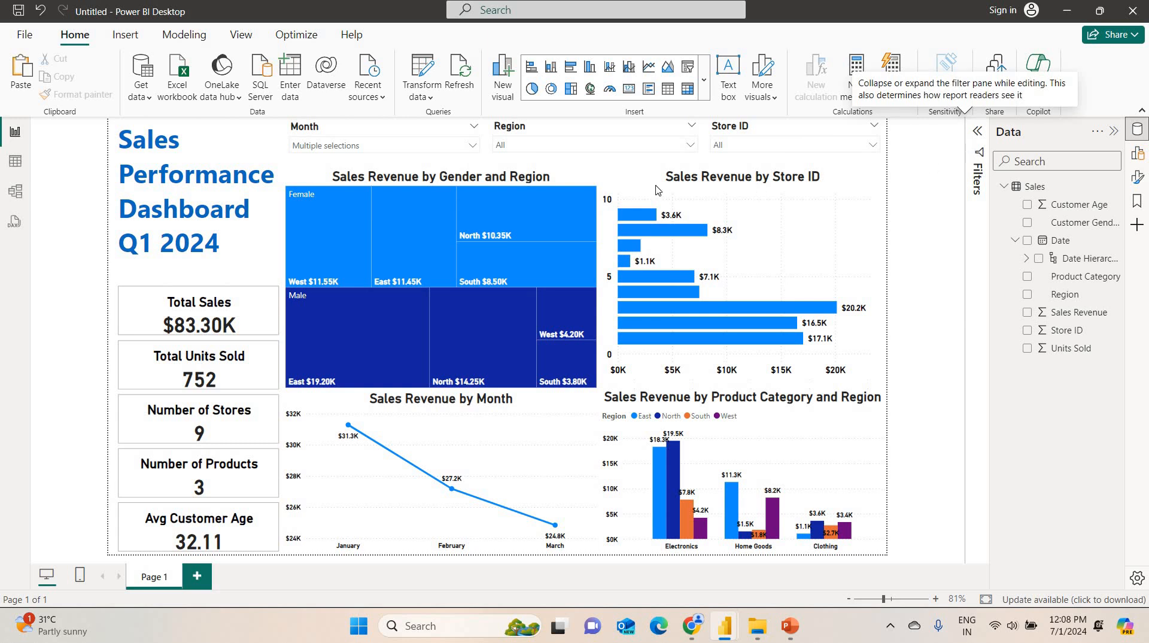
click(647, 146)
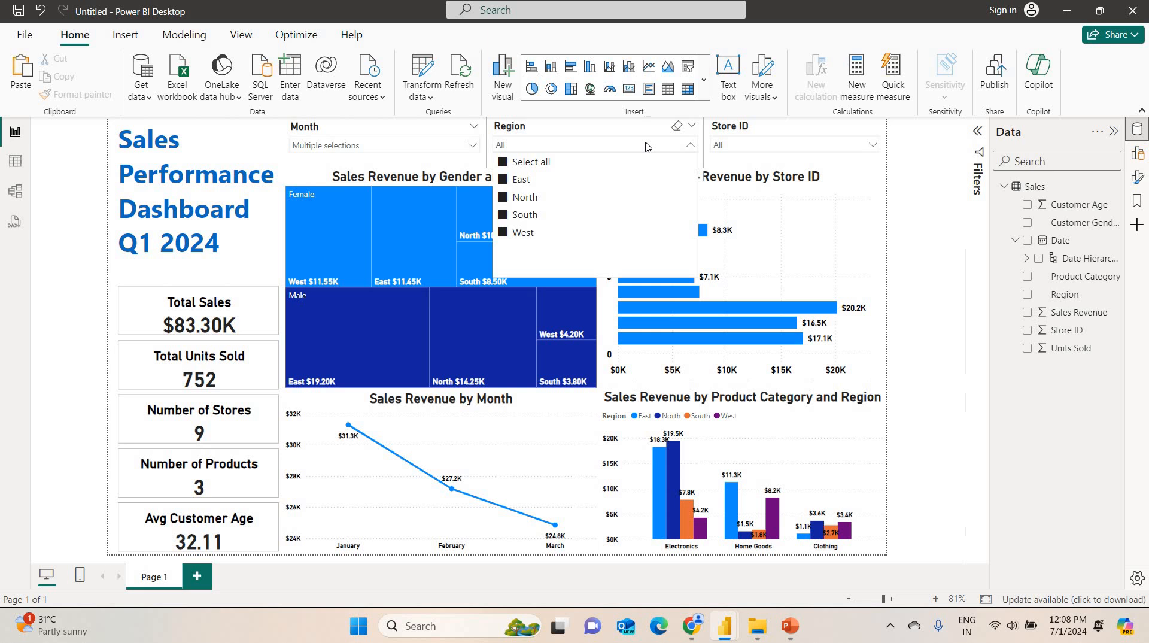
click(730, 149)
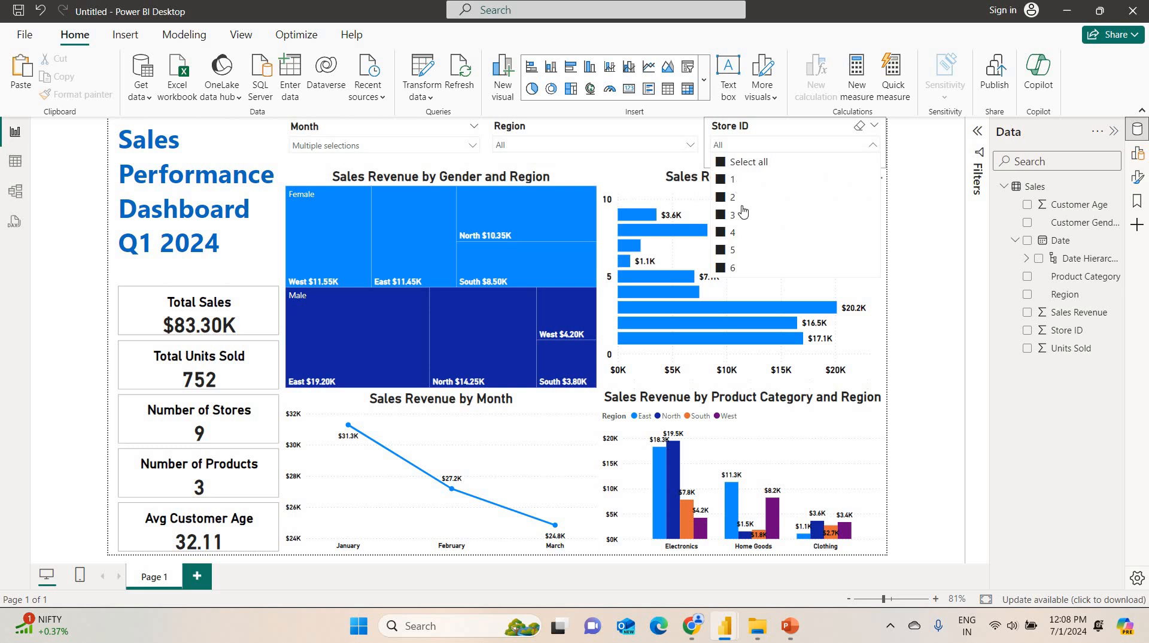
scroll(745, 213, down, 2)
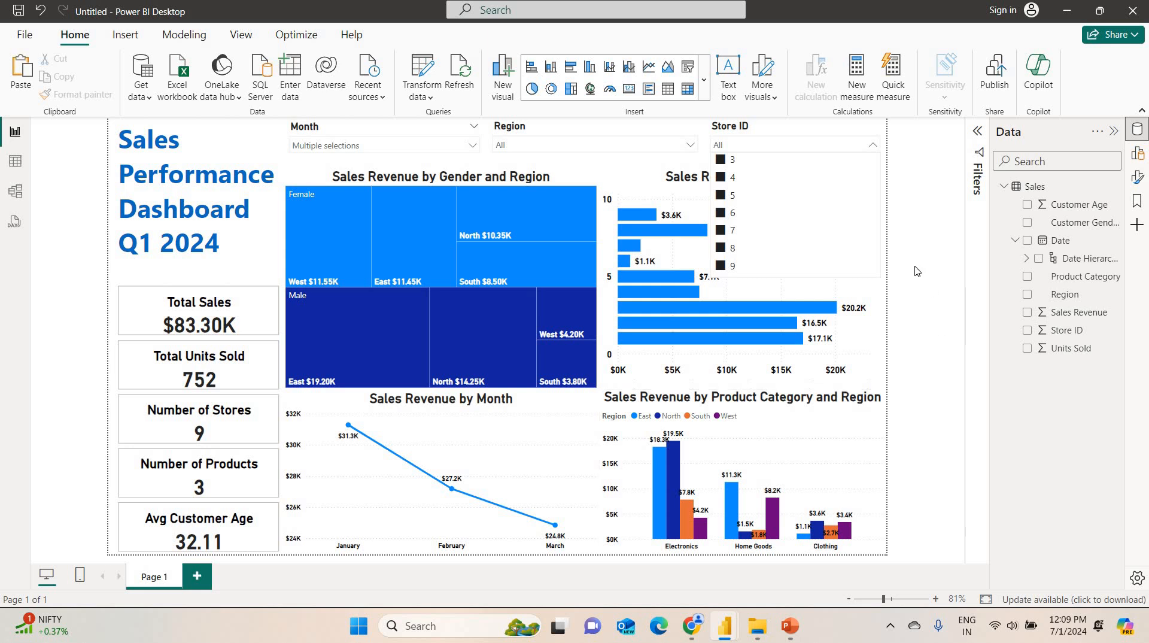
click(906, 210)
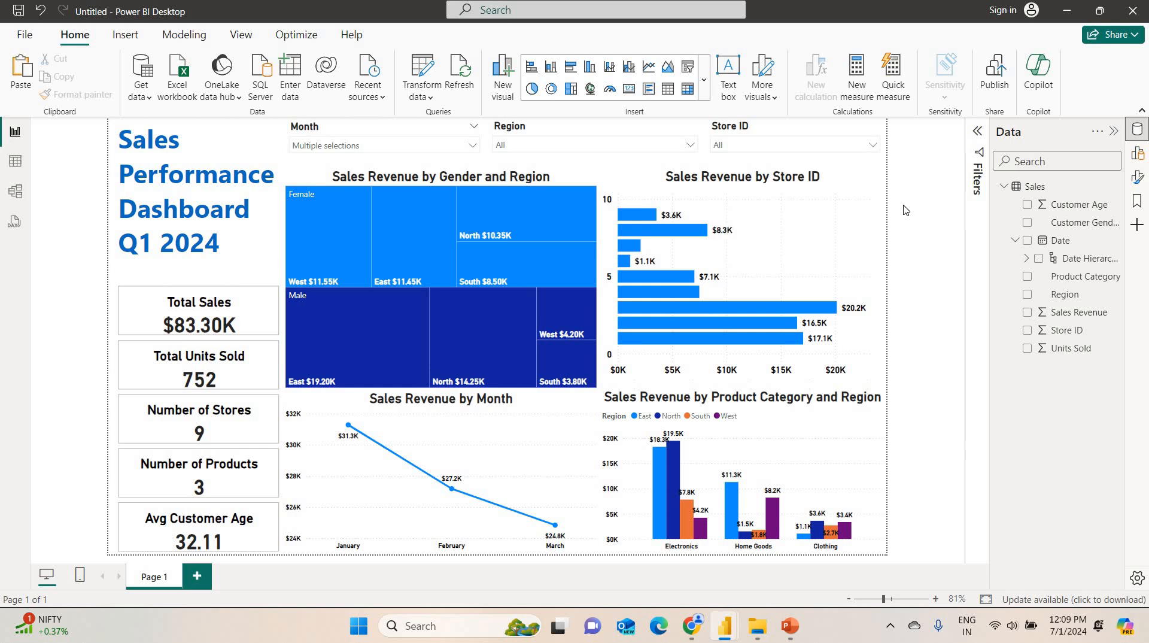